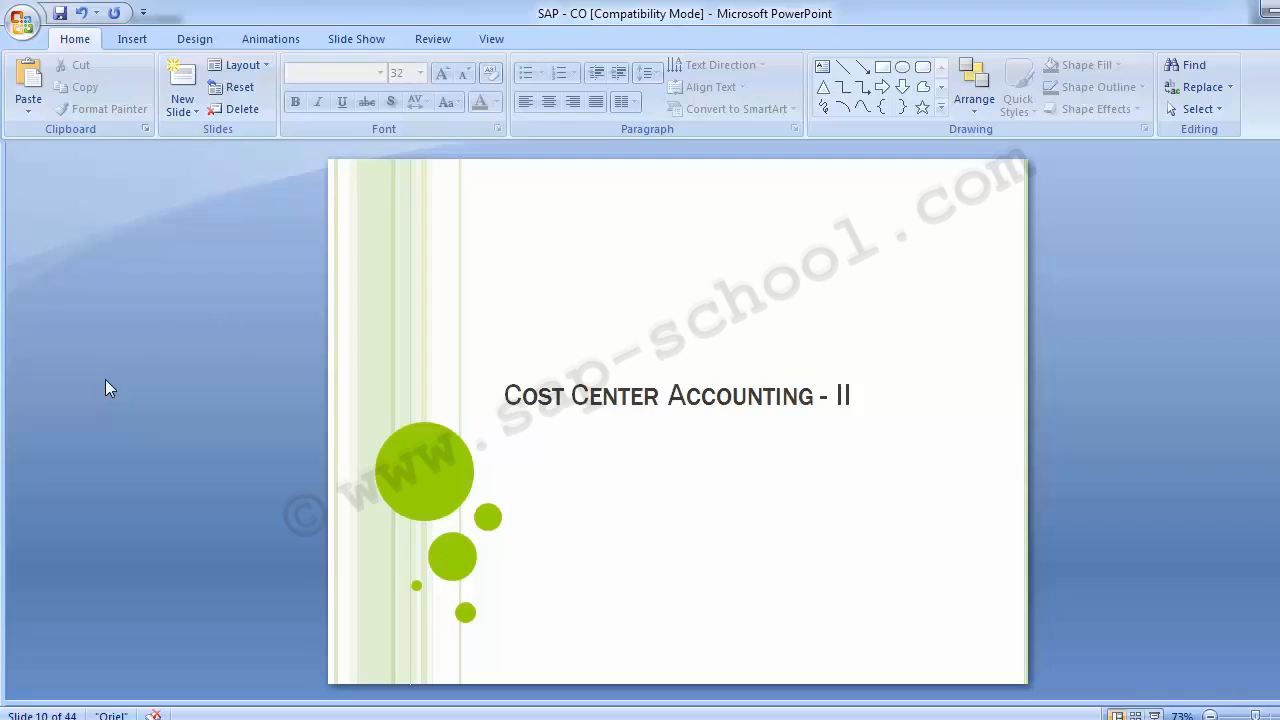
- Switch from the Activity Type slide to SAP and display the Customizing Implementation Guide through transaction SPRO
scroll(105, 379, down, 1)
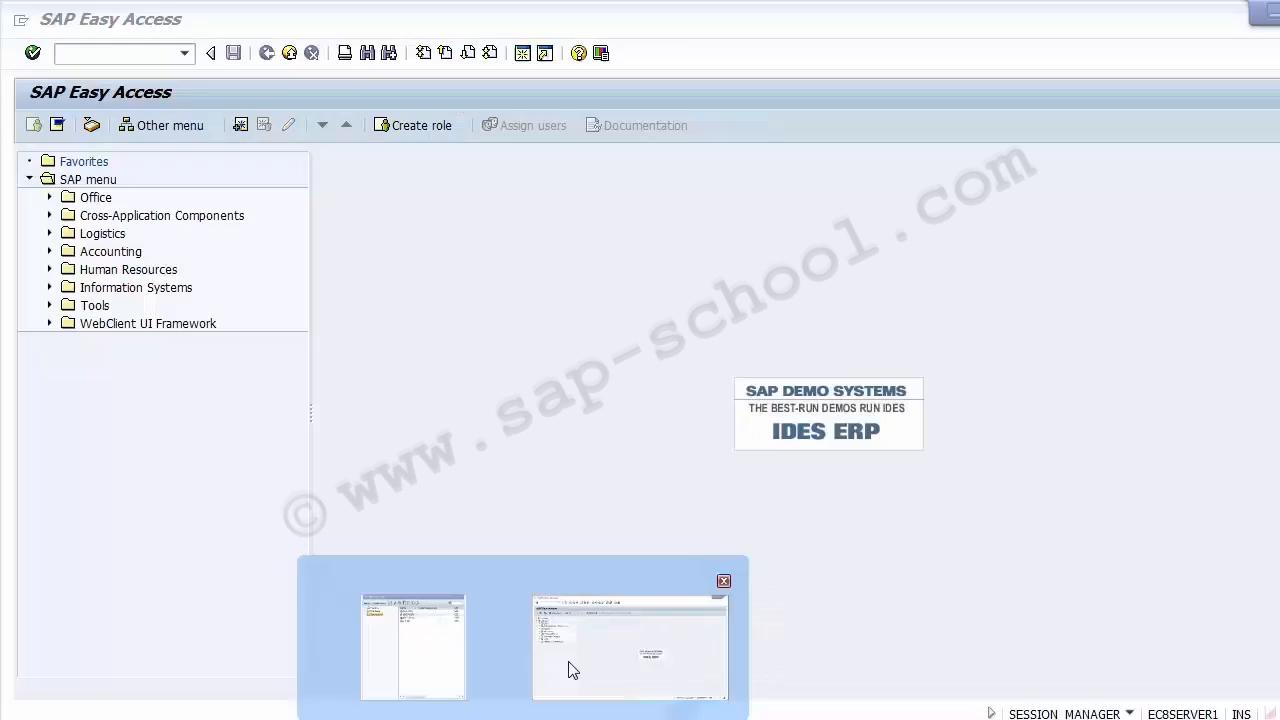
click(571, 666)
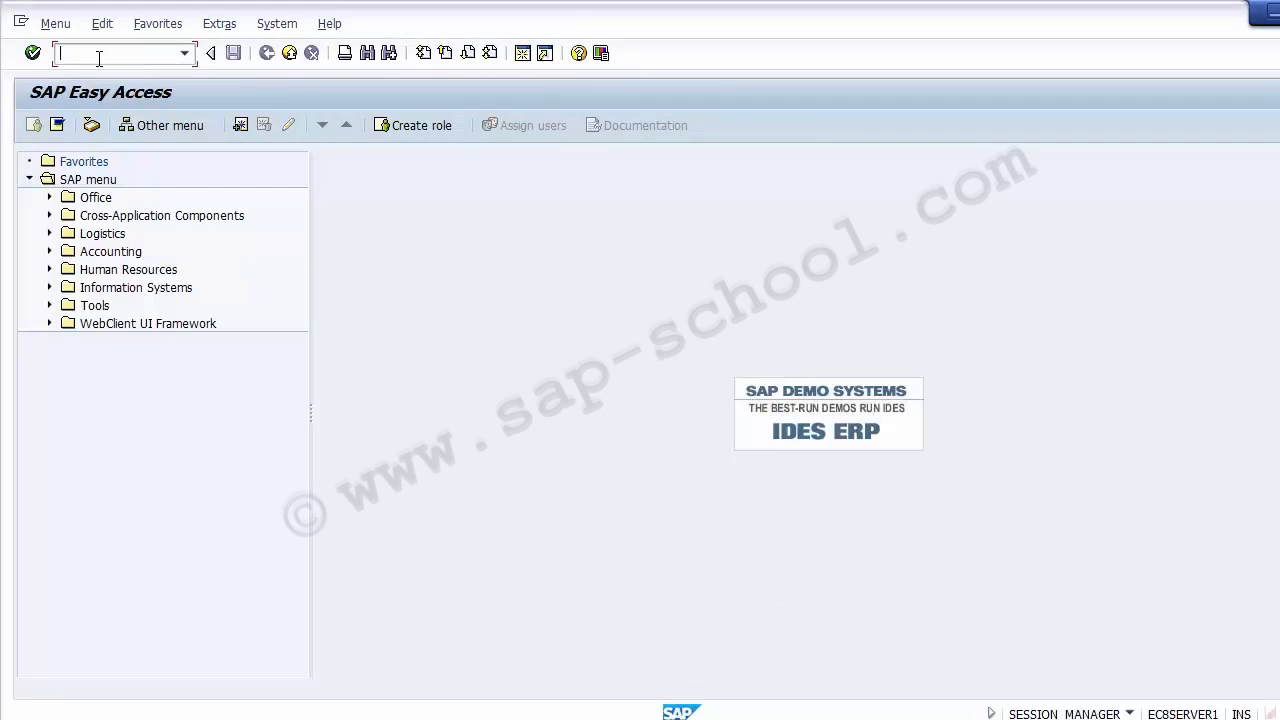
text(Spro)
key(Return)
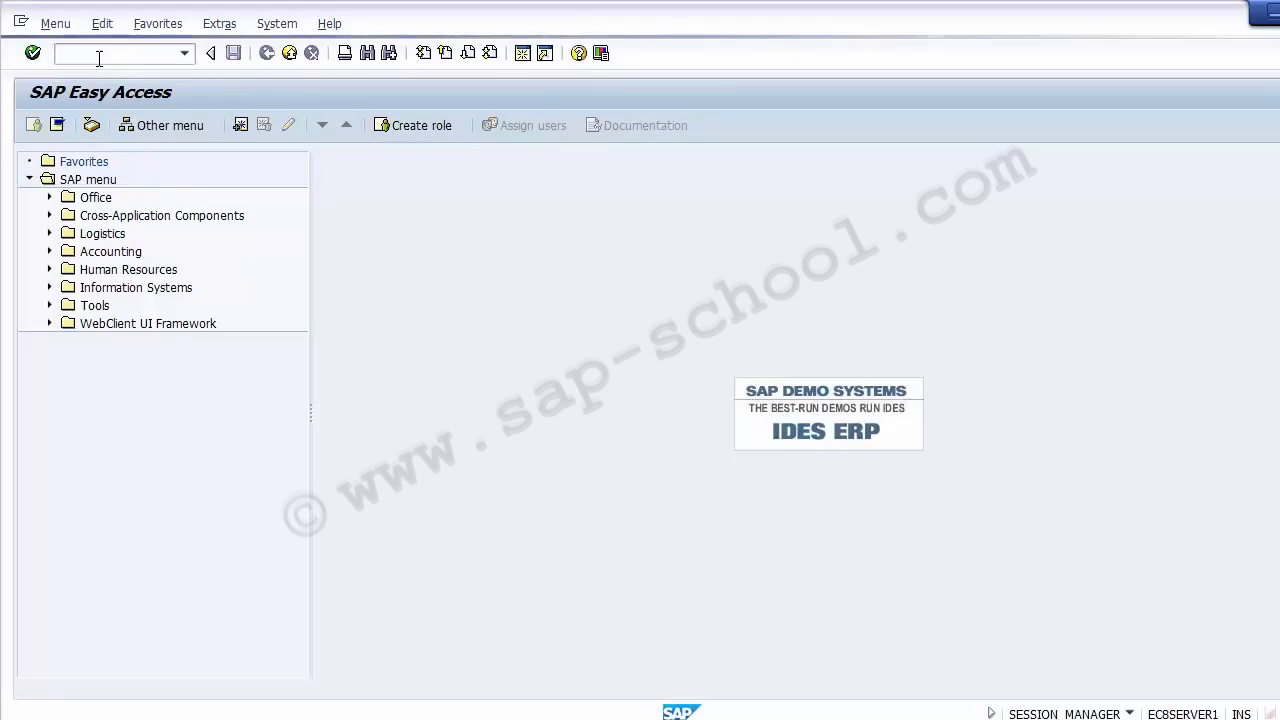
click(90, 128)
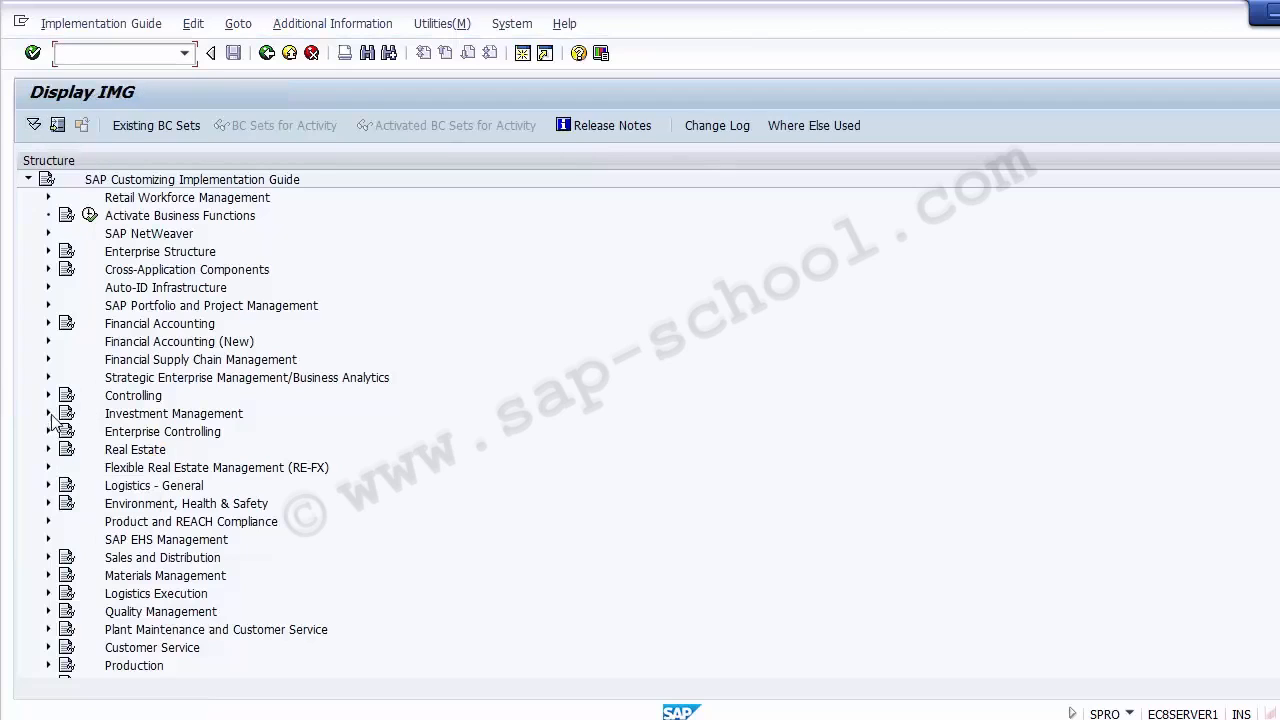
- Expand Controlling, Cost Center Accounting, Master Data and Activity Types in the implementation guide structure
click(48, 396)
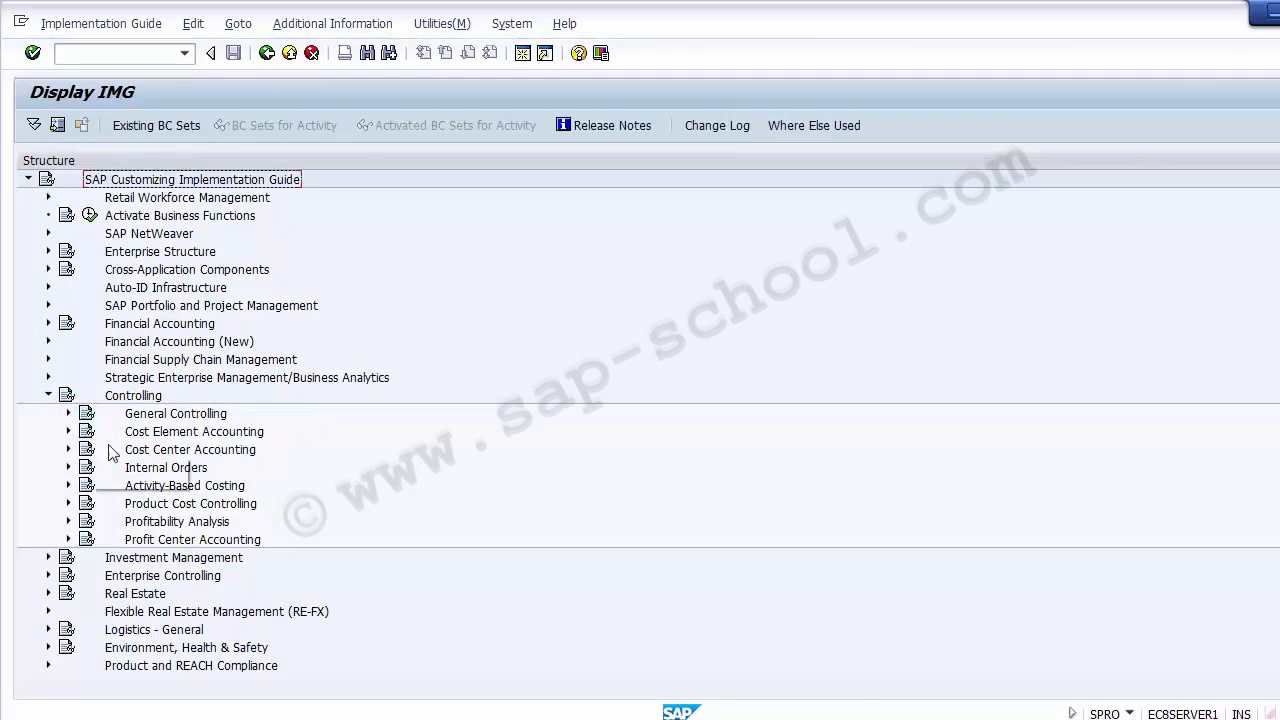
click(92, 451)
click(68, 450)
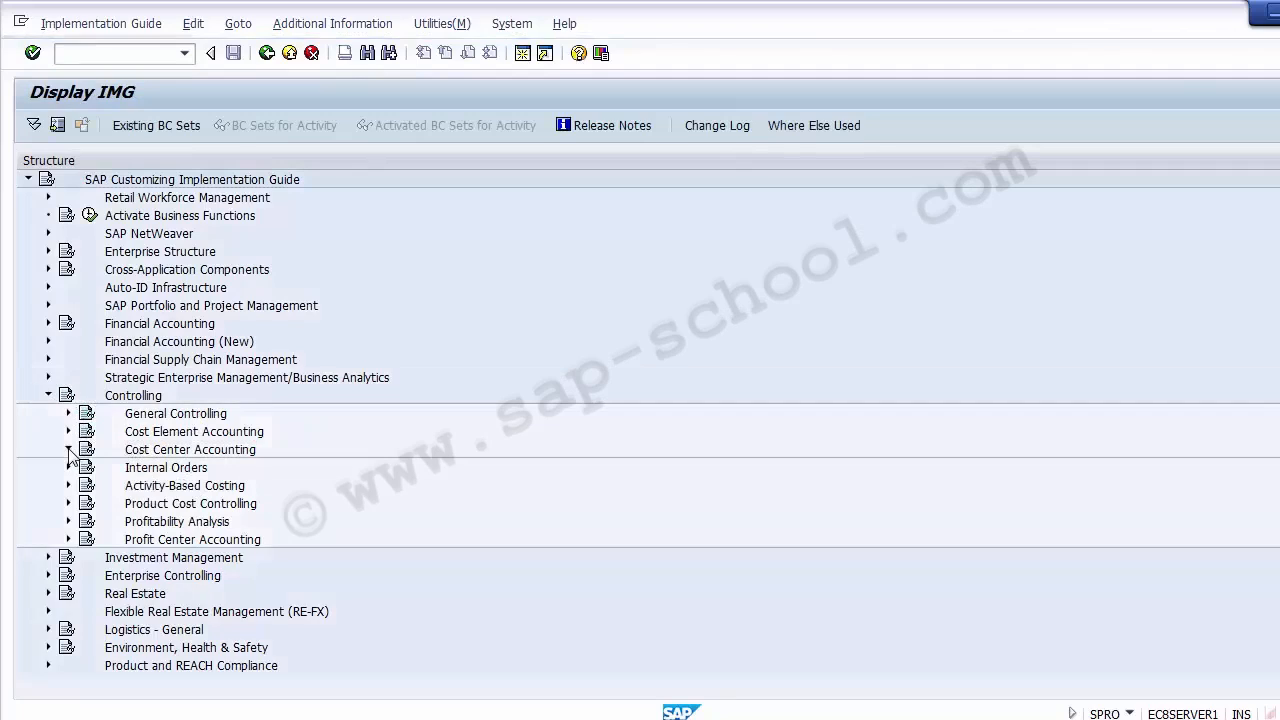
click(150, 521)
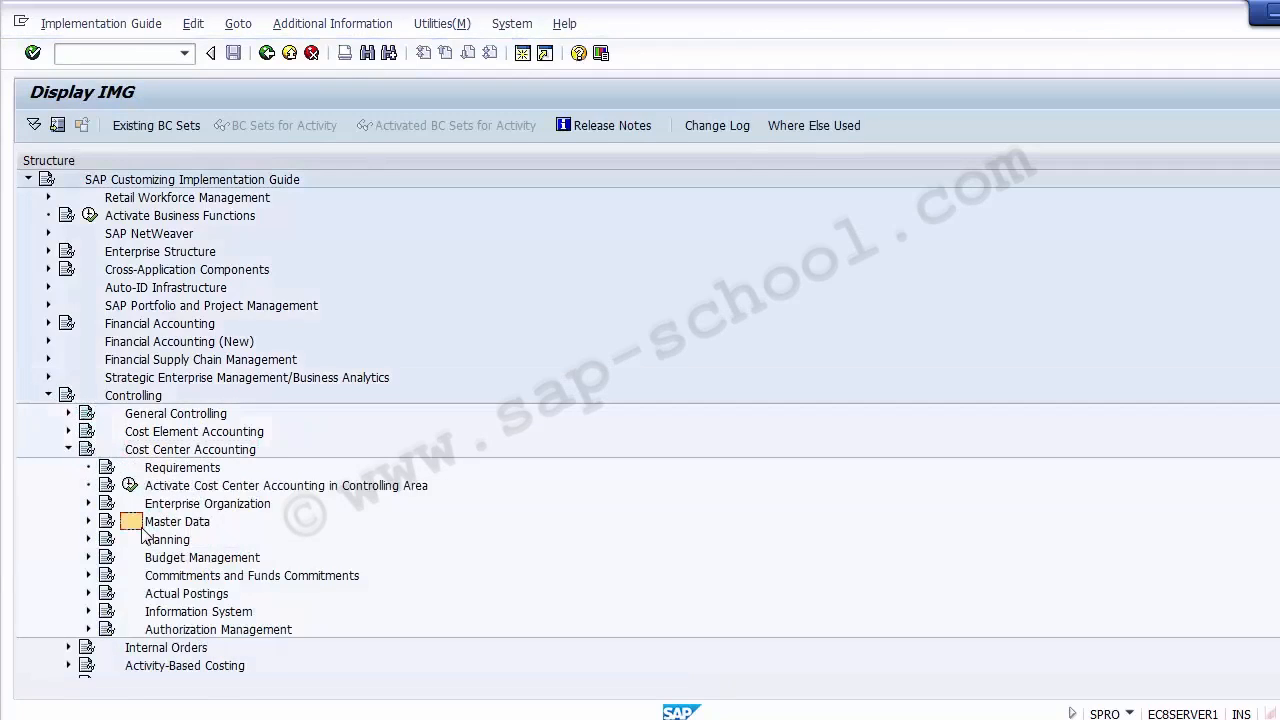
click(89, 522)
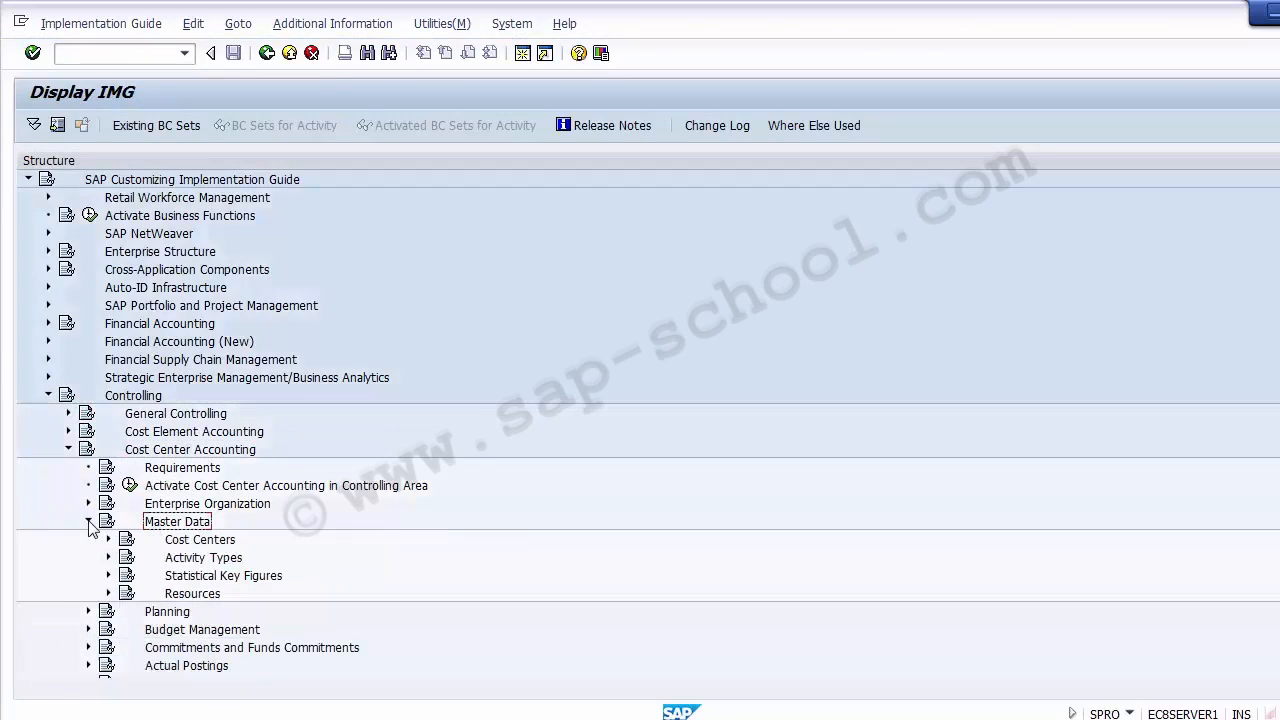
click(183, 540)
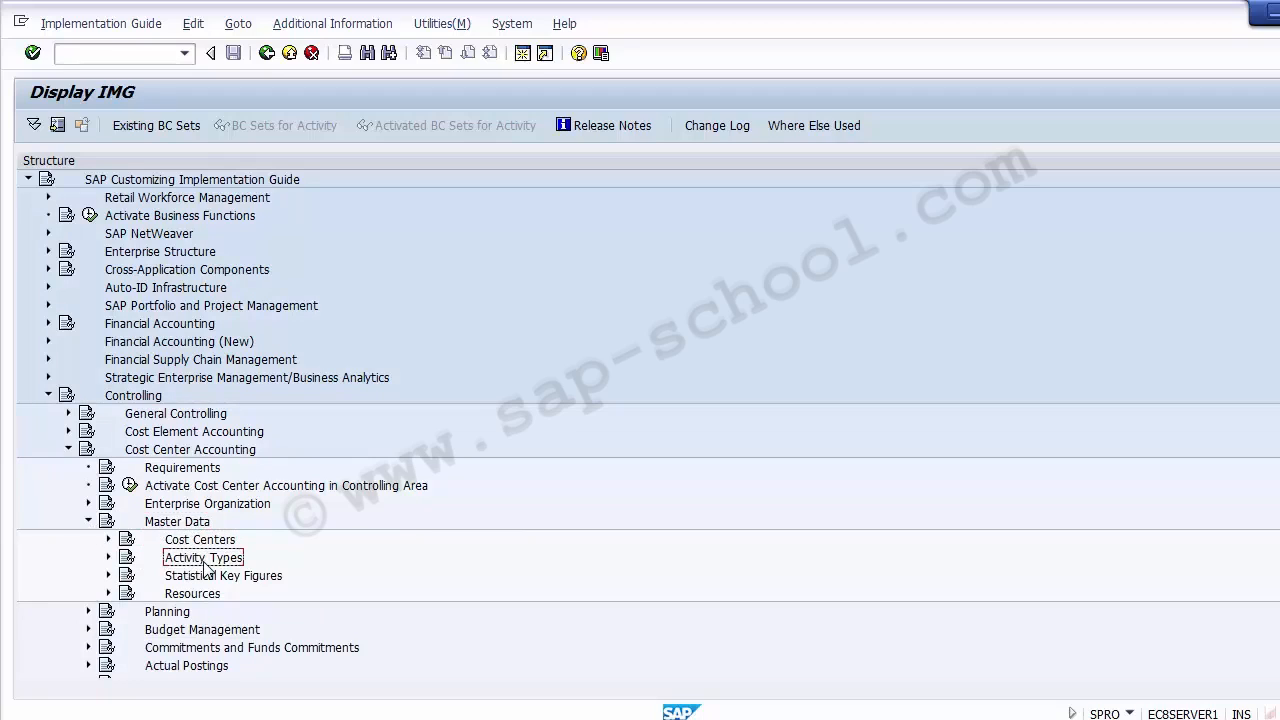
click(108, 557)
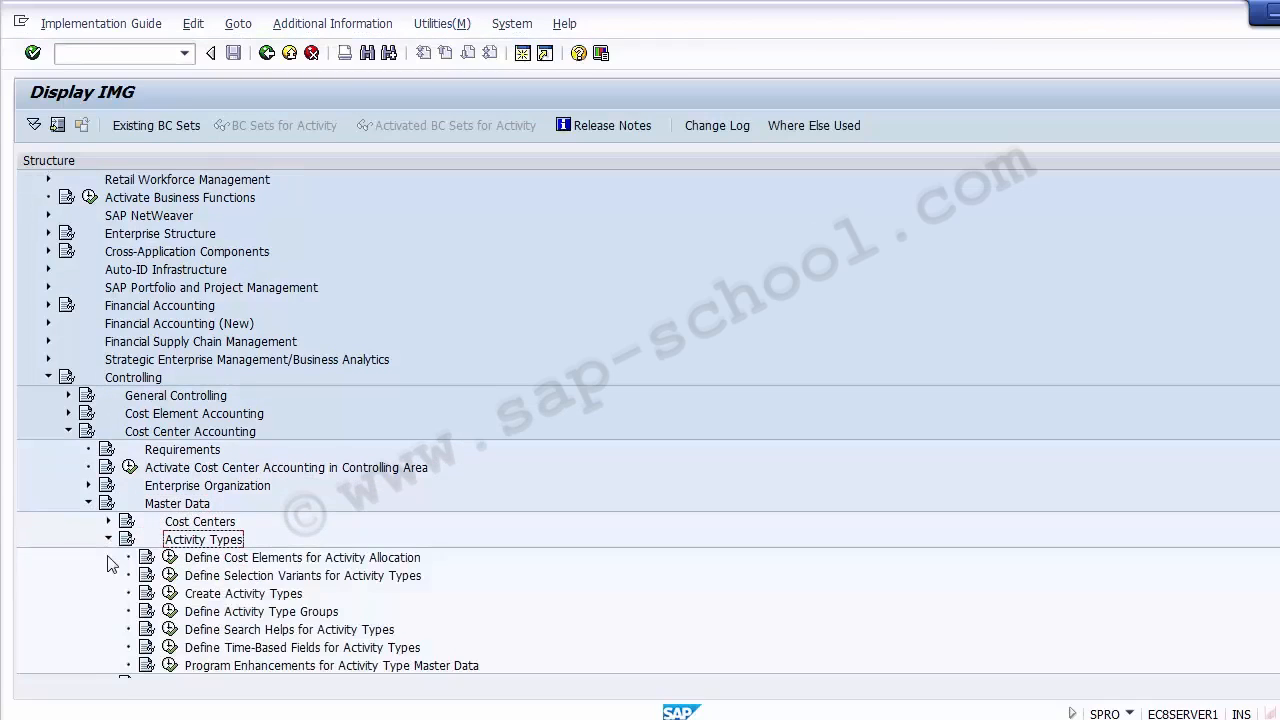
- Execute the Create Activity Types customizing activity and choose Create Activity Type
click(262, 594)
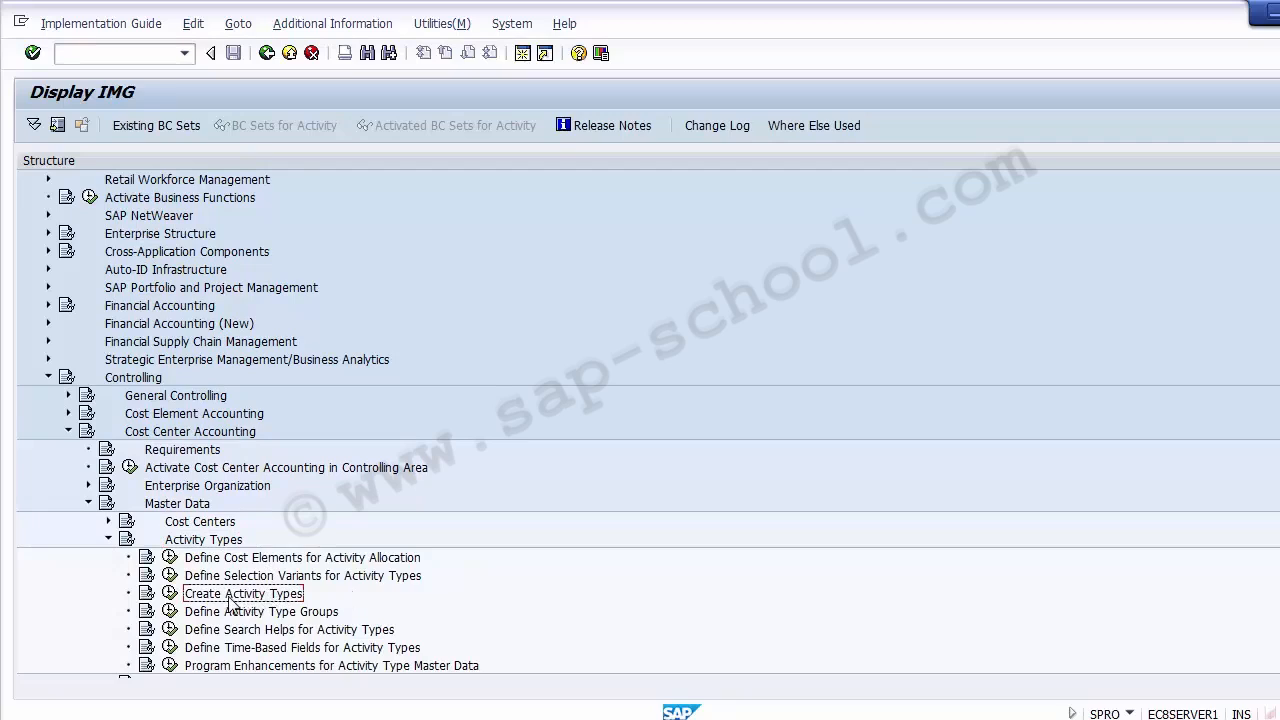
click(170, 595)
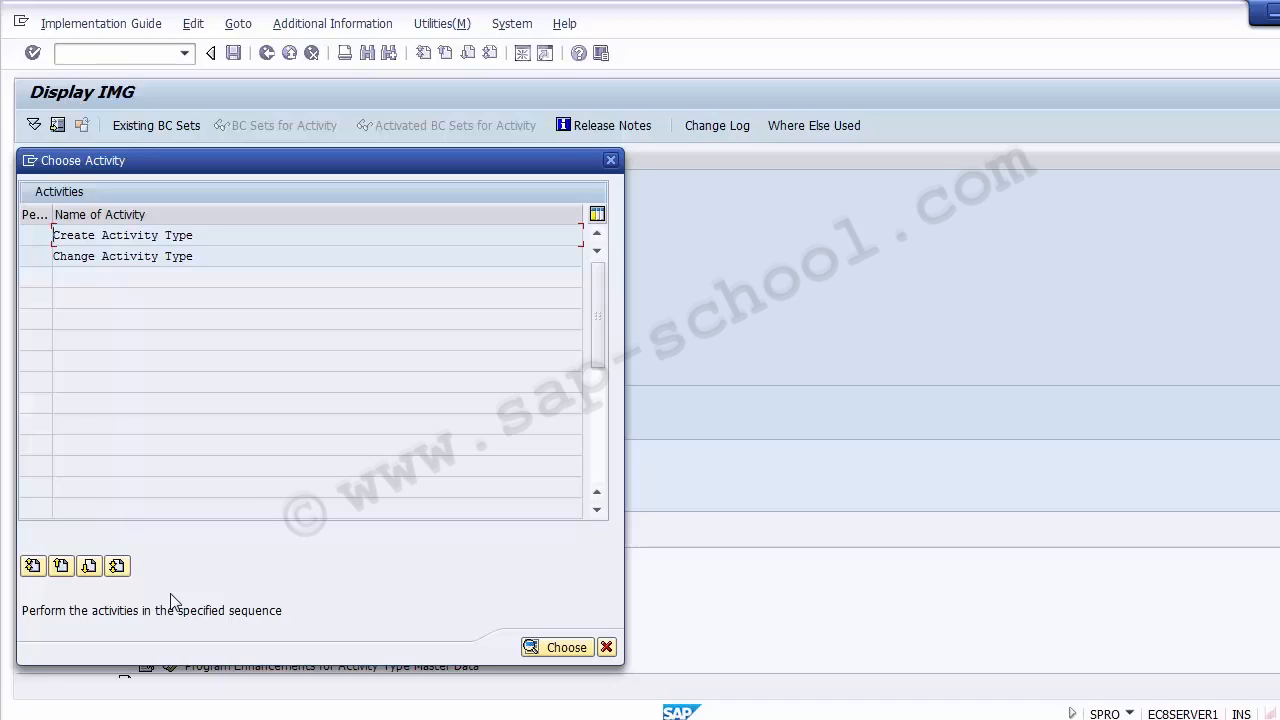
double_click(139, 236)
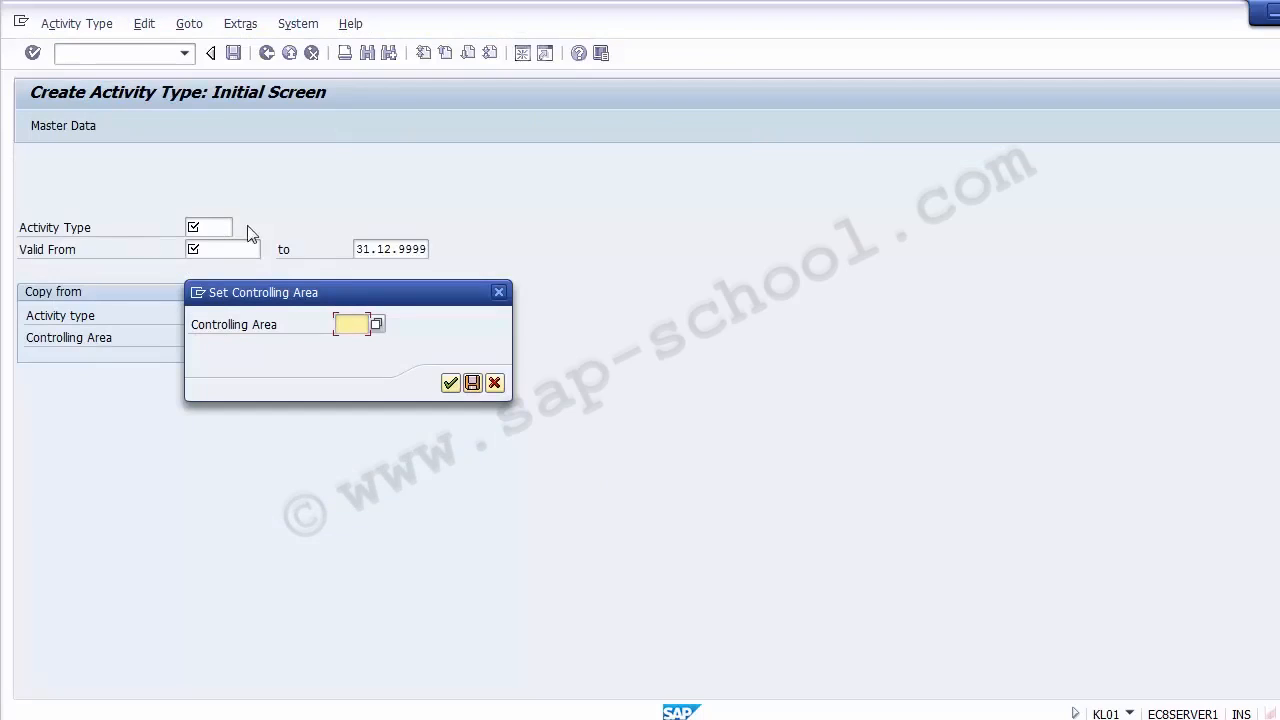
- Set the controlling area to Z100 and confirm it
click(348, 323)
text(Z)
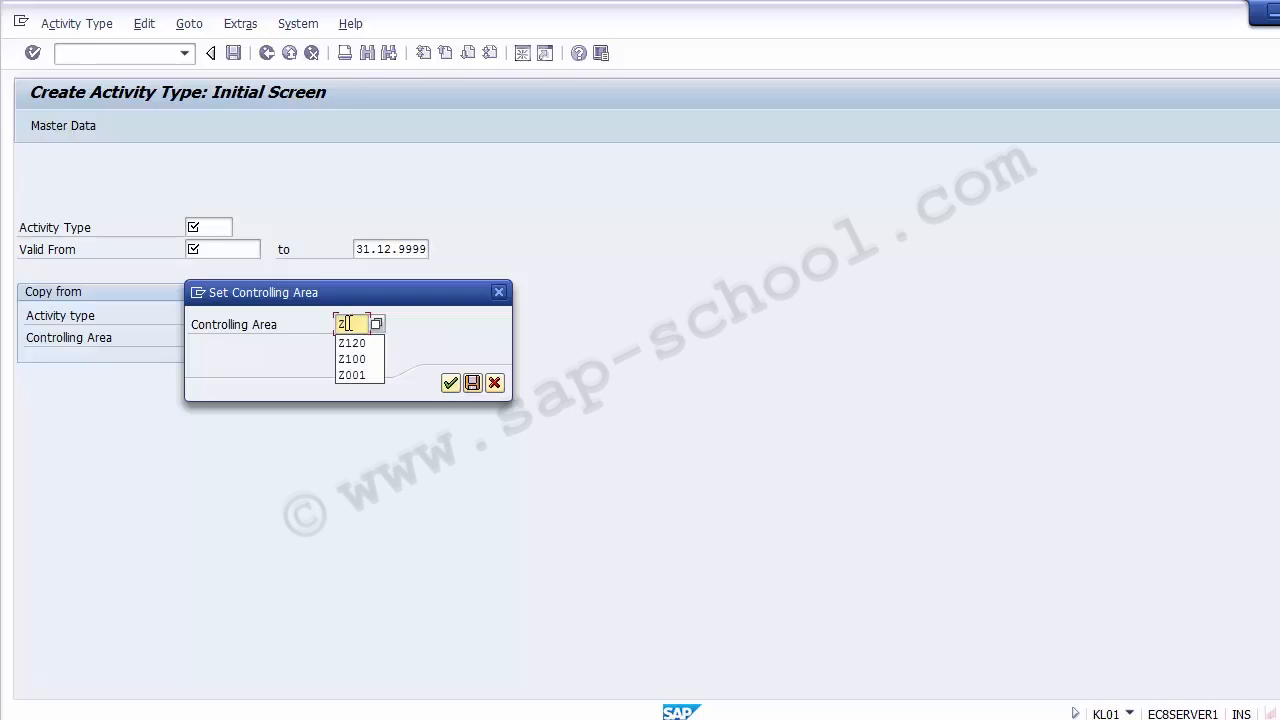
text(100)
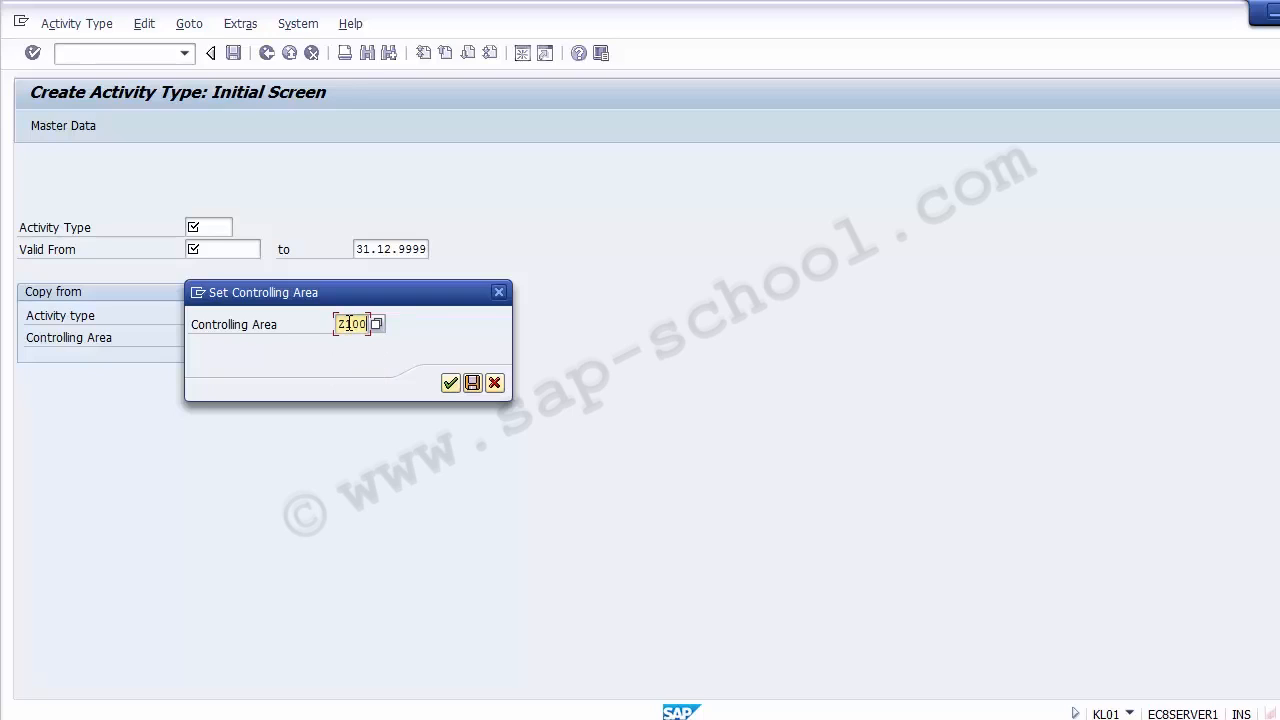
key(Return)
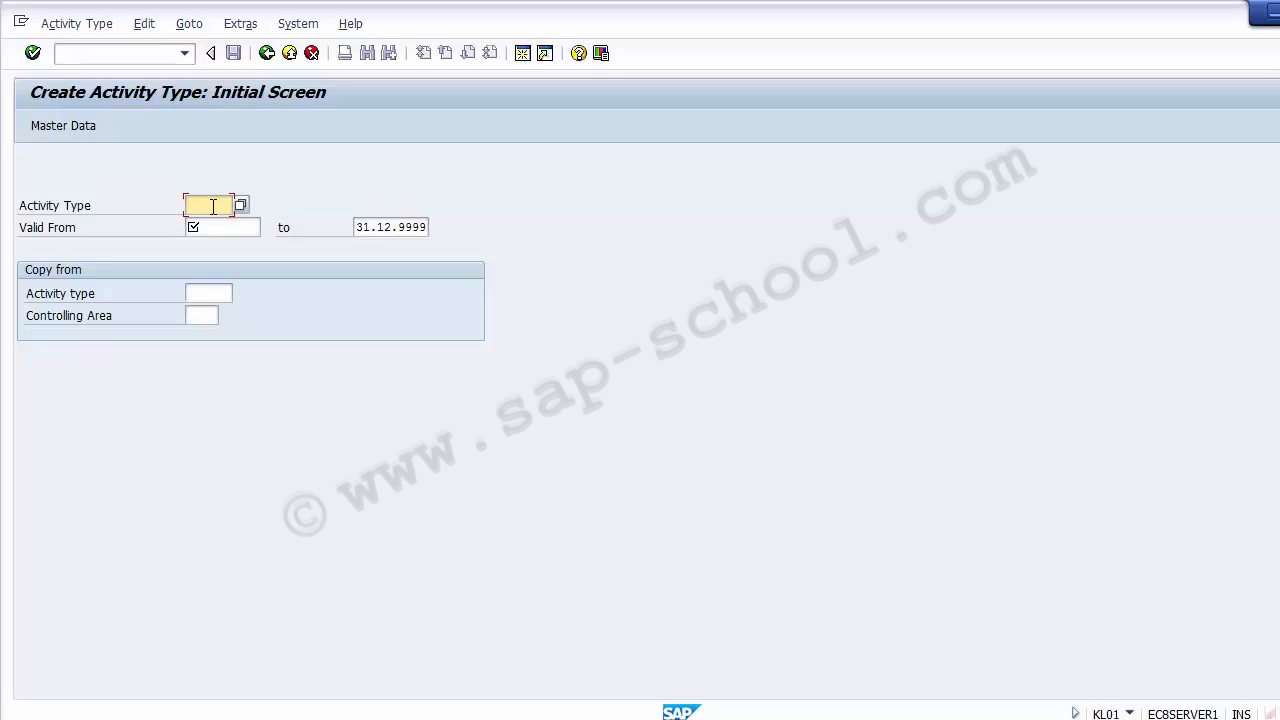
- Enter activity type MTLBR with valid-from date 01.10.2014 and proceed to its basic screen
text(M)
text(lab)
text(T)
key(Delete)
key(Delete)
key(Delete)
text(LBR)
click(236, 224)
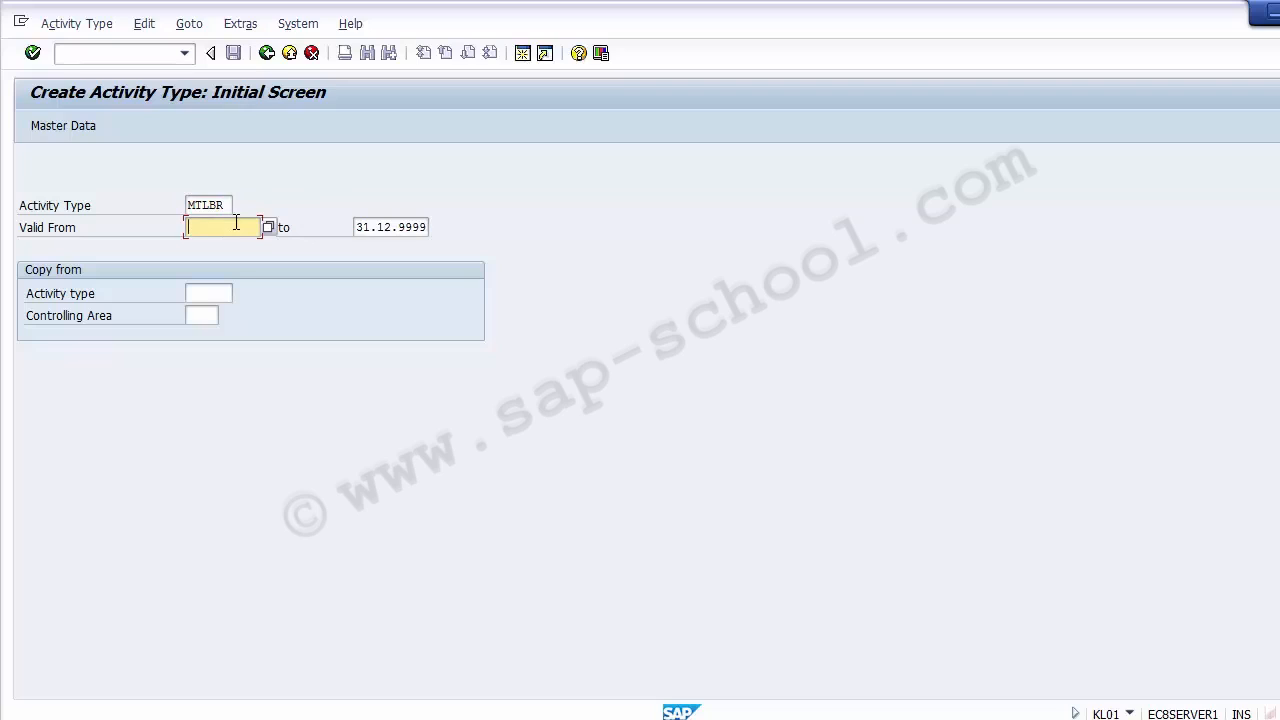
text(01102014)
key(Return)
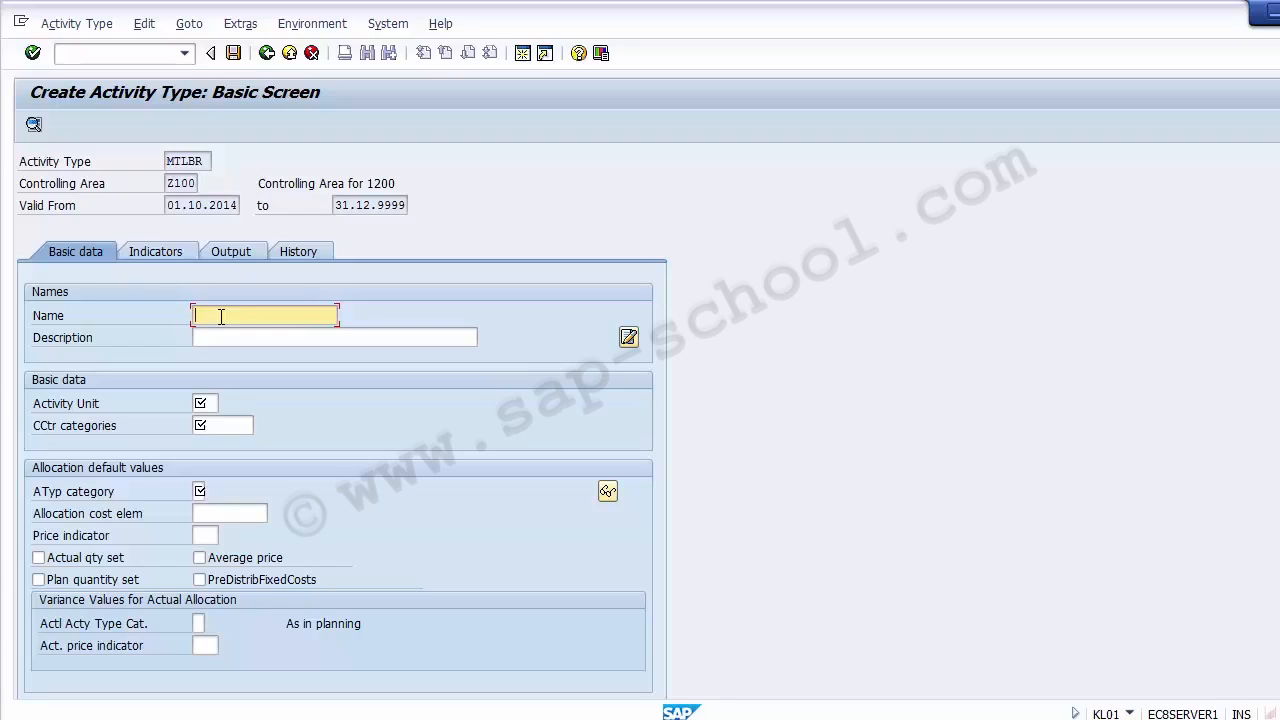
- Enter "Materail Labour" as both the name and the description of the activity type
text(Materail Labour)
key(ctrl+a)
key(ctrl+c)
key(Tab)
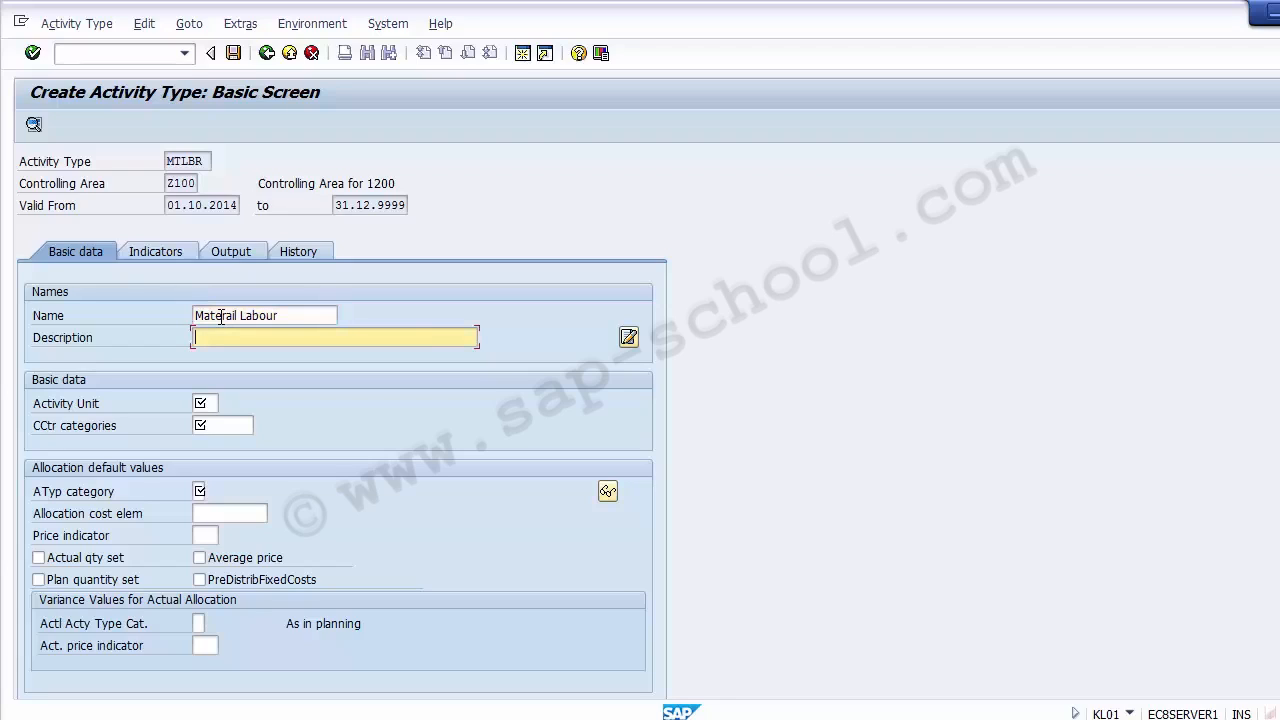
key(ctrl+v)
key(Tab)
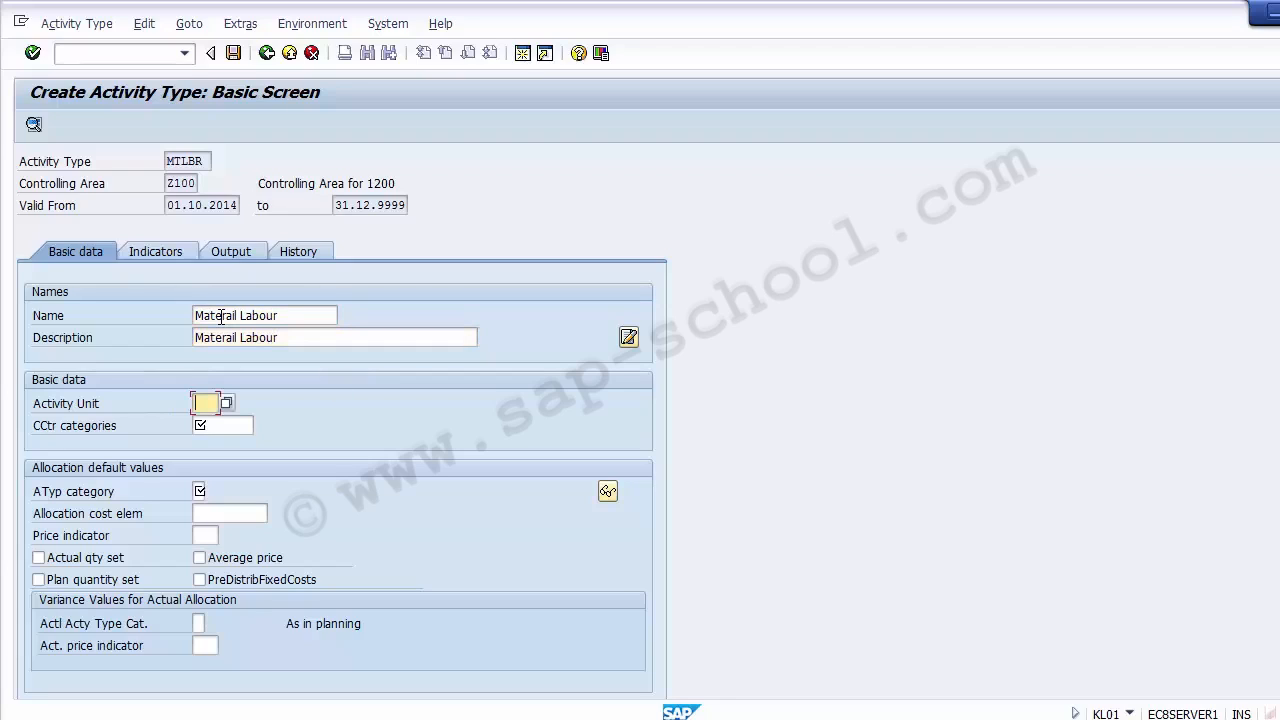
- Open the possible entries for the activity unit and look through the measurement units for an hour unit
click(226, 404)
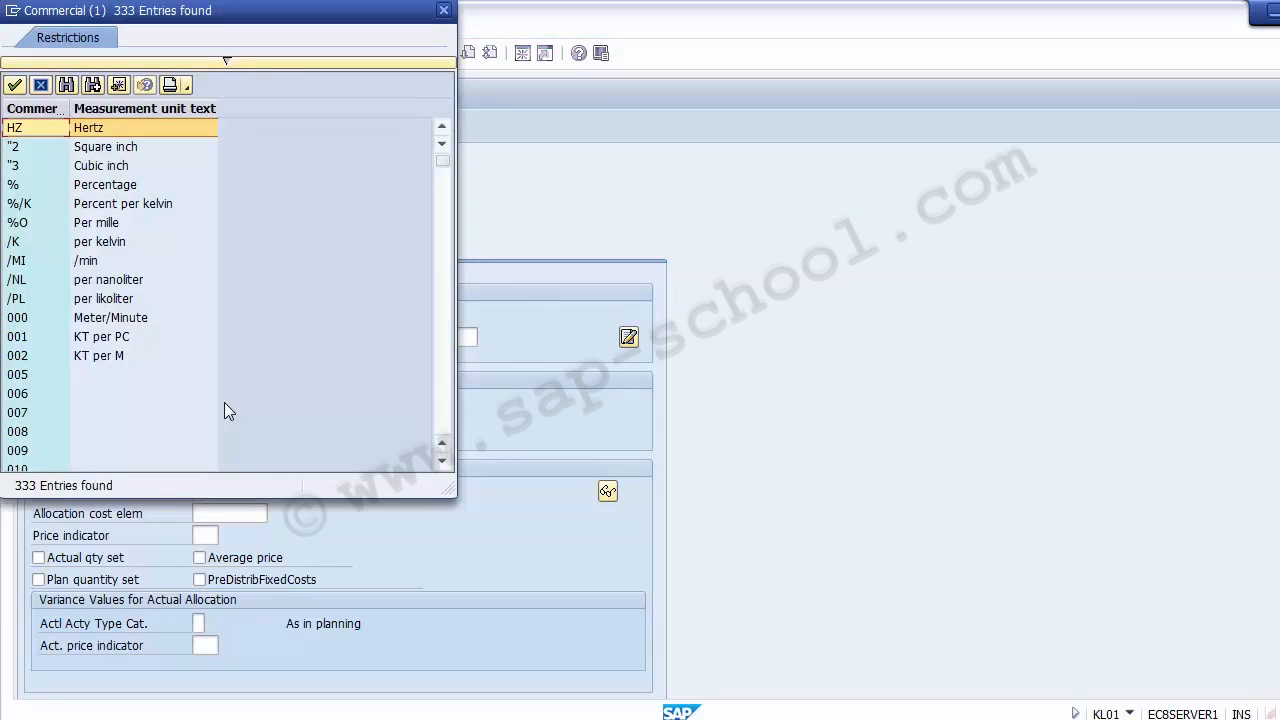
click(96, 318)
key(Down)
key(Down)
key(Down)
key(Down)
key(Down)
key(Down)
key(Down)
key(Down)
key(Down)
key(Down)
key(Down)
key(Down)
key(Down)
key(Down)
key(Down)
key(Down)
key(Down)
key(Down)
key(Down)
key(Down)
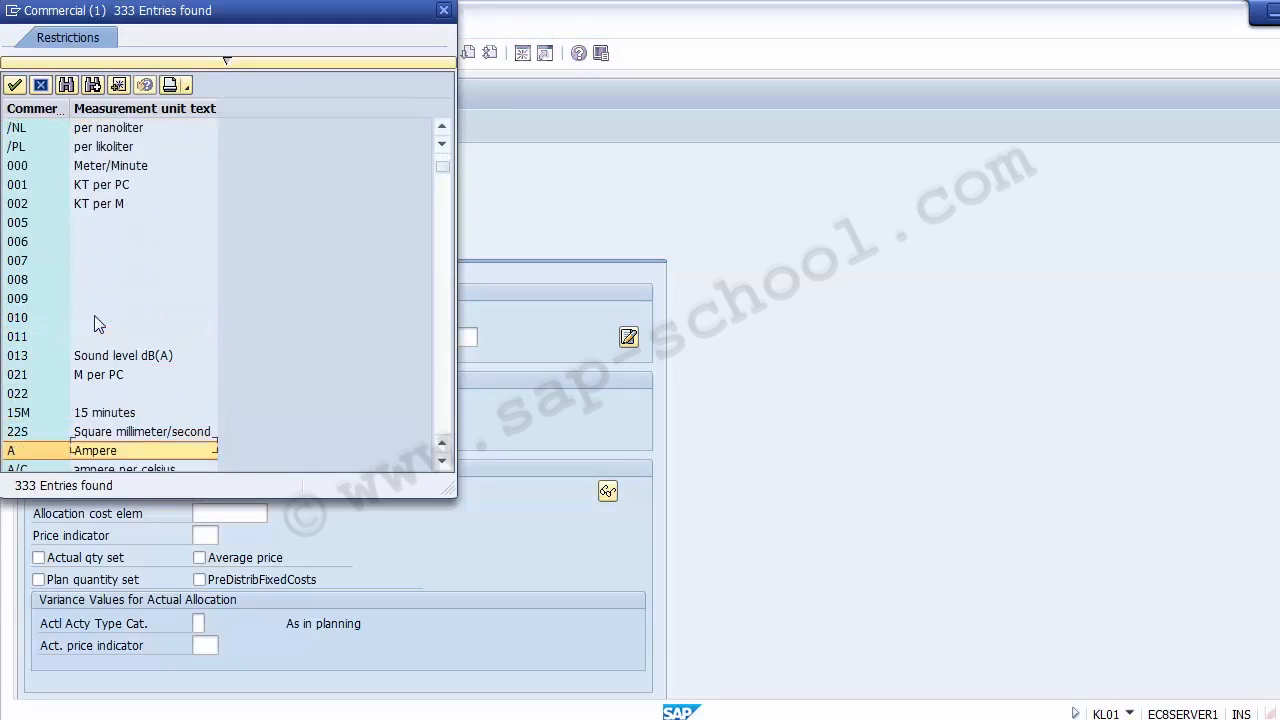
key(Down)
key(Down)
key(Down)
key(Down)
key(Down)
key(Down)
key(Down)
key(Down)
key(Down)
key(Down)
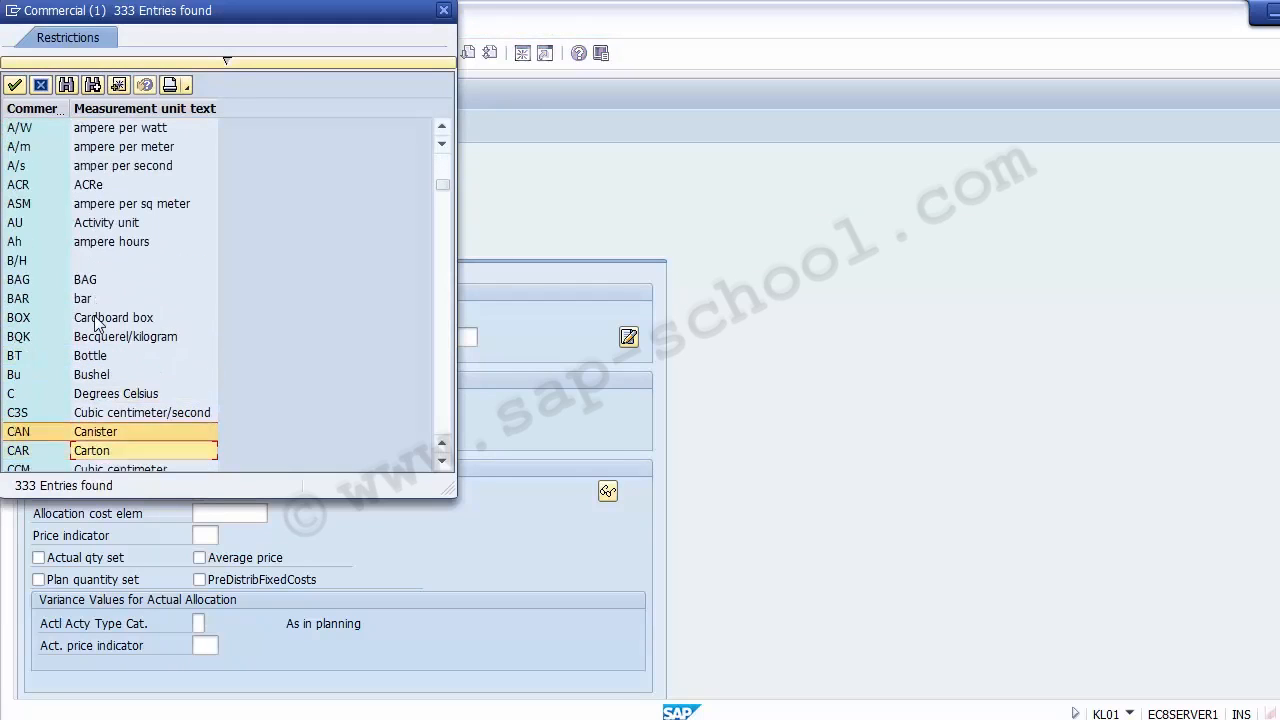
key(Down)
key(Down)
key(Down)
key(Down)
key(Down)
key(Down)
key(Down)
key(Down)
key(Down)
key(Down)
key(Down)
key(Down)
key(Down)
key(Down)
key(Down)
key(Down)
key(Down)
key(Down)
key(Down)
key(Down)
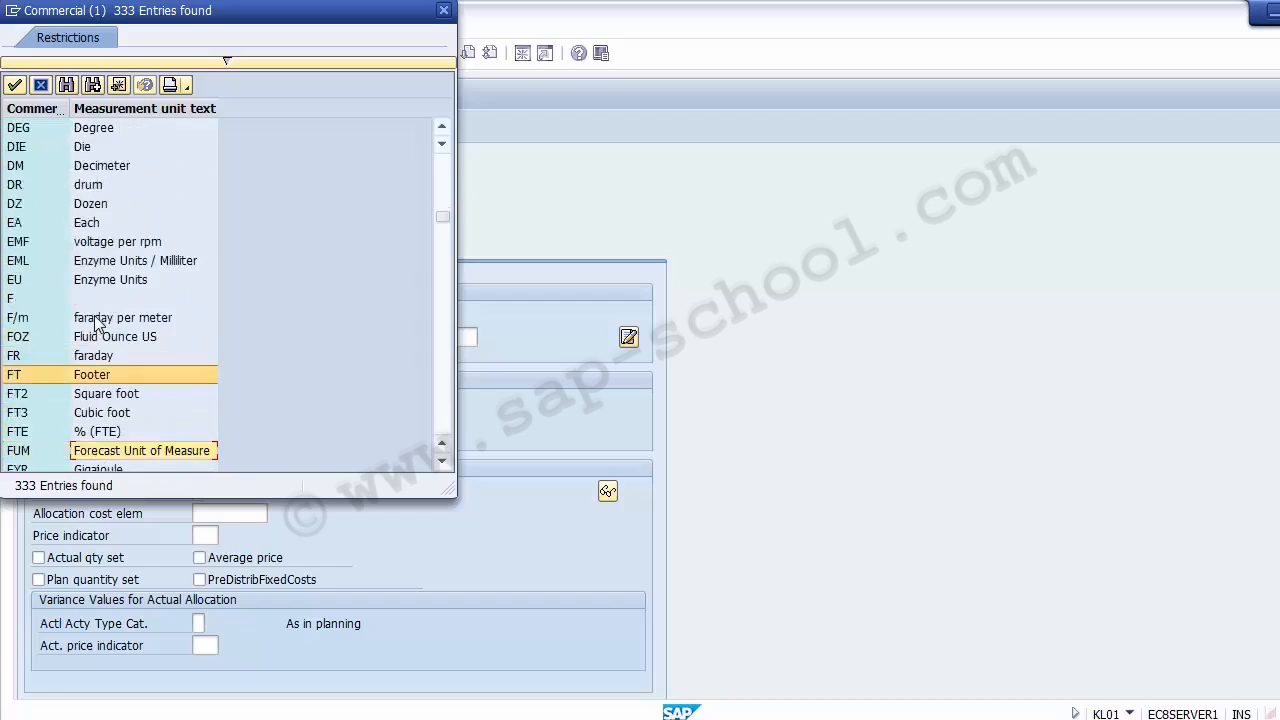
key(Up)
key(Up)
key(Up)
key(Up)
key(Up)
key(Up)
scroll(95, 320, up, 5)
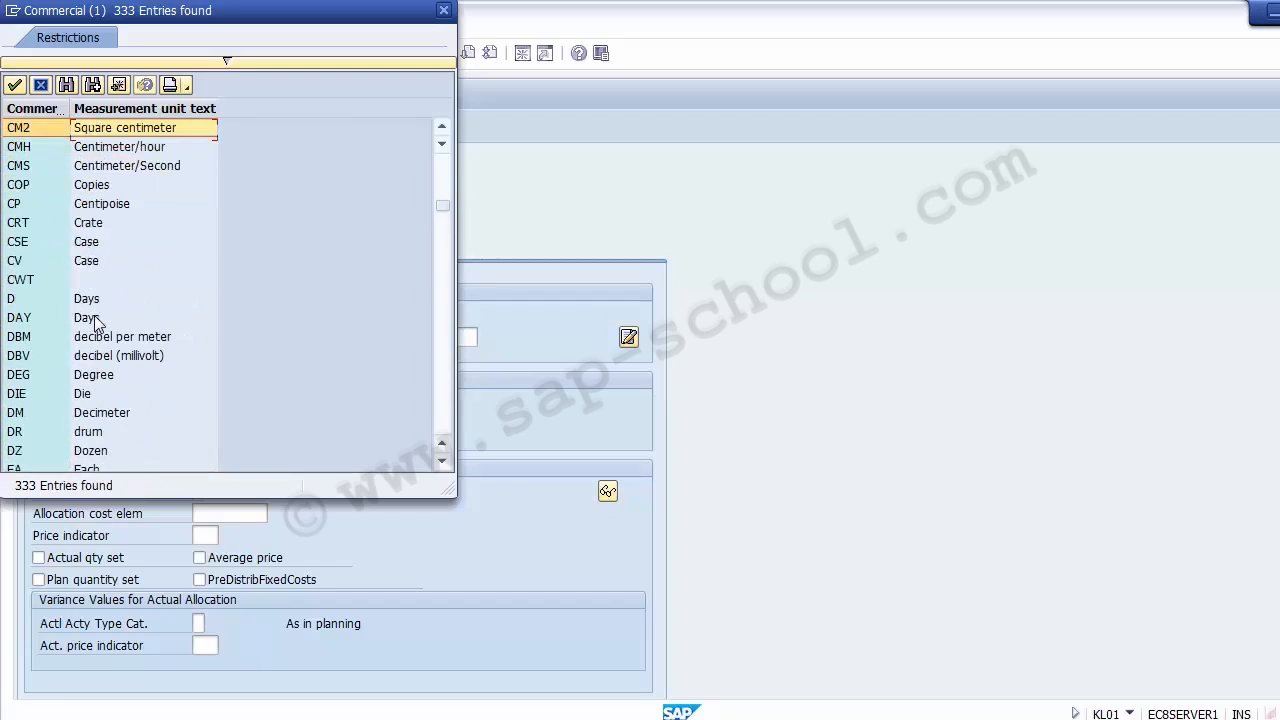
- Search the measurement unit list for "Hour" and try another search for the hours unit
click(67, 86)
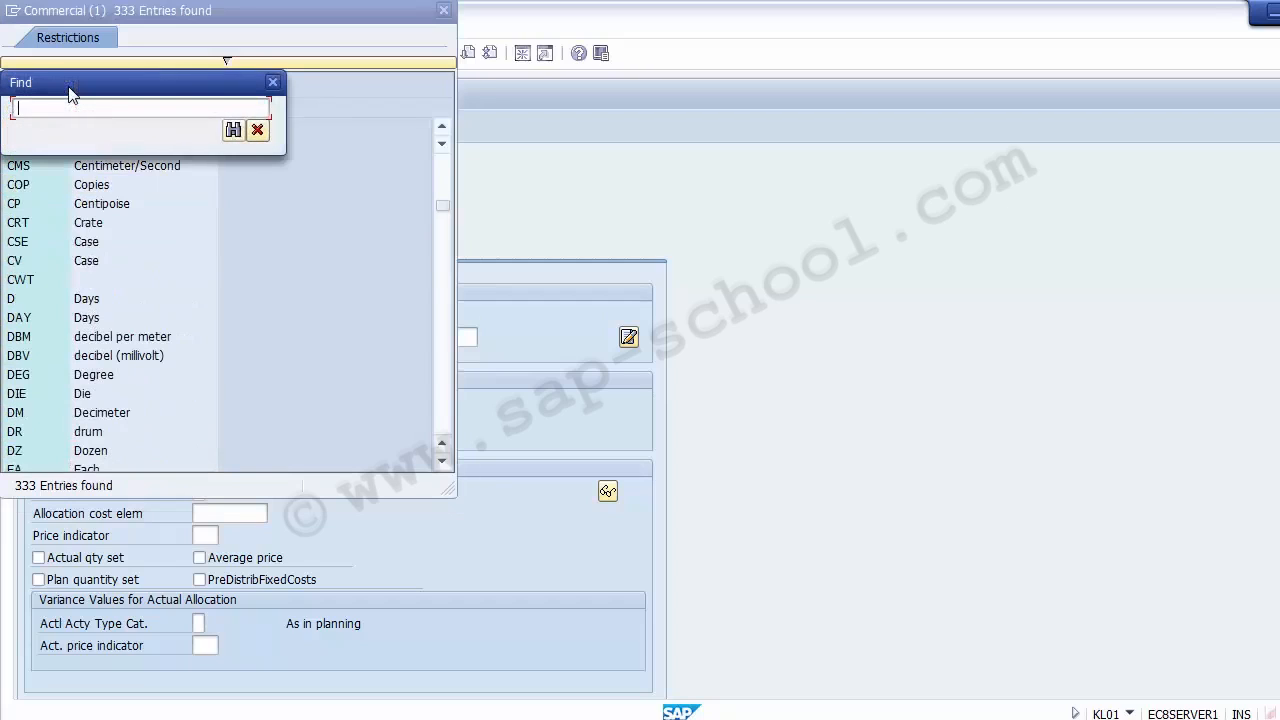
text(Hour)
key(Return)
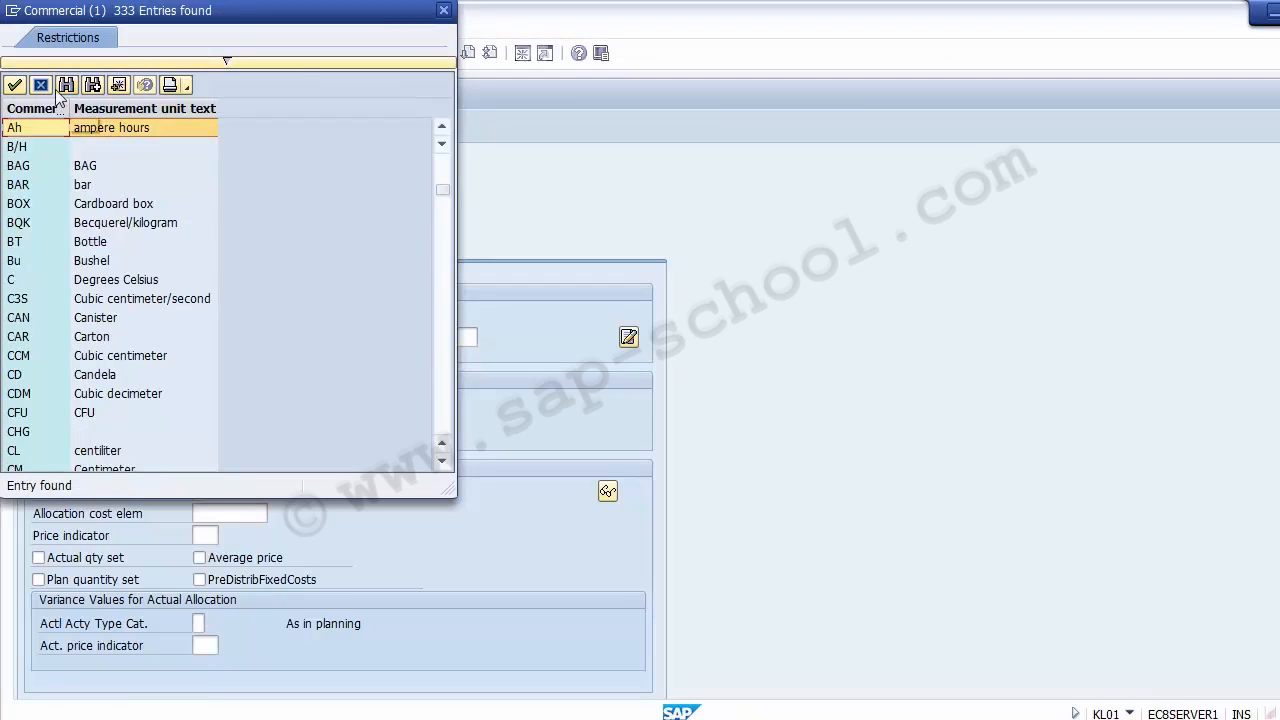
click(67, 86)
text(hours)
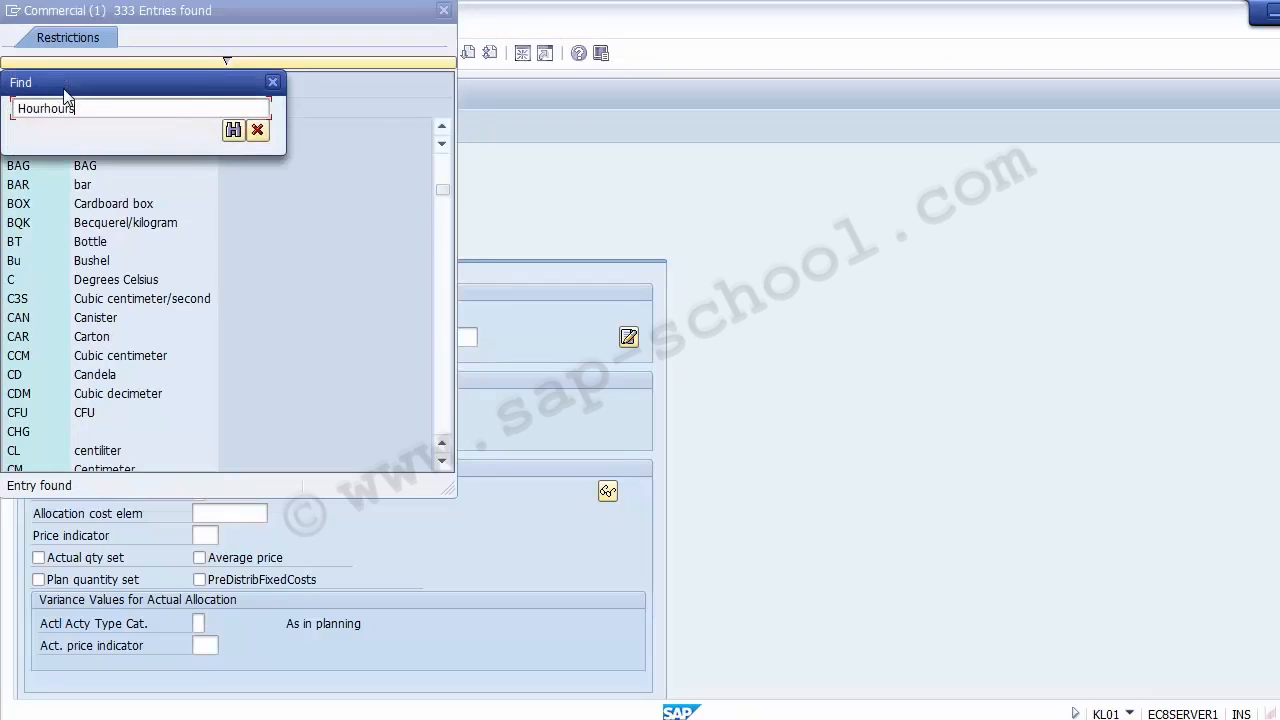
key(Return)
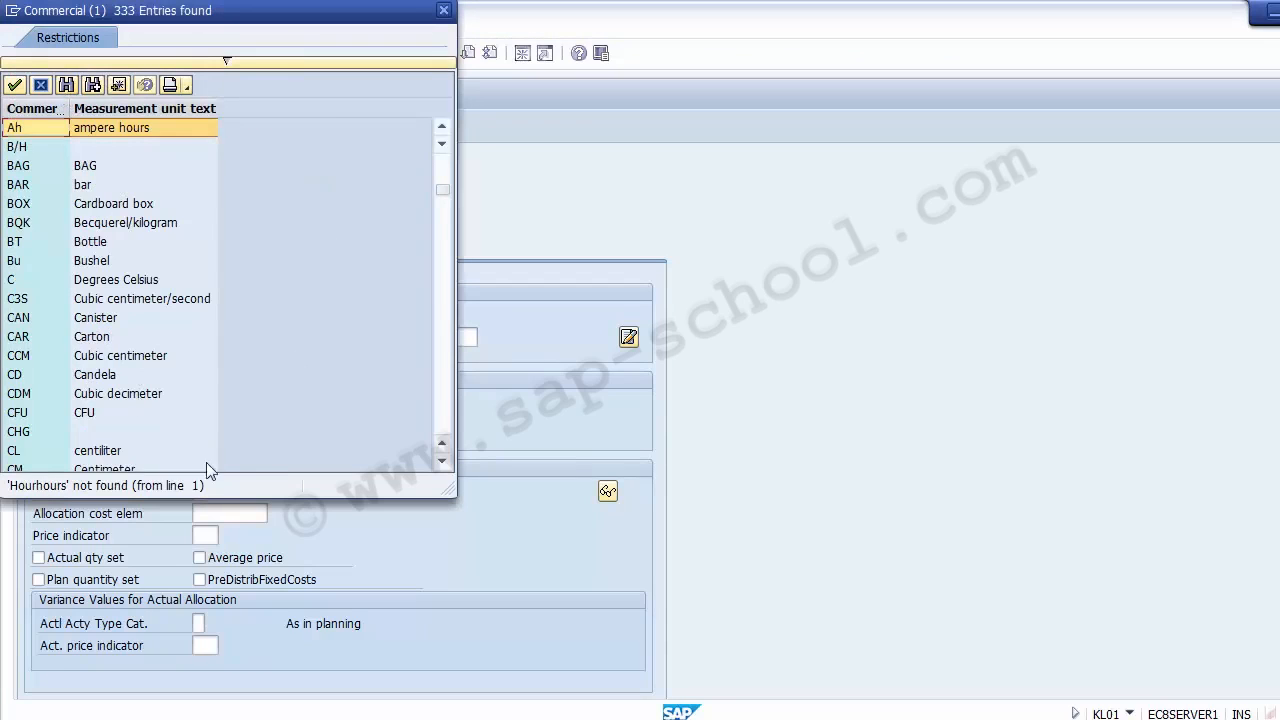
- Sort the measurement unit list by commercial code and choose HR (Hours) as the activity unit
click(146, 450)
key(Down)
key(Down)
key(Down)
key(Down)
key(Down)
key(Down)
key(Down)
key(Down)
key(Down)
key(Down)
key(Down)
key(Down)
key(Down)
key(Down)
key(Down)
key(Down)
key(Down)
key(Down)
key(Down)
key(Down)
key(Down)
key(Down)
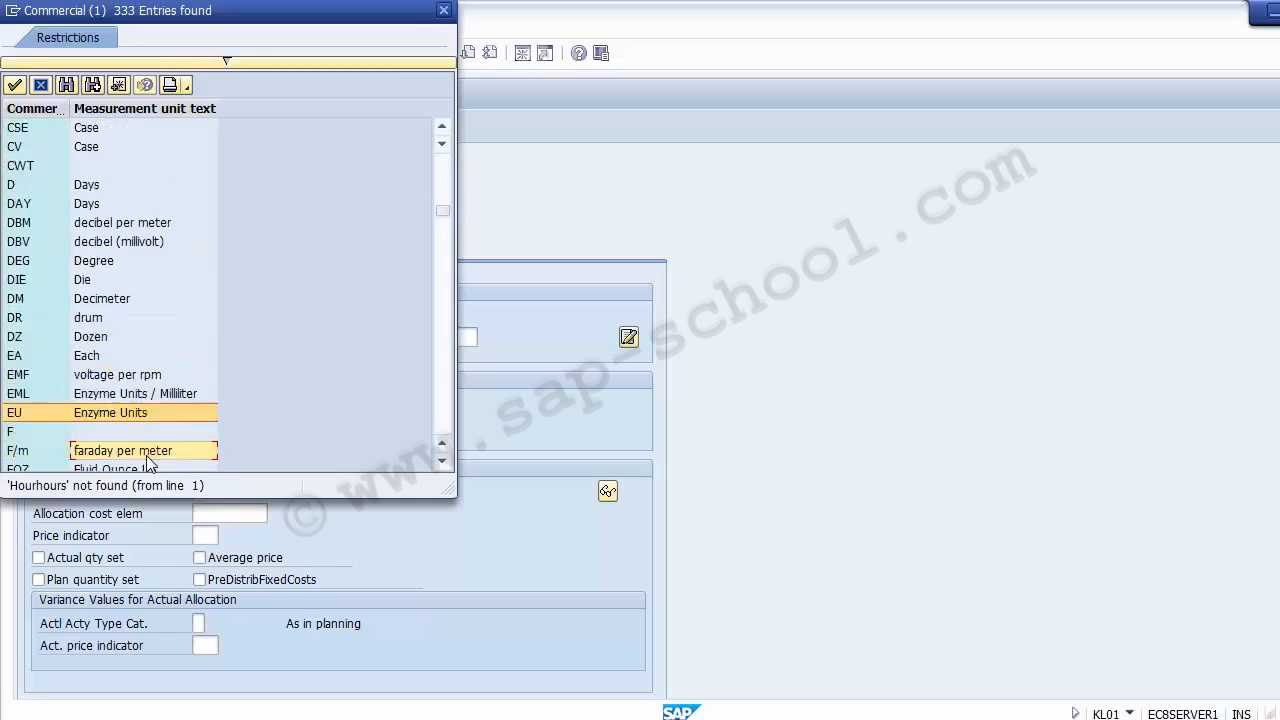
click(40, 108)
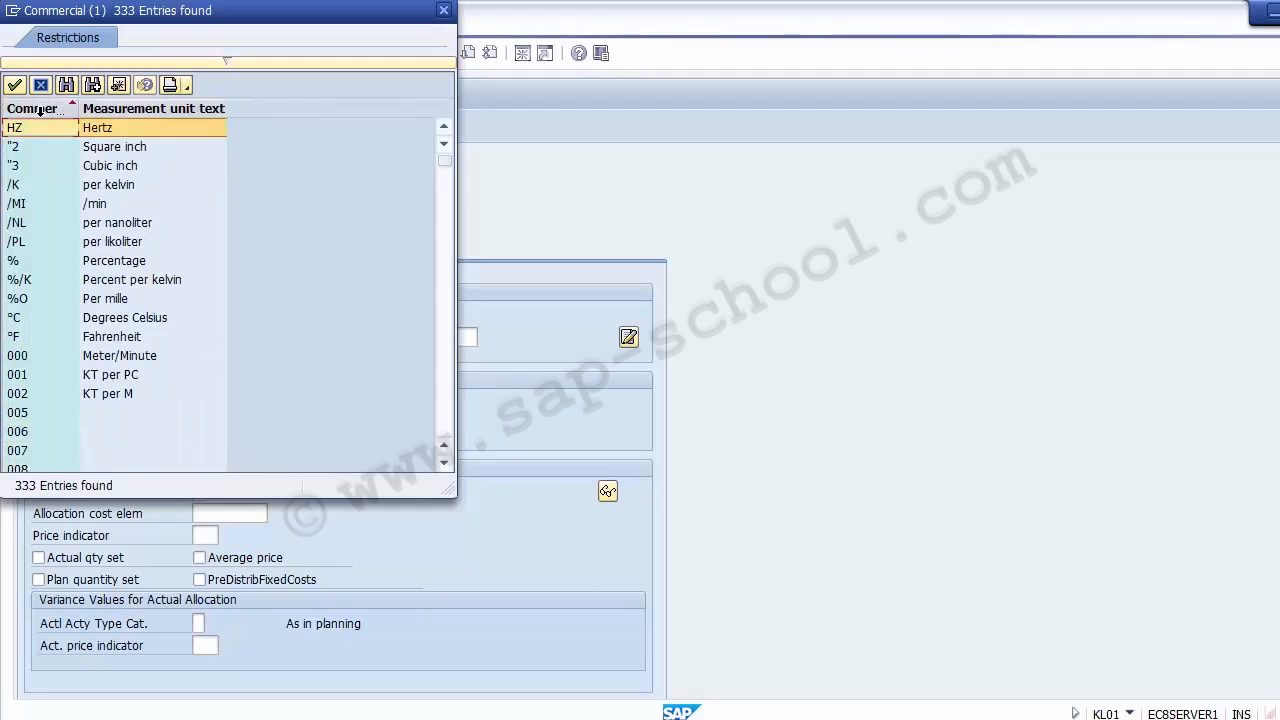
click(28, 412)
scroll(28, 412, down, 20)
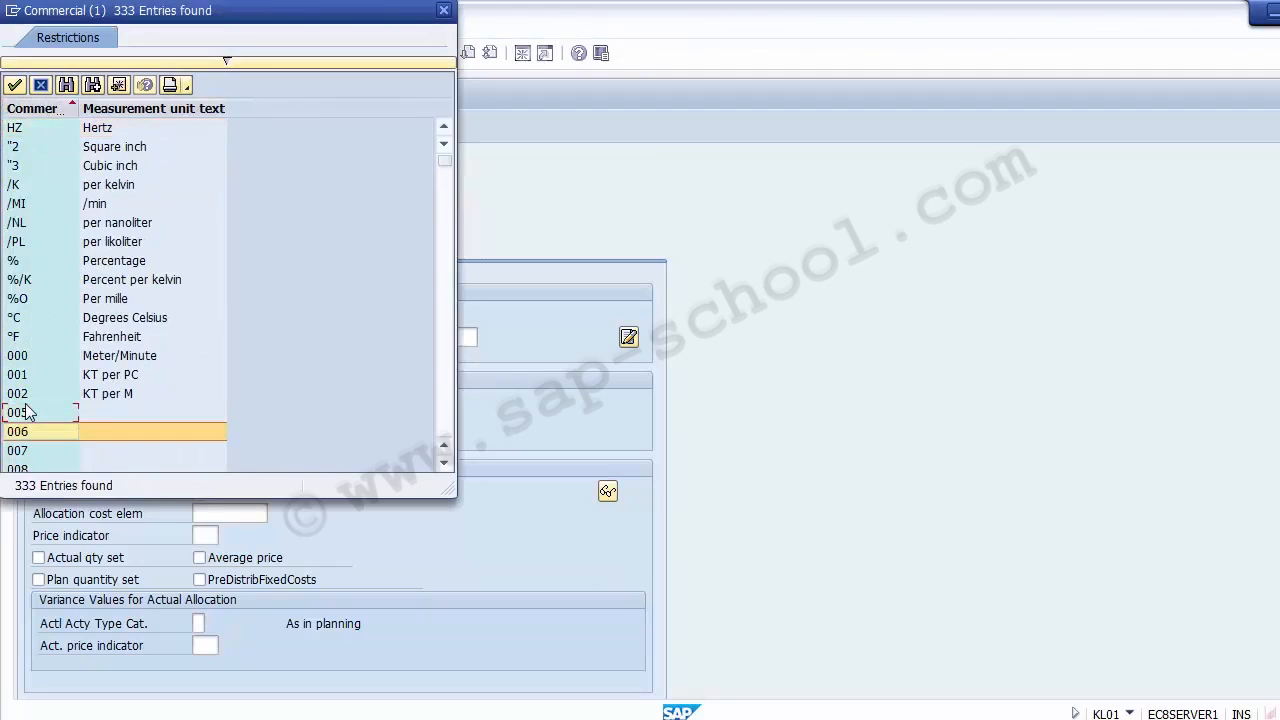
scroll(28, 412, down, 9)
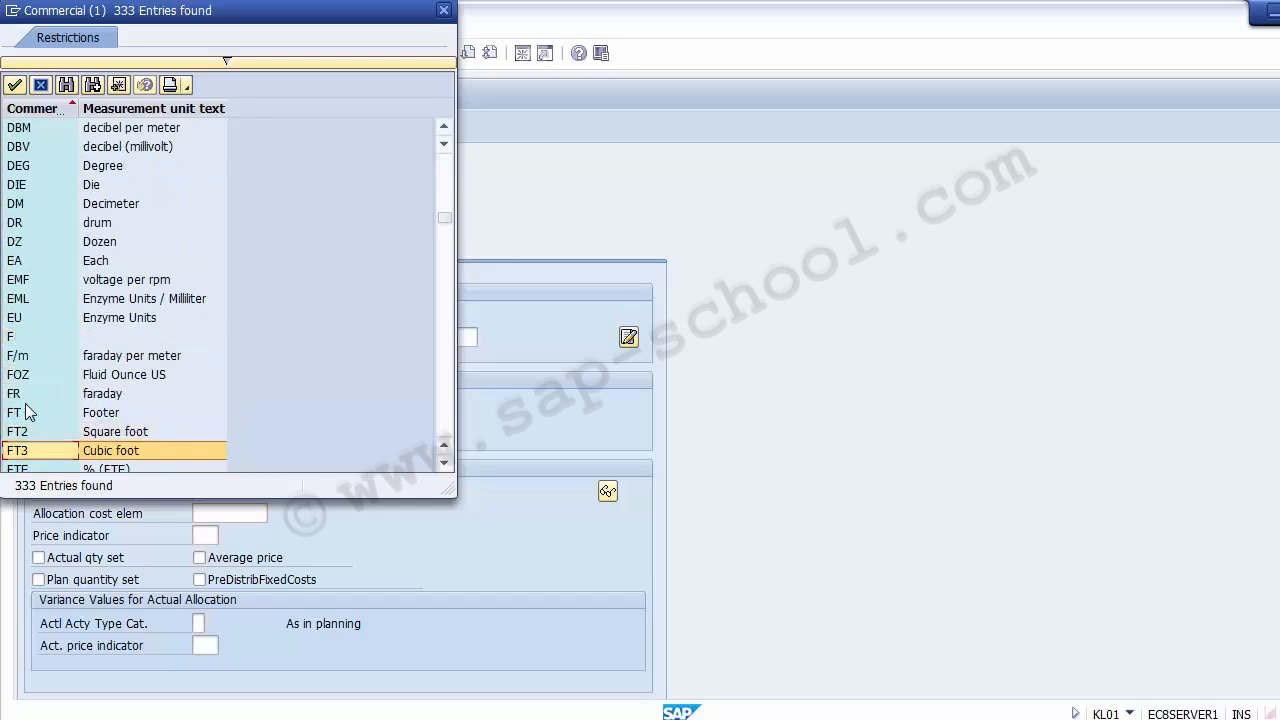
scroll(25, 406, down, 9)
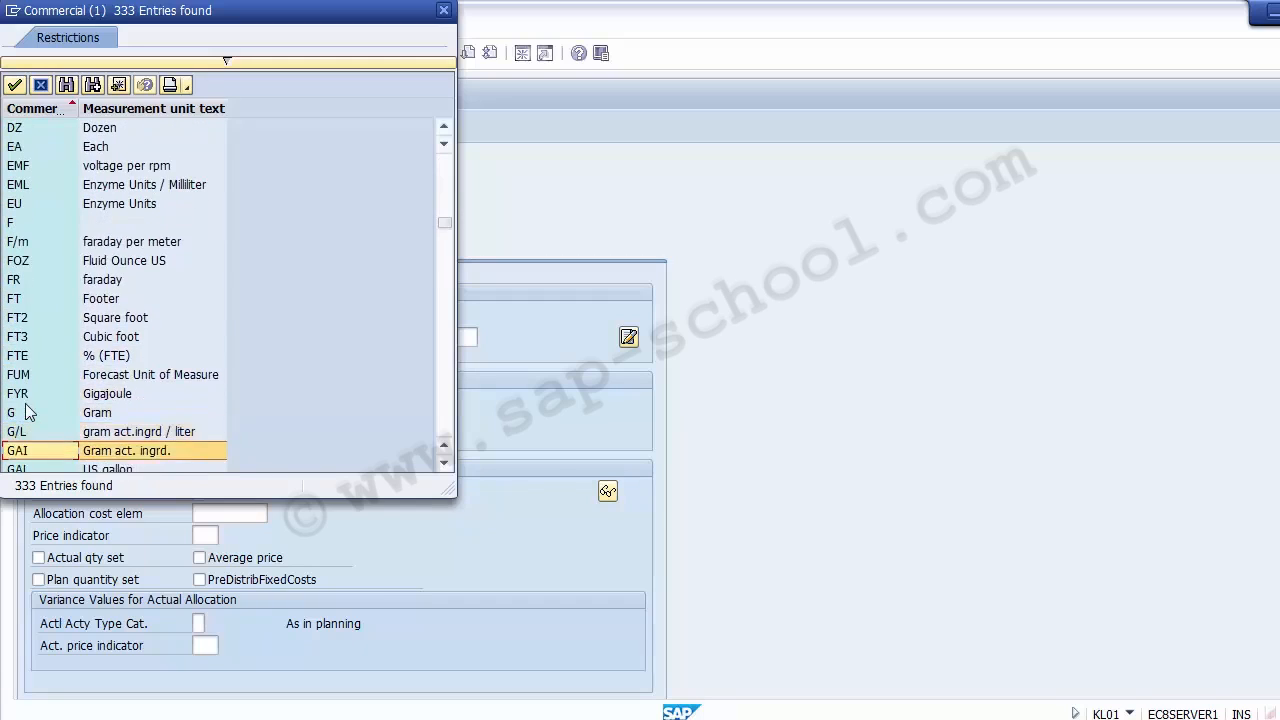
scroll(25, 412, down, 15)
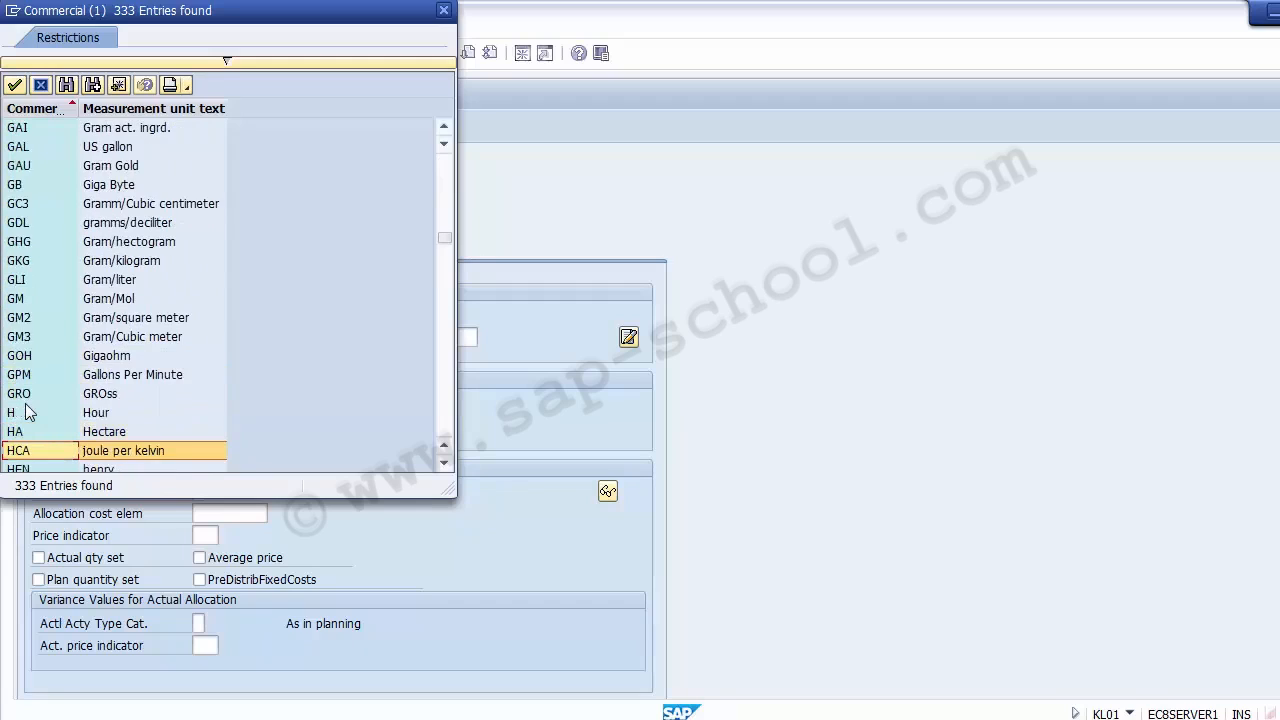
scroll(25, 412, down, 4)
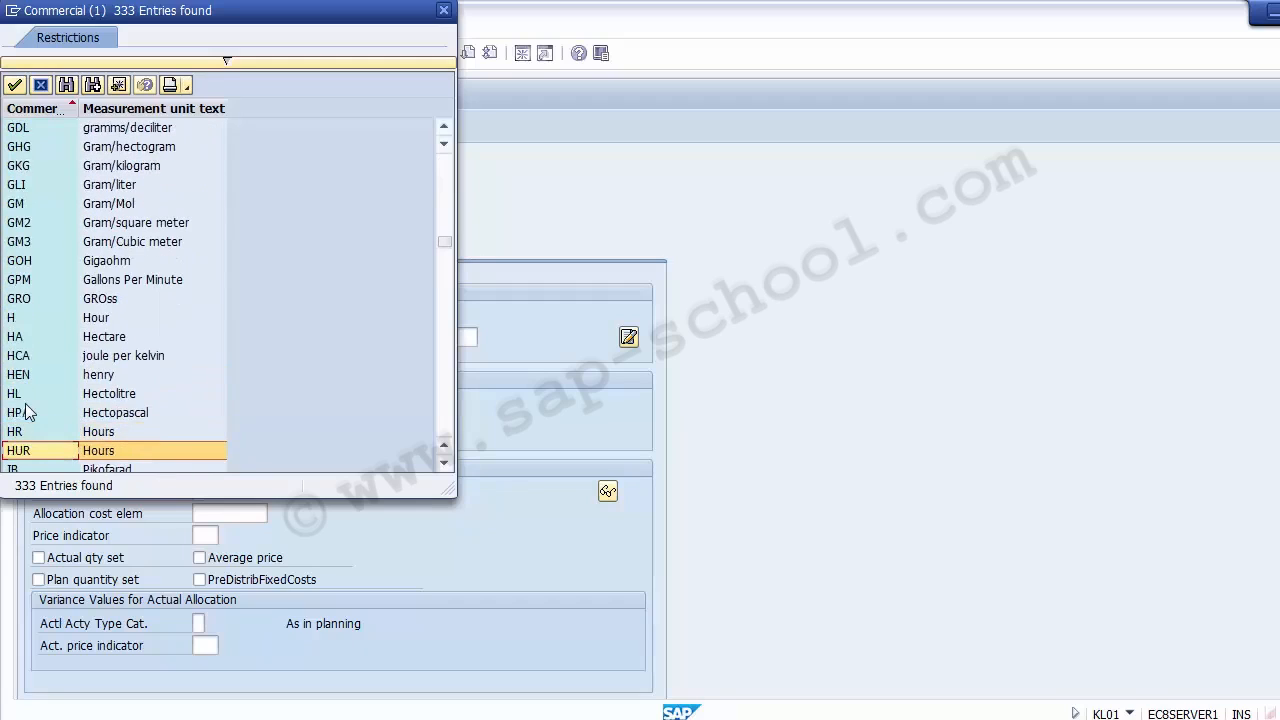
scroll(25, 412, down, 2)
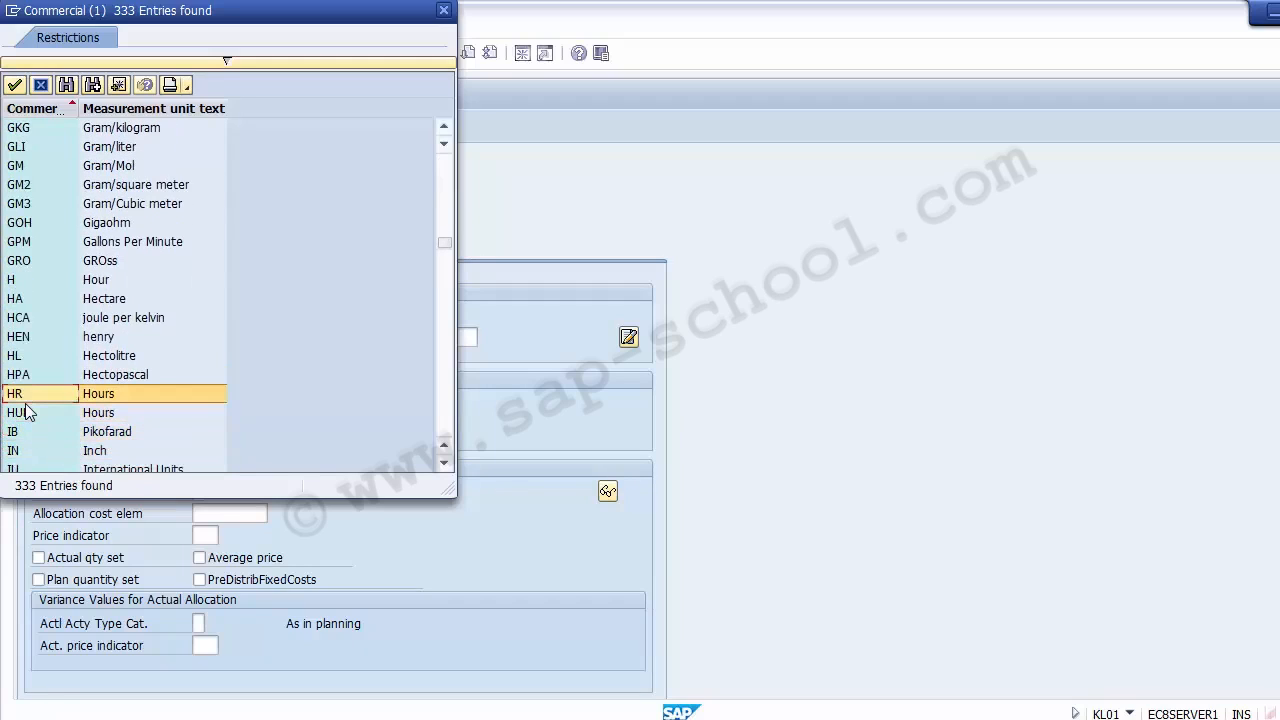
double_click(100, 393)
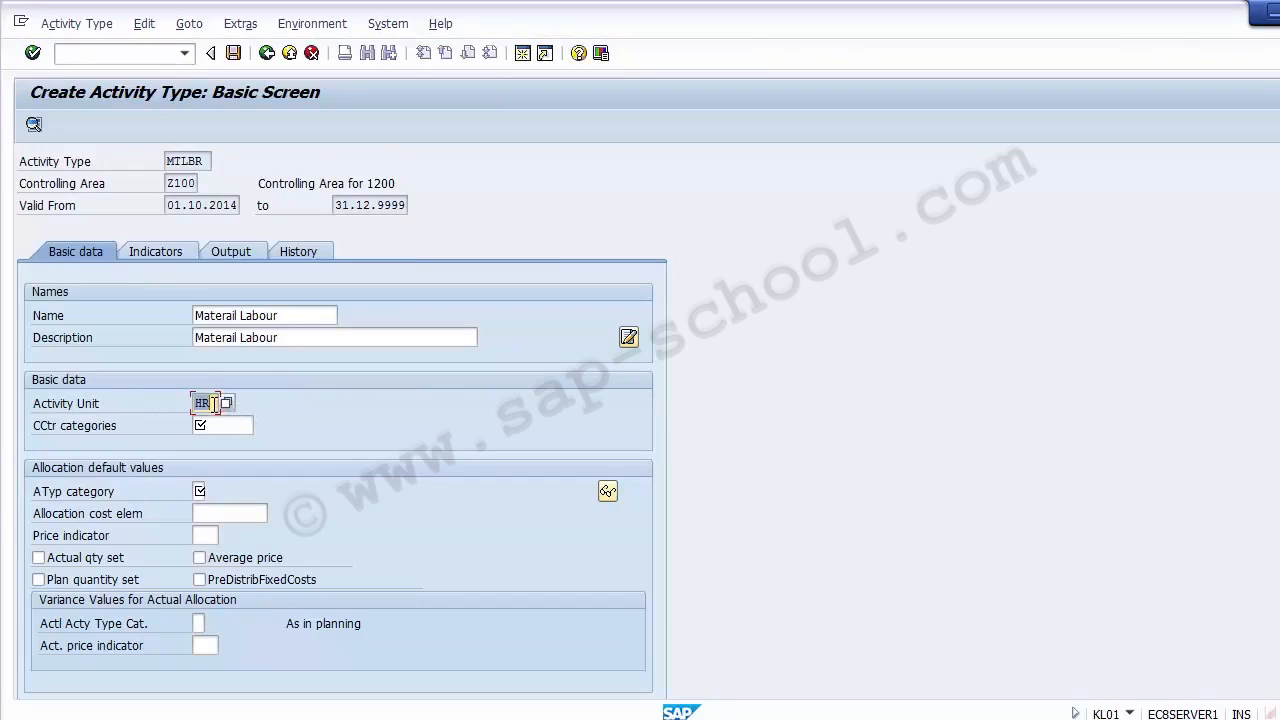
- Look up the cost center categories and assign category 1 Production to the activity type
click(214, 427)
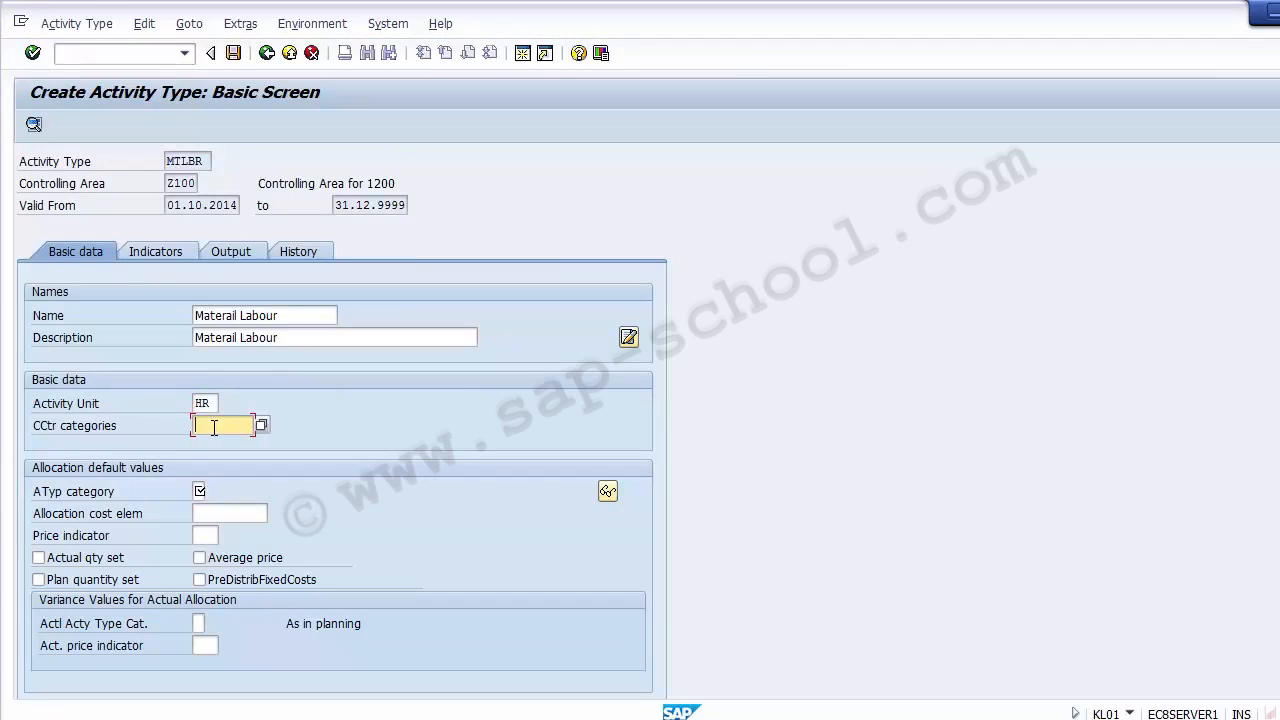
click(262, 425)
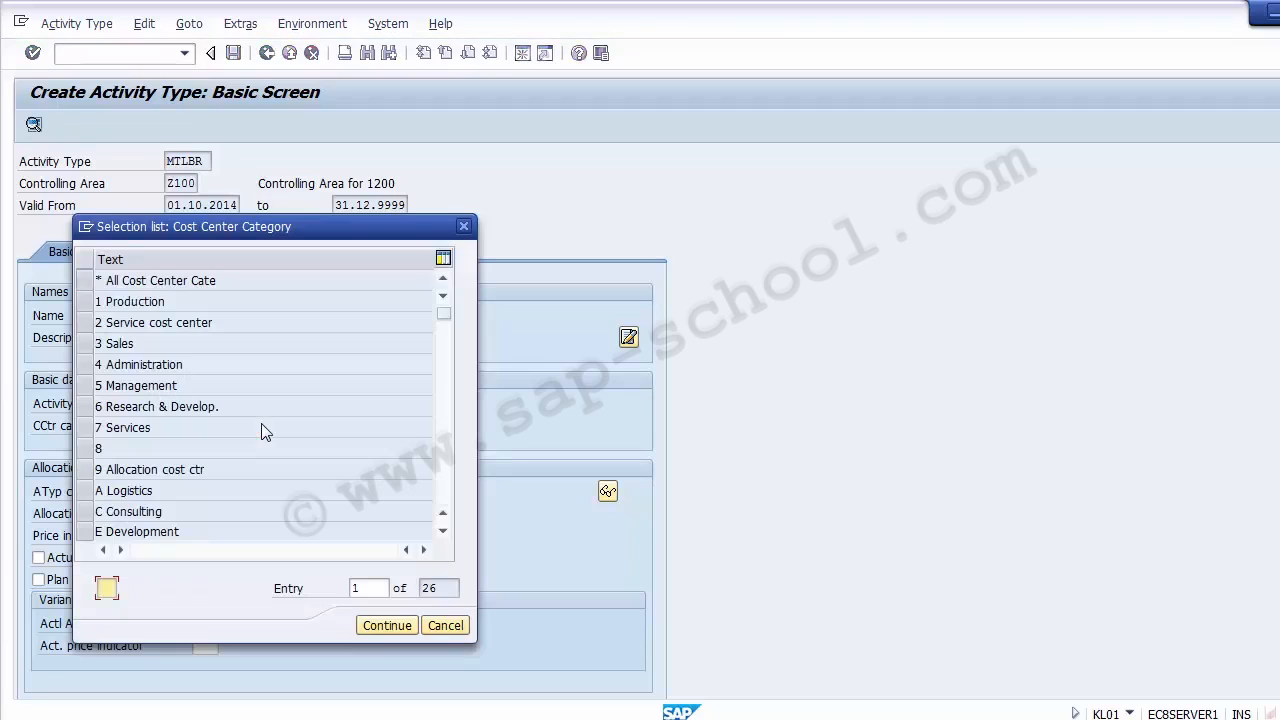
drag(155, 231, 495, 218)
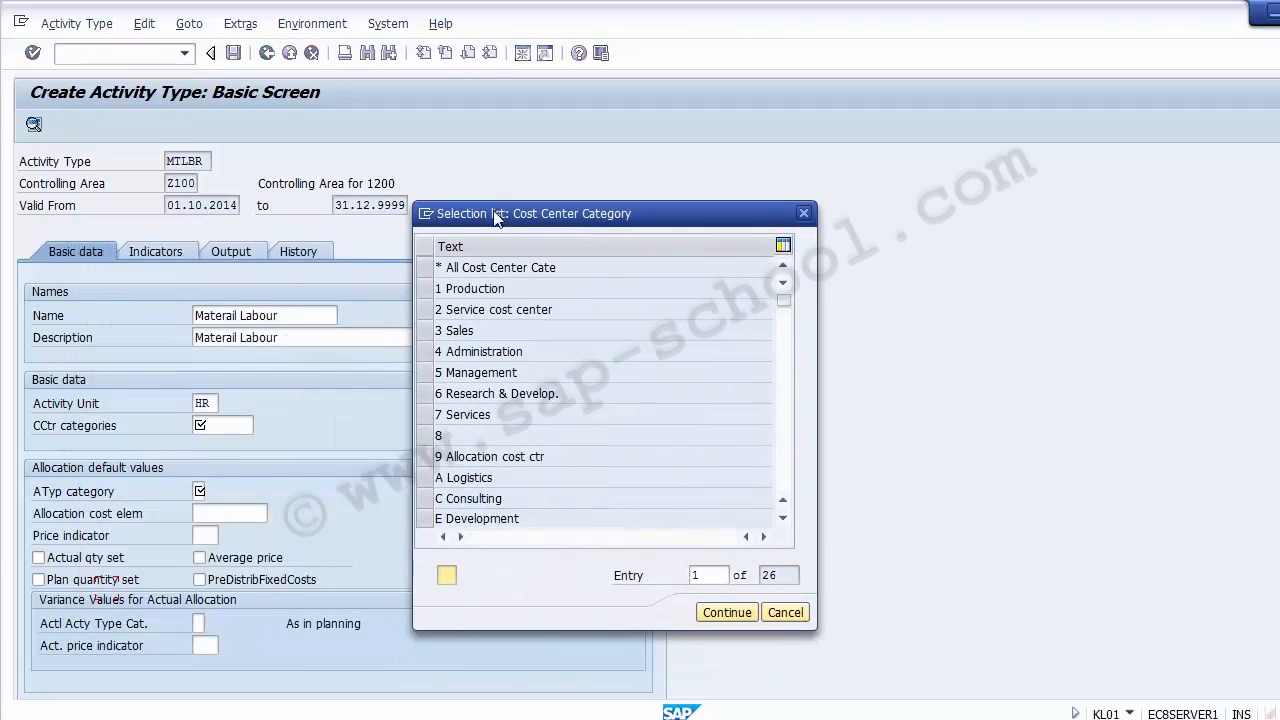
click(427, 290)
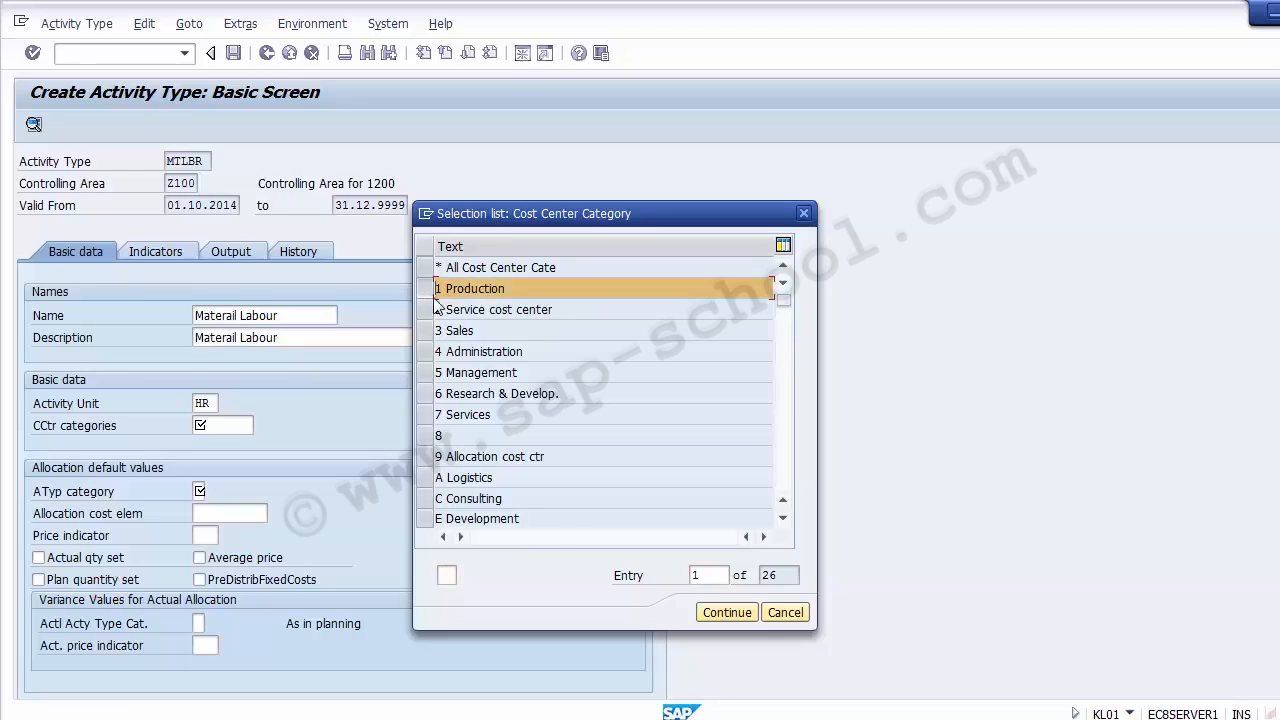
click(717, 615)
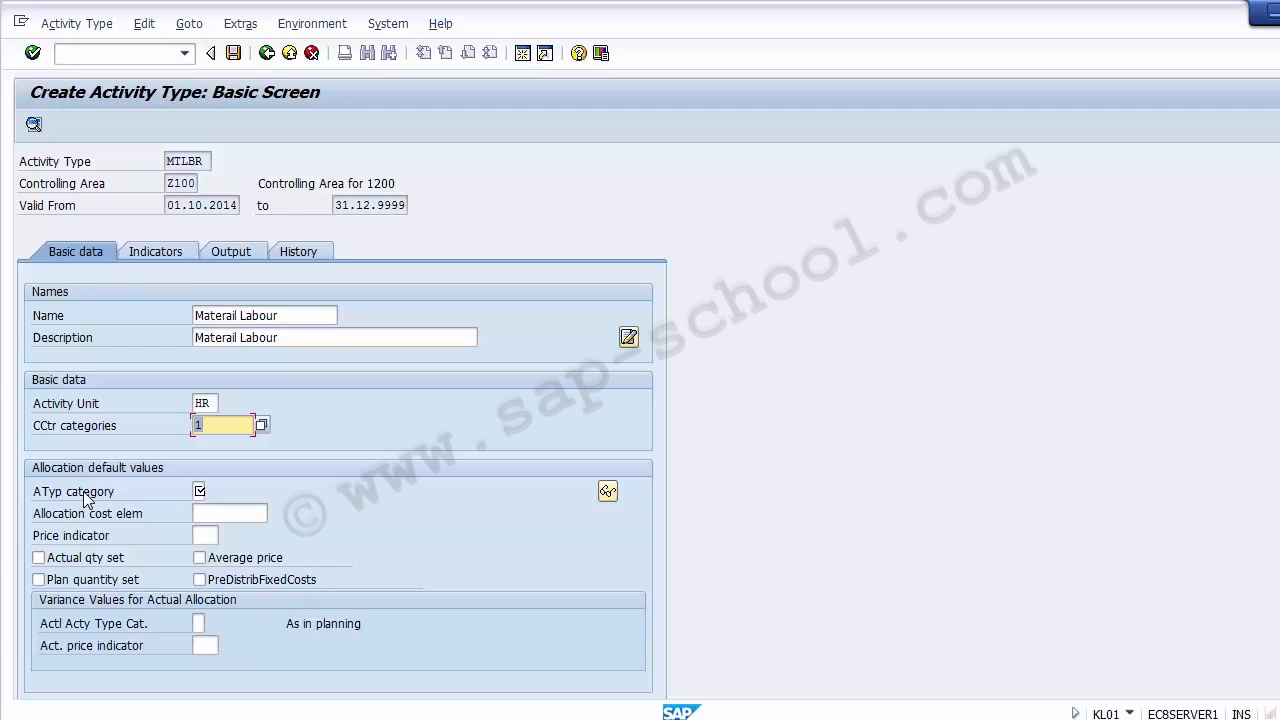
- Set the activity type category to 1, Manual entry, manual allocation
click(199, 490)
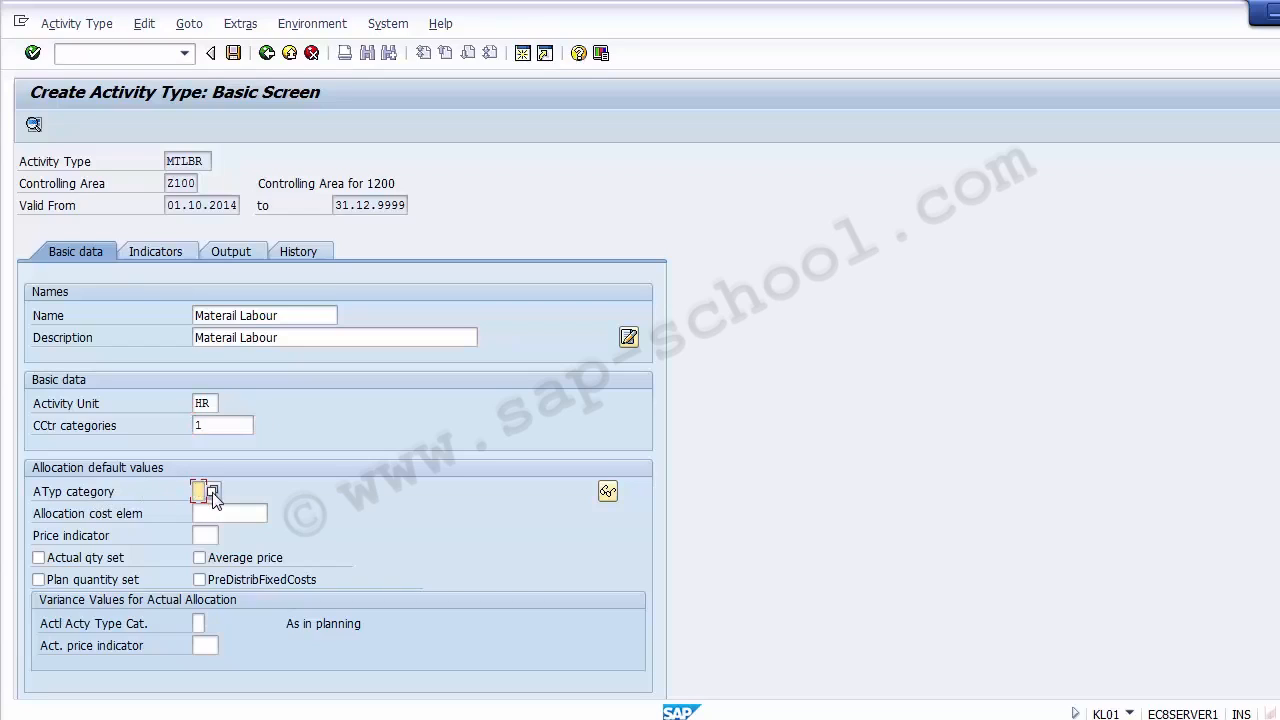
click(213, 493)
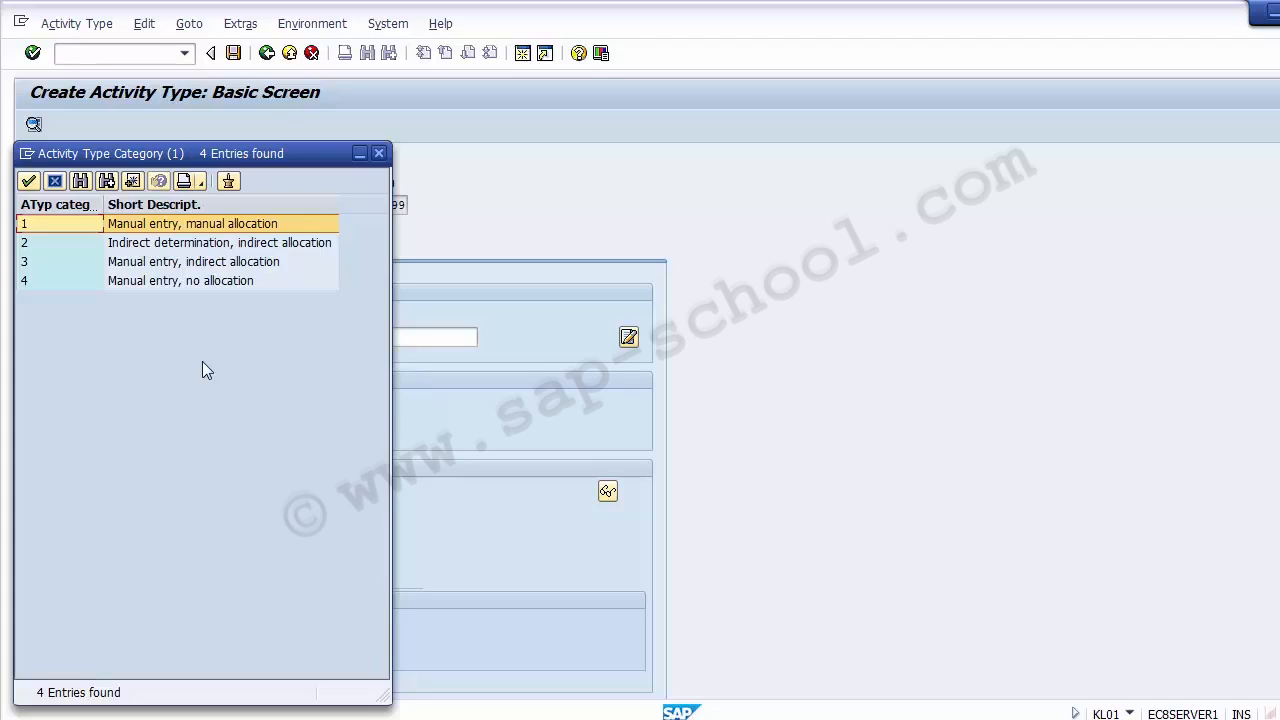
click(159, 224)
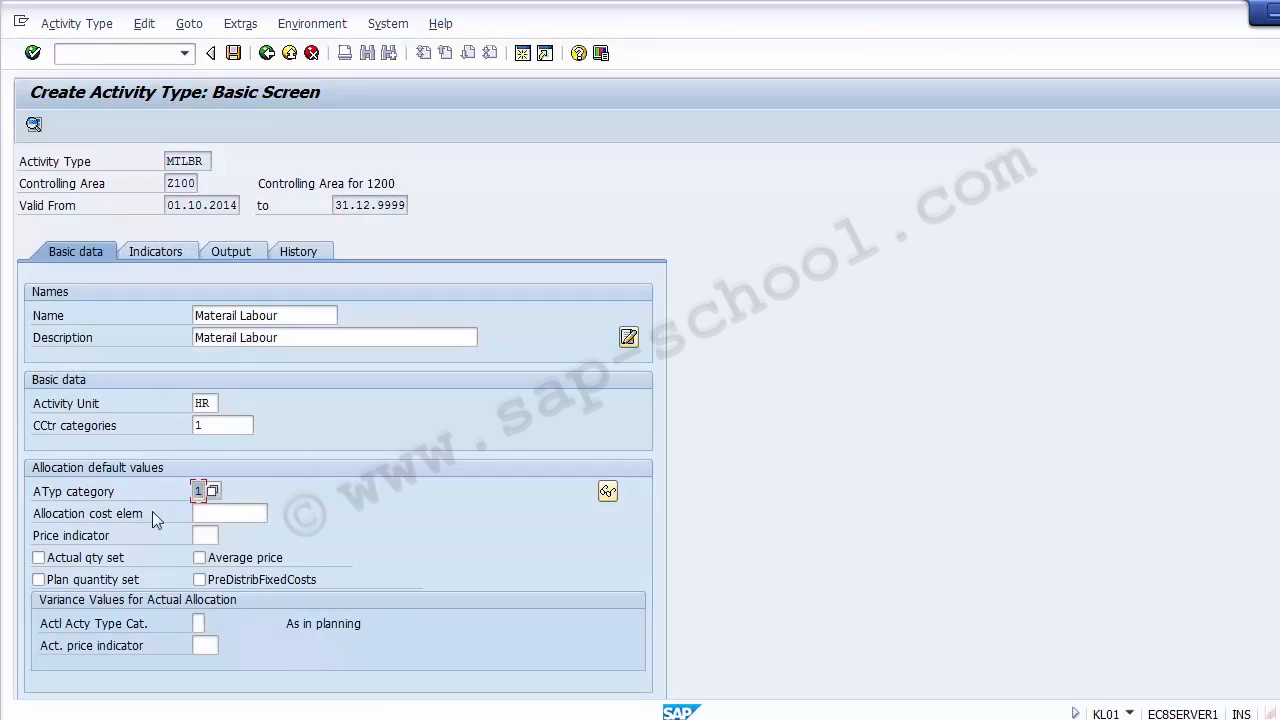
- Set the price indicator to 1, Plan price, automatically based on activity, leaving the allocation cost element blank
click(87, 515)
click(216, 515)
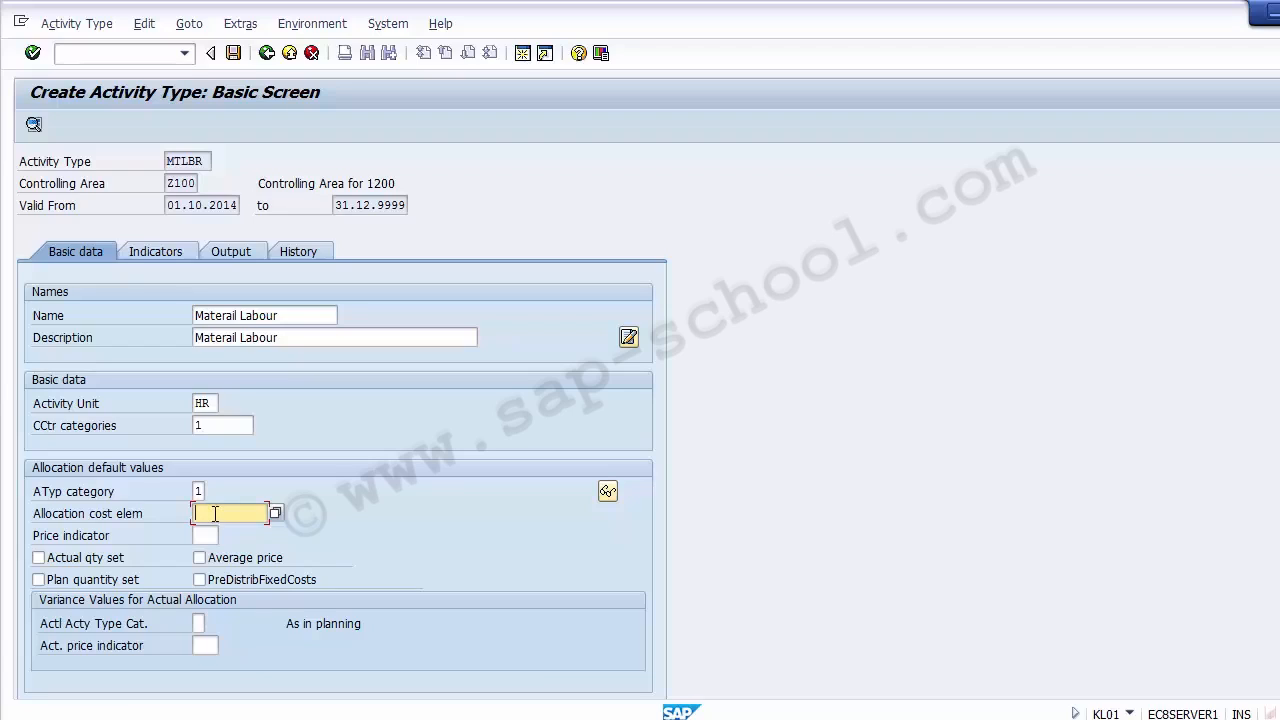
click(205, 535)
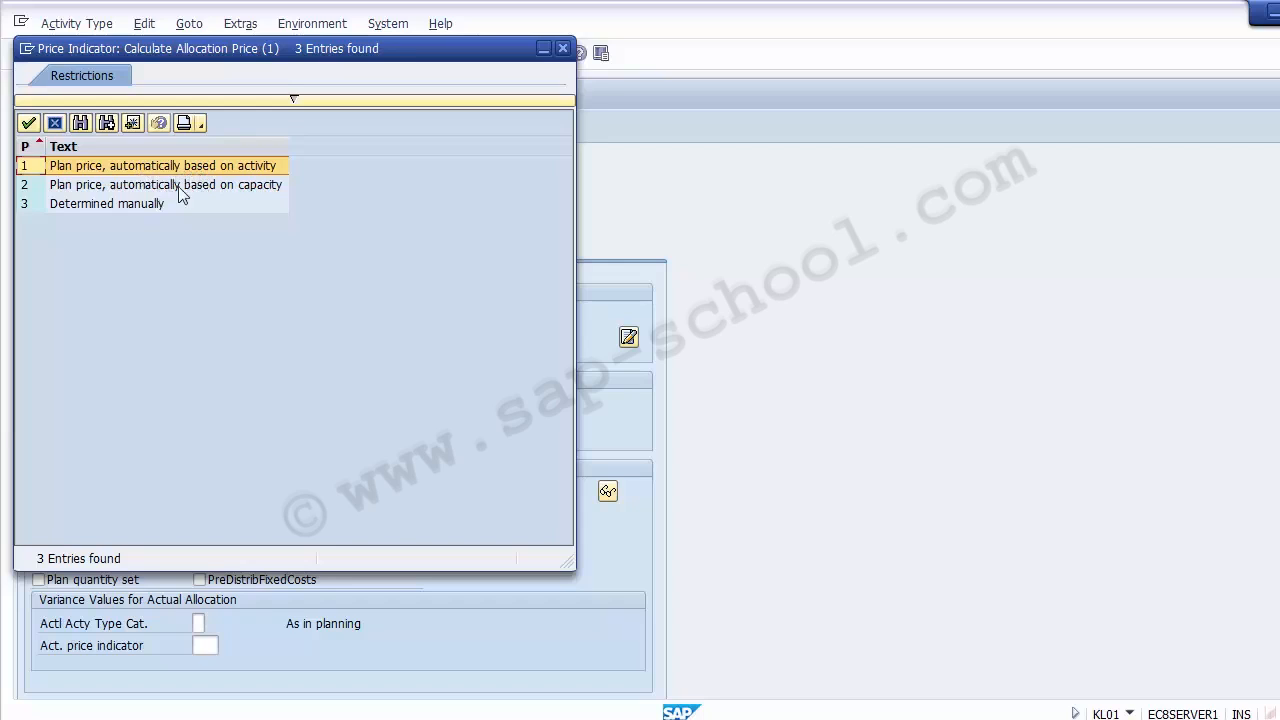
click(112, 209)
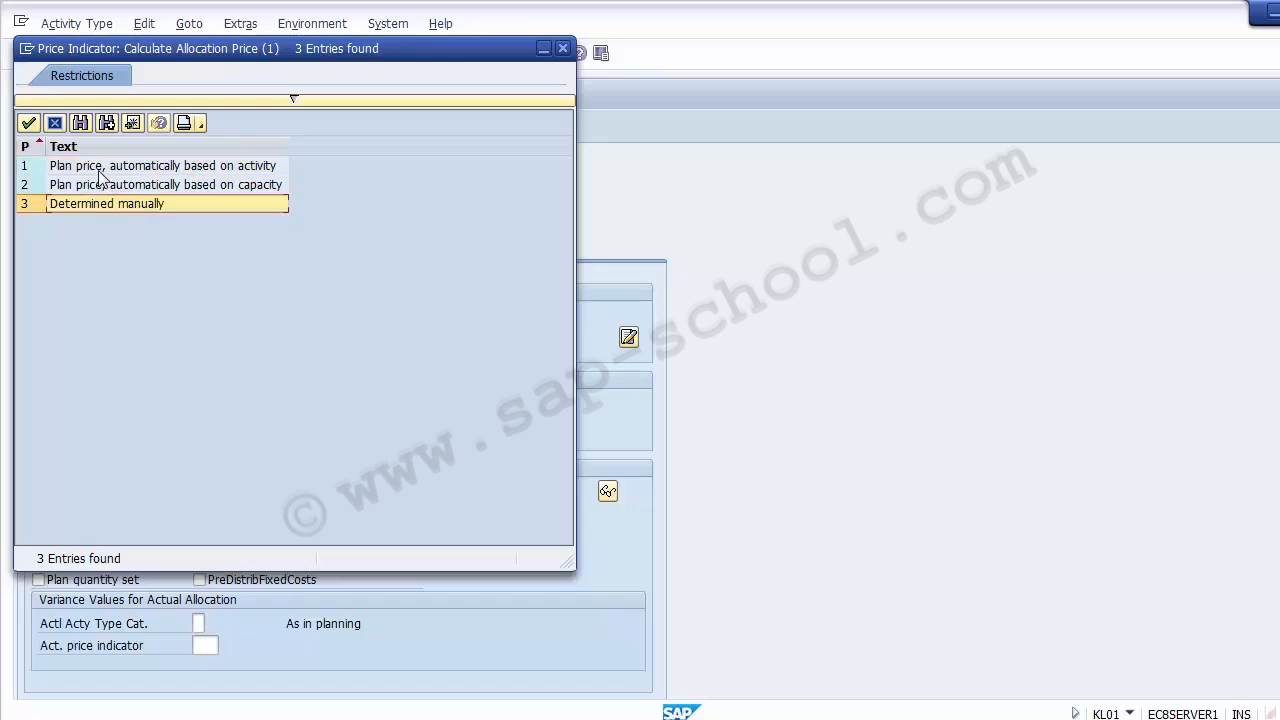
click(99, 170)
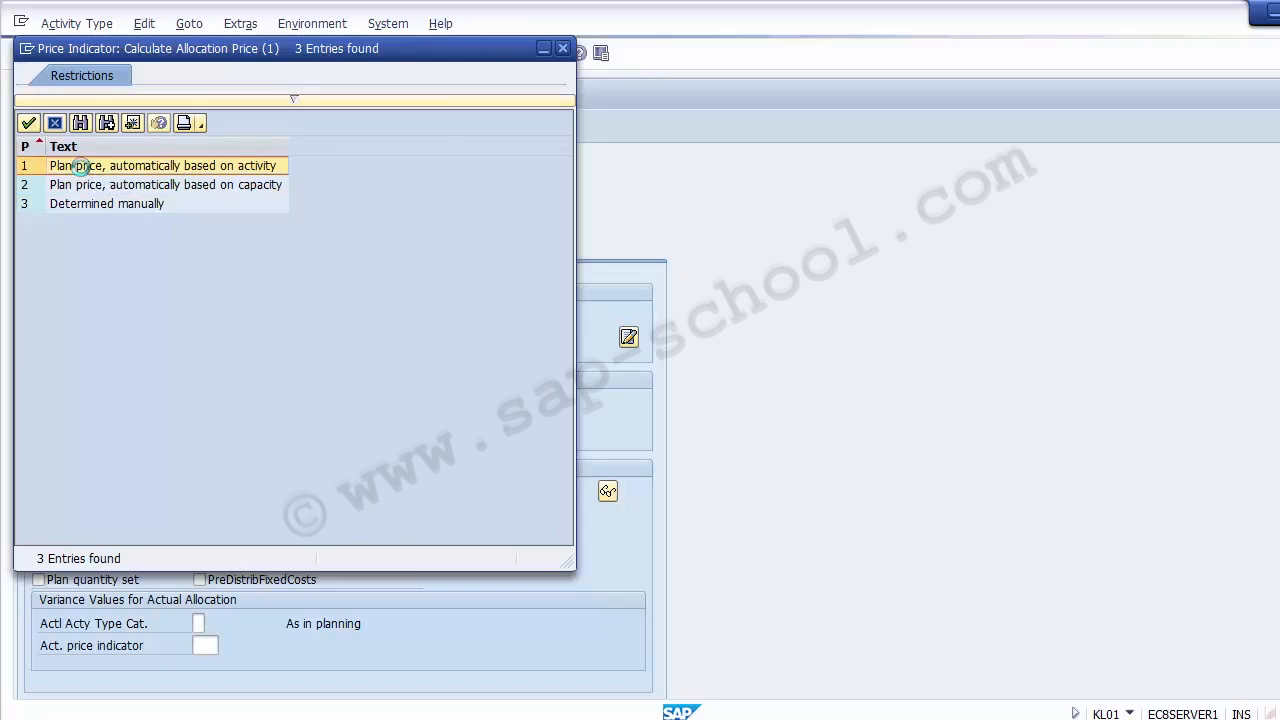
double_click(85, 168)
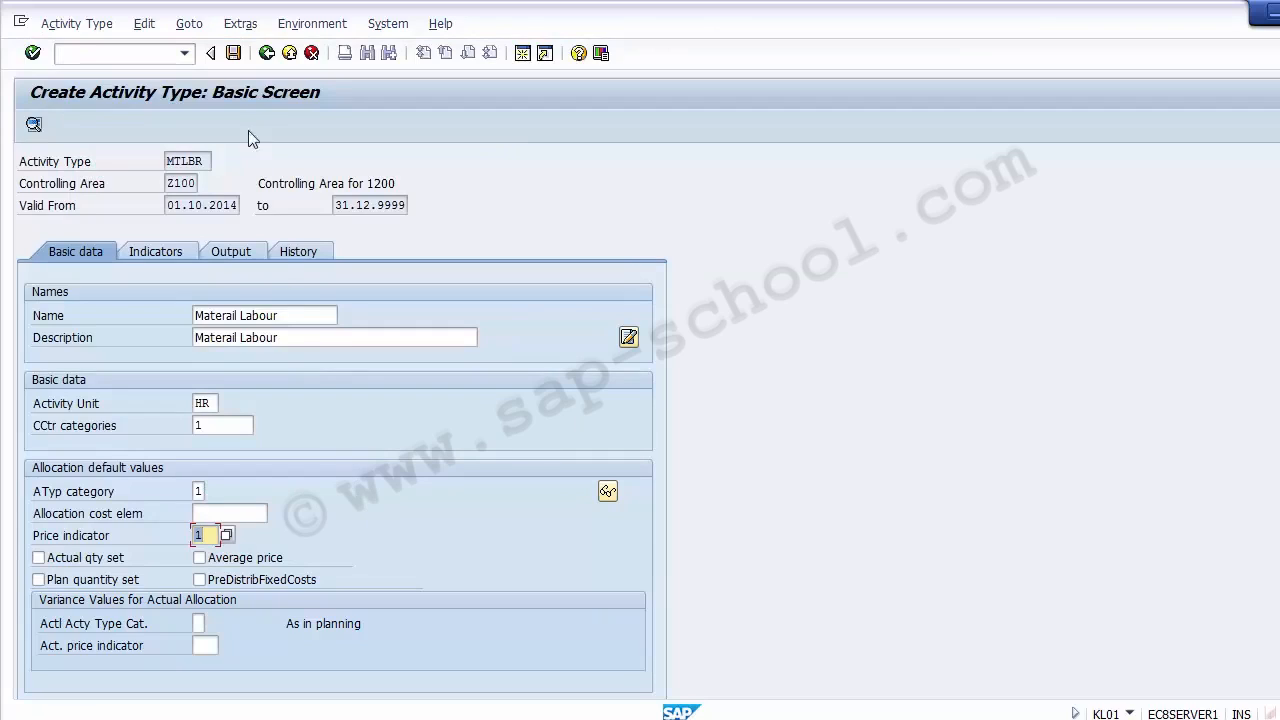
- Try to save the activity type, and enter 50000 as its allocation cost element after looking up the possible entries
click(233, 54)
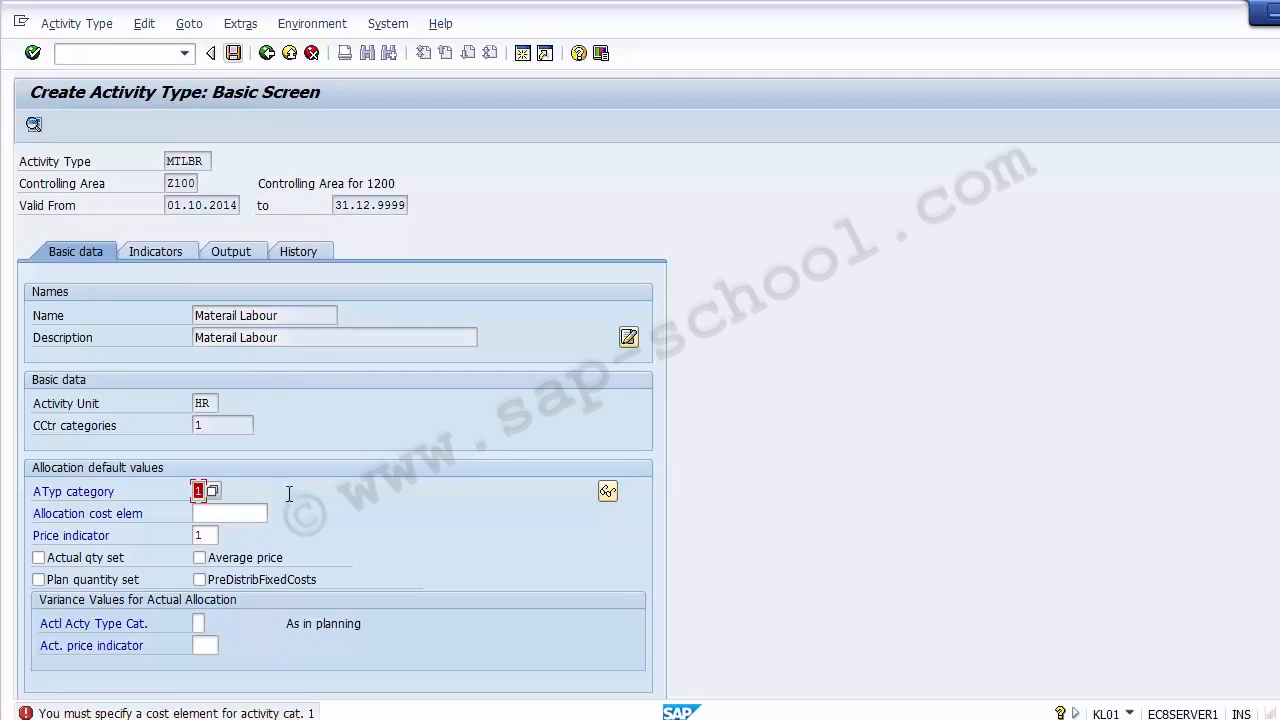
click(225, 514)
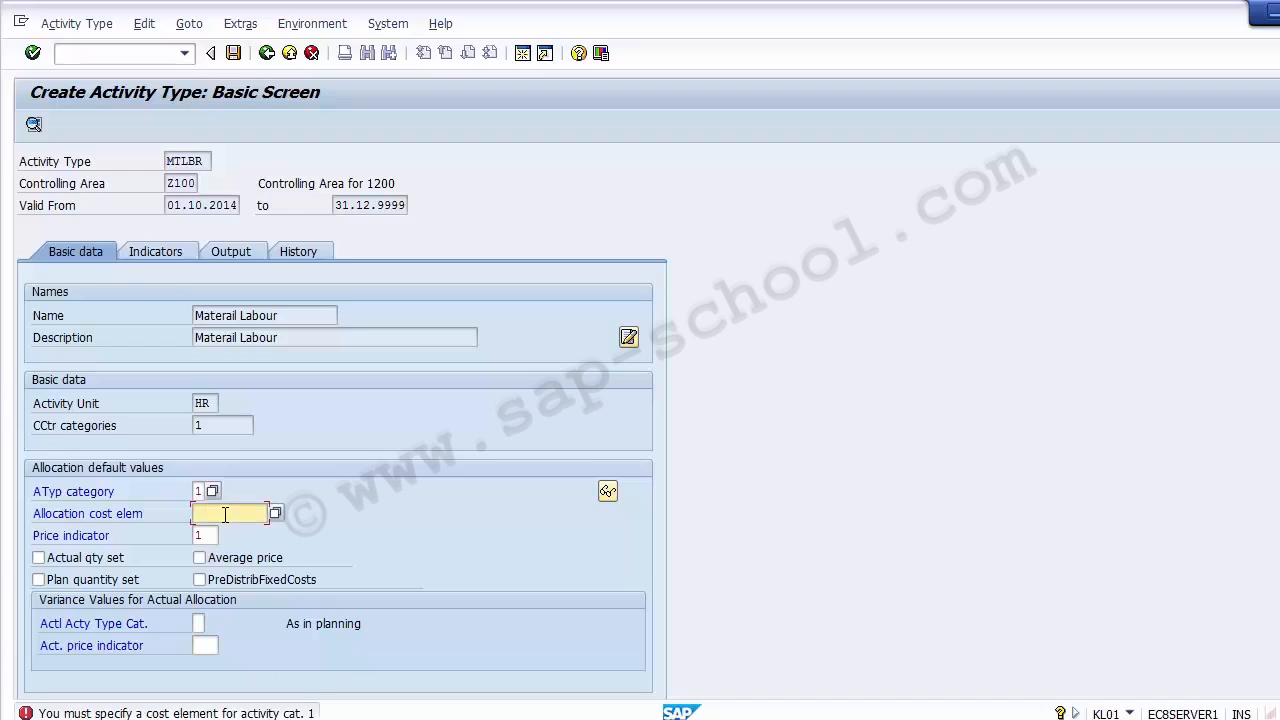
click(275, 513)
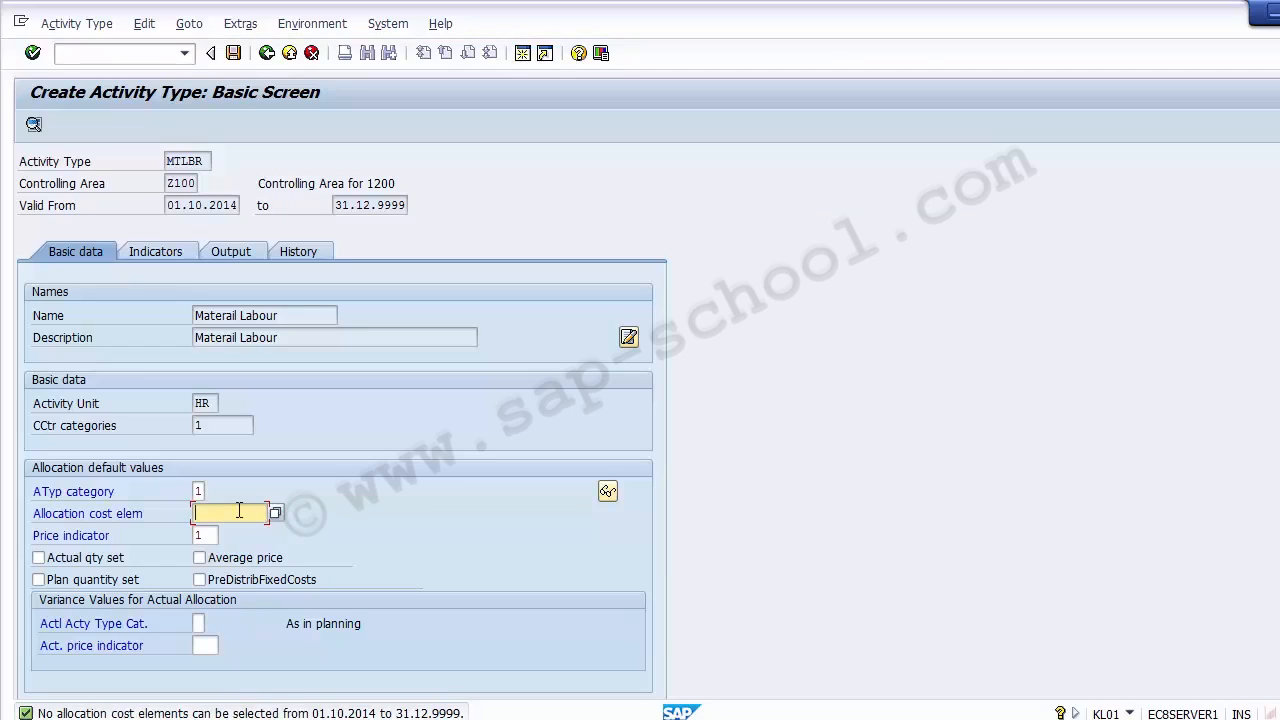
text(50000)
key(Return)
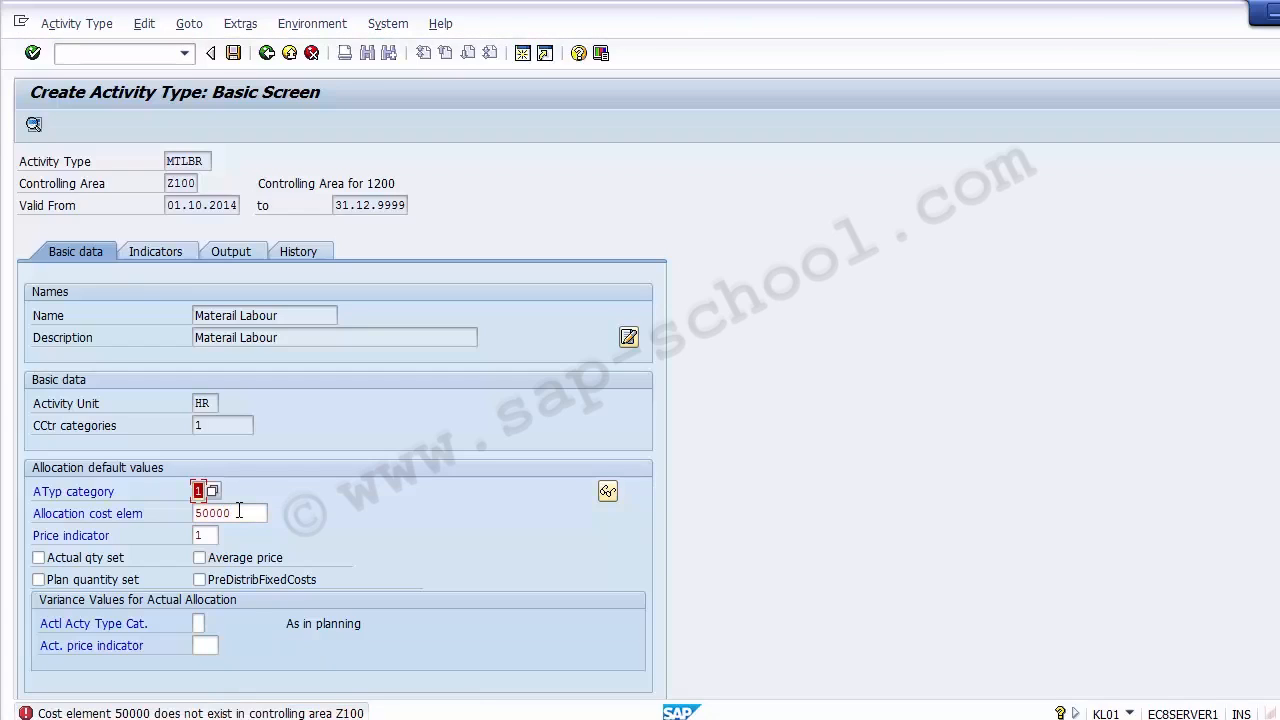
- Re-enter activity type category 1 and clear the allocation cost element
key(BackSpace)
text(1)
key(Tab)
key(Delete)
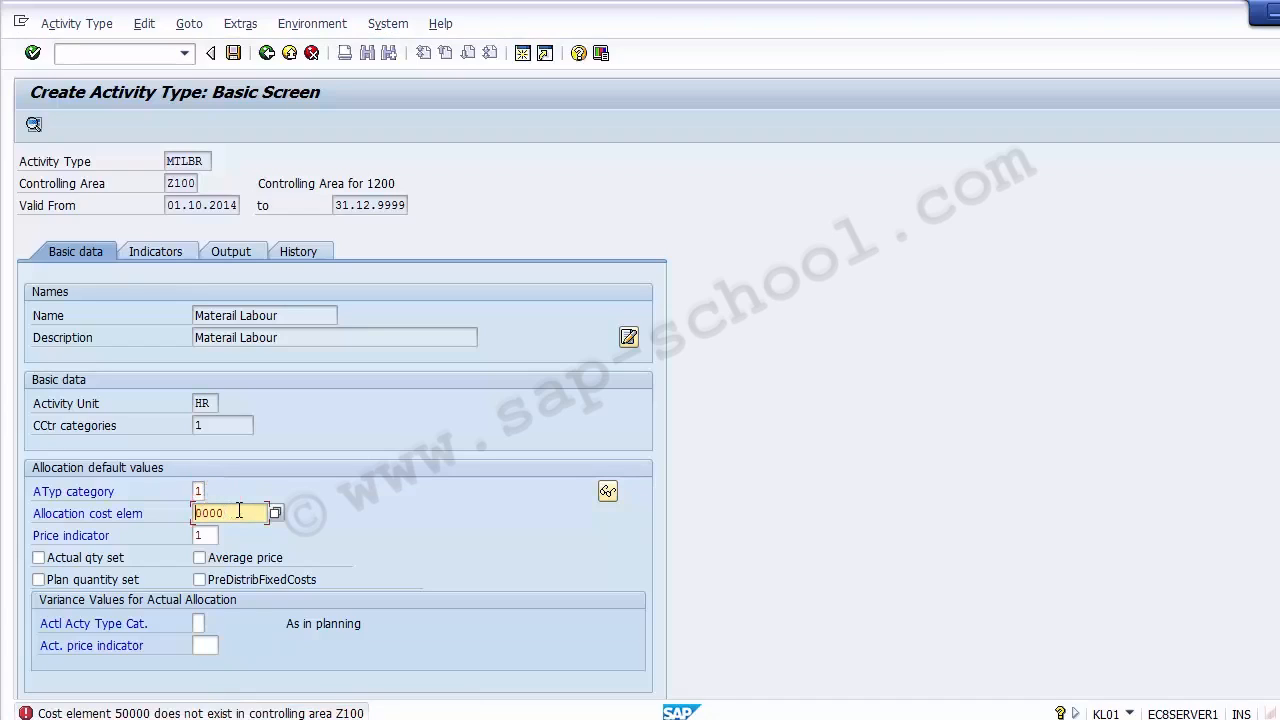
key(Delete)
key(Delete)
key(Delete)
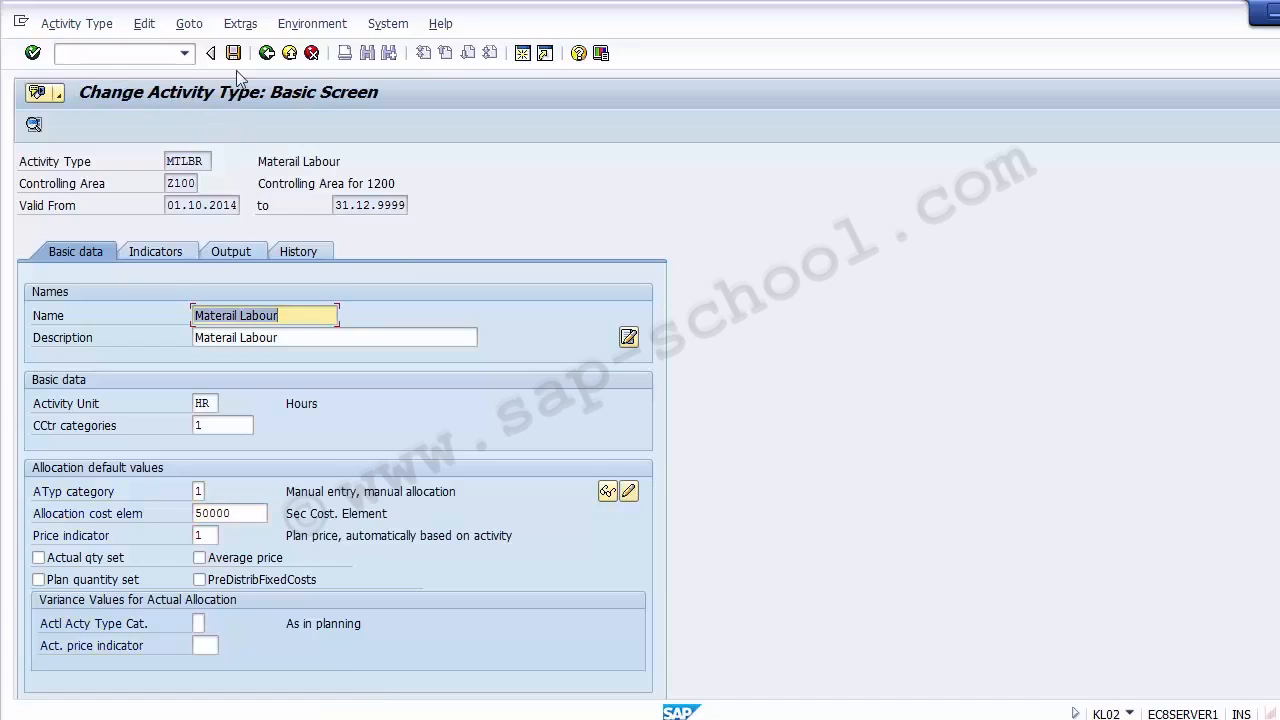
- Save activity type MTLBR from its change screen and close the activity selection to return to the implementation guide
double_click(238, 506)
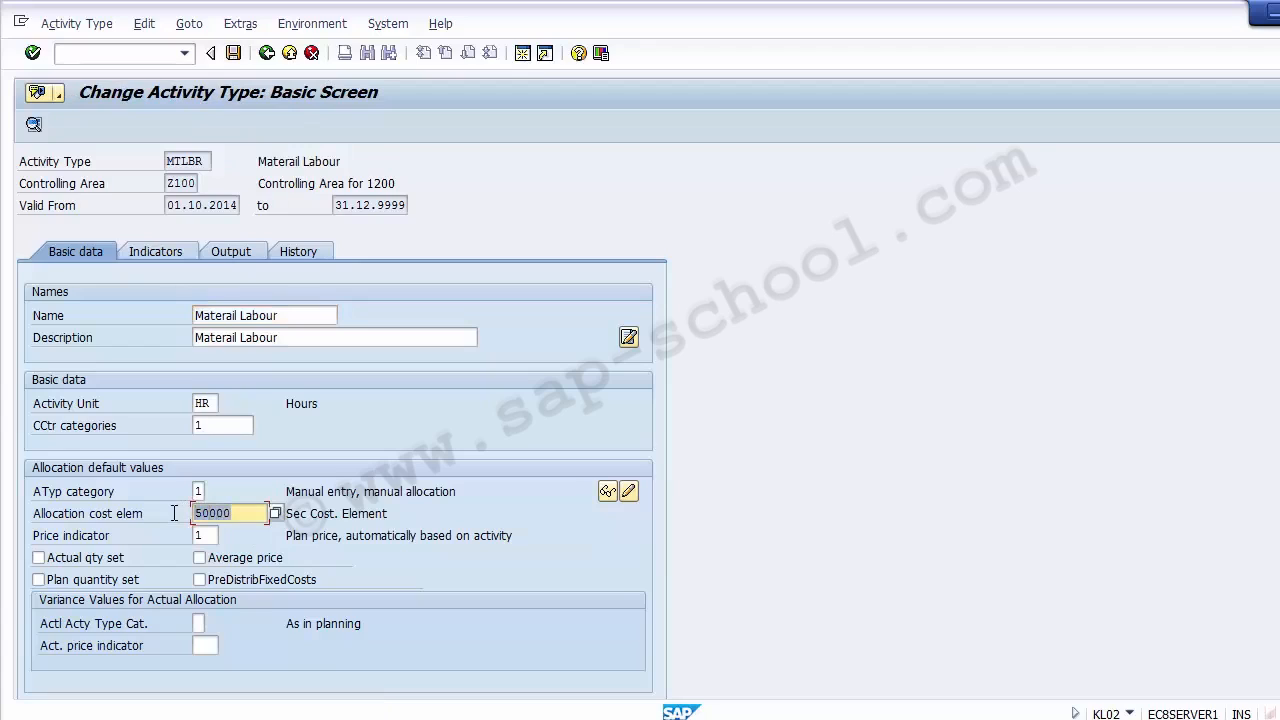
click(248, 516)
click(205, 537)
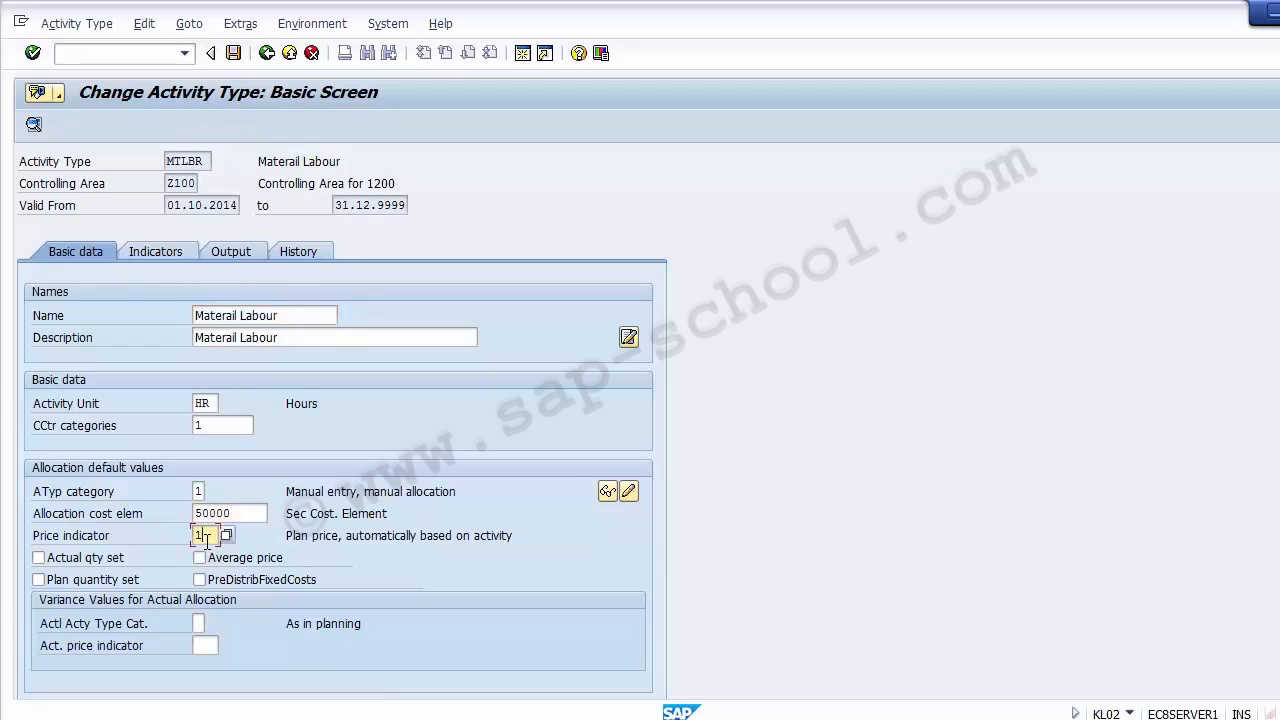
click(235, 56)
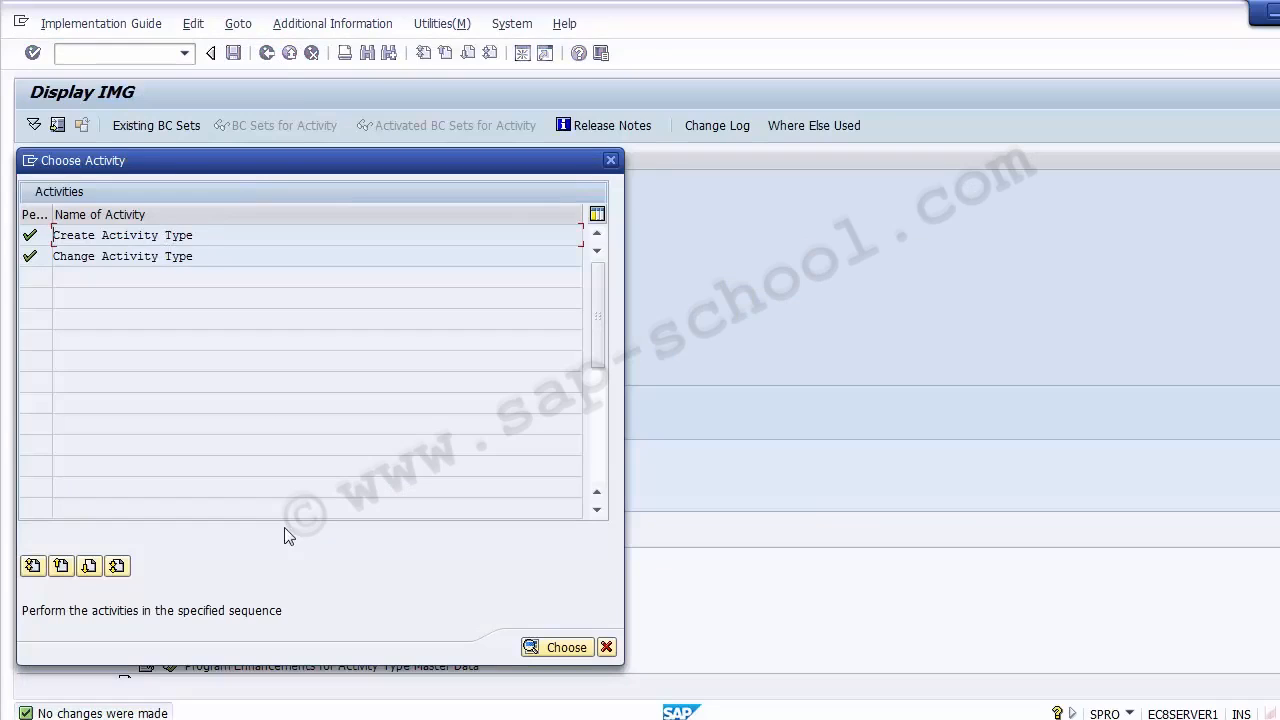
click(607, 648)
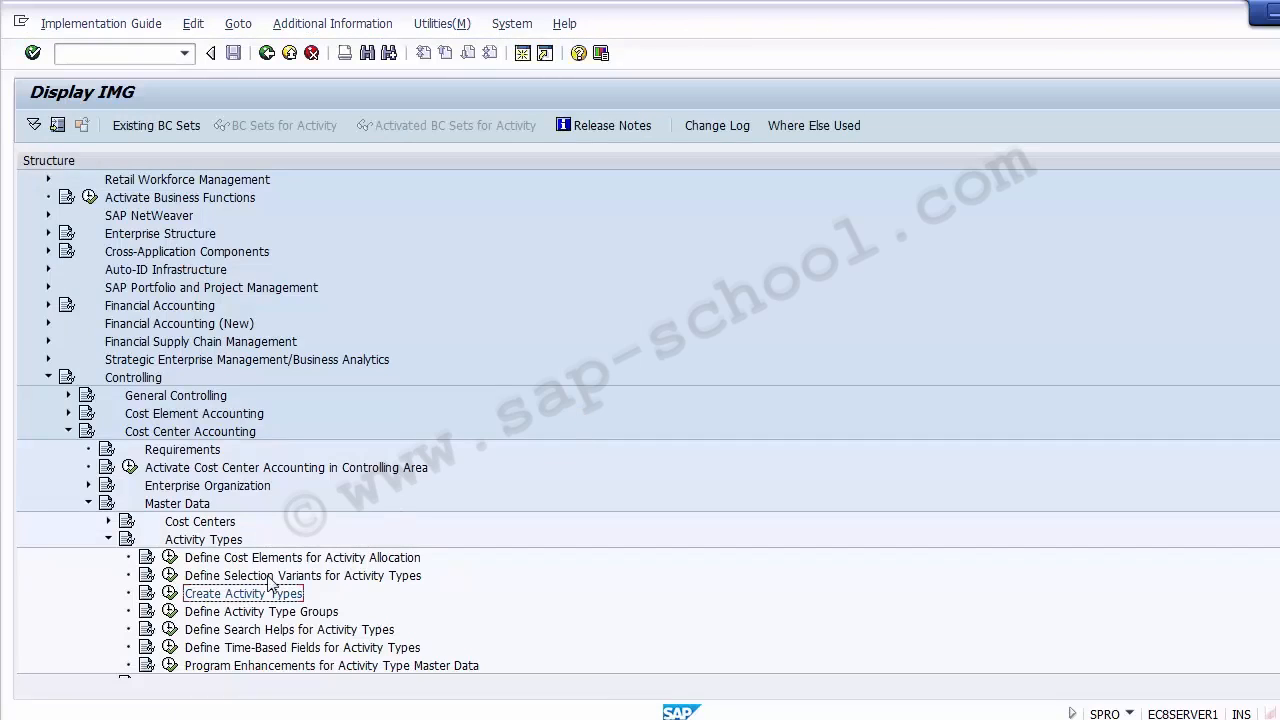
- Reopen activity type MTLBR through Change Activity Type and view its indicators
click(169, 596)
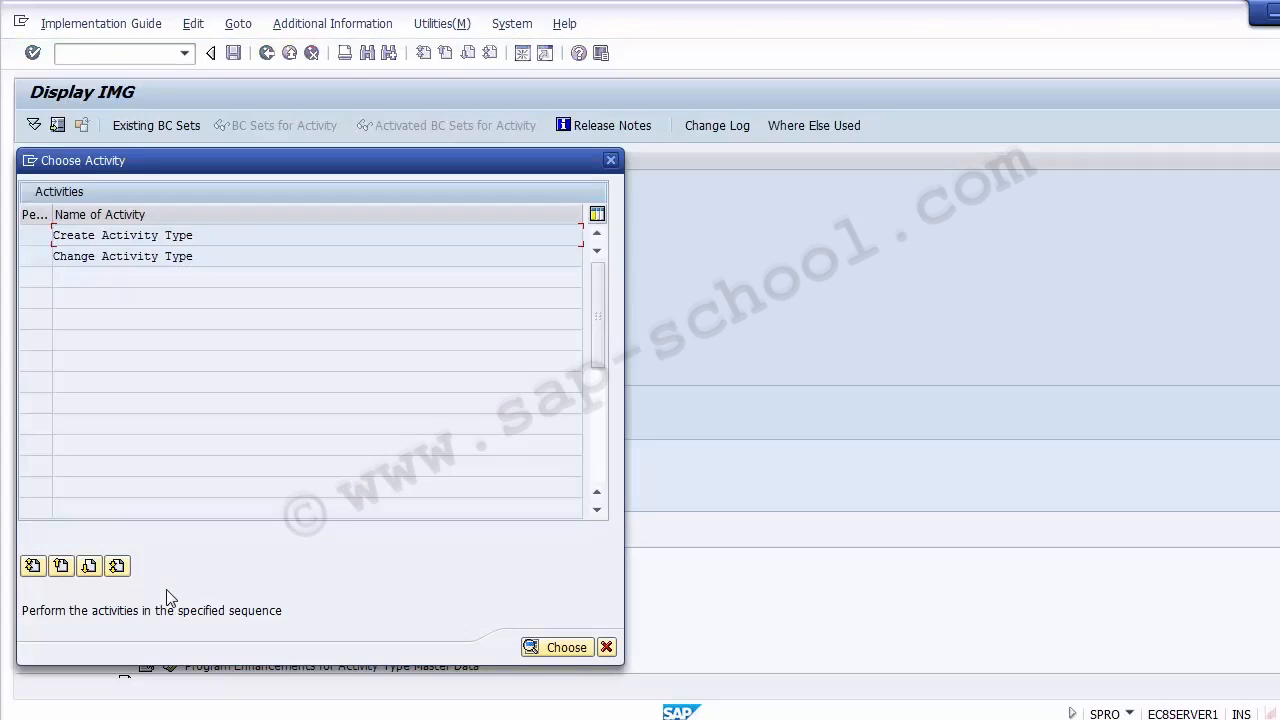
double_click(86, 258)
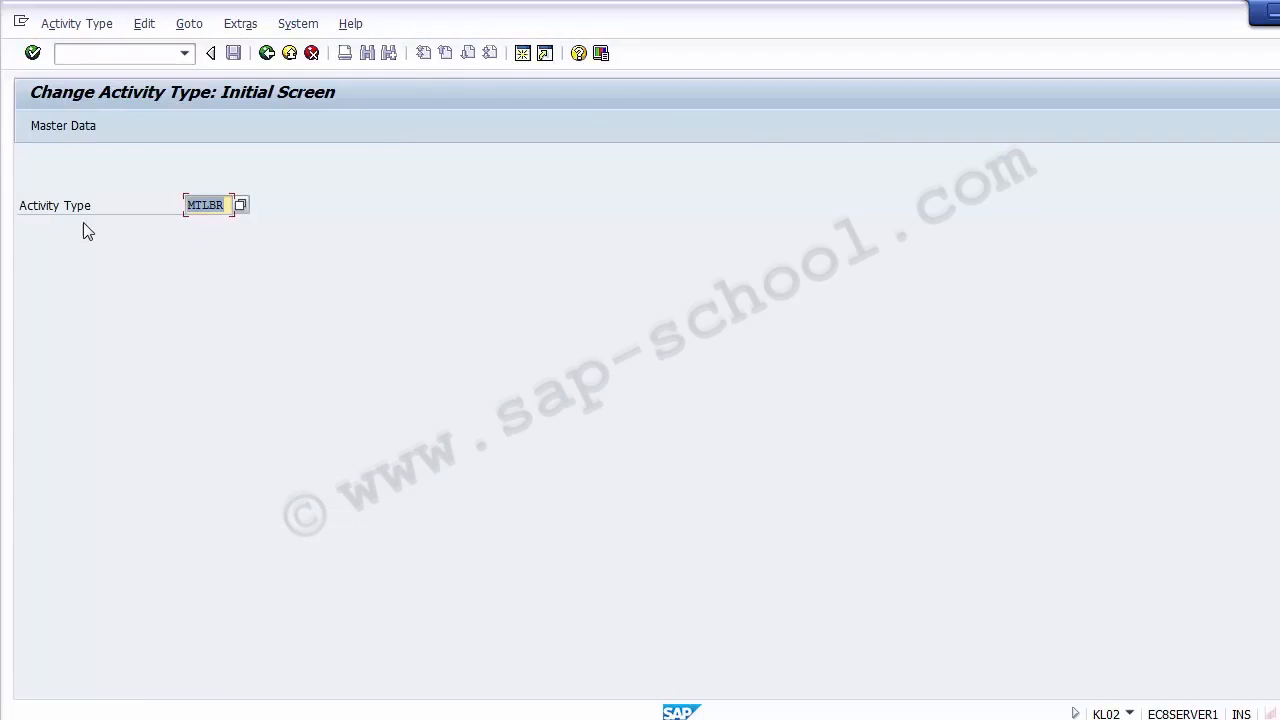
click(224, 207)
key(Return)
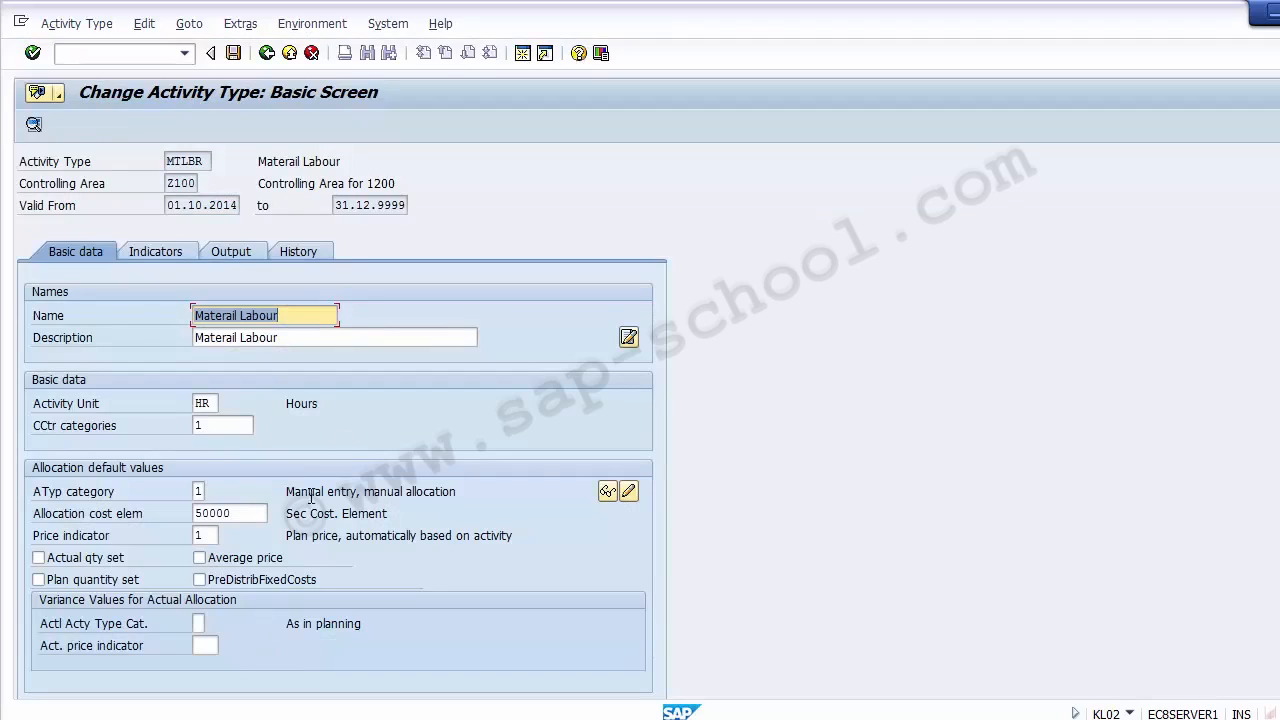
click(165, 256)
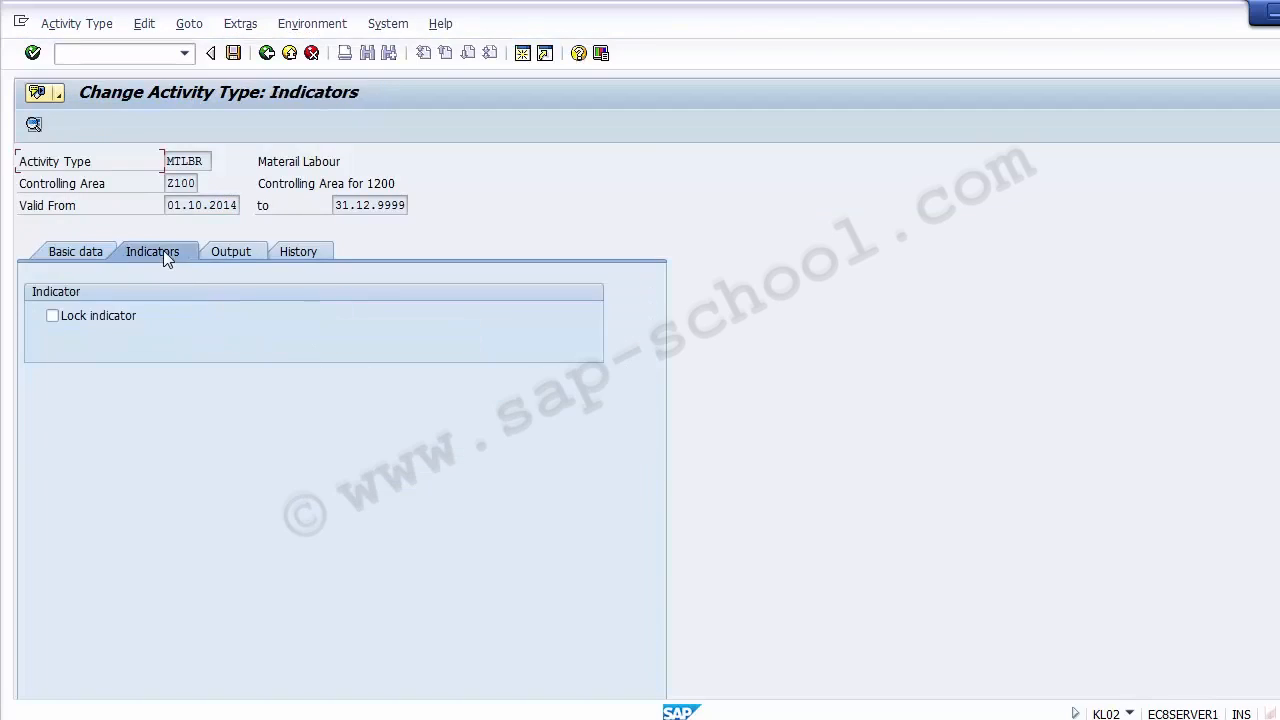
- Review the output and indicator settings of activity type MTLBR
click(223, 255)
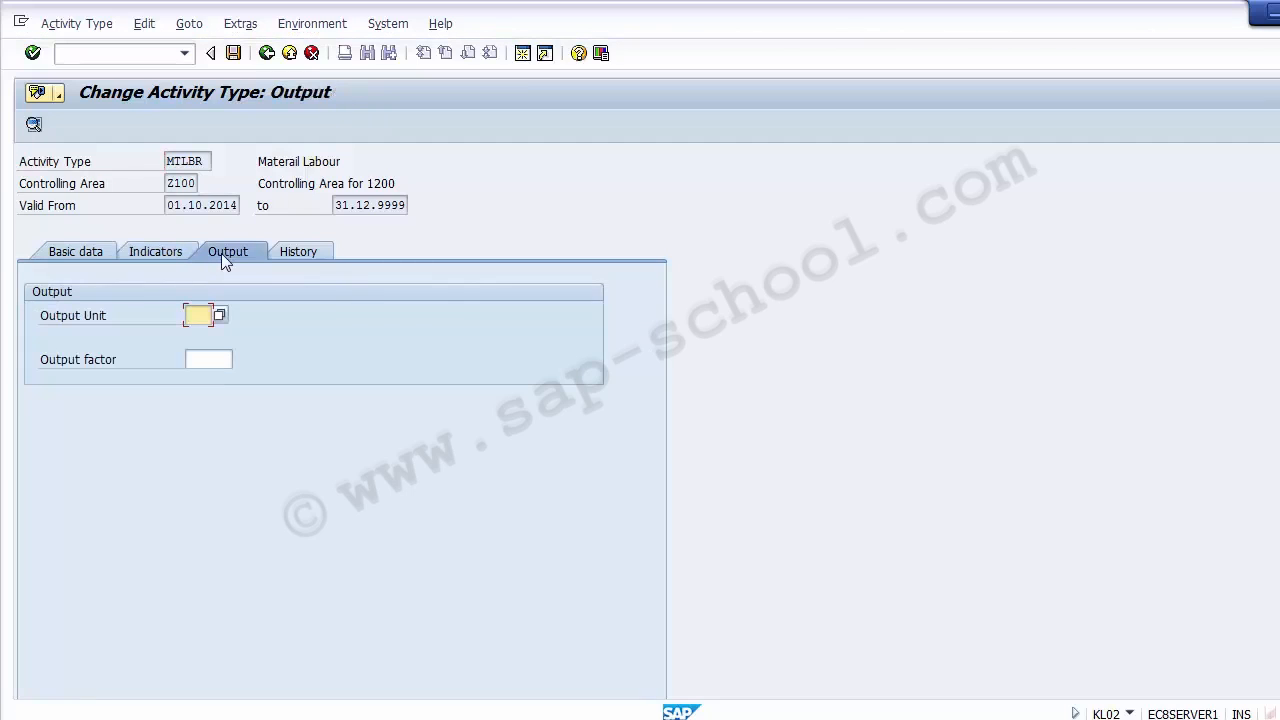
click(166, 252)
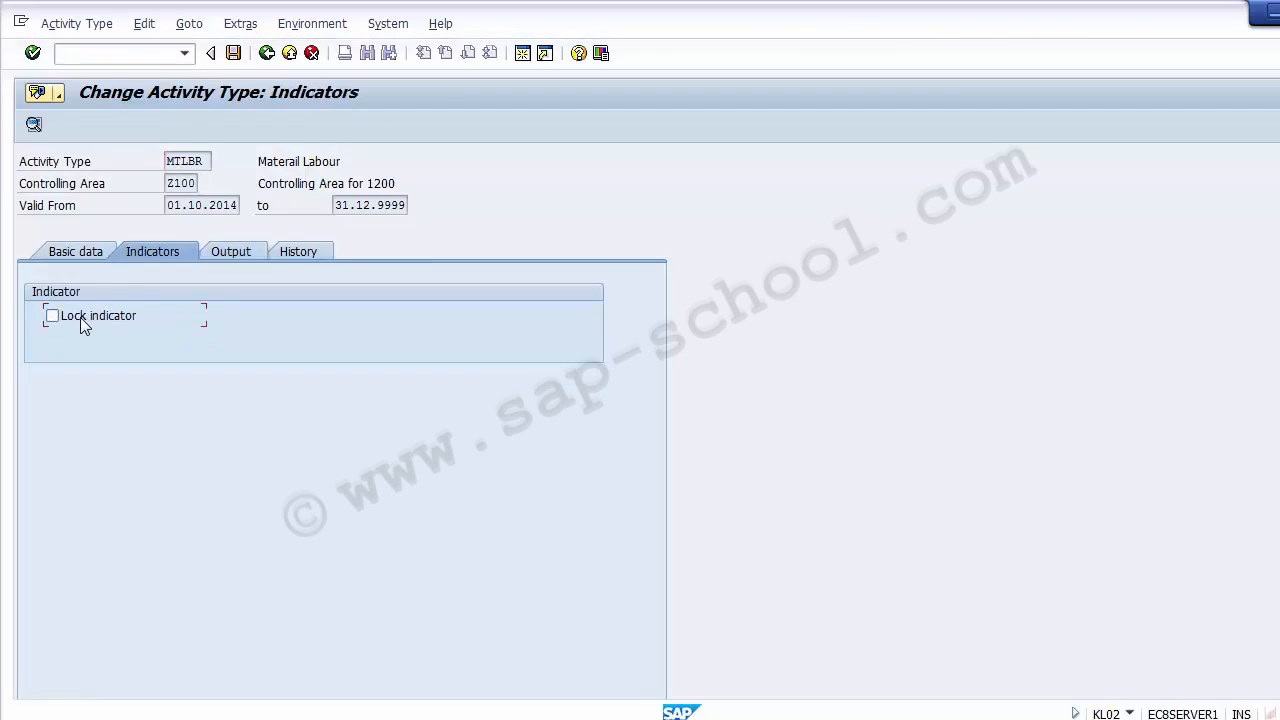
click(60, 257)
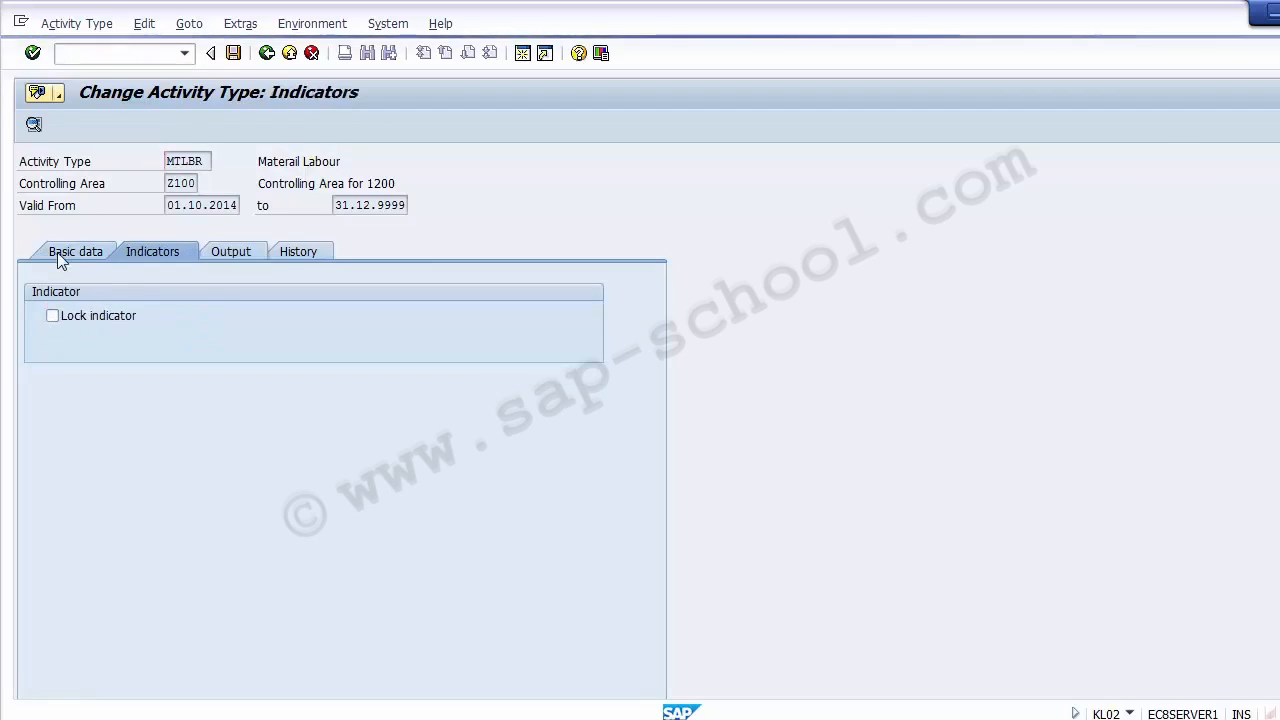
- Leave activity type MTLBR, return to the implementation guide structure and collapse the Activity Types node
click(265, 54)
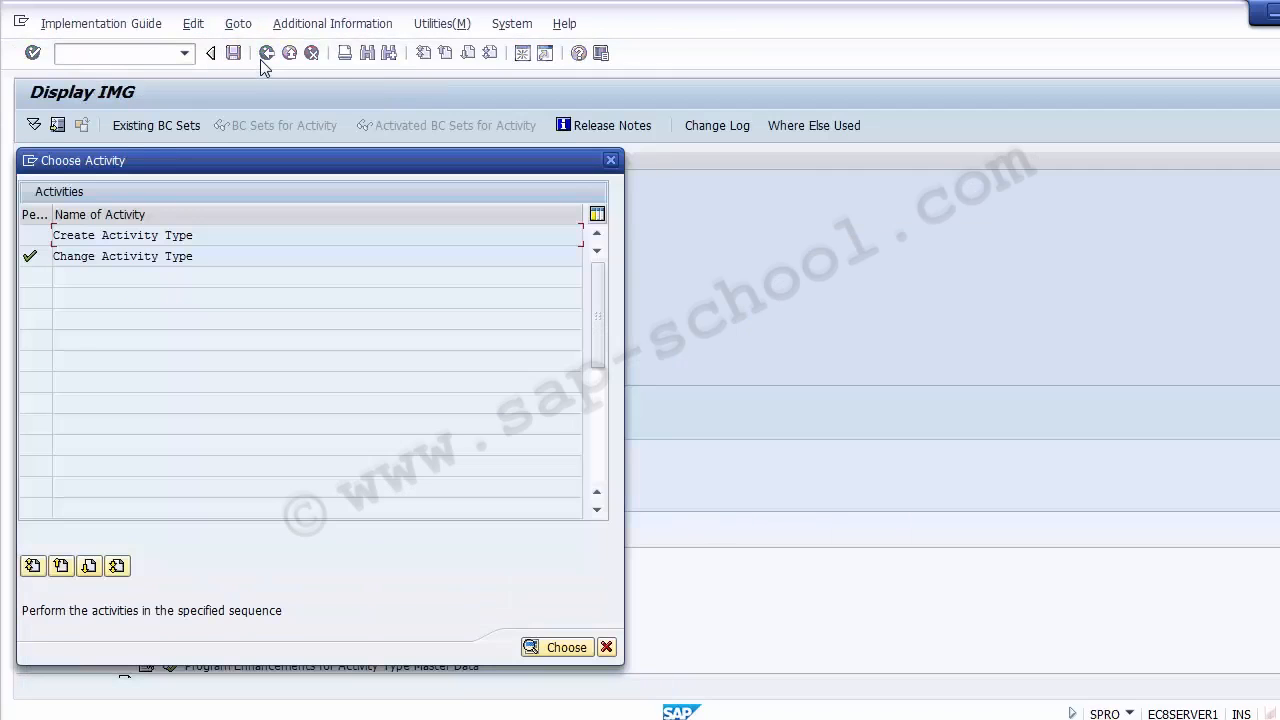
click(607, 647)
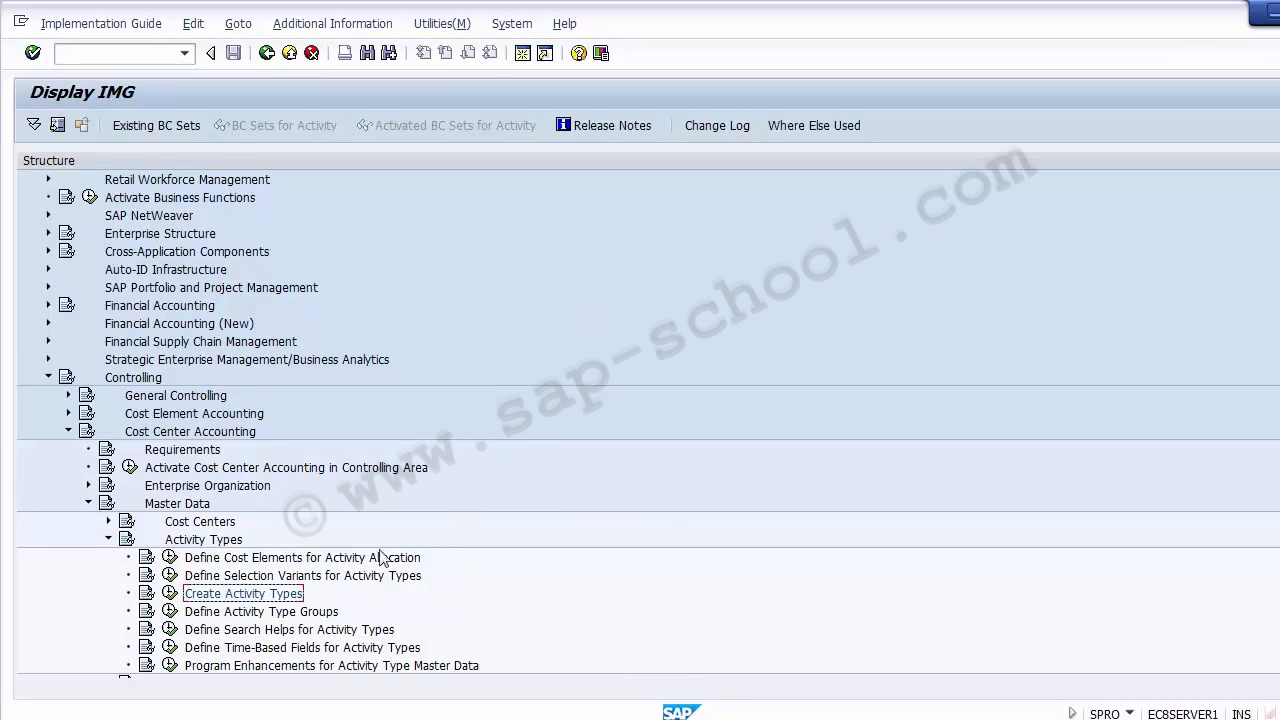
click(109, 539)
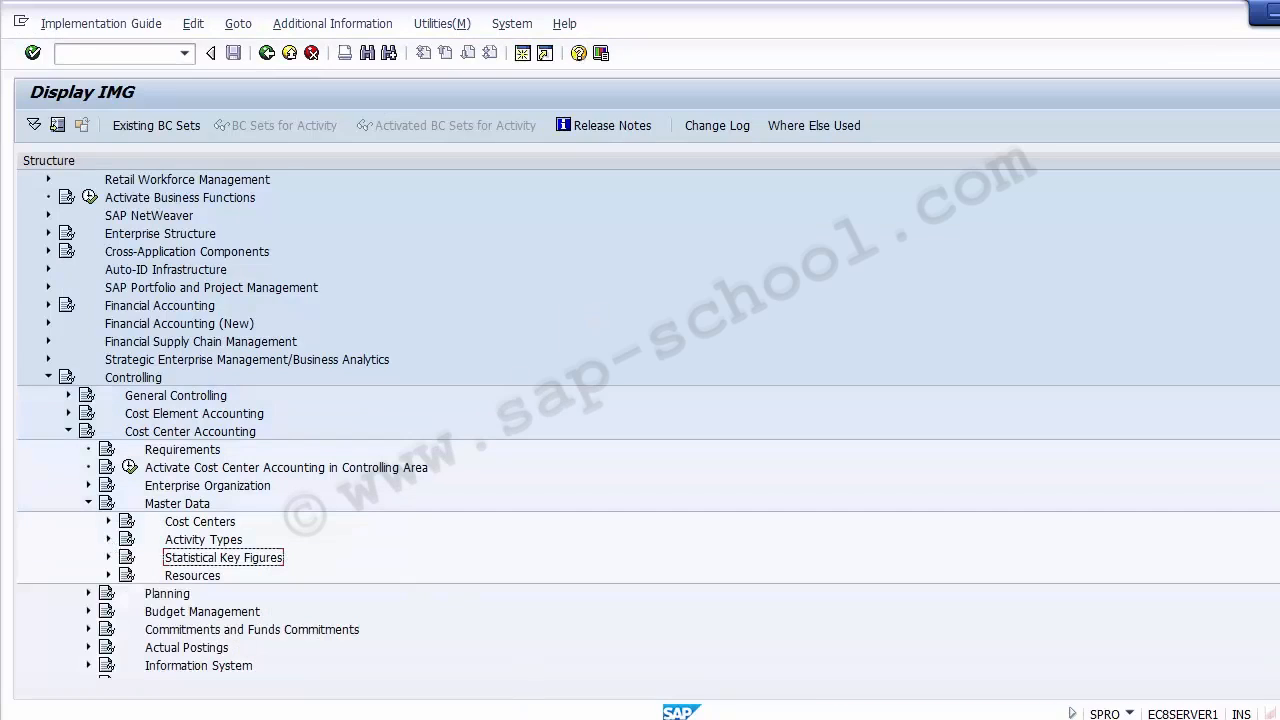
- Switch to the PowerPoint presentation to read the Statistical Key Figure slide, and return to the SAP implementation guide
key(alt+Tab)
key(Page_Down)
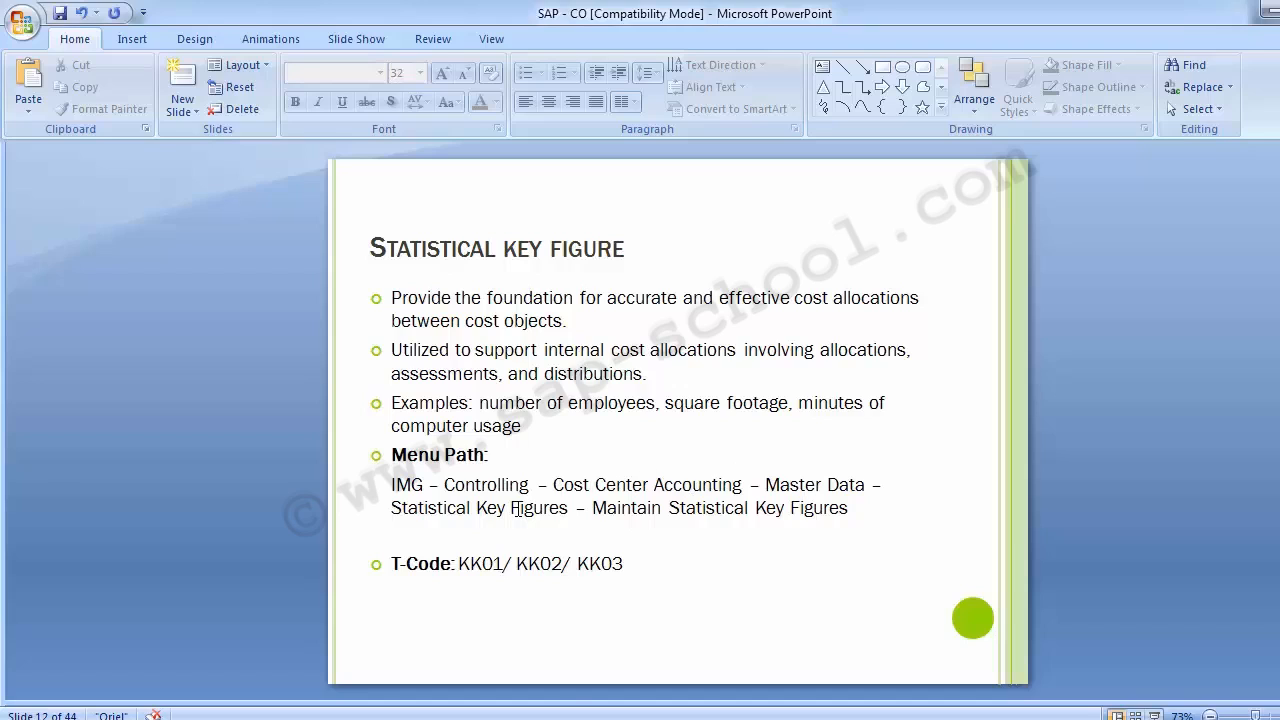
mouse_move(522, 718)
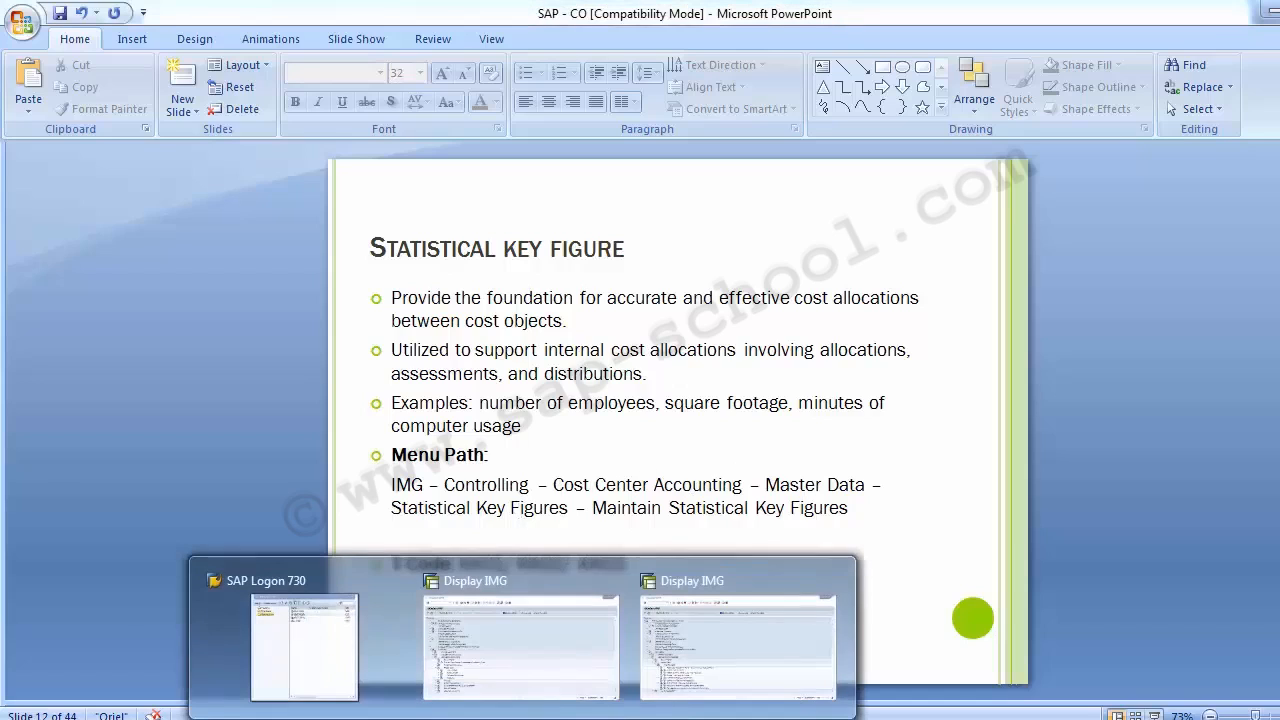
click(534, 674)
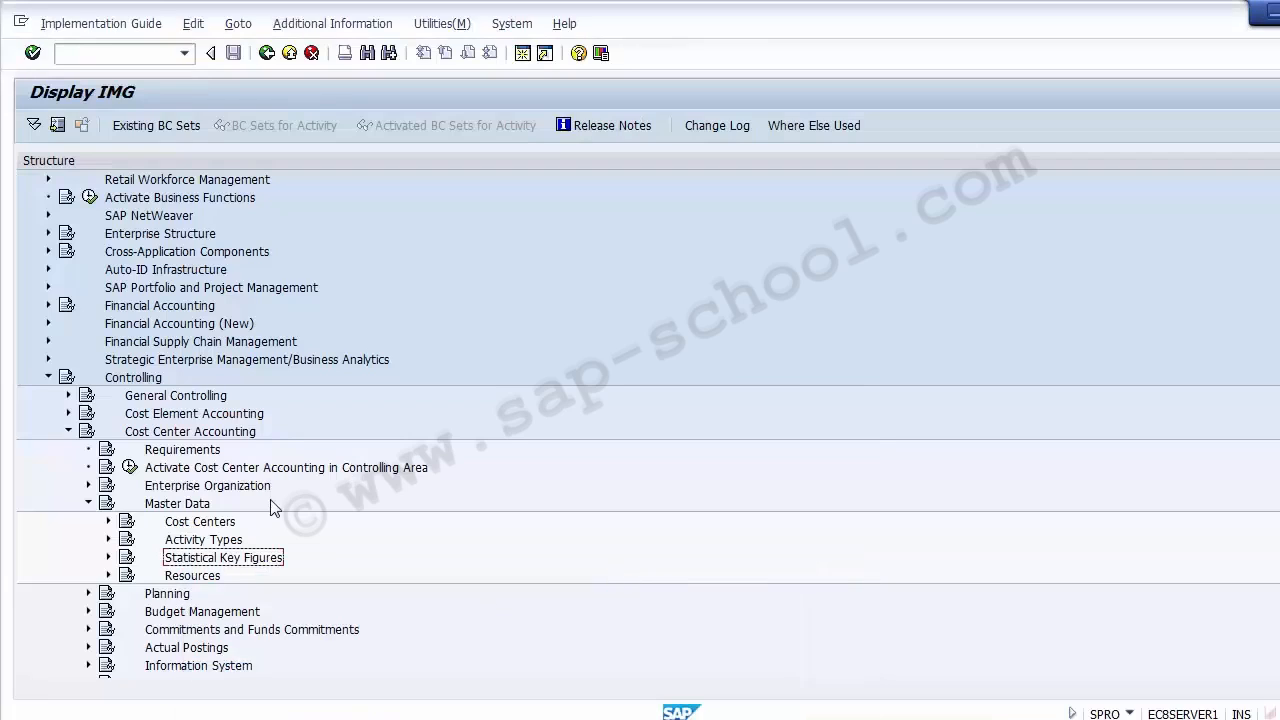
- Start Create Statistical Key Figures from Maintain Statistical Key Figures in the Cost Center Accounting master data
click(195, 507)
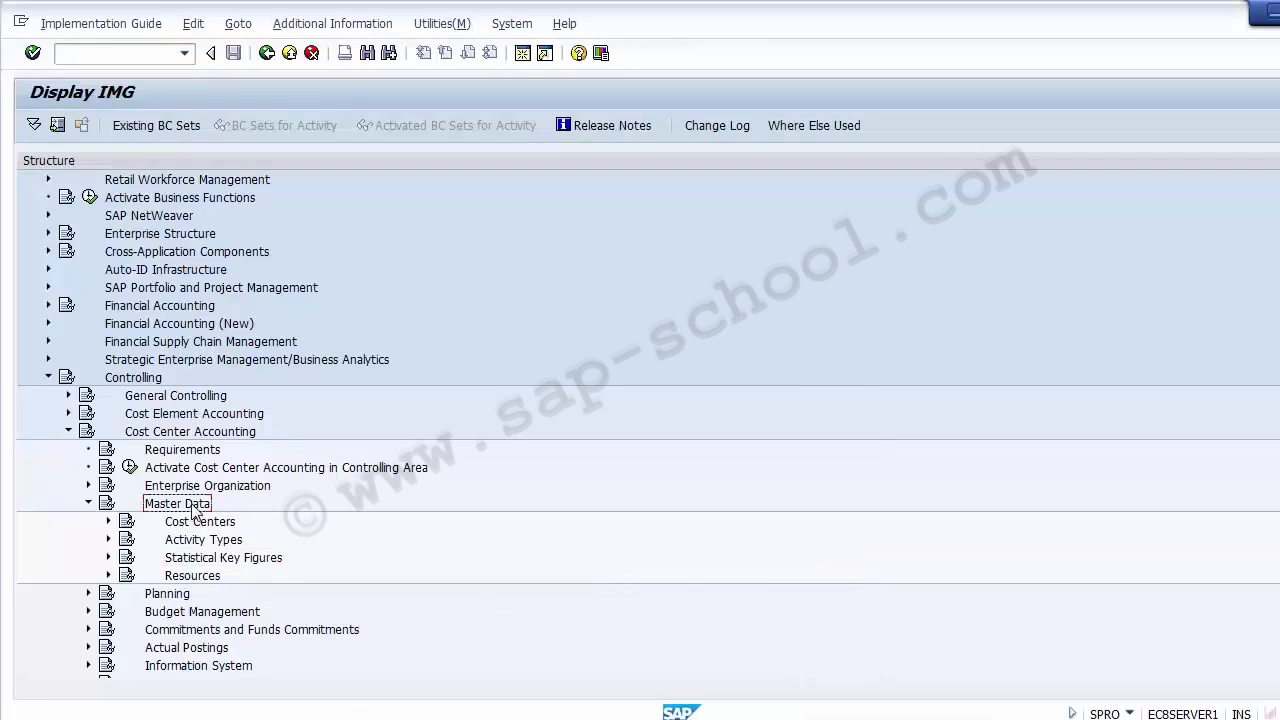
click(190, 562)
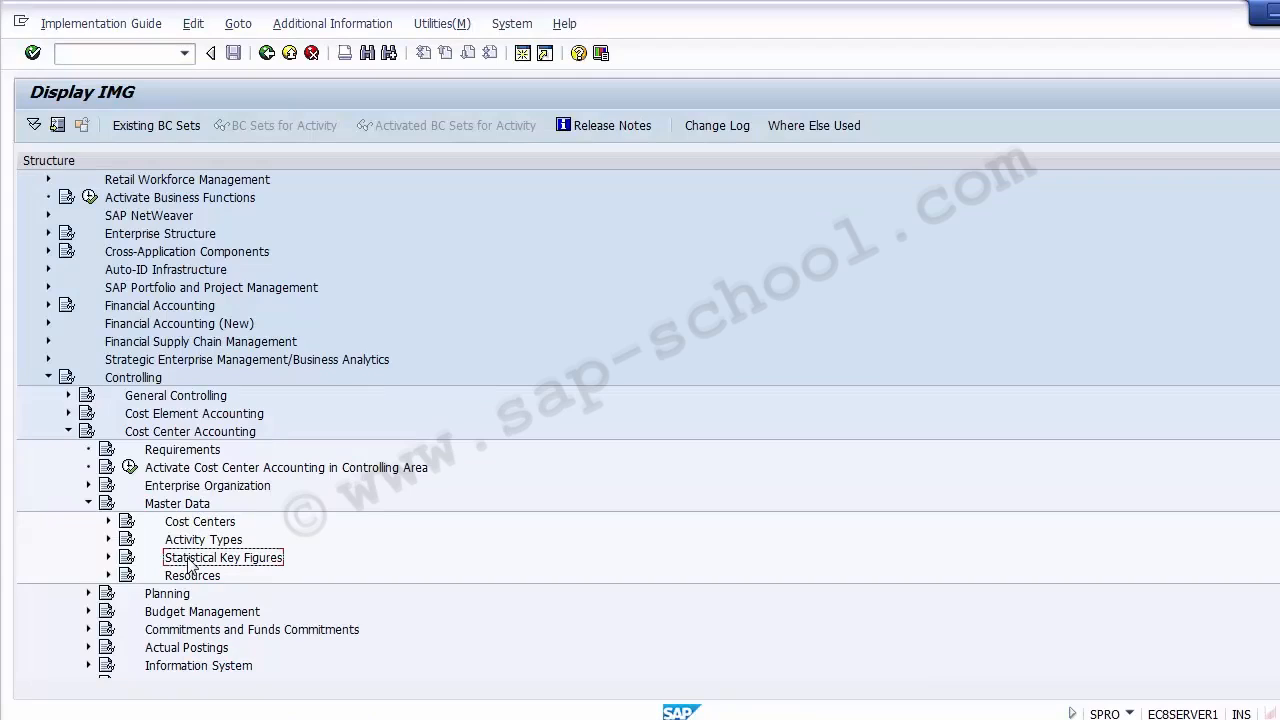
click(109, 558)
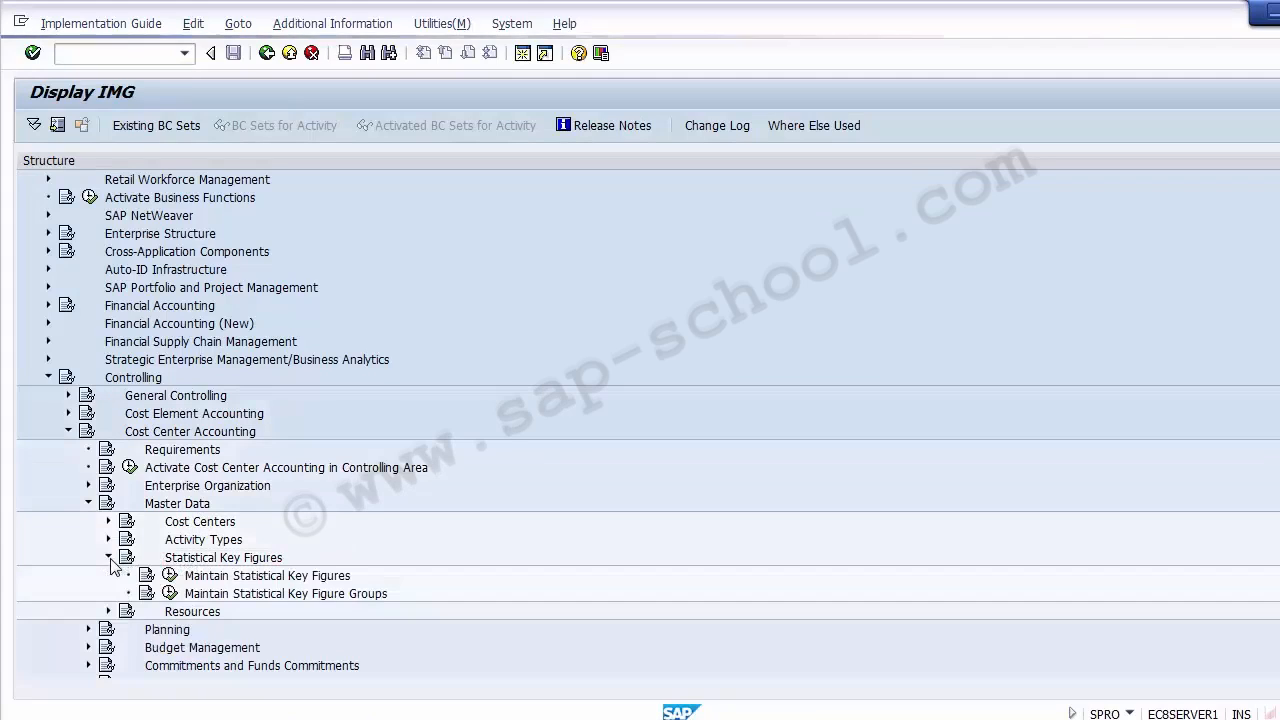
click(235, 577)
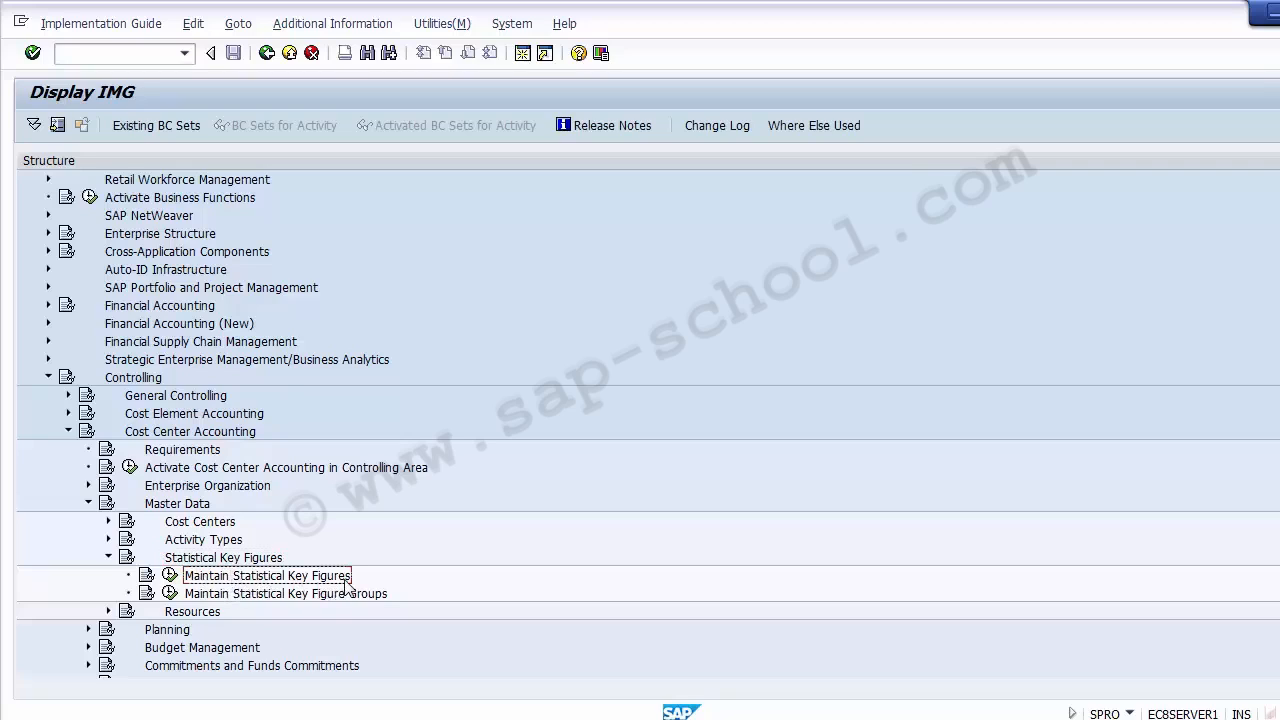
click(171, 578)
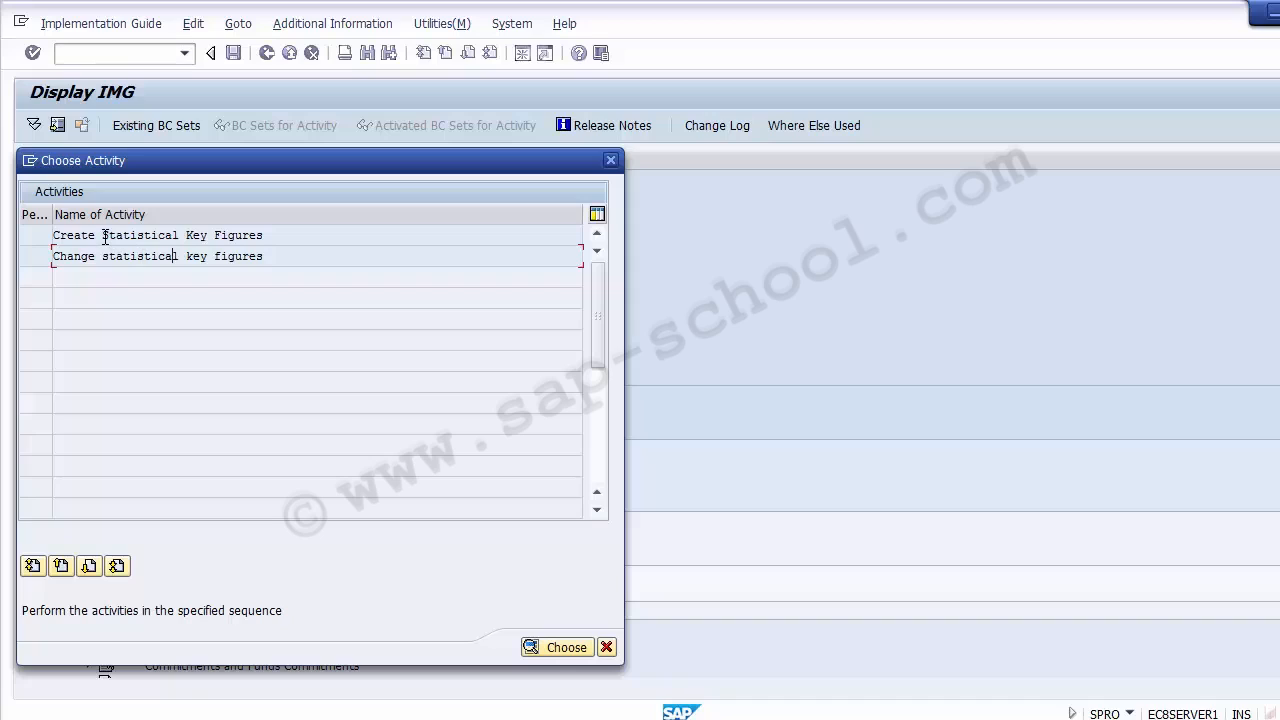
double_click(104, 236)
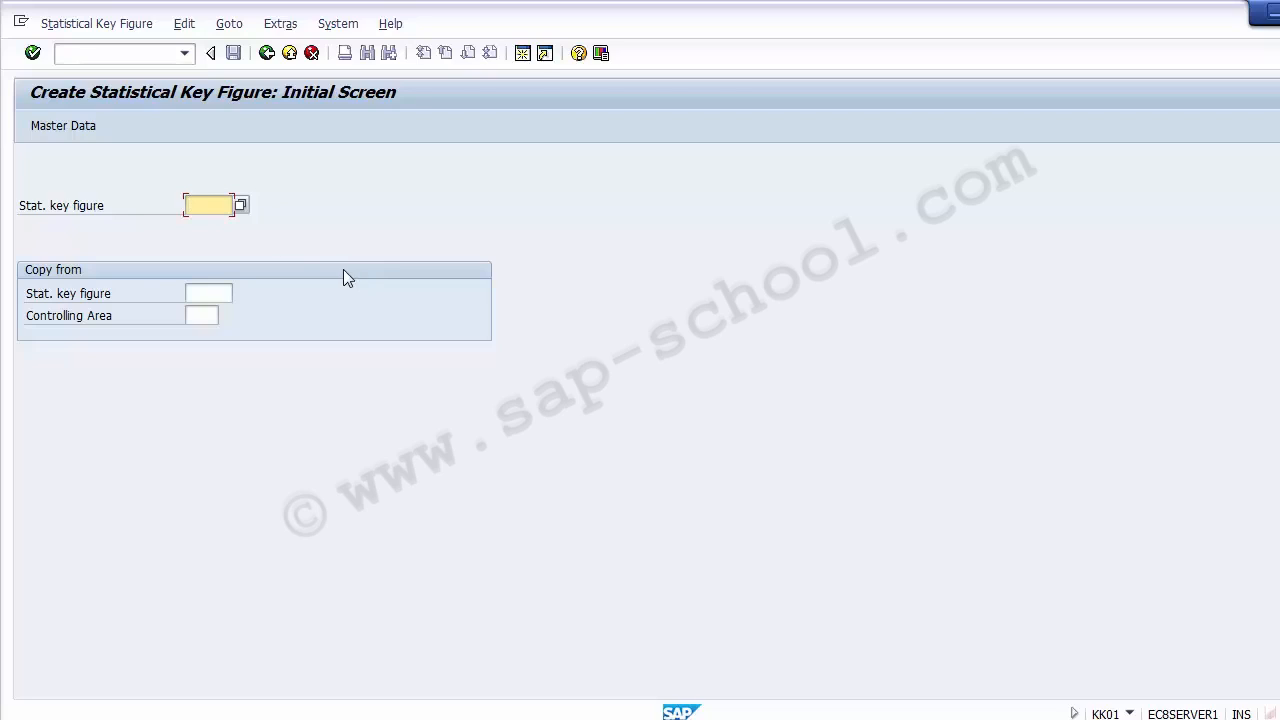
- Enter SV0001 as the new statistical key figure, leave the copy reference empty and open its master data
click(203, 318)
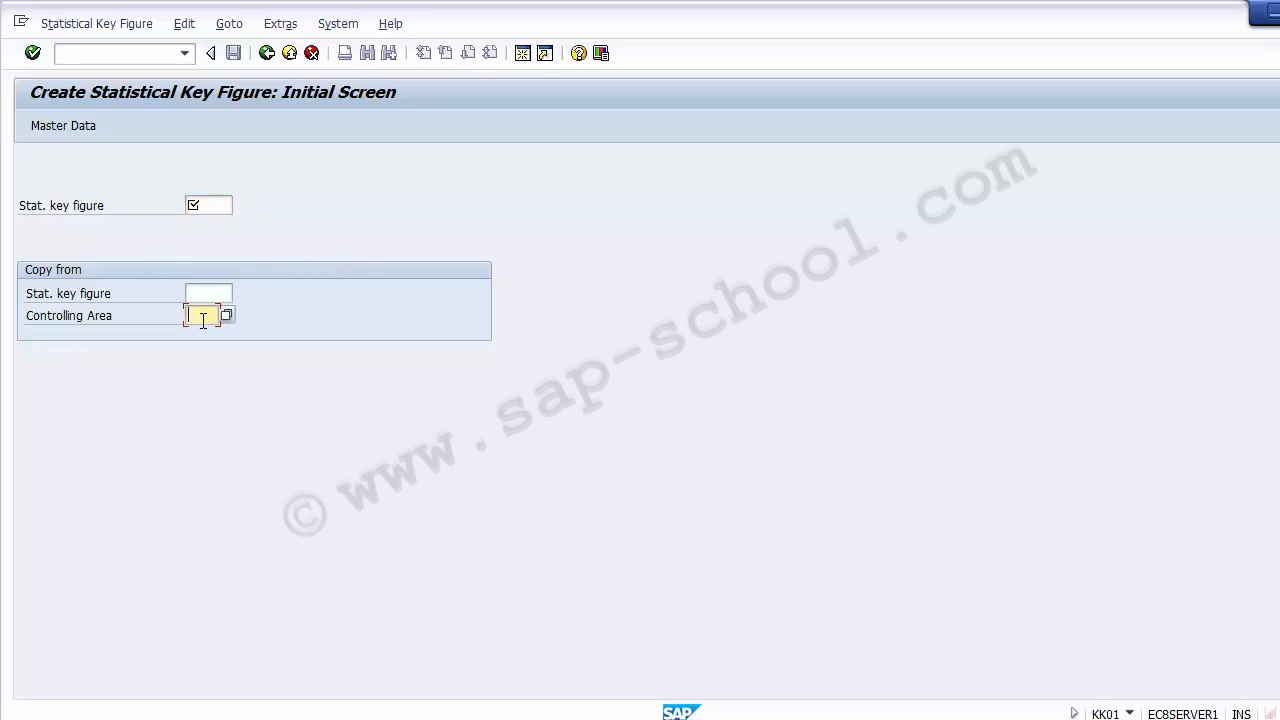
click(204, 296)
click(211, 204)
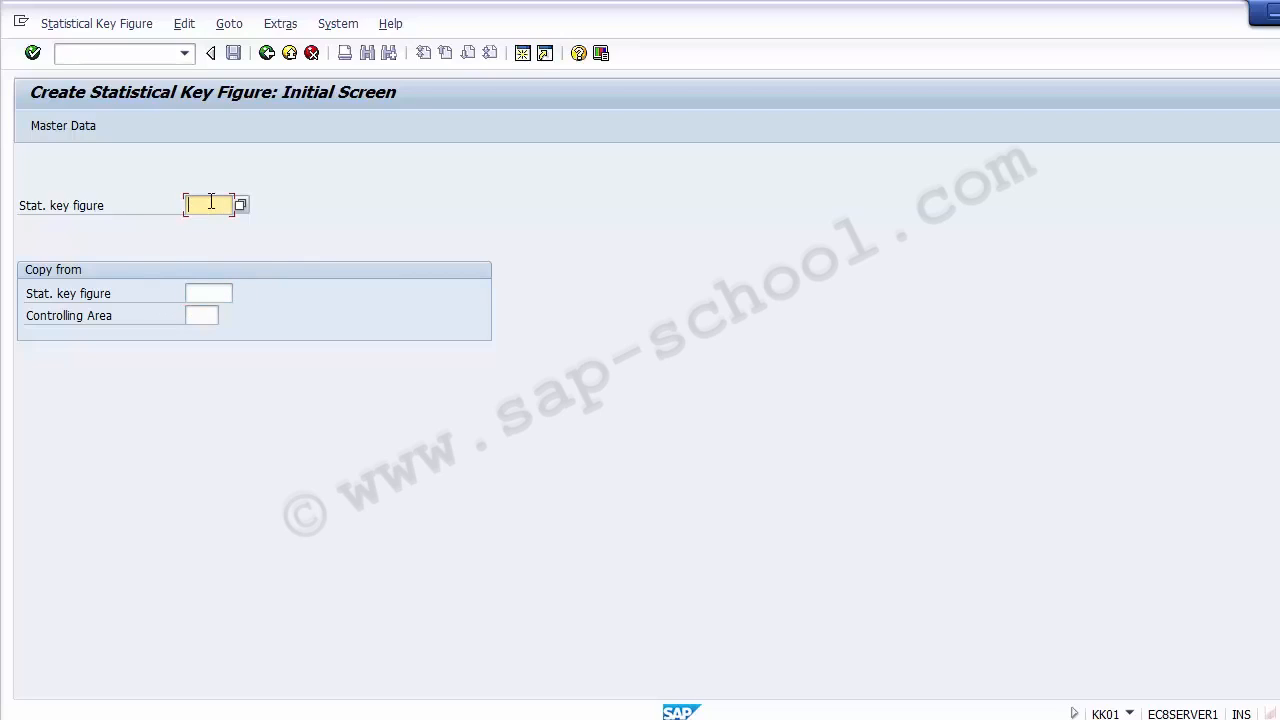
text(SI)
text(01)
text(01)
key(BackSpace)
key(BackSpace)
key(BackSpace)
key(BackSpace)
key(BackSpace)
key(BackSpace)
text(SV0001)
key(Return)
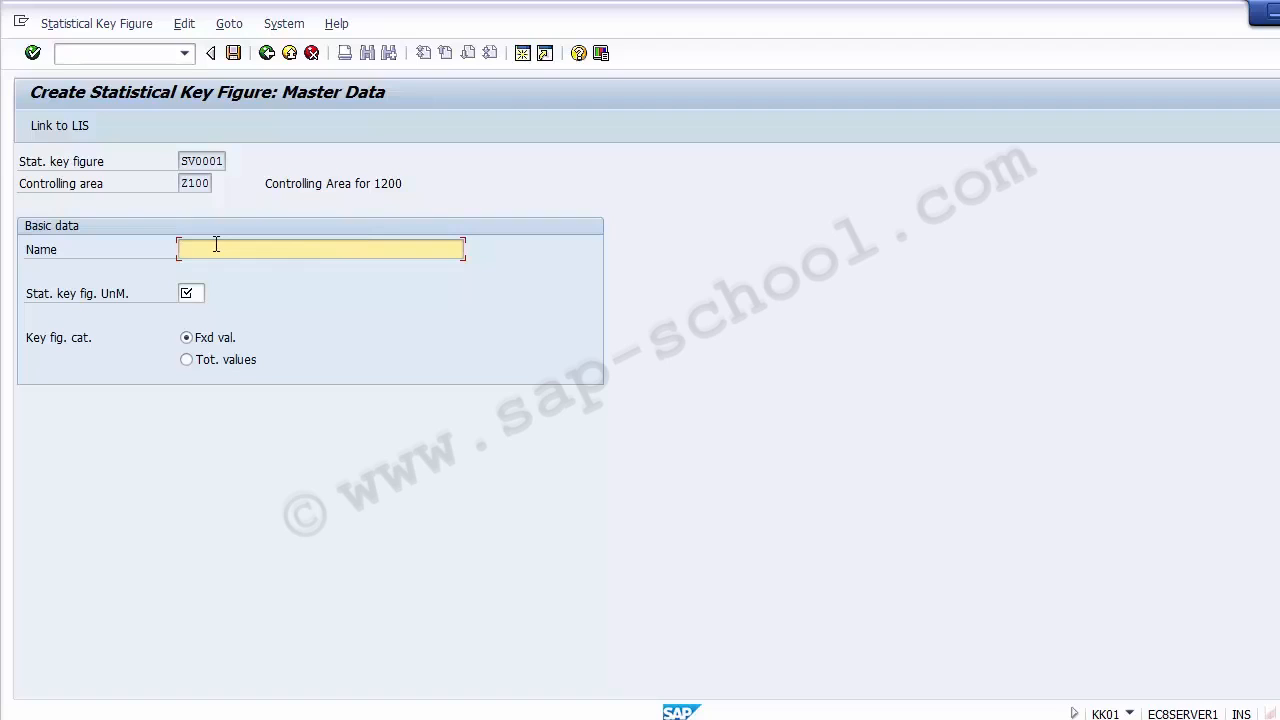
- Name the statistical key figure "Sales Volume in pounds"
text(Sales Volume in pounds)
- Look up LB in the list of units and assign US pound as the statistical key figure's unit of measure
click(204, 291)
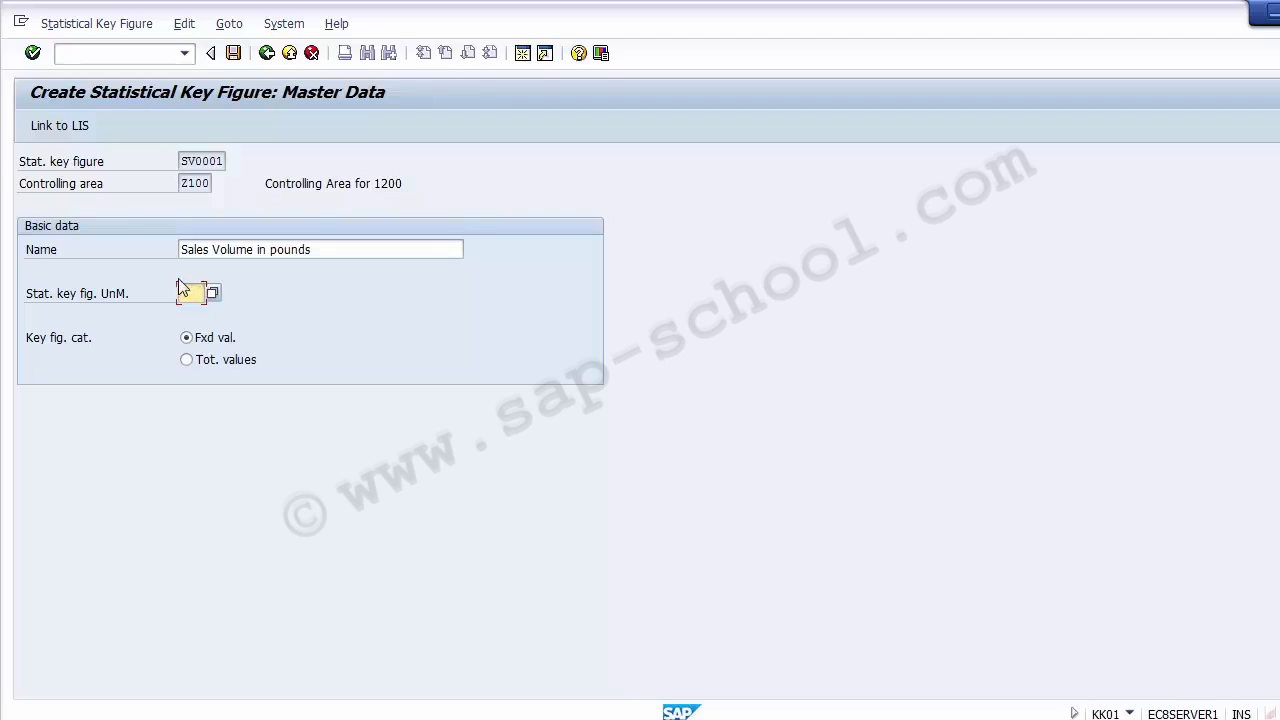
click(108, 295)
click(193, 292)
click(212, 292)
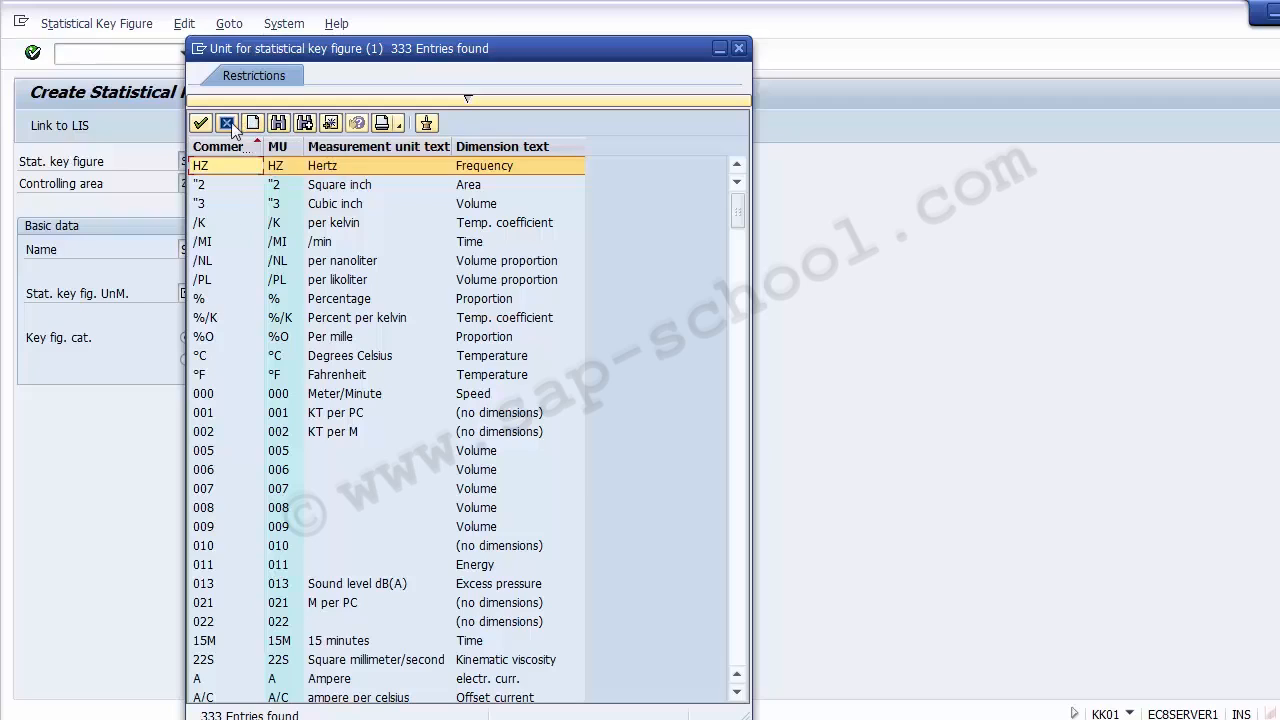
click(278, 123)
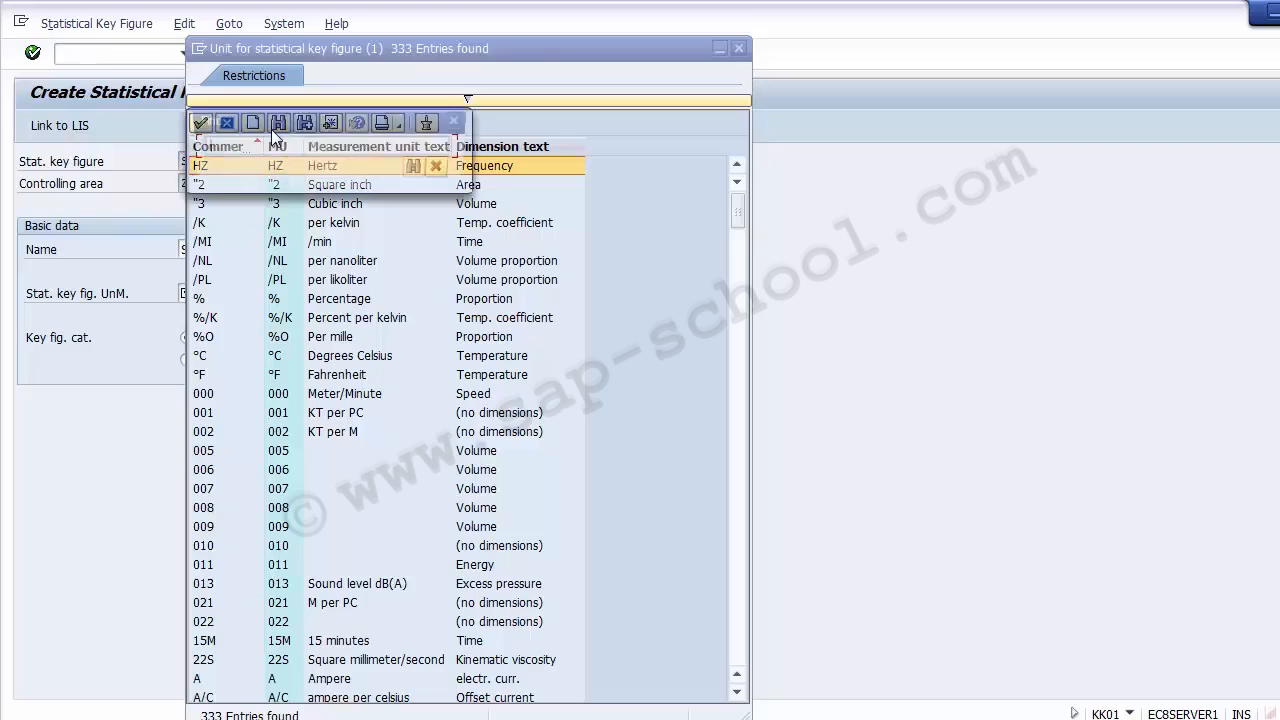
text(LB)
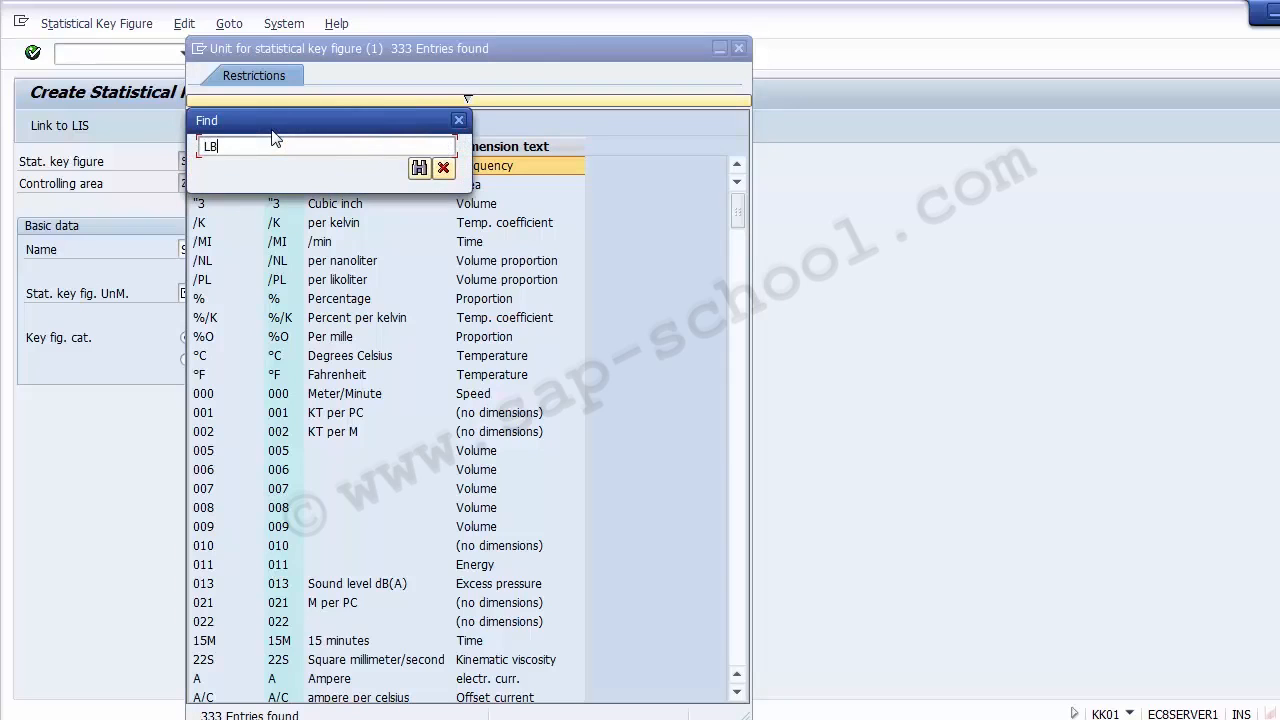
key(Return)
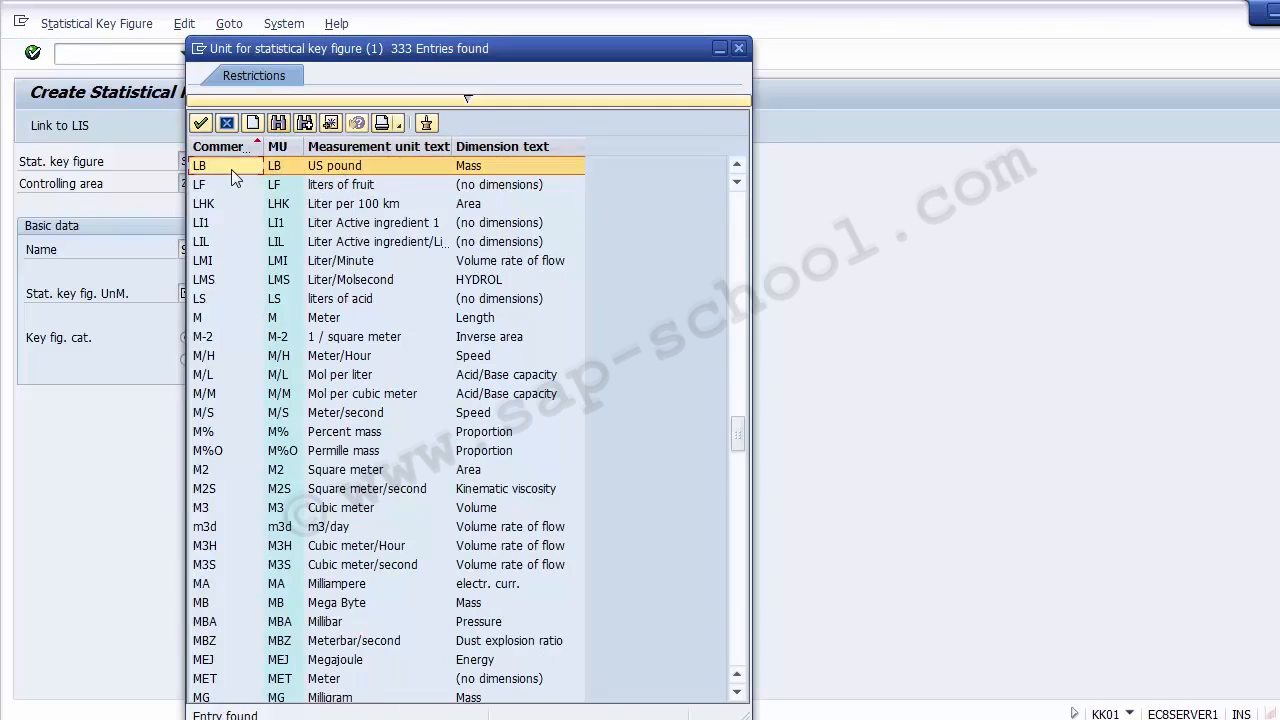
click(324, 172)
click(464, 171)
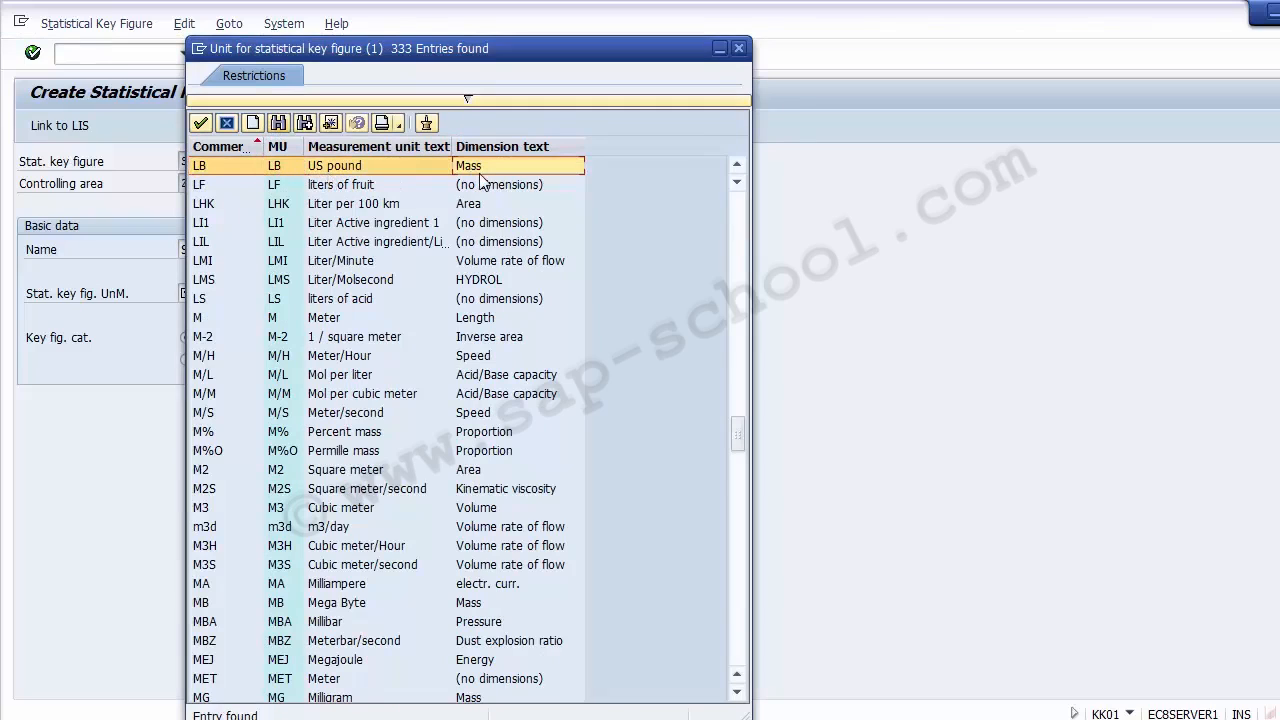
double_click(224, 165)
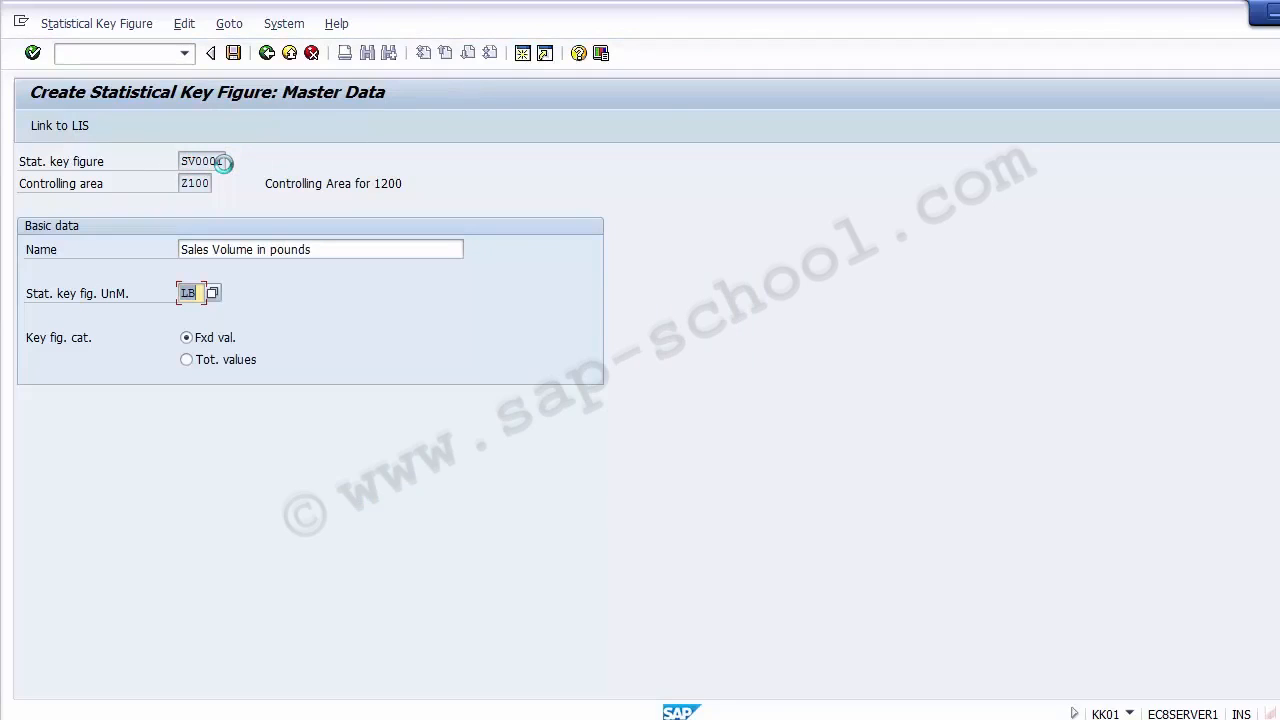
- Set the key figure category to total values and save statistical key figure SV0001
click(61, 343)
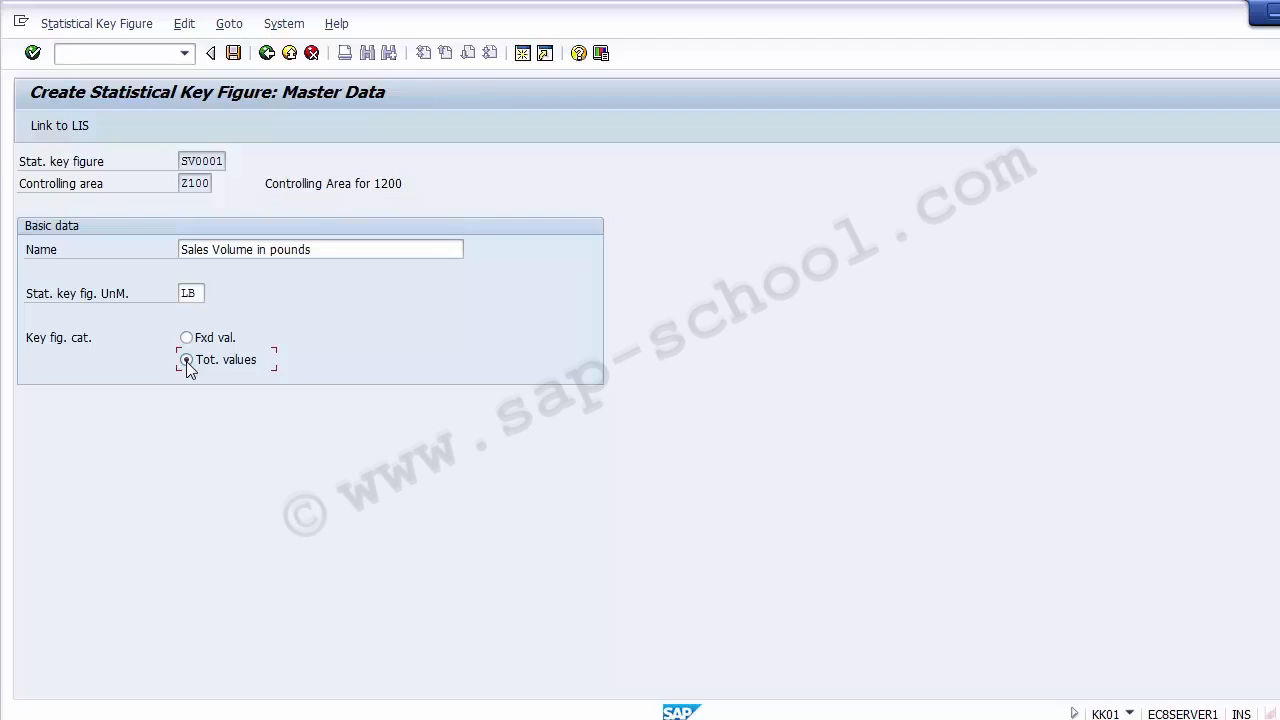
click(232, 56)
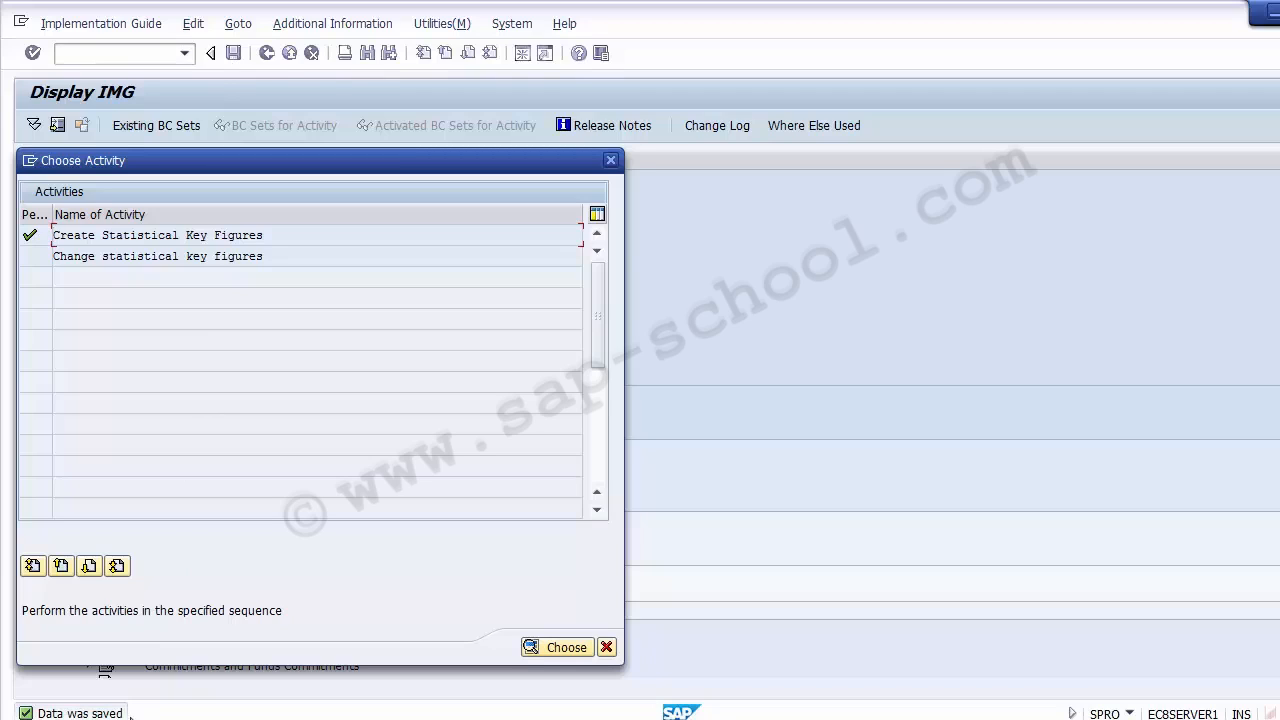
- Reopen statistical key figure SV0001 through Change Statistical Key Figures and review its master data
click(125, 258)
double_click(113, 262)
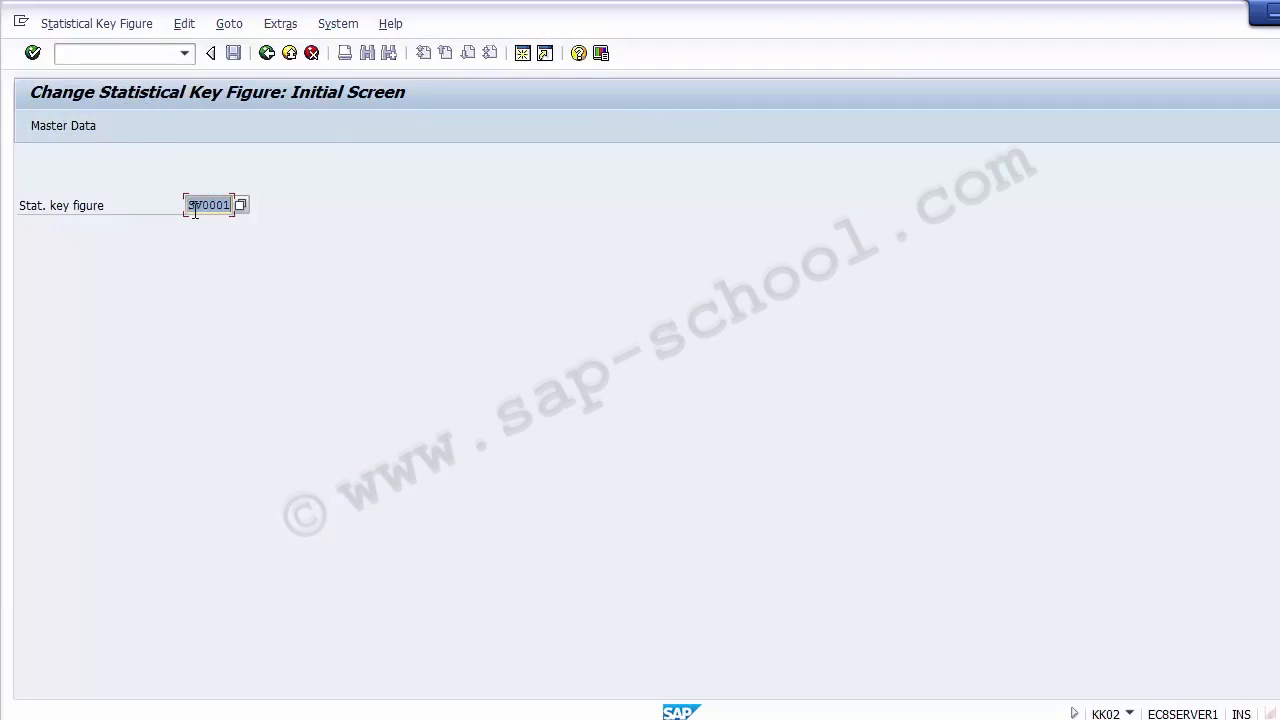
drag(189, 206, 226, 206)
key(Return)
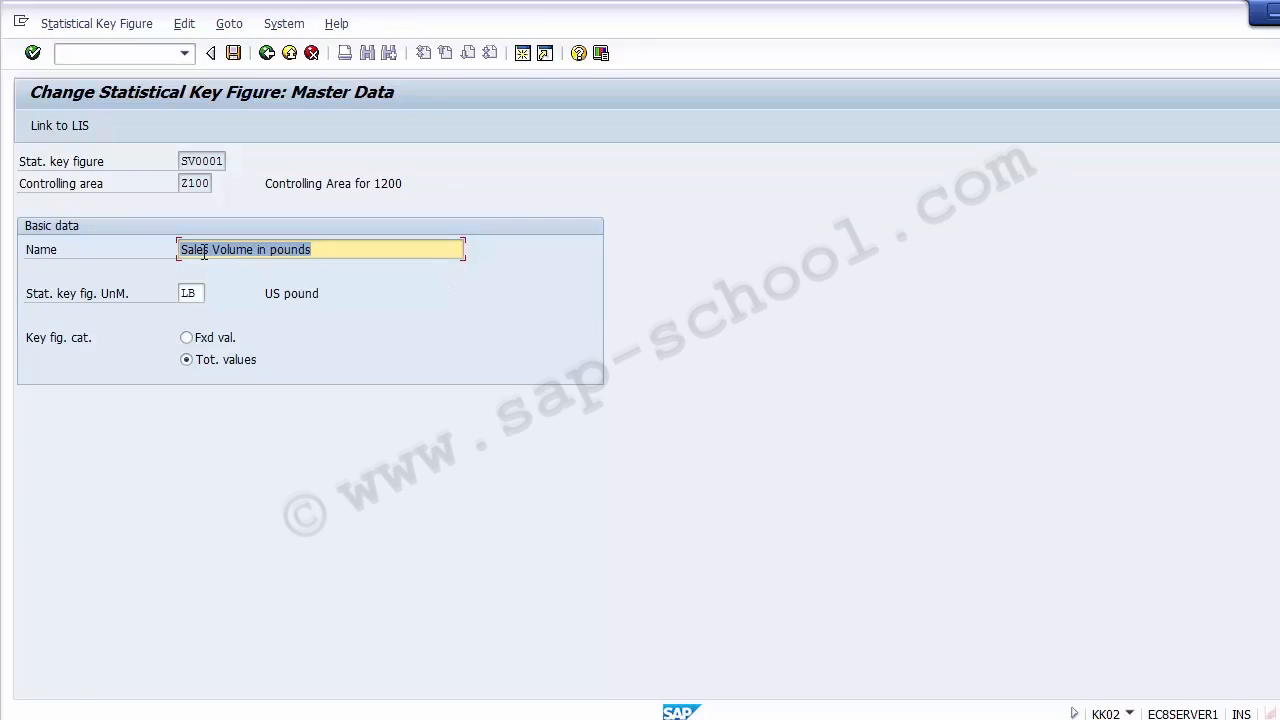
click(334, 252)
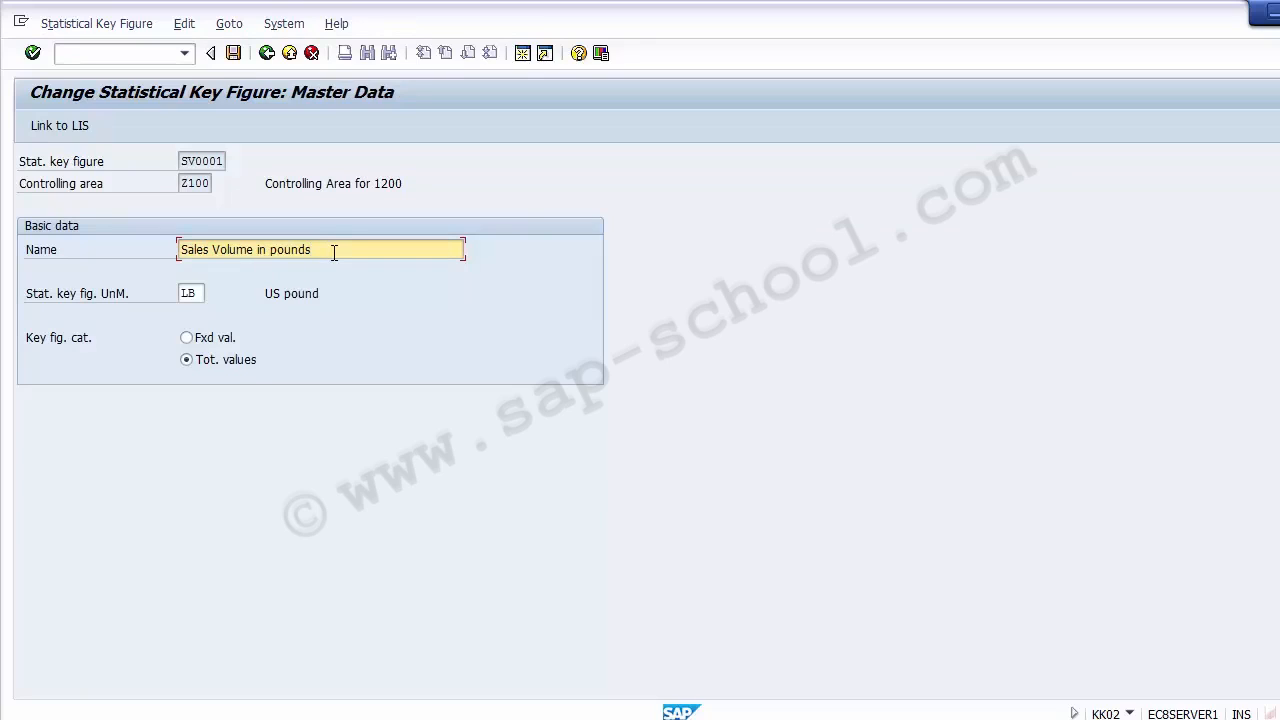
- Save statistical key figure SV0001 from its change screen and exit the implementation guide
click(235, 54)
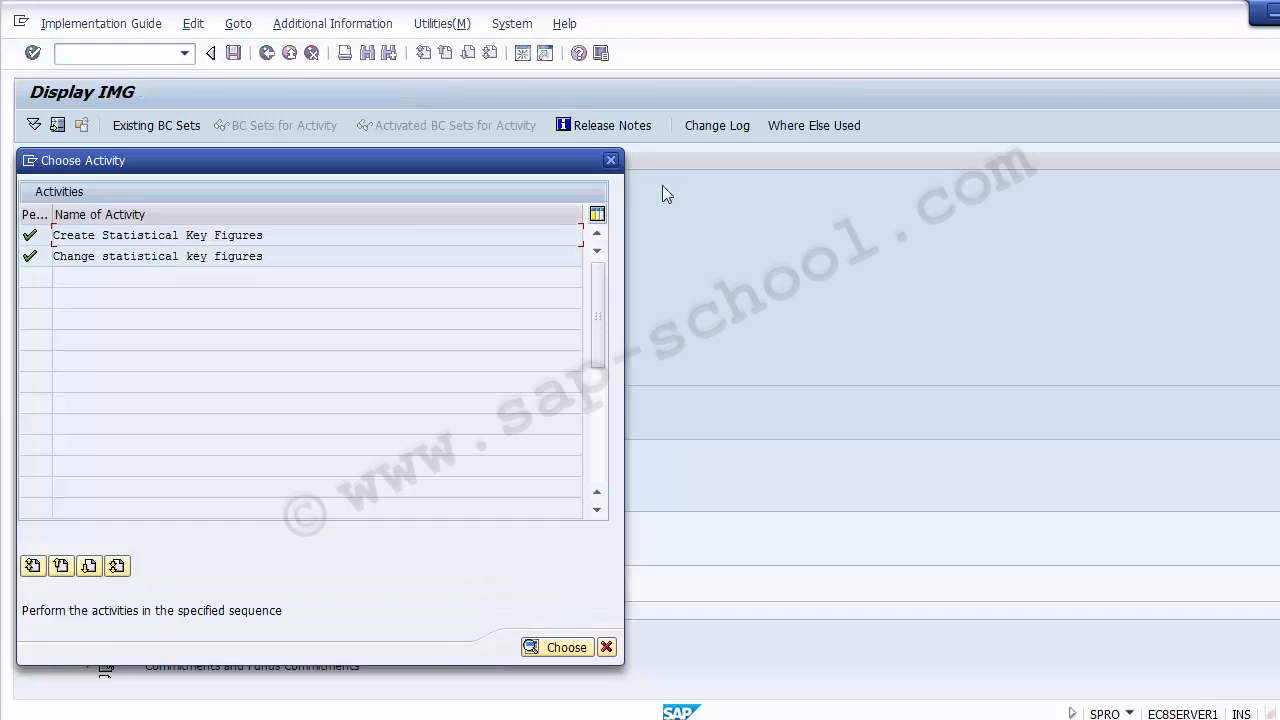
click(610, 160)
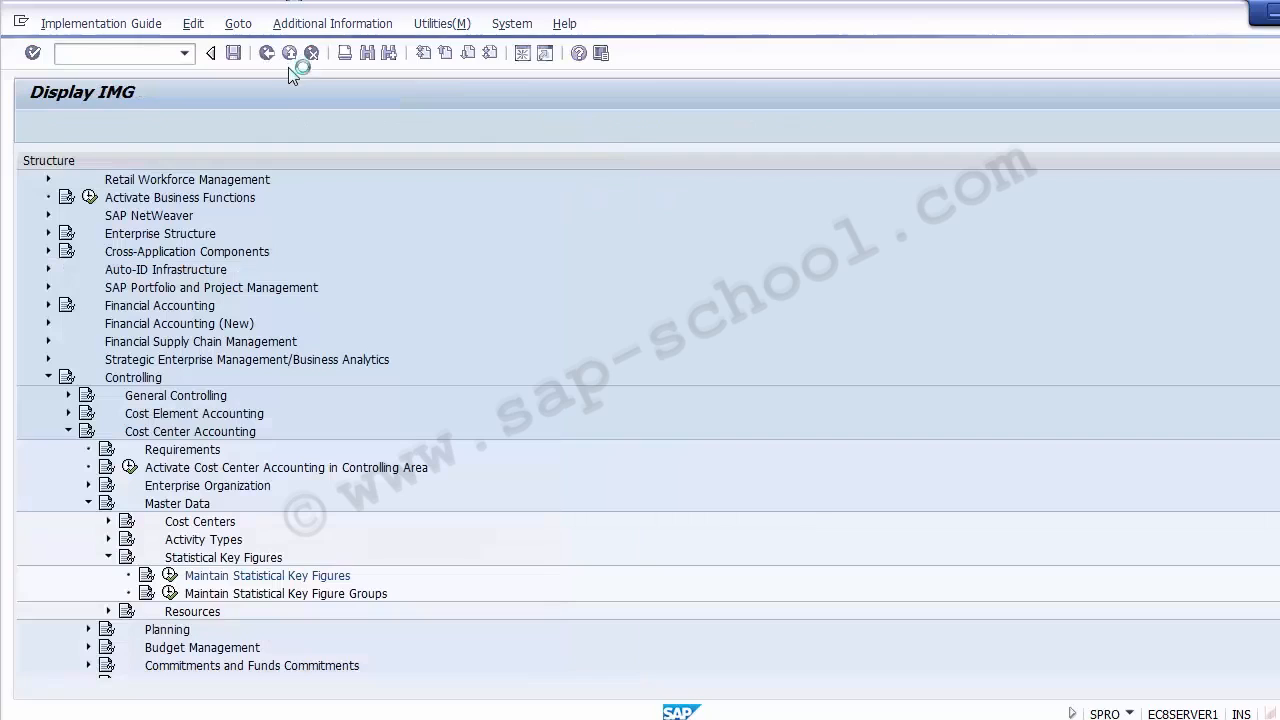
click(289, 53)
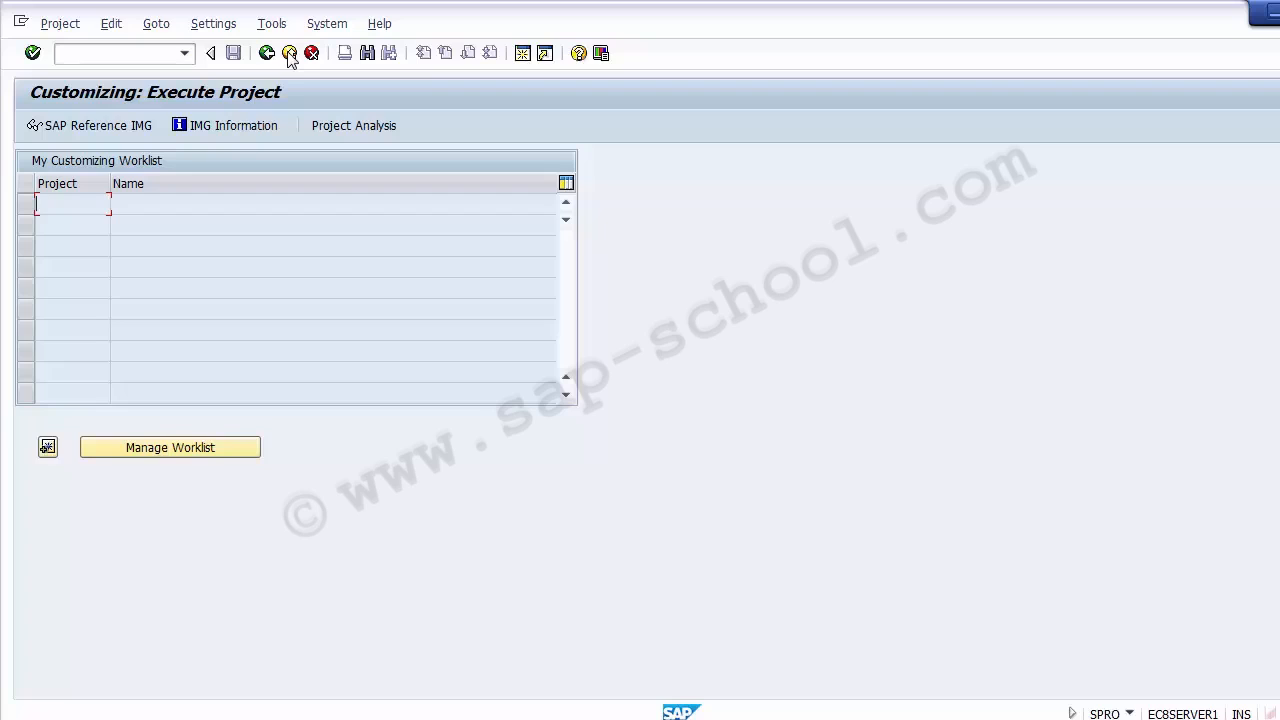
click(289, 54)
- Switch to the PowerPoint presentation and advance to the Unit Testing slide
key(alt+Tab)
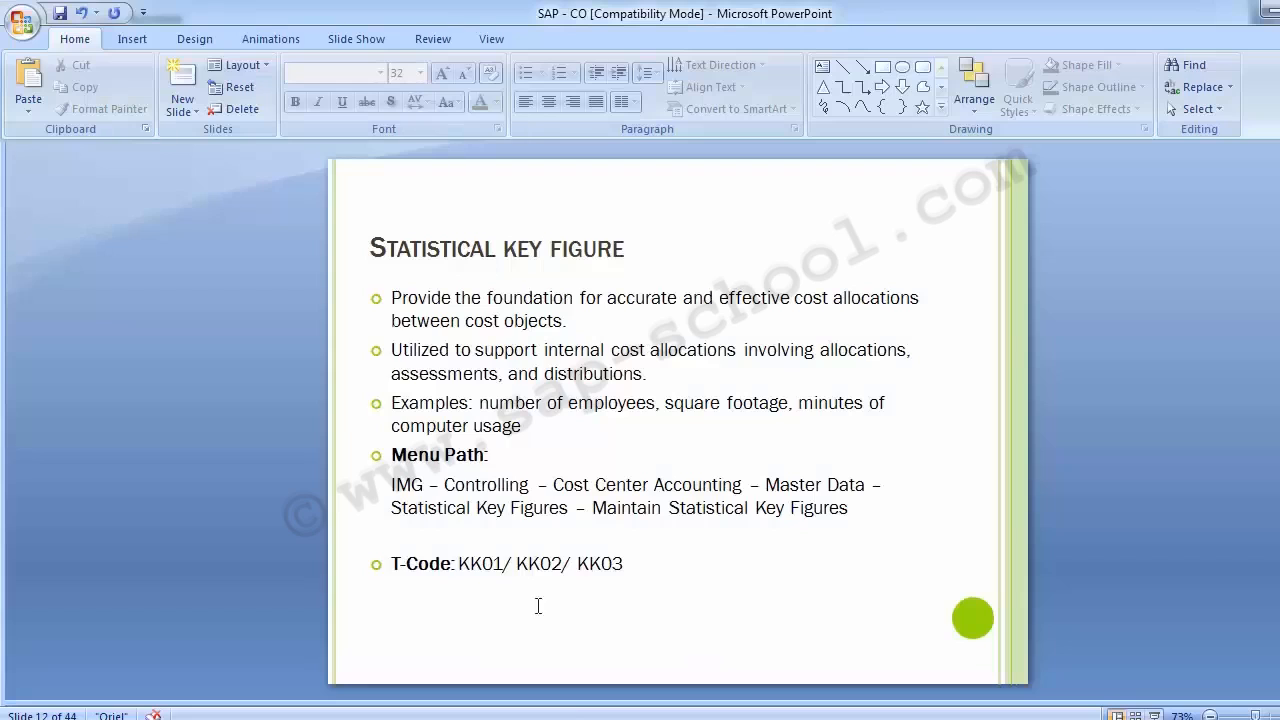
key(Page_Down)
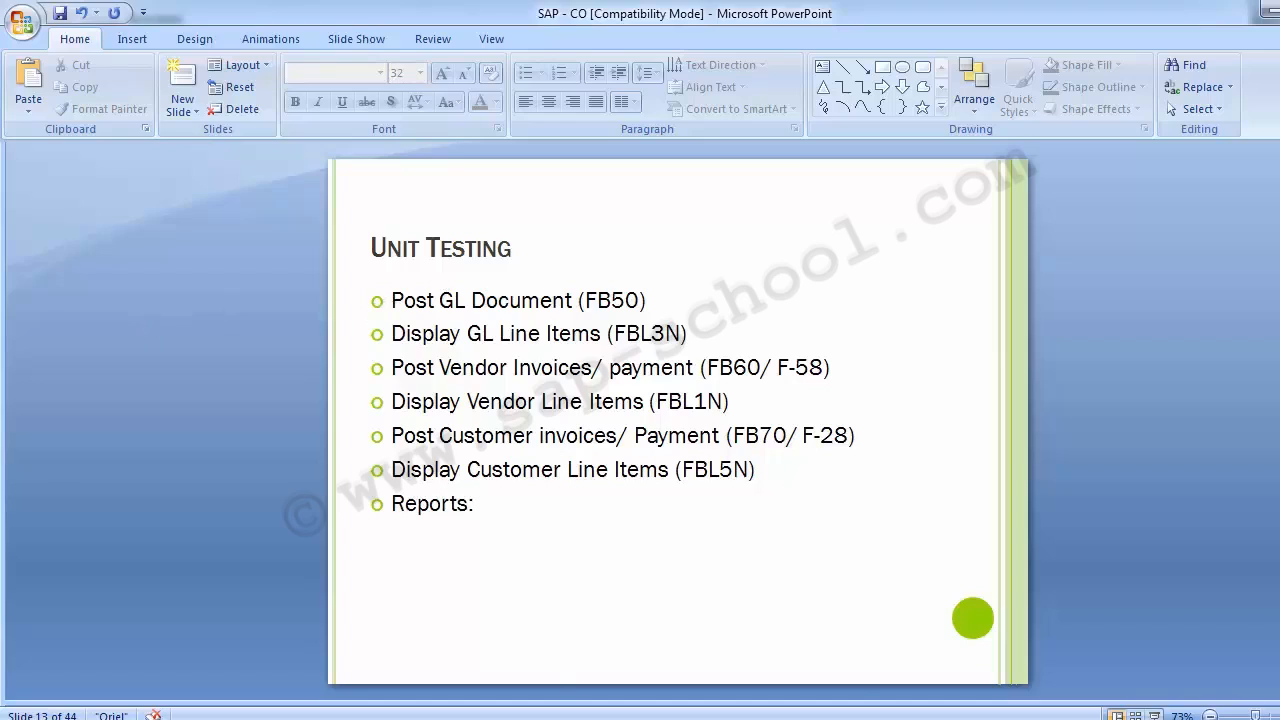
- Switch to the SAP Easy Access window and start transaction FB50 for entering a G/L account document
click(508, 686)
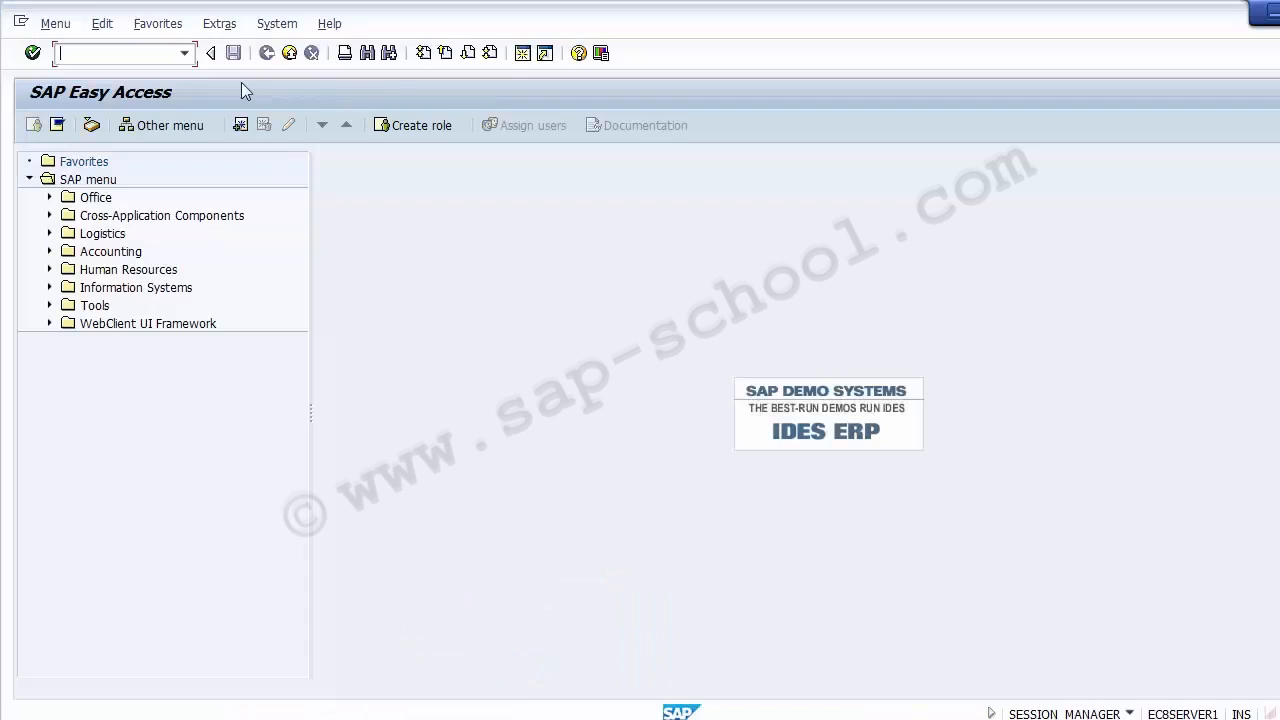
click(107, 52)
text(fb50)
key(Return)
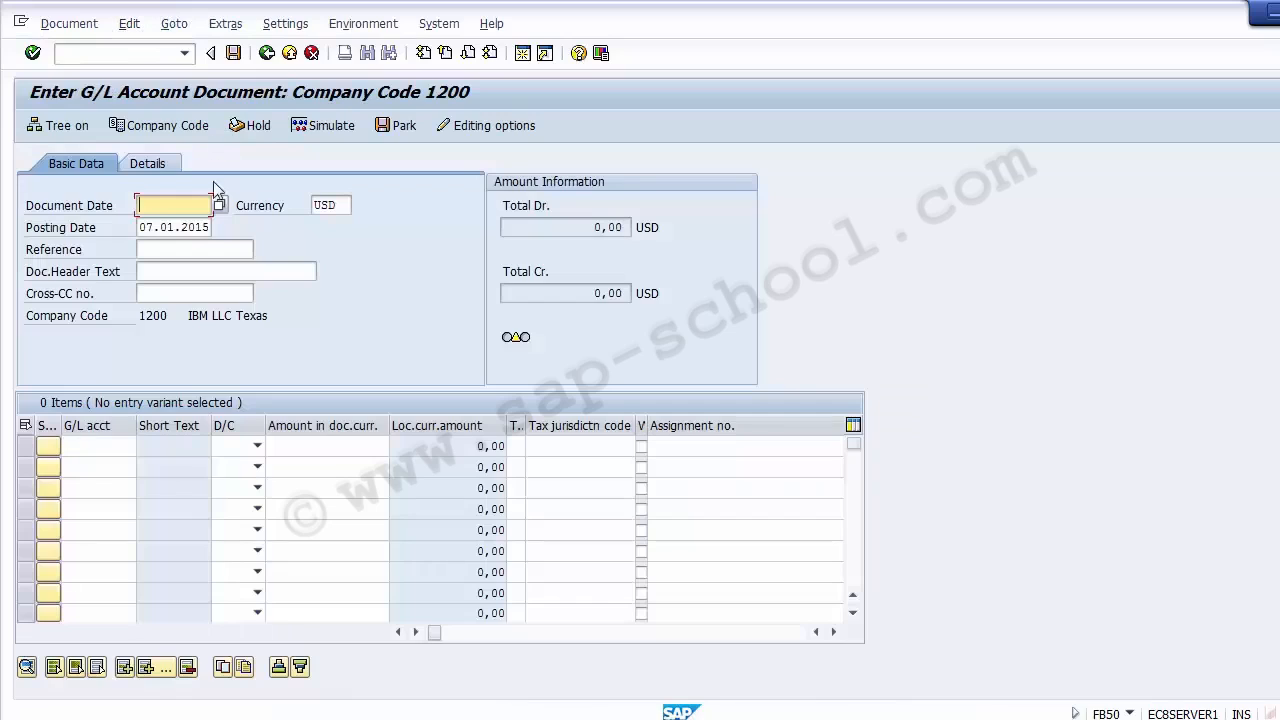
- Enter 07.12.2014 as both the document date and the posting date of the G/L document
click(145, 227)
click(156, 208)
text(07122014)
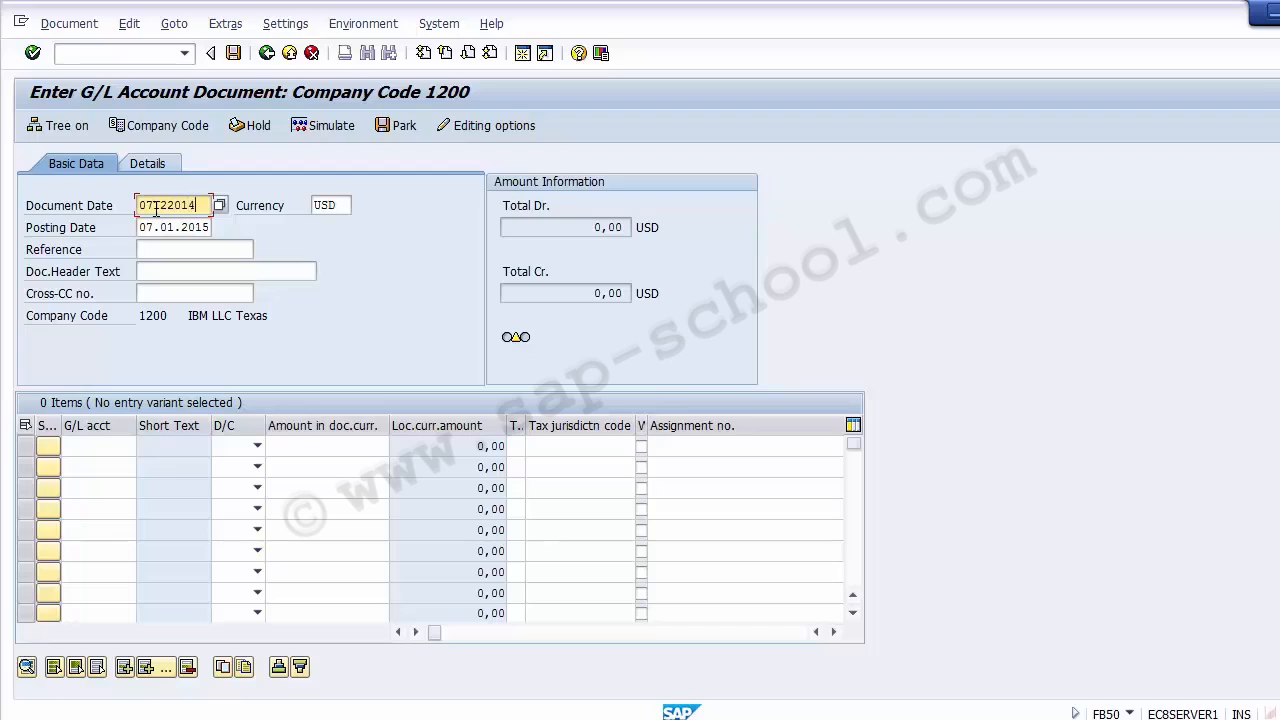
key(Tab)
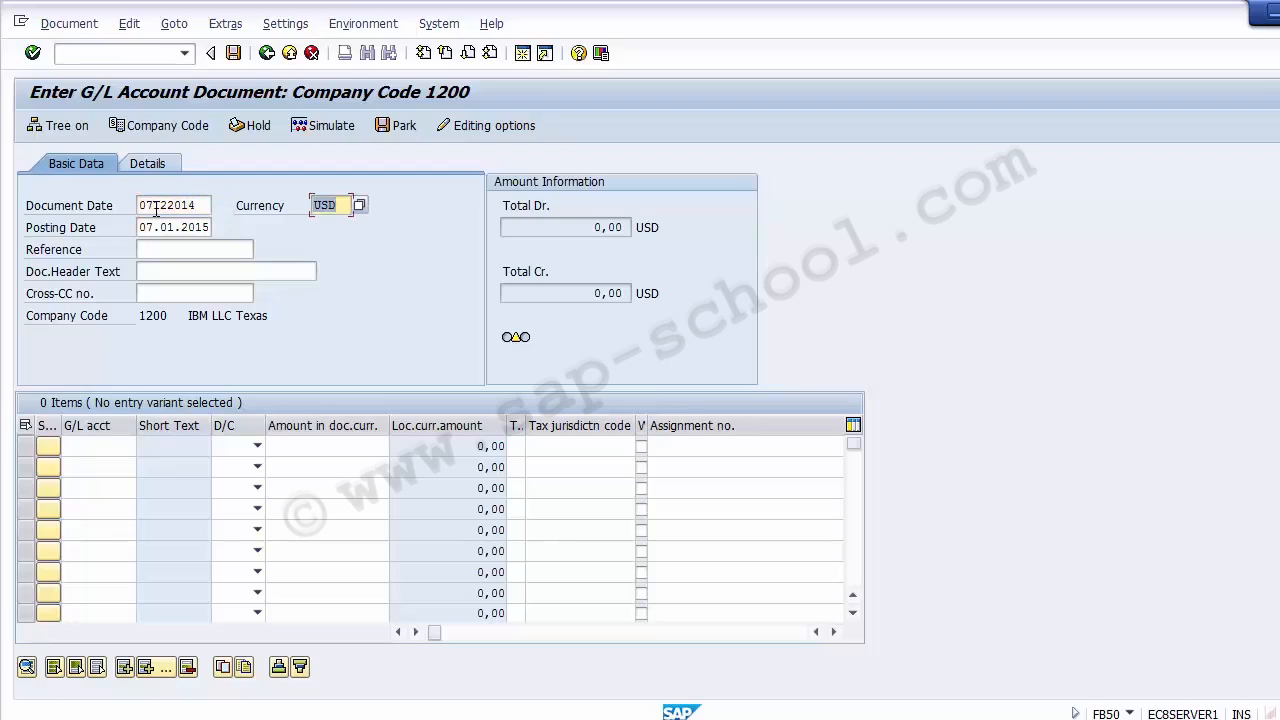
key(Tab)
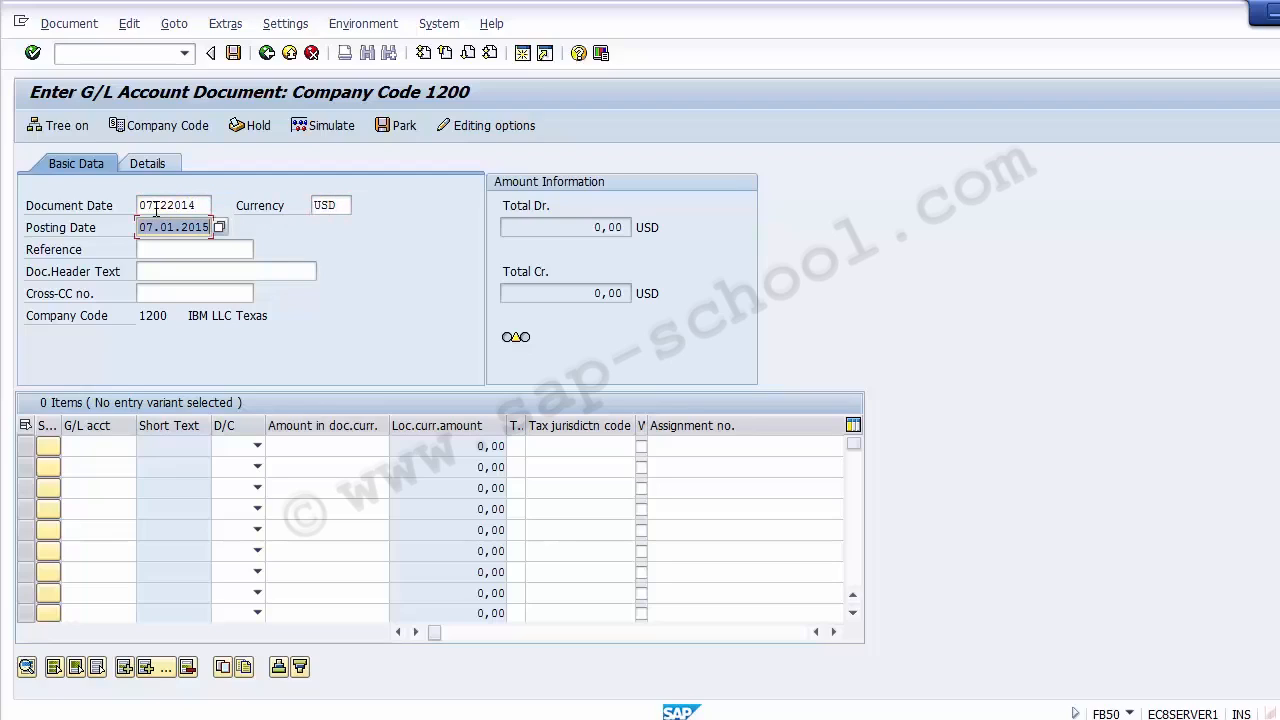
text(0)
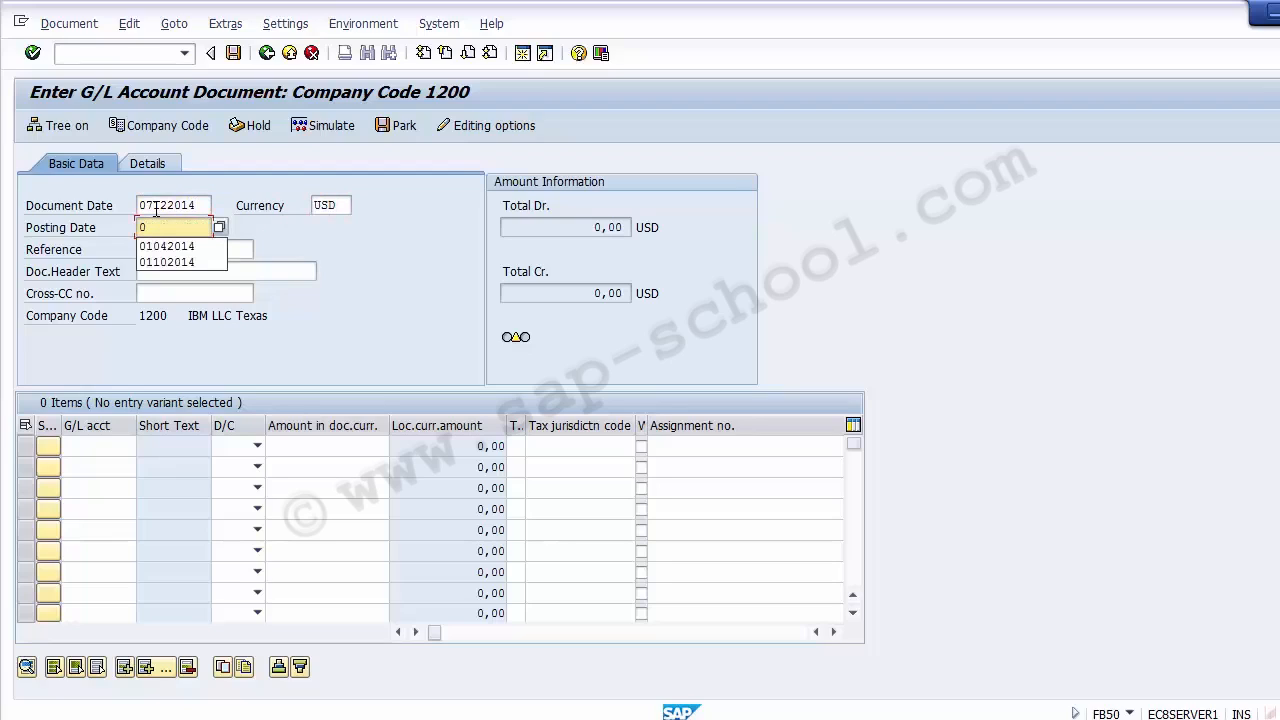
text(7122014)
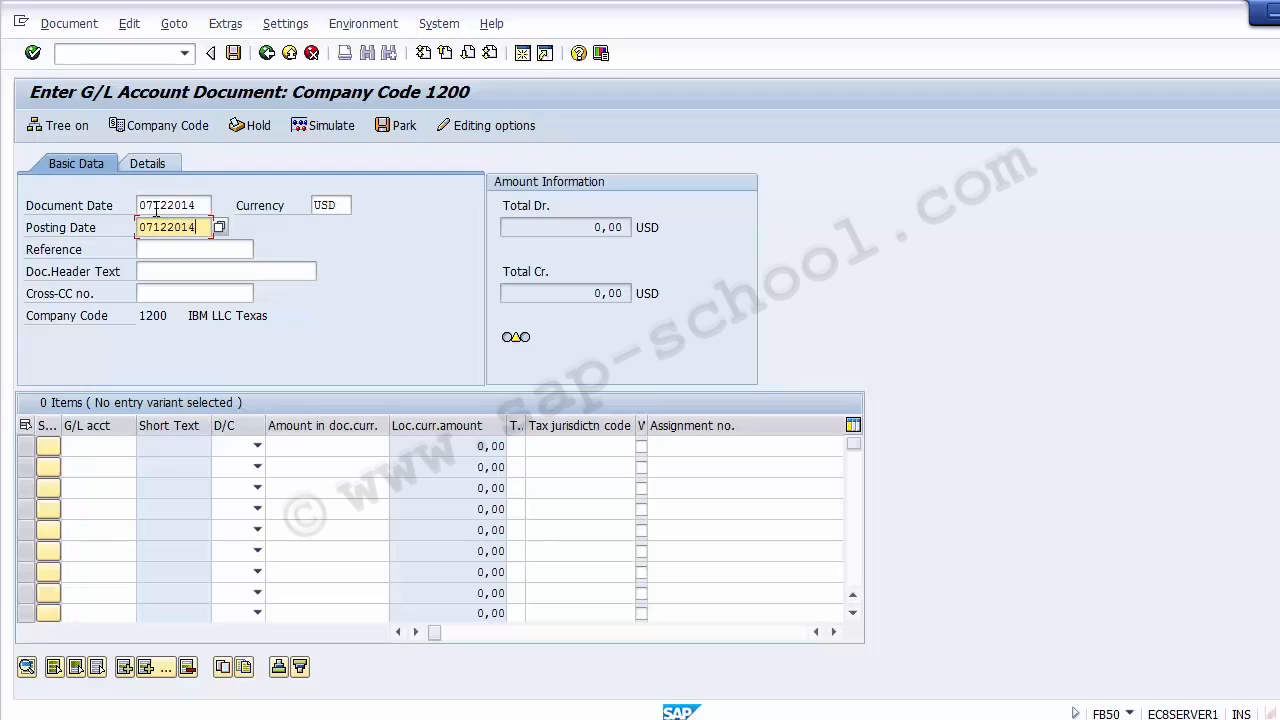
key(Return)
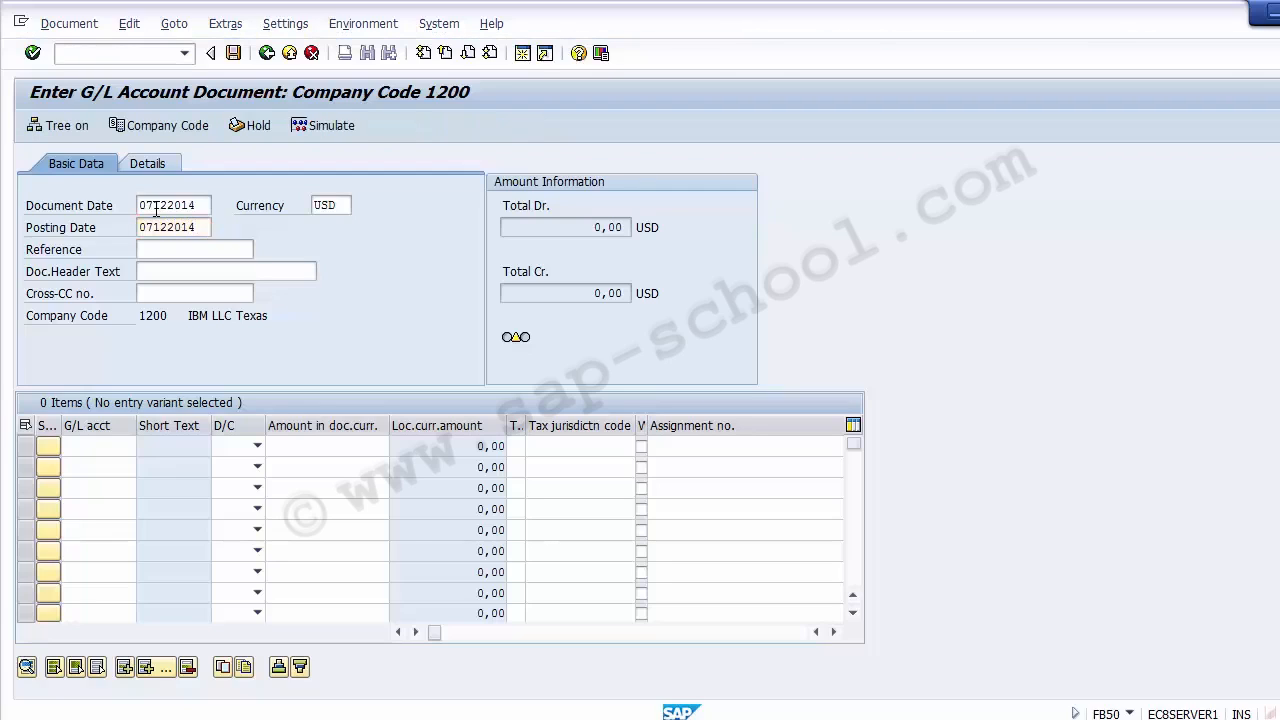
key(Return)
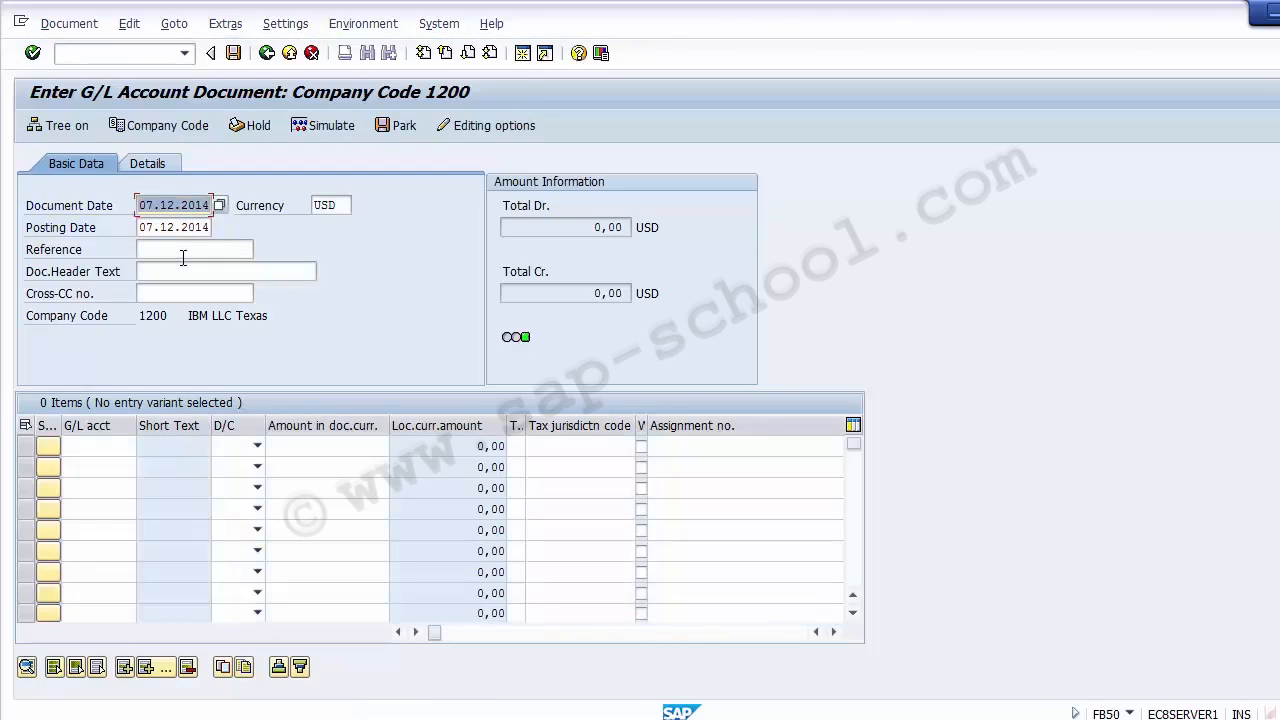
- Look up the company code 1200 accounts and choose 200004, Salary Payable A/C, for the first line item
click(98, 450)
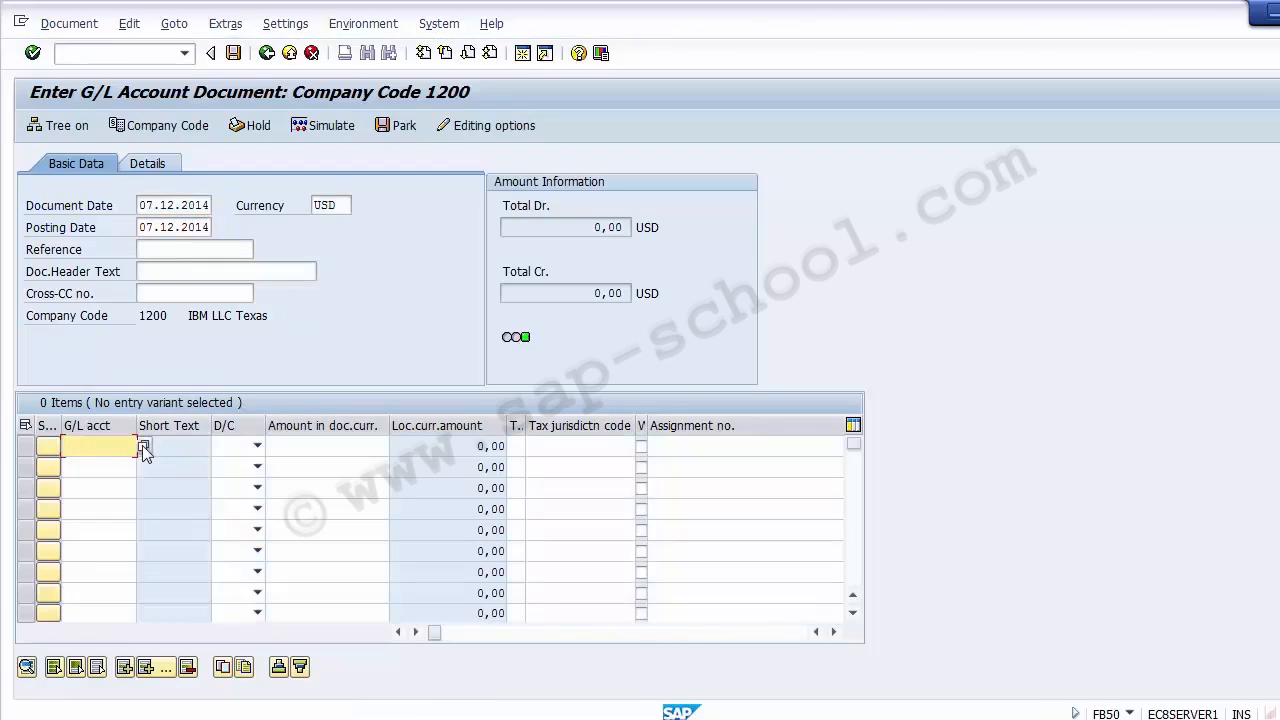
click(144, 447)
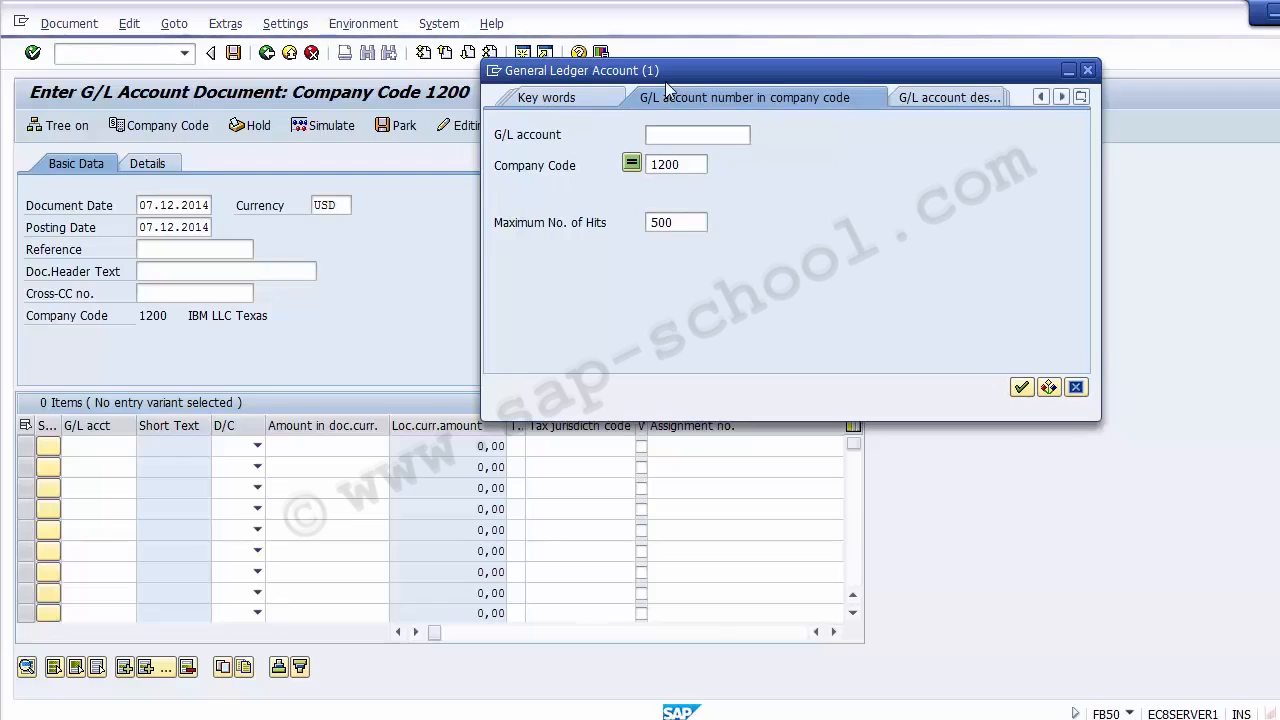
key(Return)
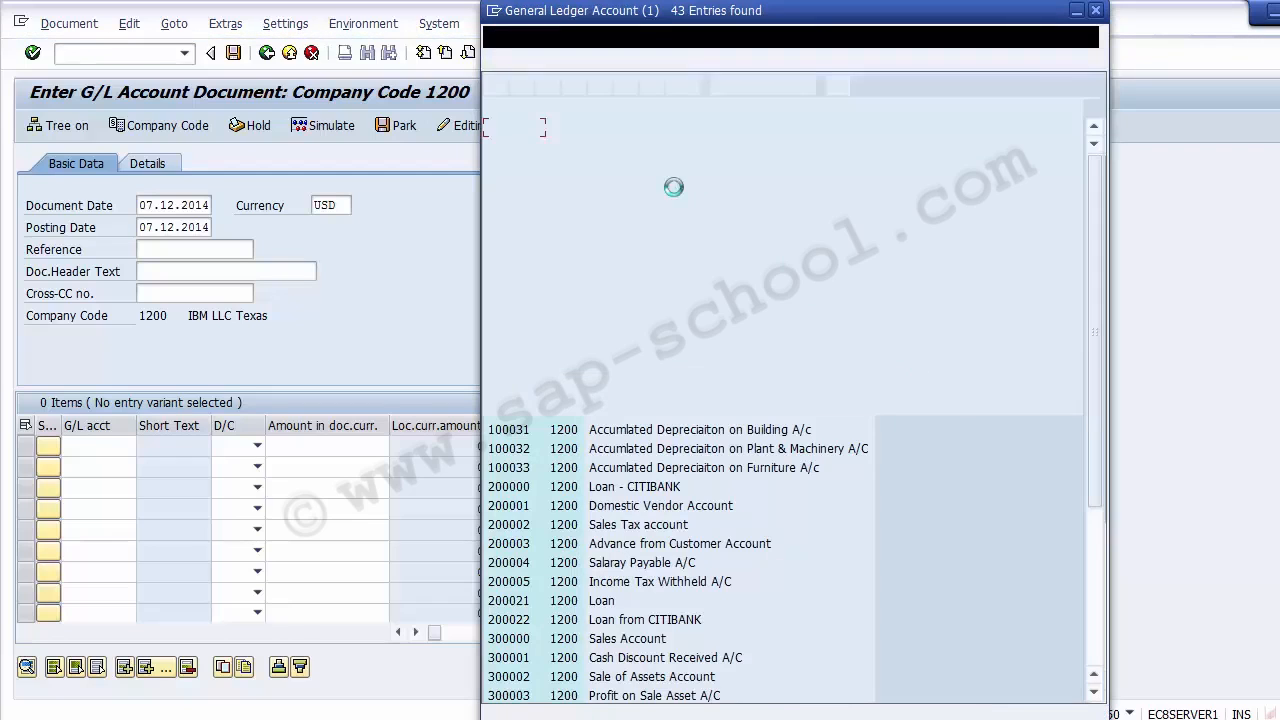
double_click(622, 568)
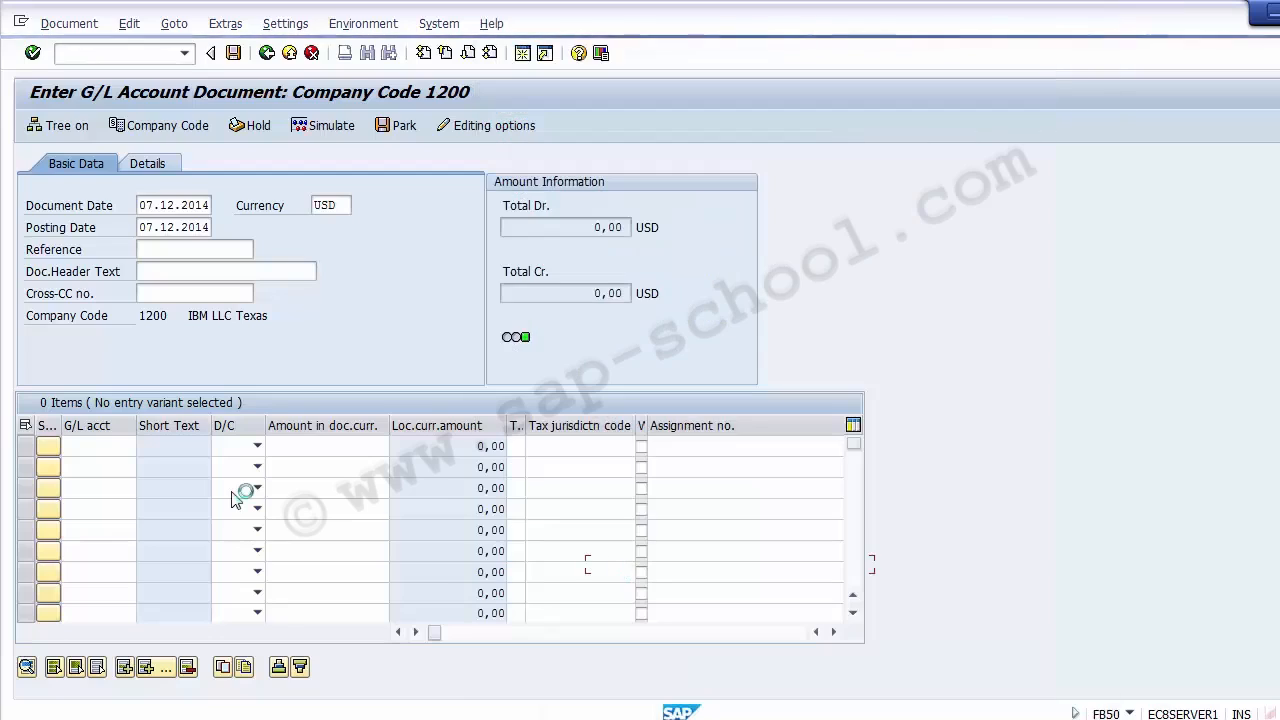
- Look up the G/L accounts for the second line item and choose 400002, Salary Account
click(100, 467)
click(143, 467)
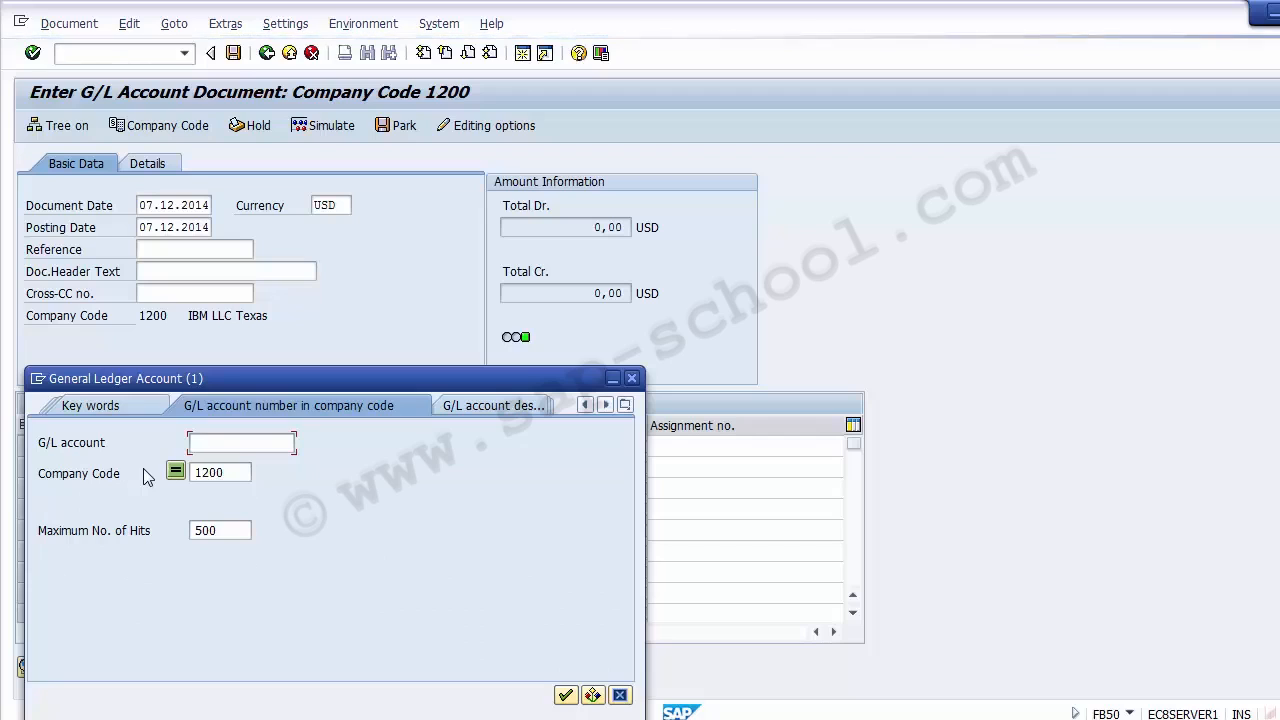
key(Return)
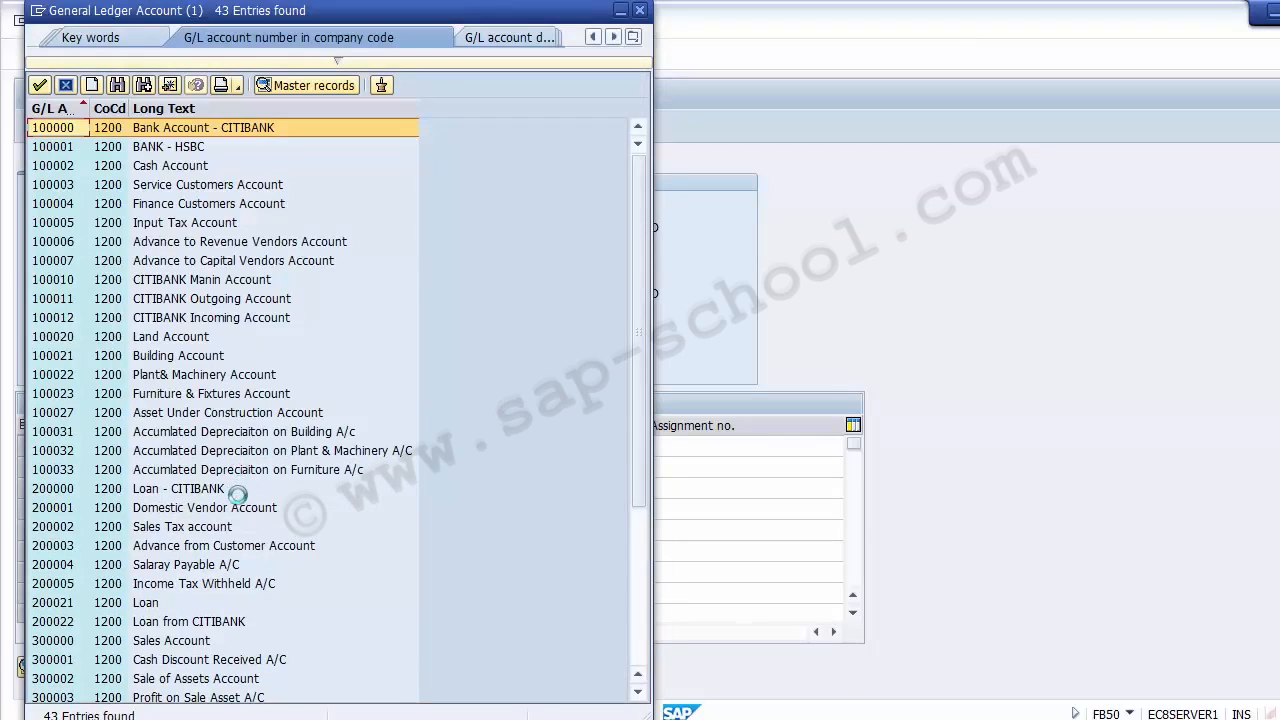
click(638, 646)
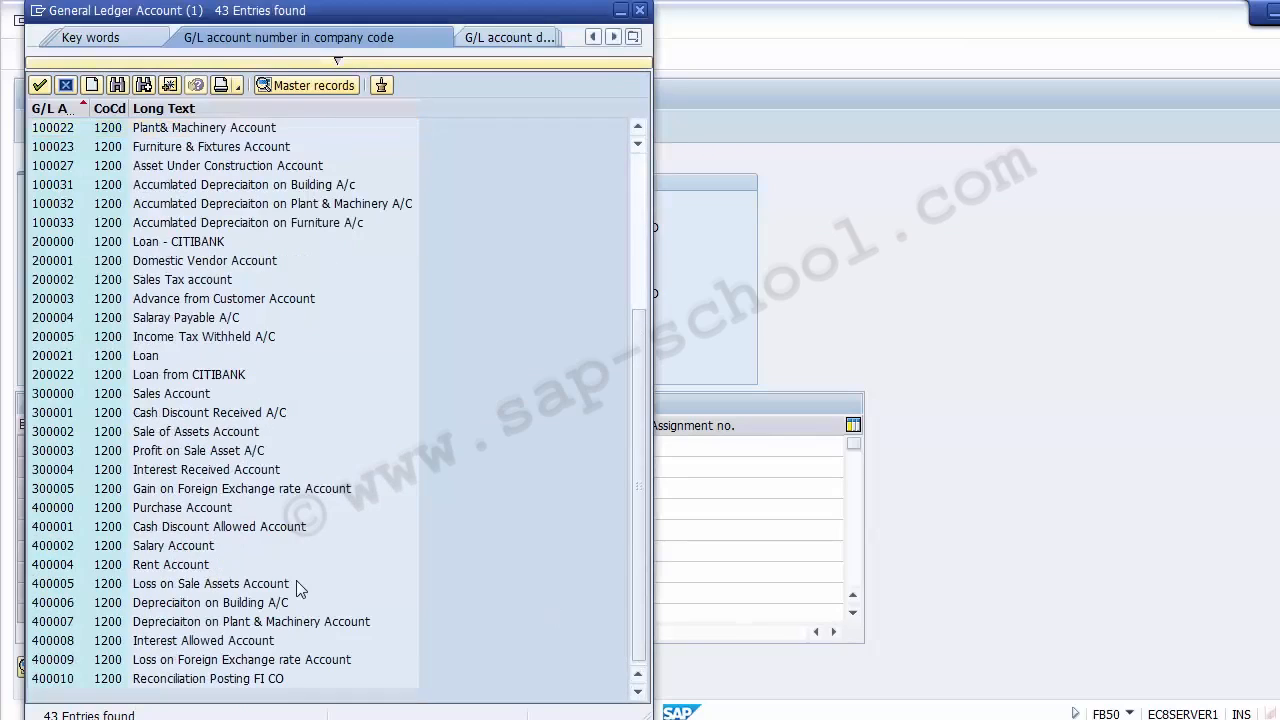
click(152, 546)
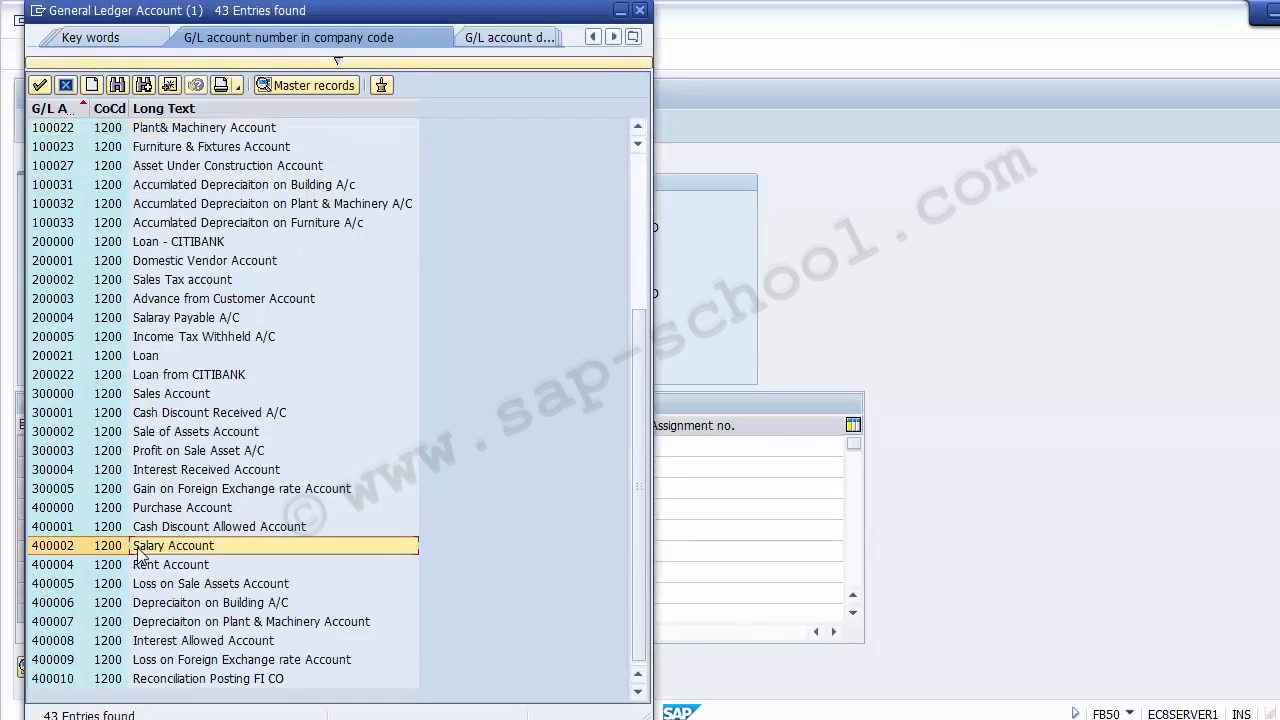
double_click(141, 551)
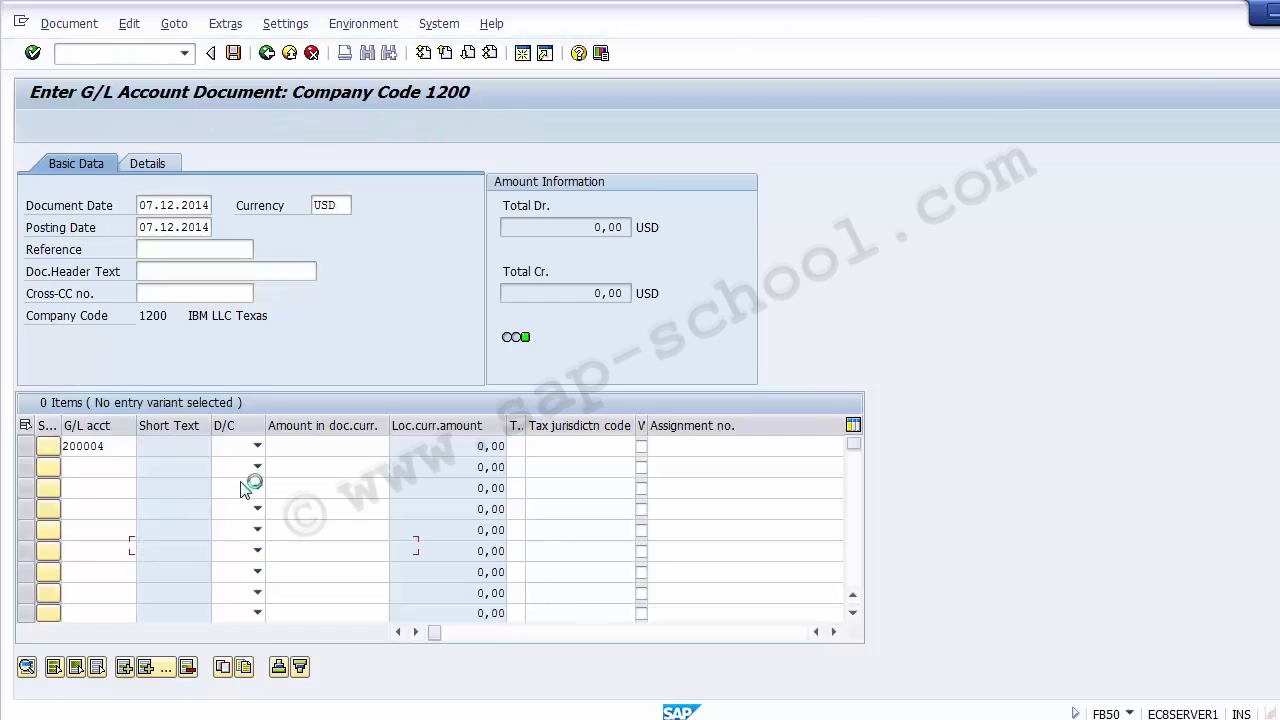
- Change both the document date and the posting date to 27.12.2014
click(148, 205)
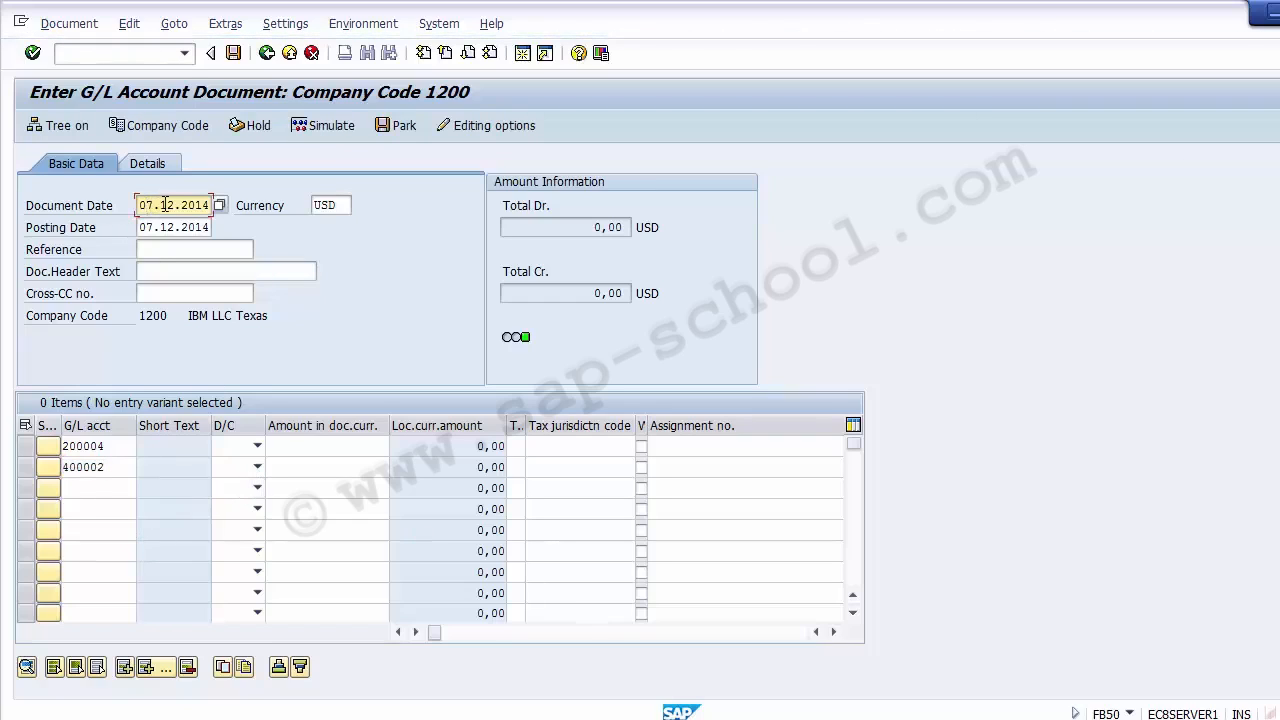
key(BackSpace)
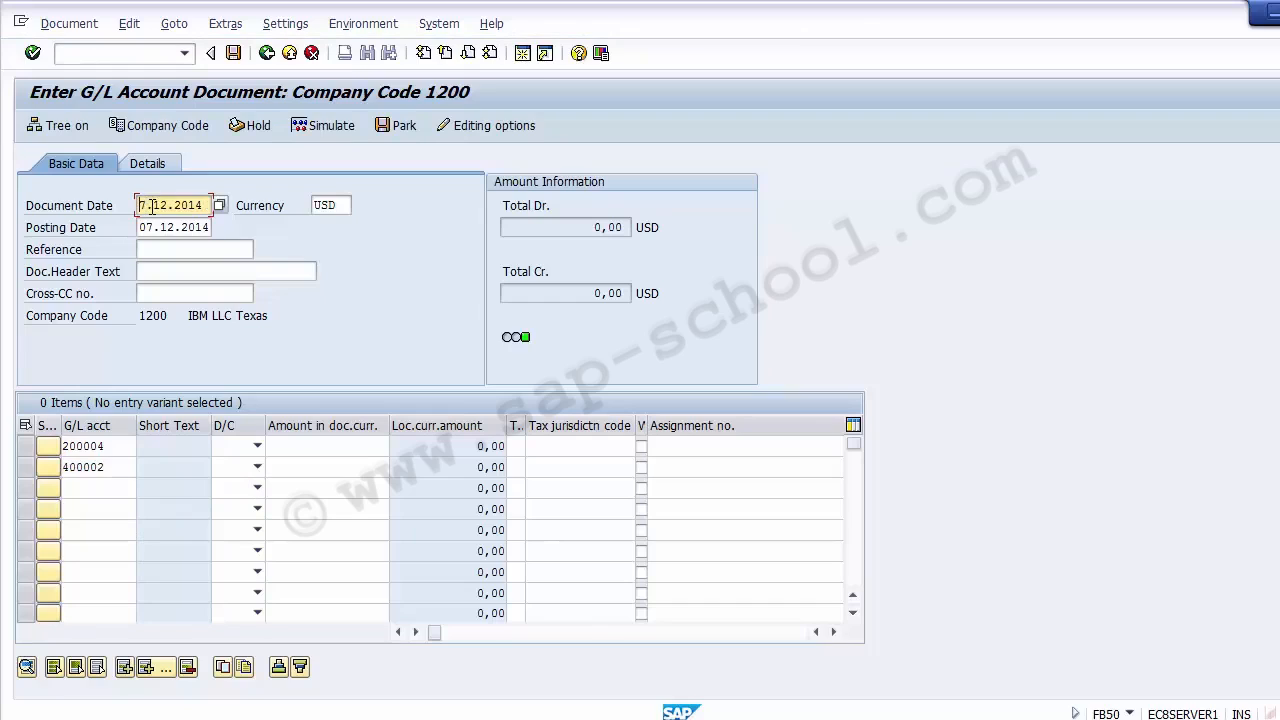
text(2)
key(Tab)
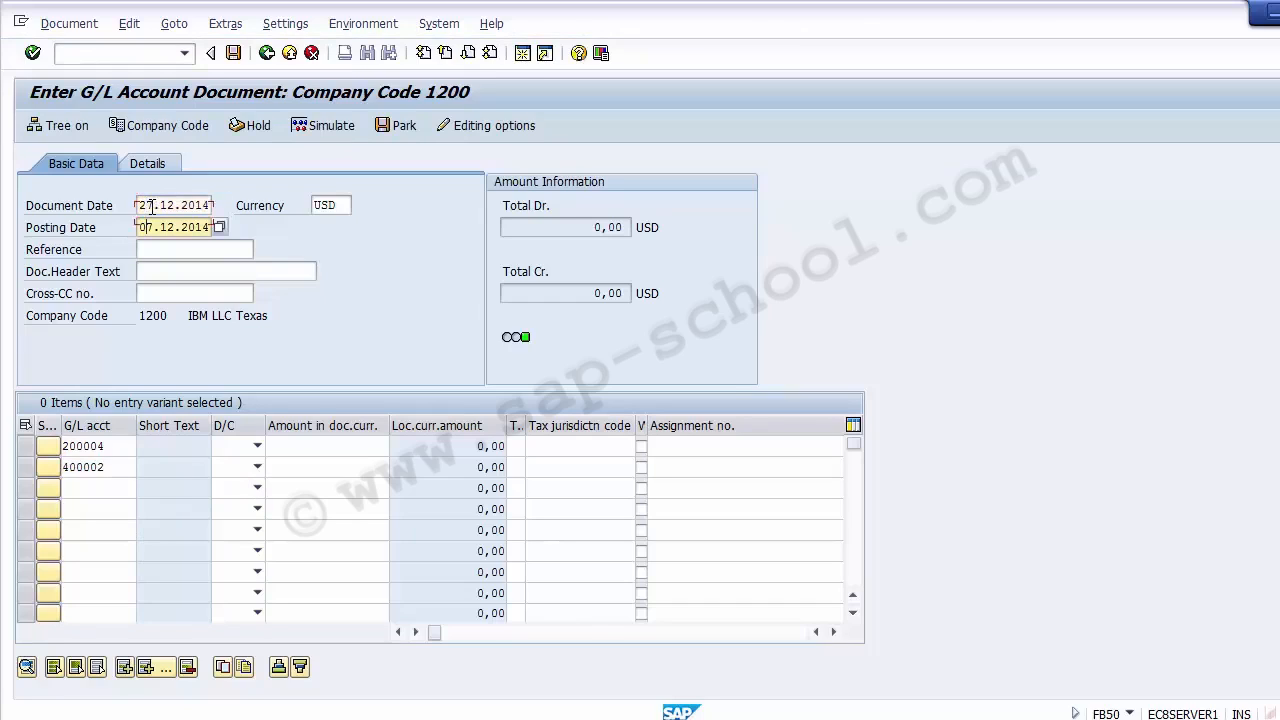
text(2)
- Set the 200004 line item to Credit and the 400002 line item to Debit
click(255, 446)
click(220, 464)
click(232, 467)
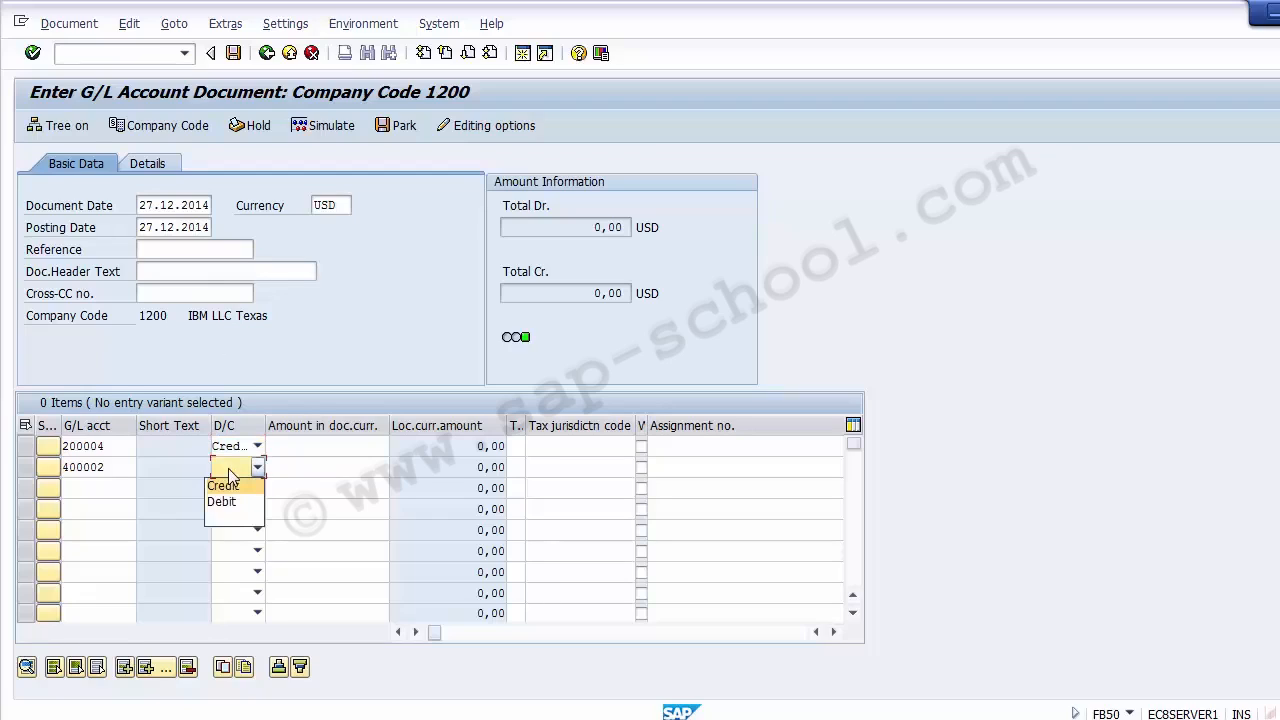
click(224, 500)
- Enter an amount of 30000 in document currency for both the credit and the debit line items
click(319, 445)
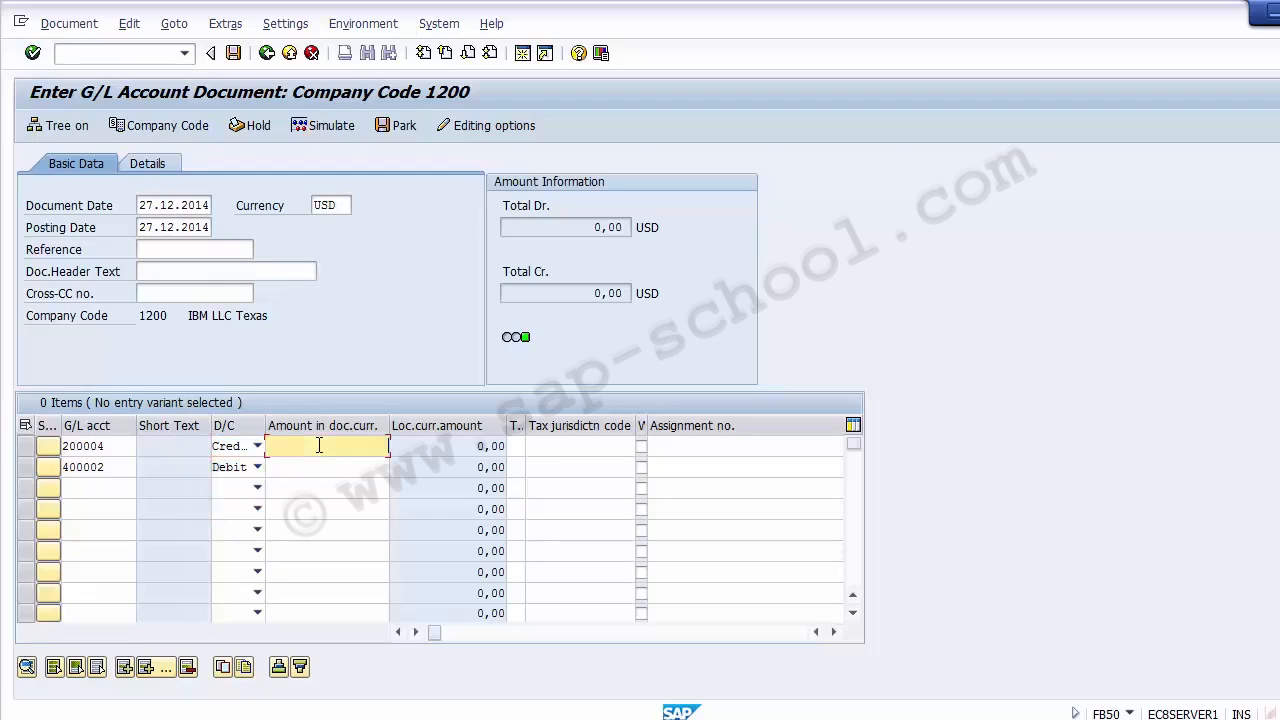
text(0000)
key(Down)
text(3000)
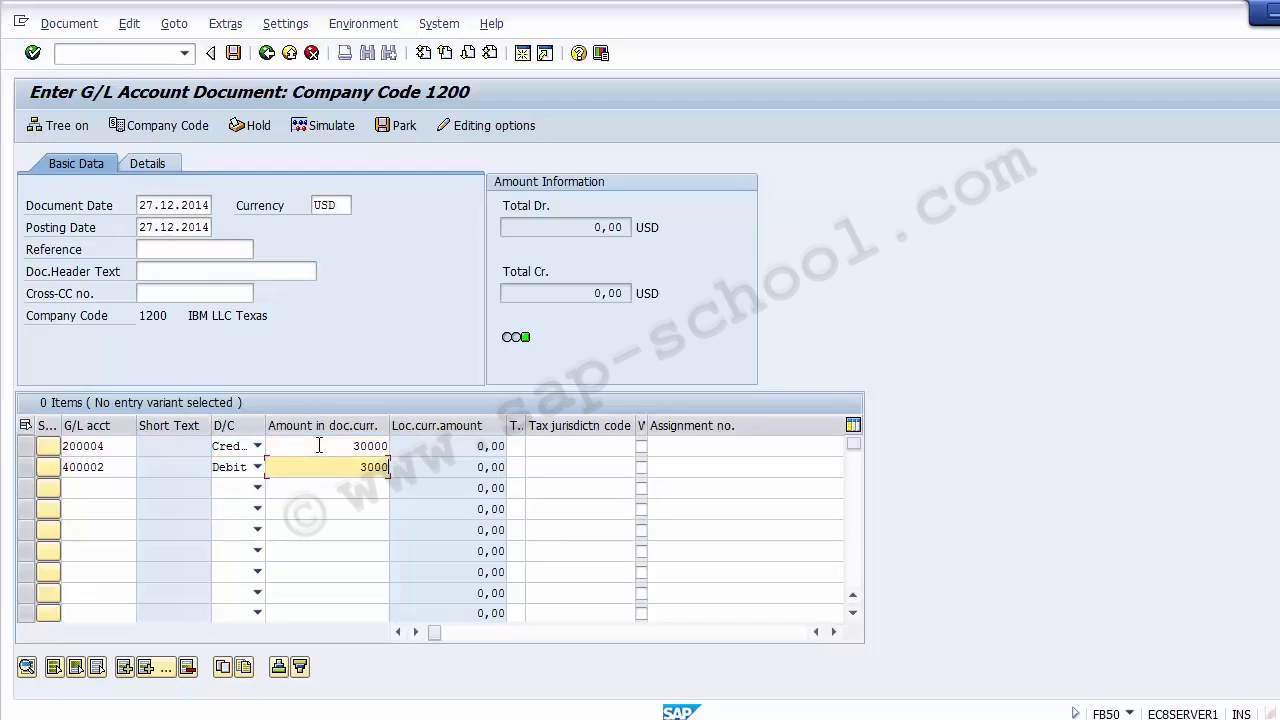
text(0)
key(Tab)
key(Up)
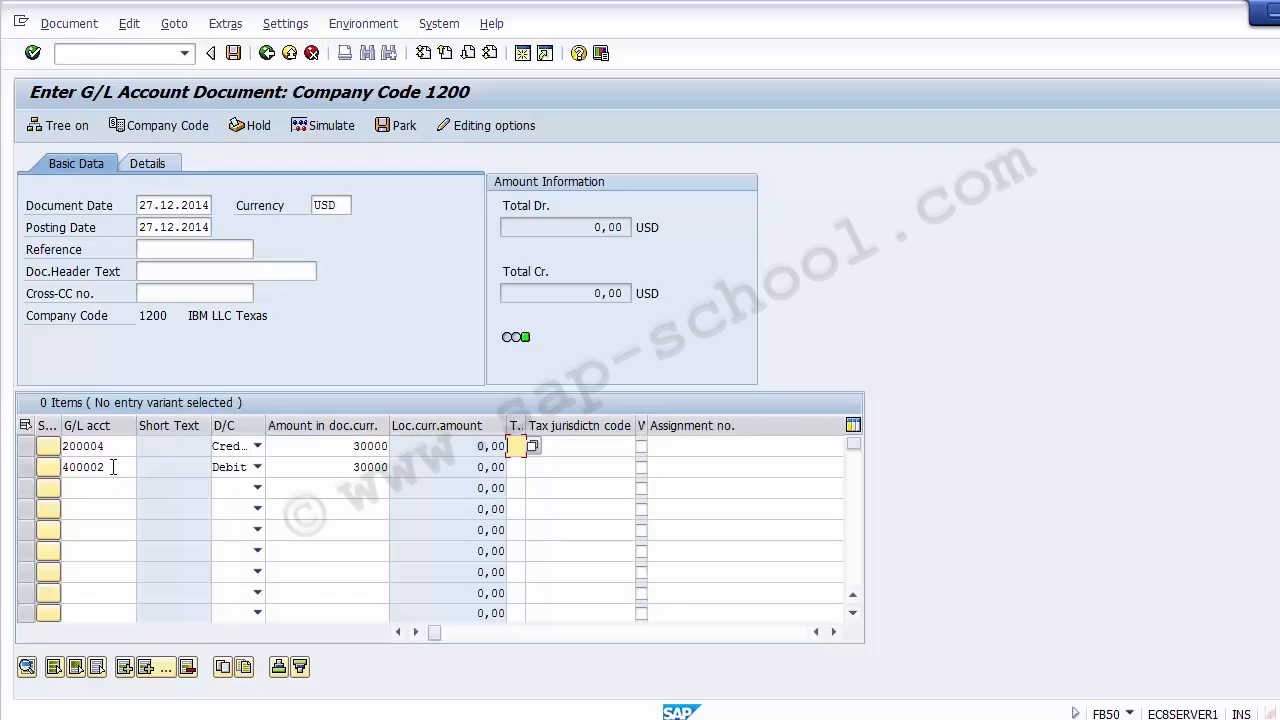
- Open transaction FS00 in a new session and display G/L account 400002 in company code 1200
drag(113, 467, 64, 467)
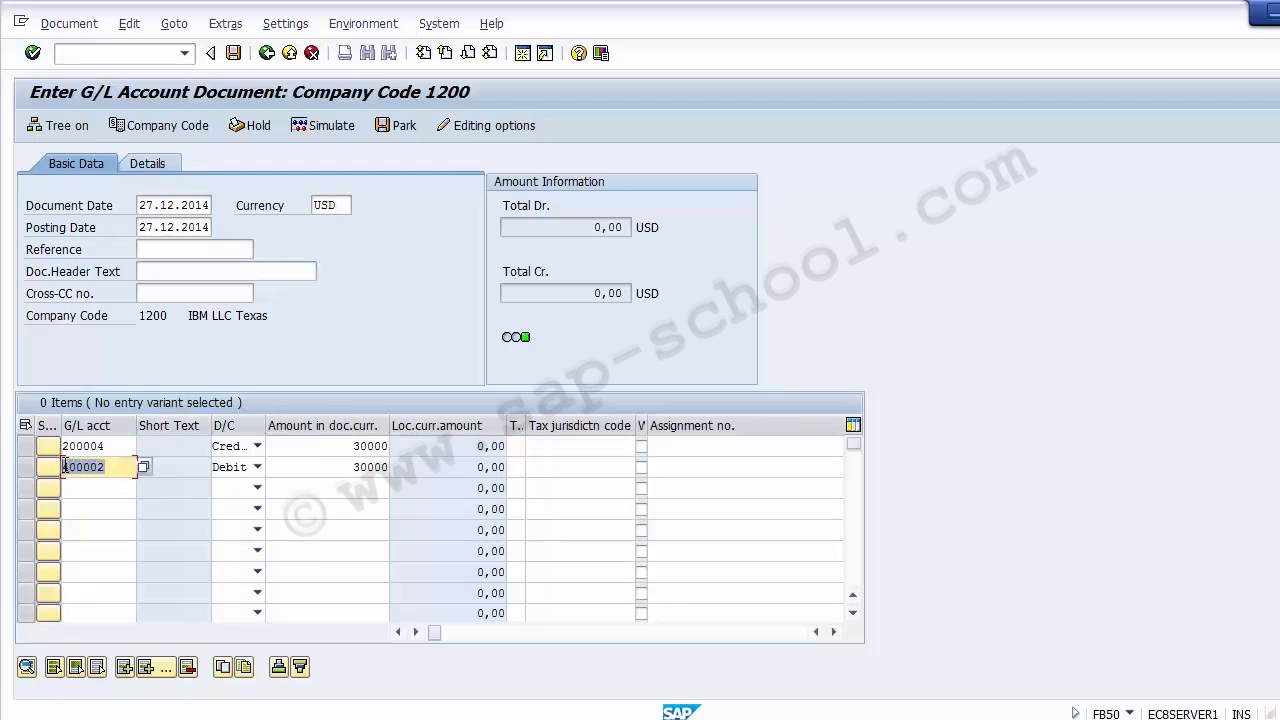
click(64, 467)
click(116, 57)
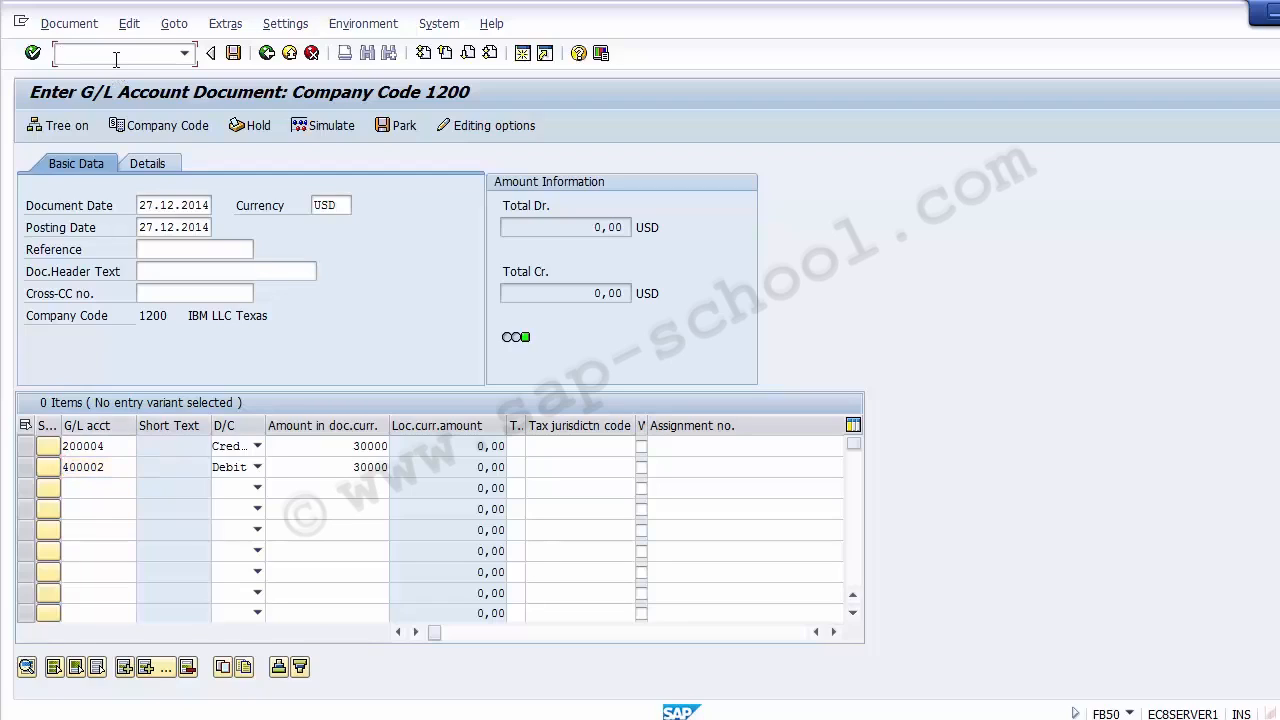
text(/ofb50)
key(Return)
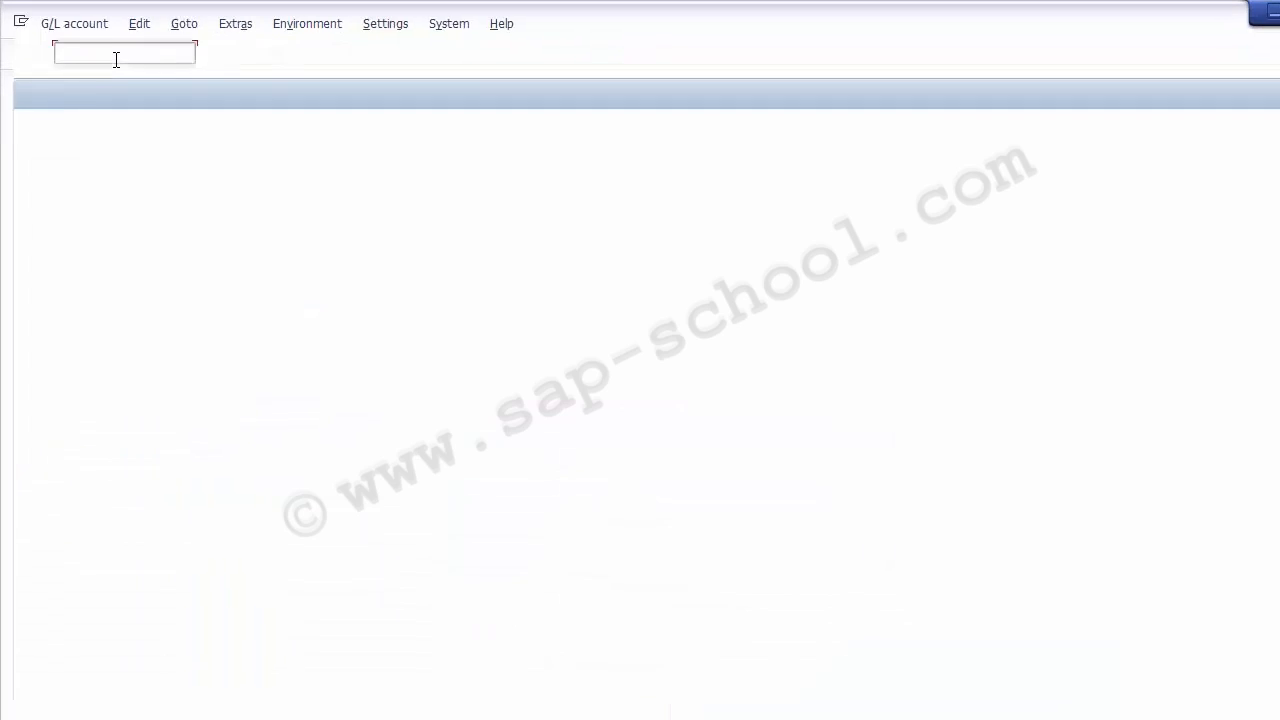
text(400002)
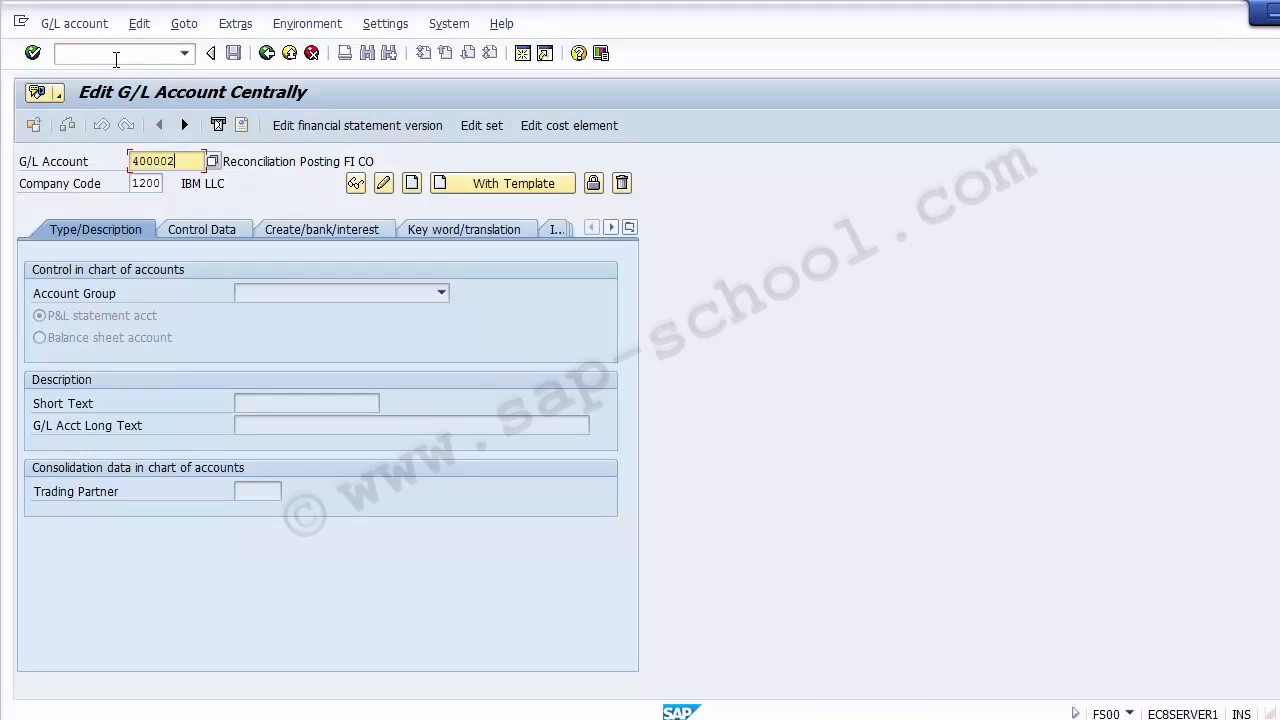
key(Return)
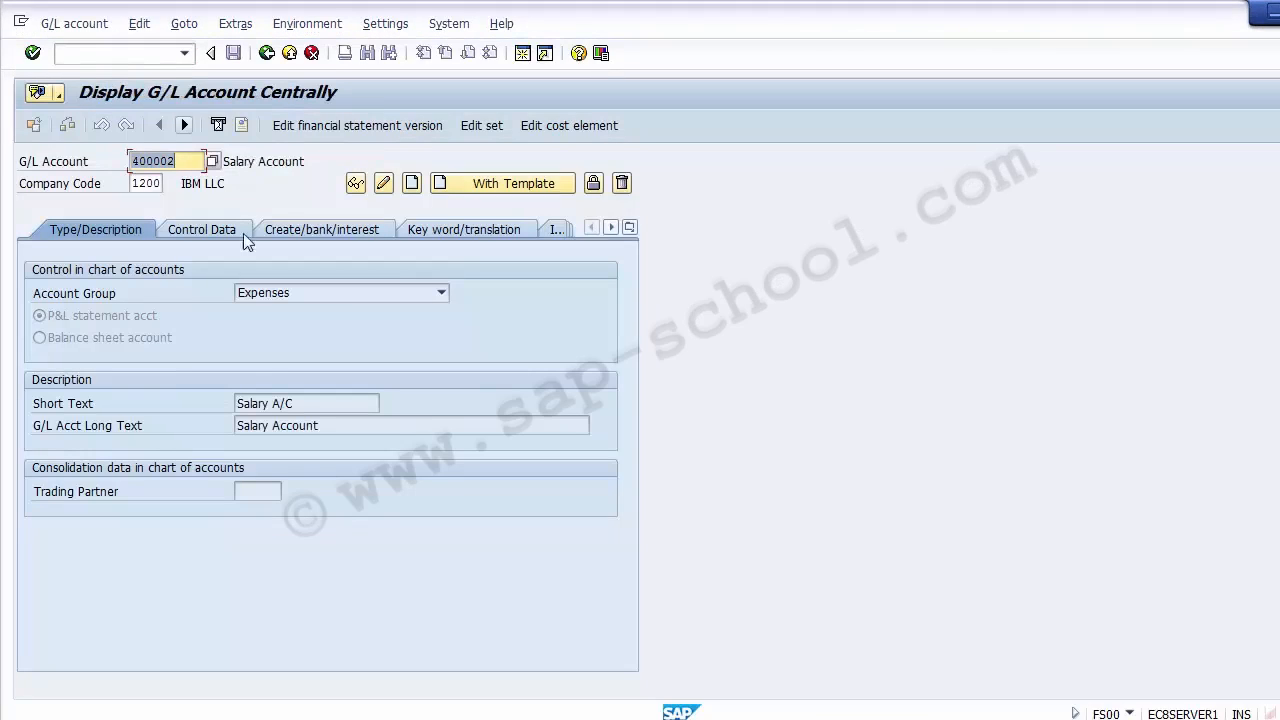
- Open the cost element of G/L account 400002 from its master record and review its number, name and description
click(326, 426)
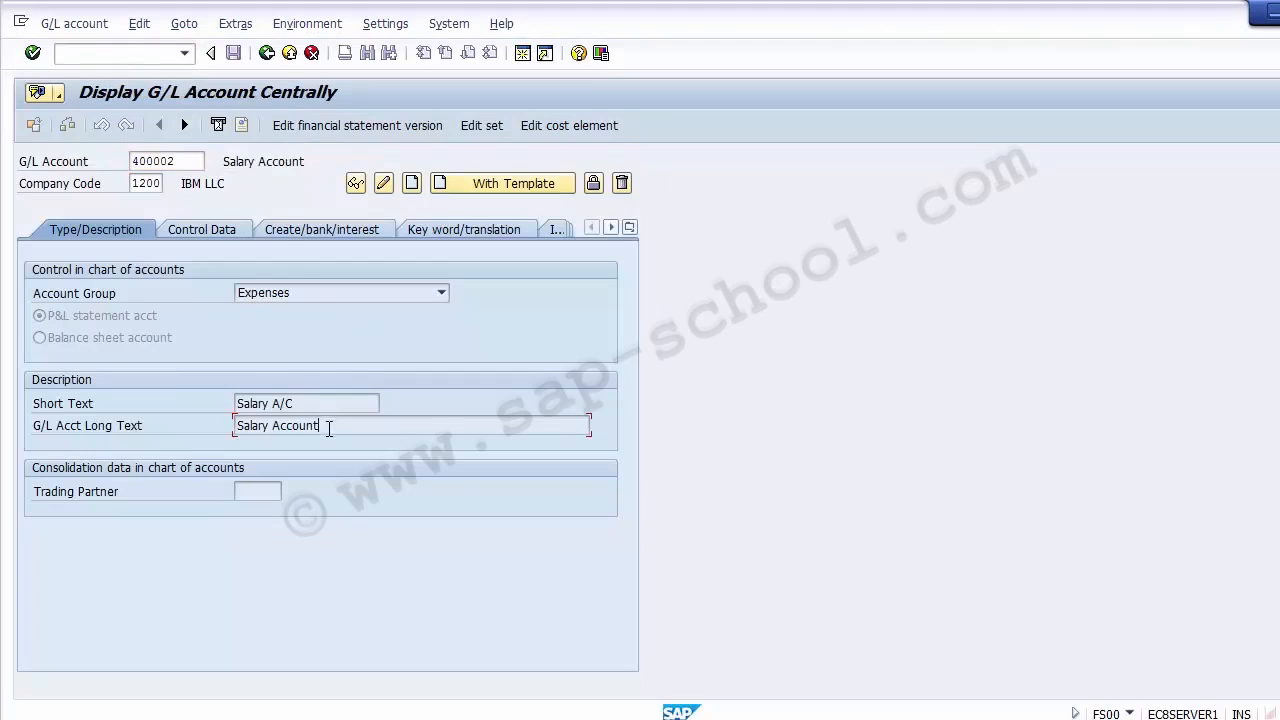
click(262, 155)
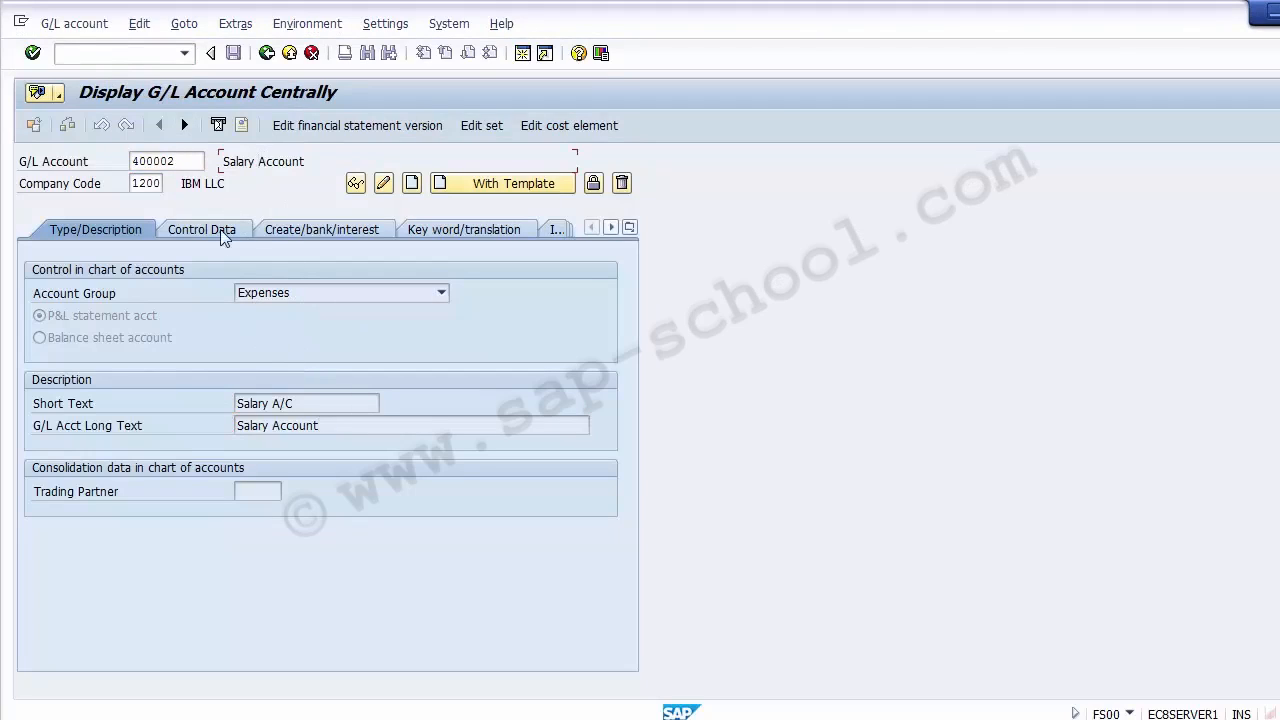
click(566, 127)
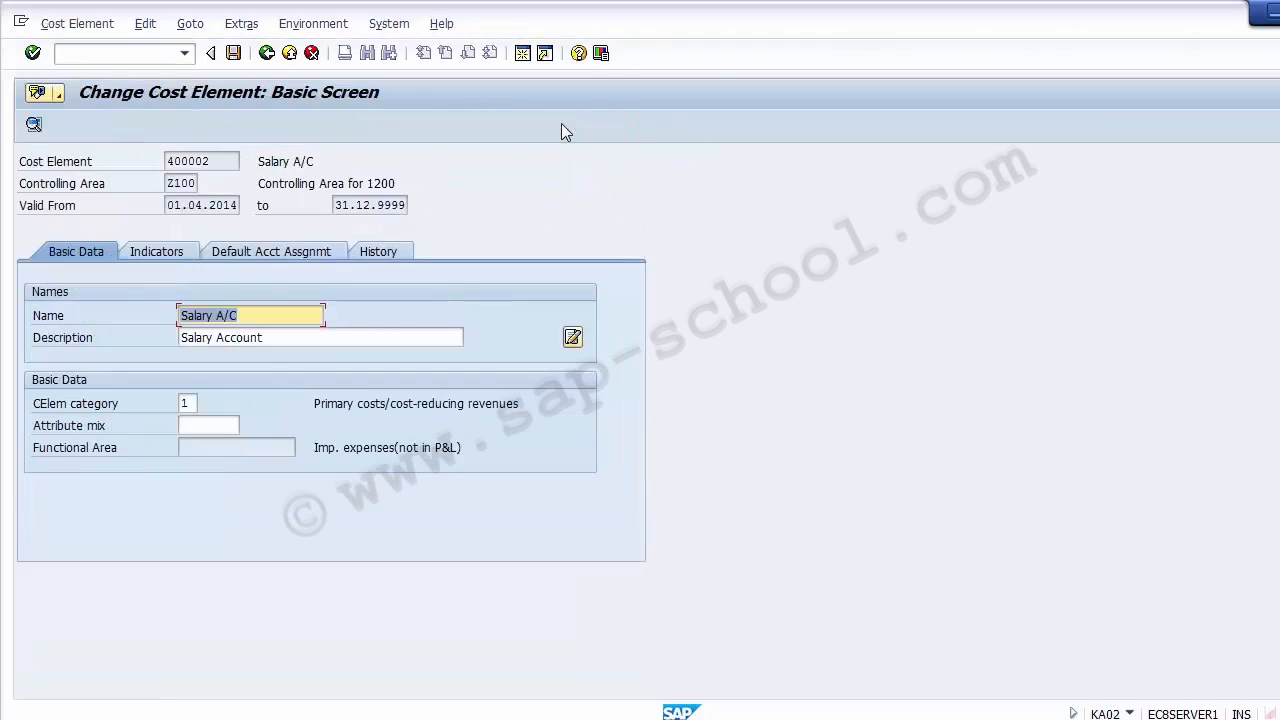
click(212, 162)
drag(212, 162, 137, 156)
click(83, 166)
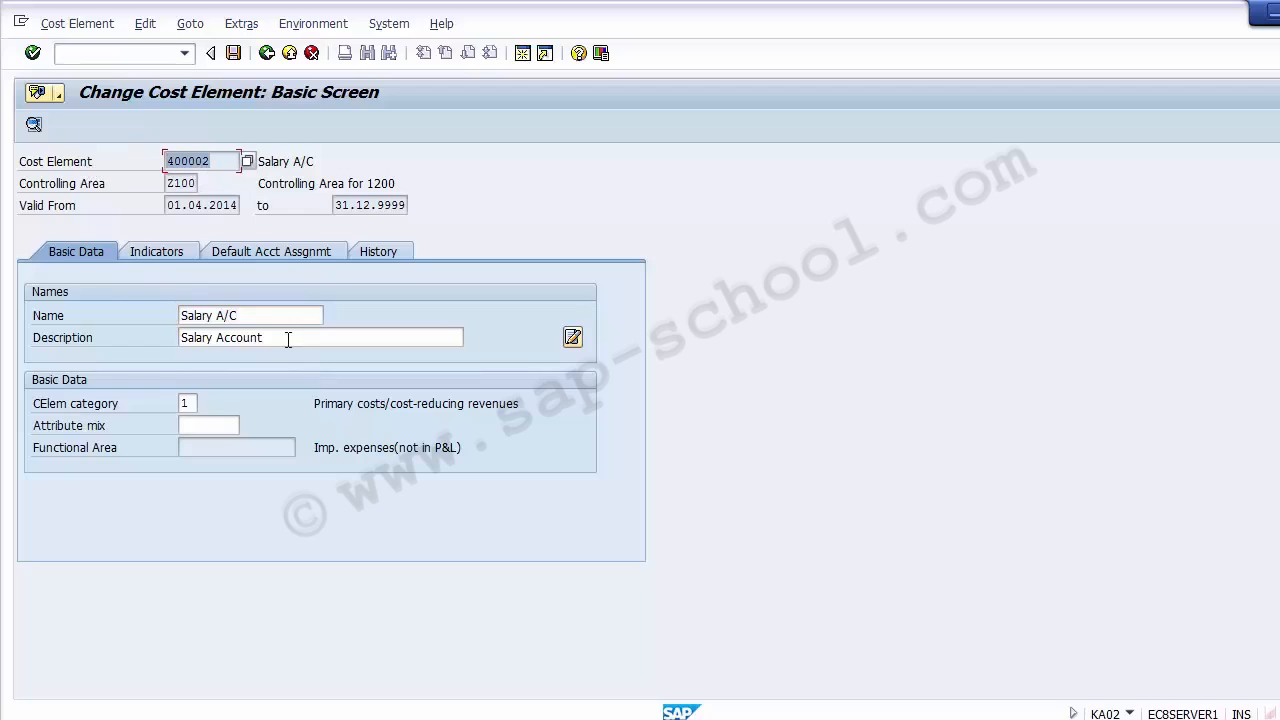
drag(288, 340, 172, 340)
drag(257, 314, 168, 340)
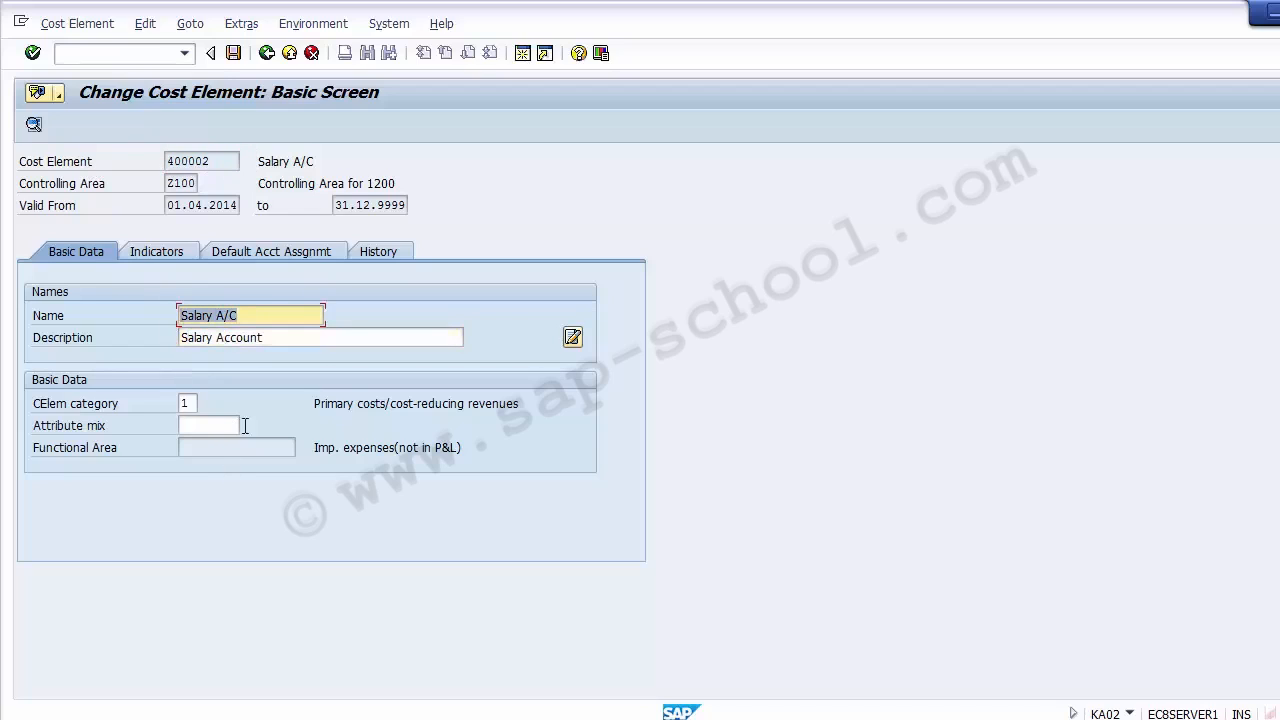
- Leave the cost element and the G/L account master record and return to the G/L document entry session
click(290, 54)
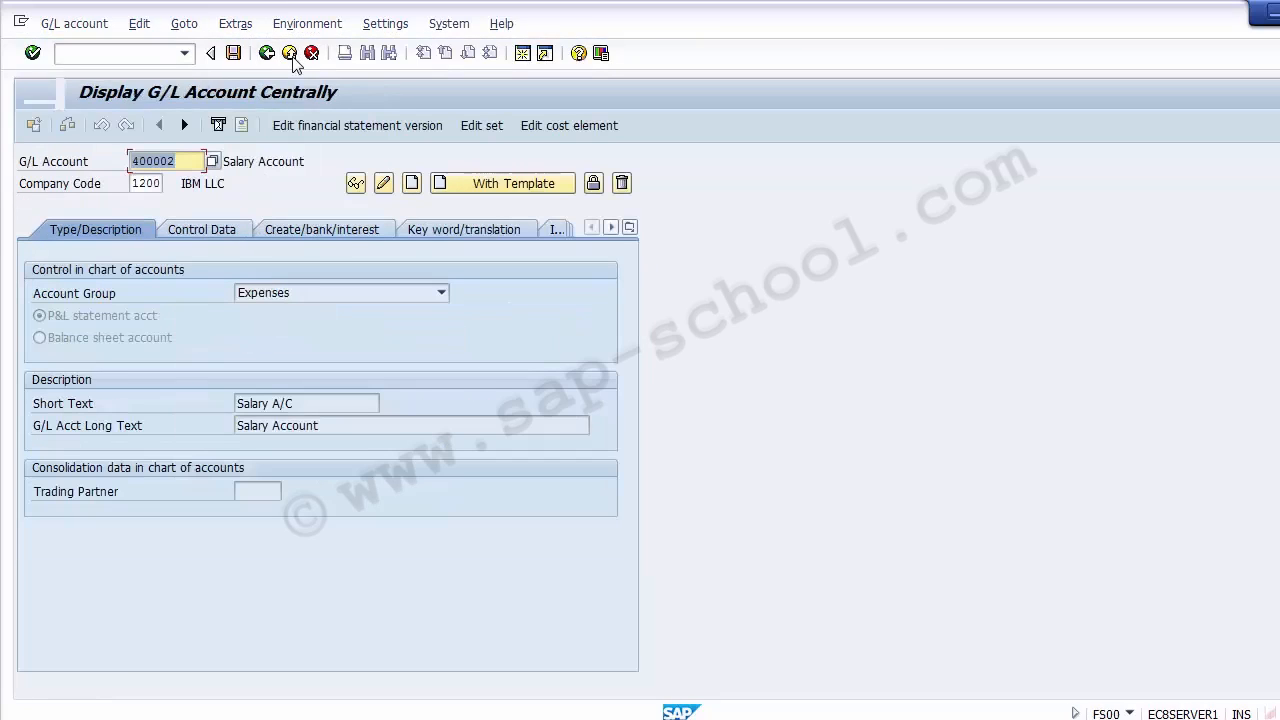
click(290, 54)
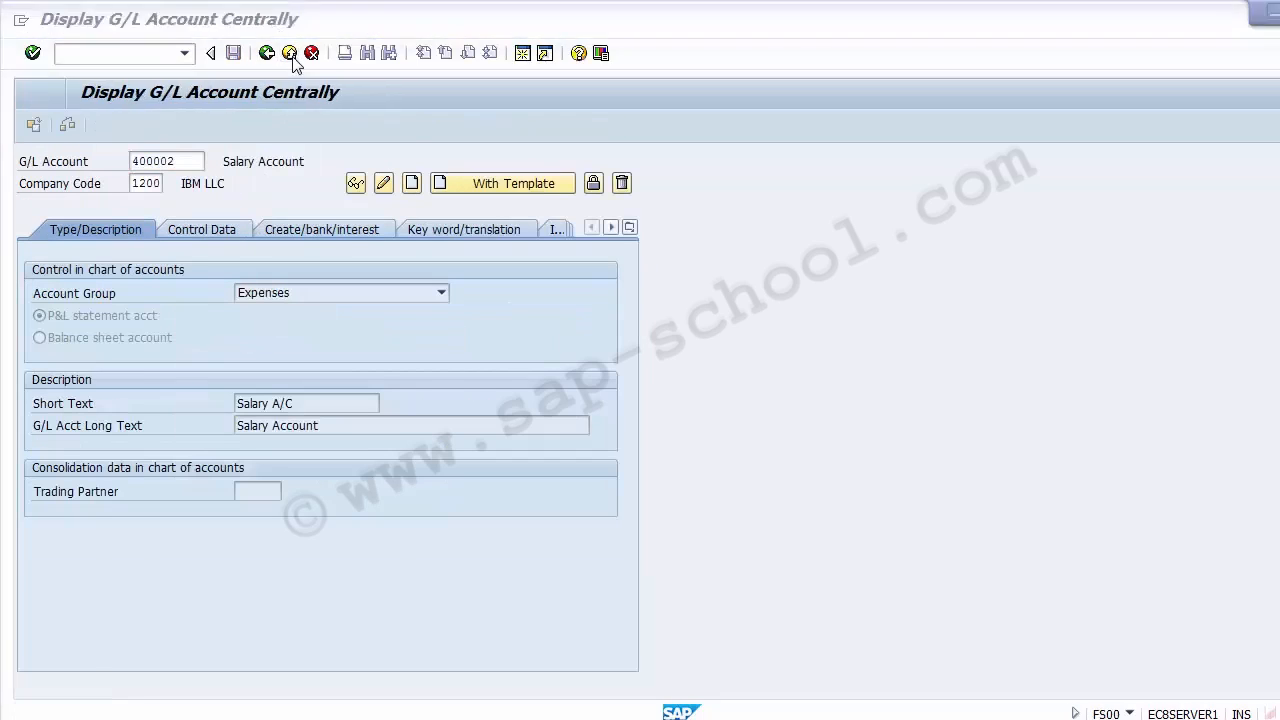
click(321, 462)
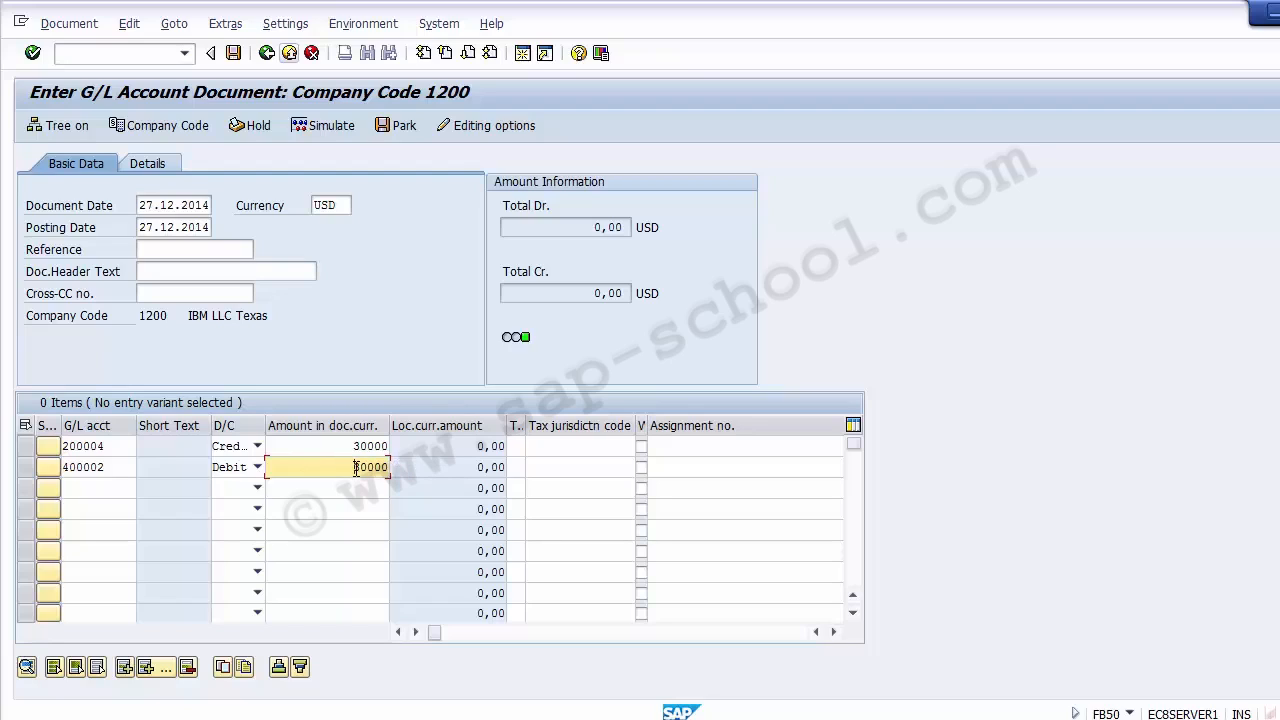
- Assign cost center 110000 to the 400002 debit line item, picking it from the cost centers of controlling area Z100 and company code 1200
key(Tab)
key(Tab)
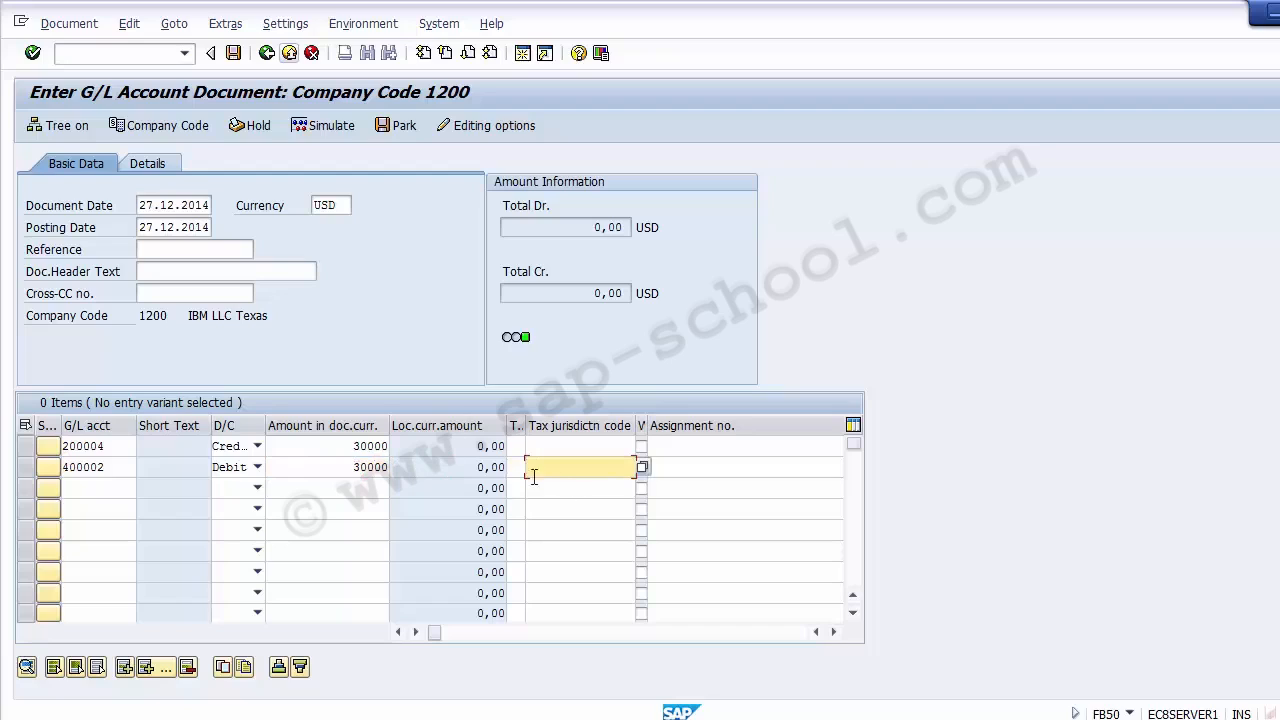
click(707, 466)
click(833, 632)
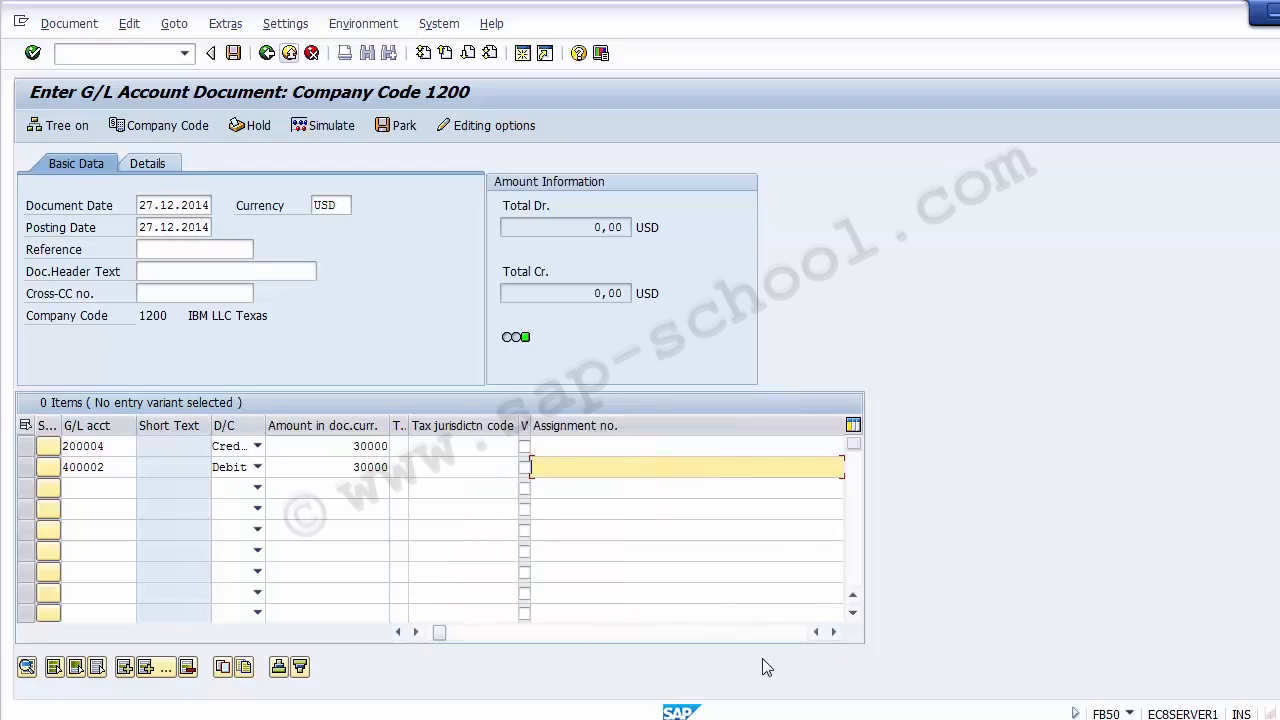
click(833, 632)
click(833, 632)
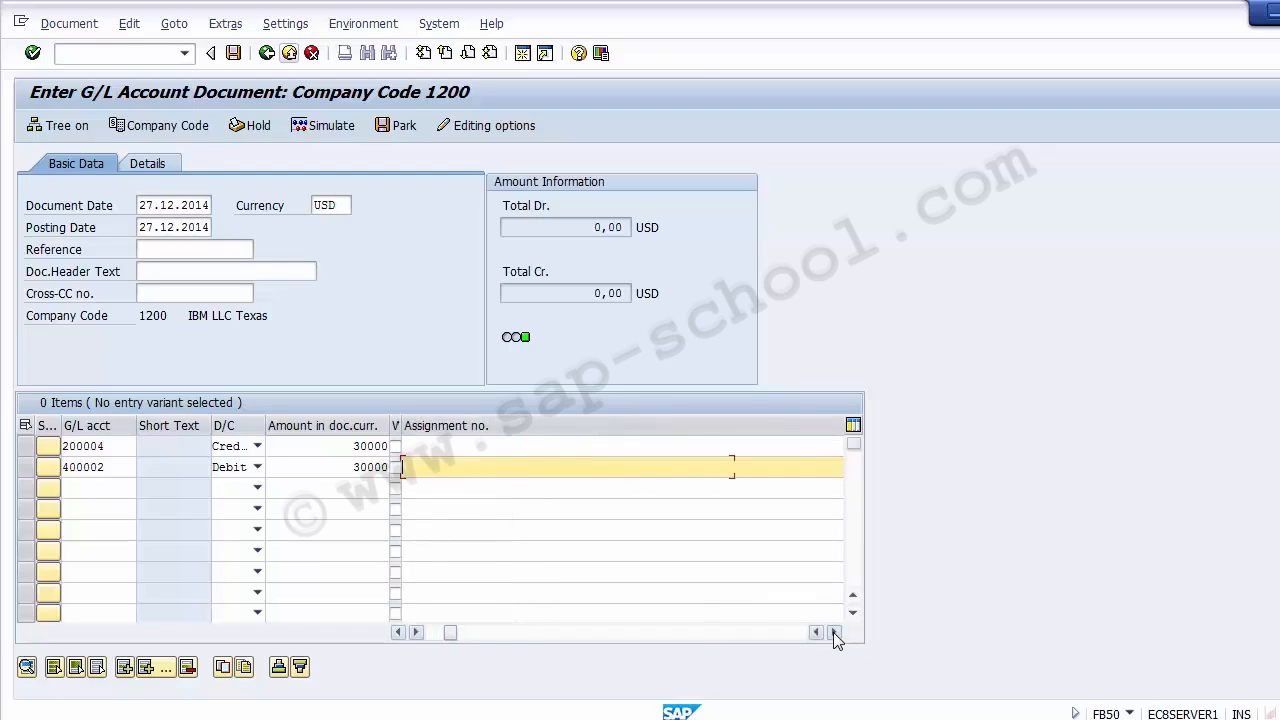
click(833, 632)
click(833, 632)
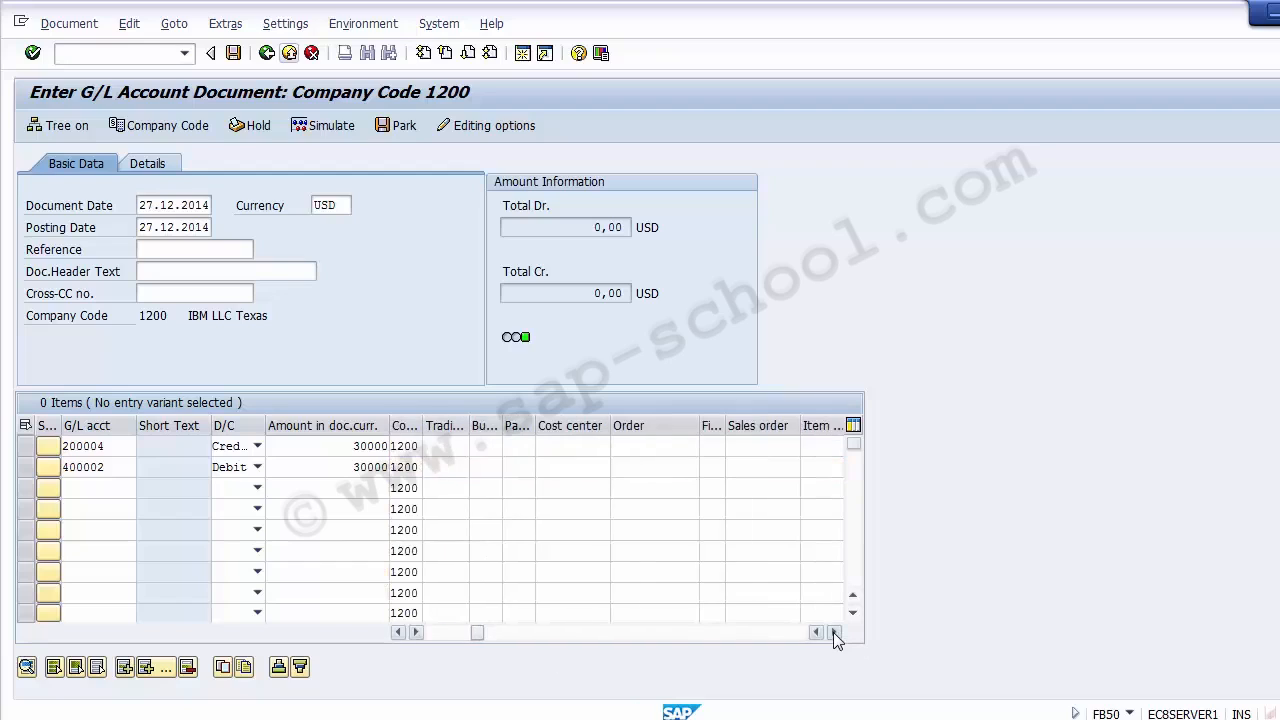
click(588, 467)
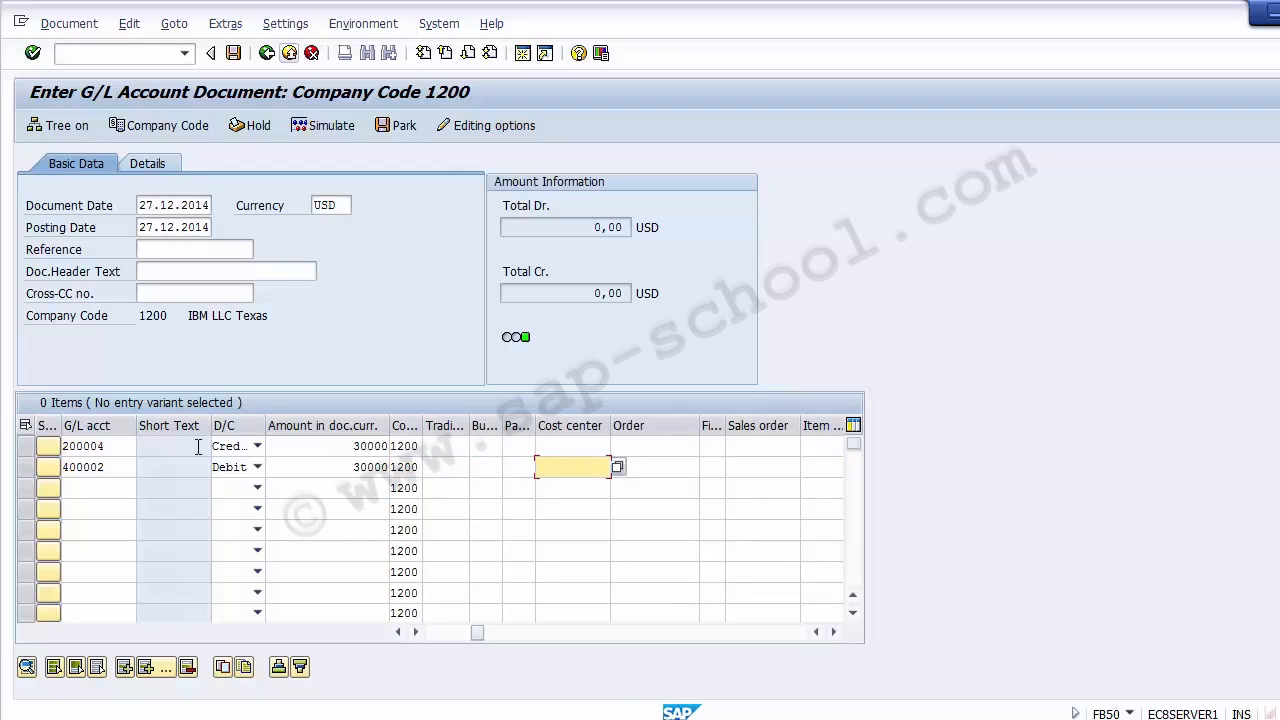
click(116, 467)
click(27, 475)
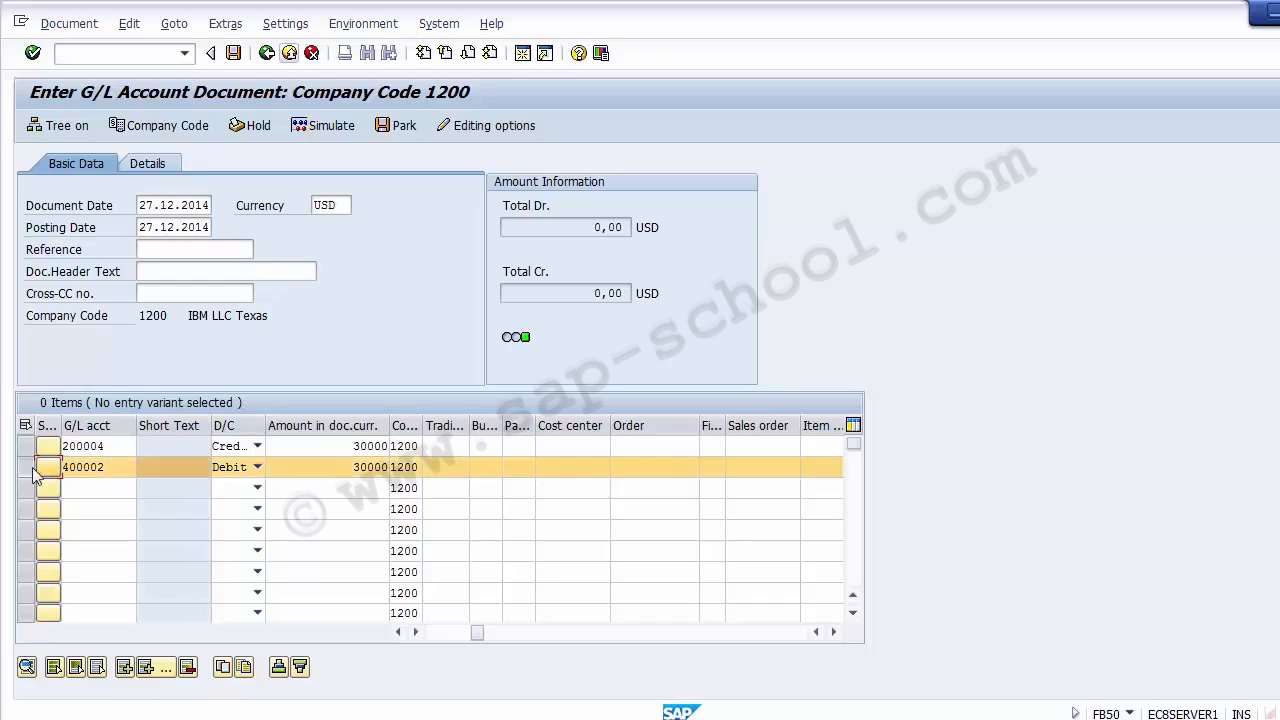
click(567, 470)
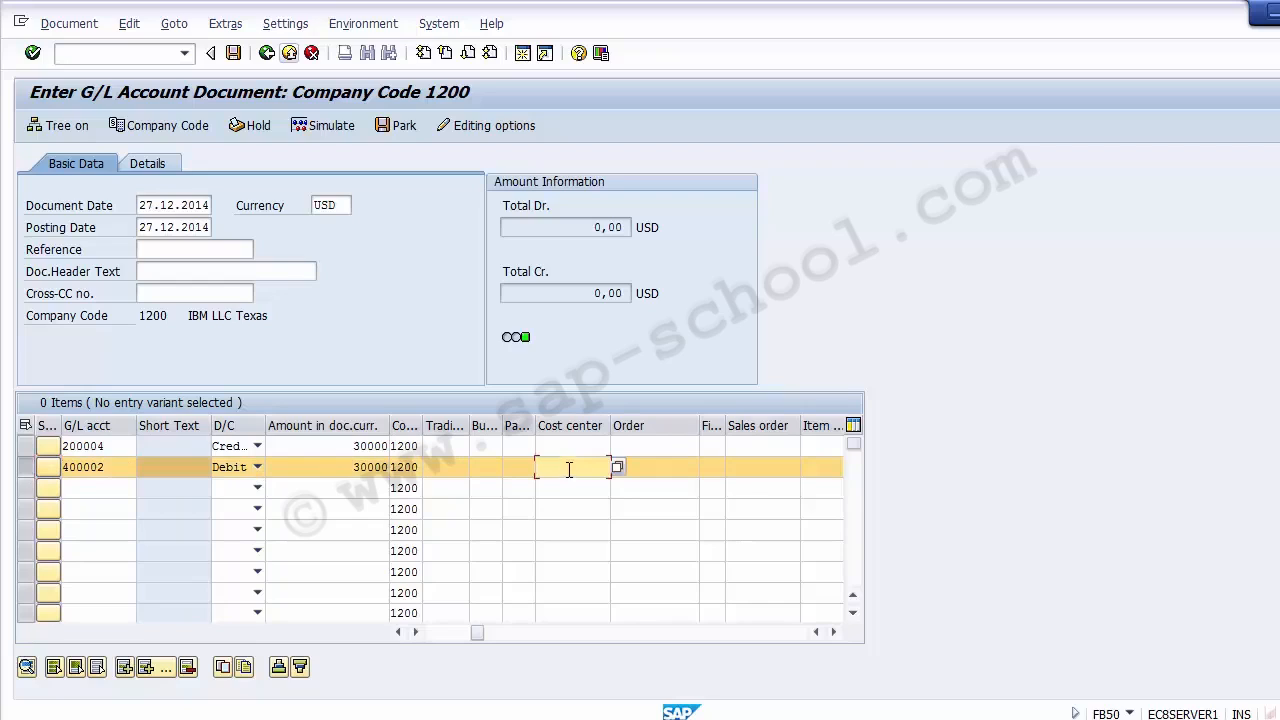
click(617, 468)
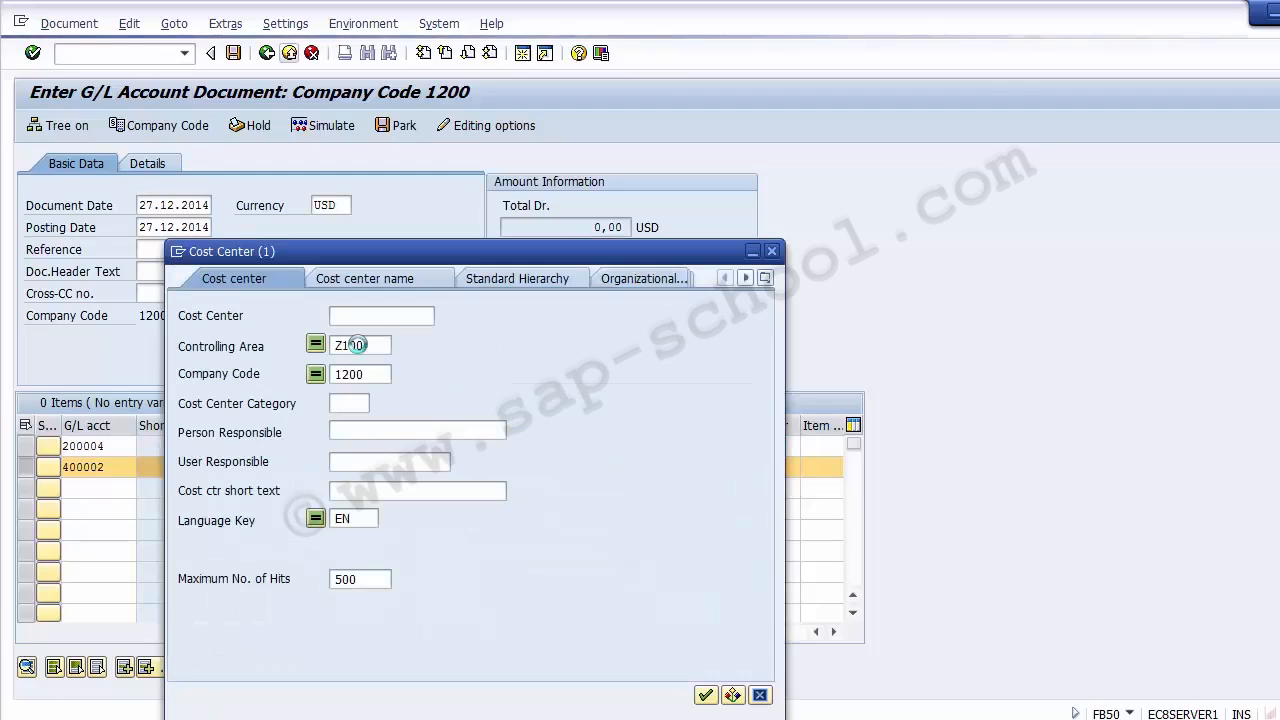
click(705, 695)
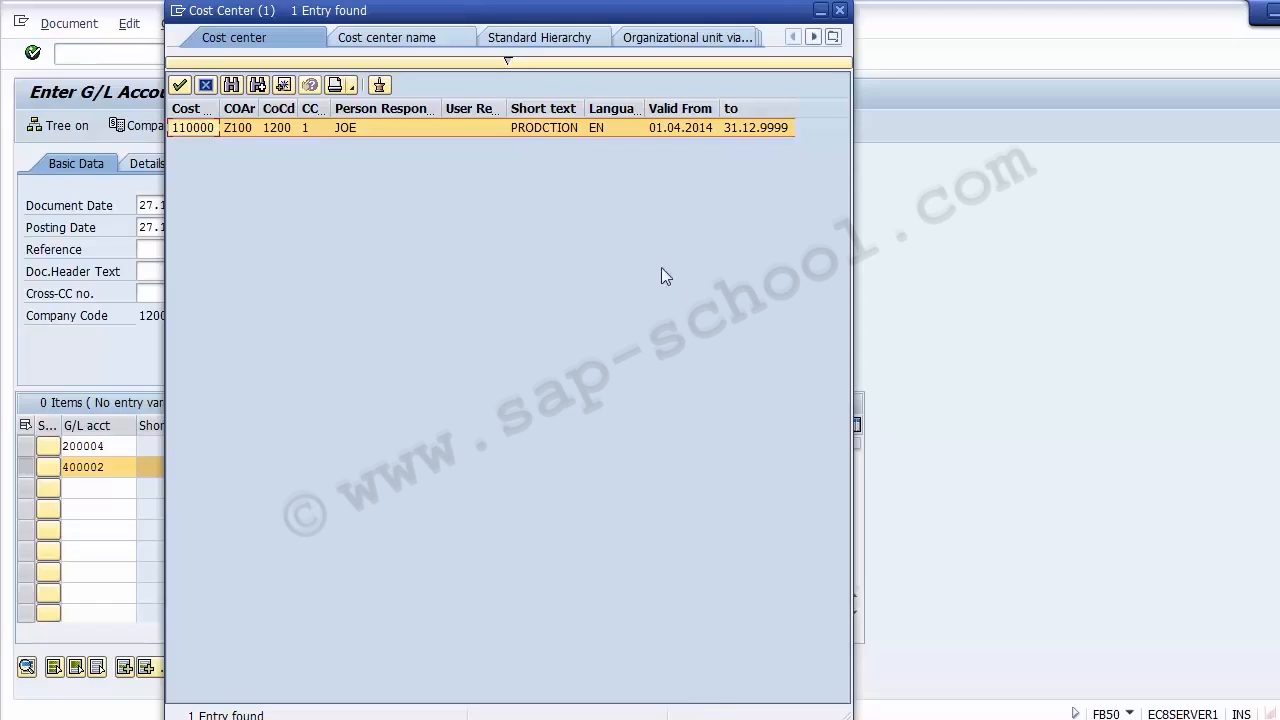
click(546, 128)
double_click(535, 127)
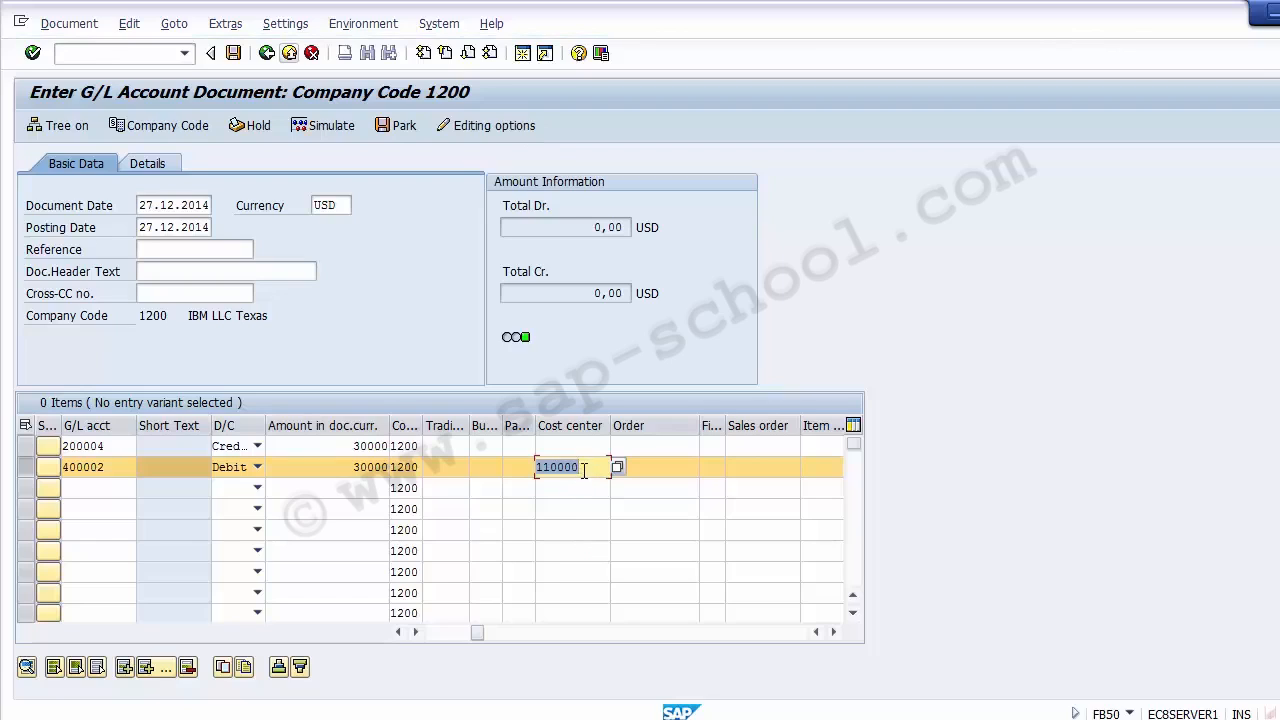
- Try to assign cost center 110000 to the 200004 credit line item as well and simulate the posting
click(572, 448)
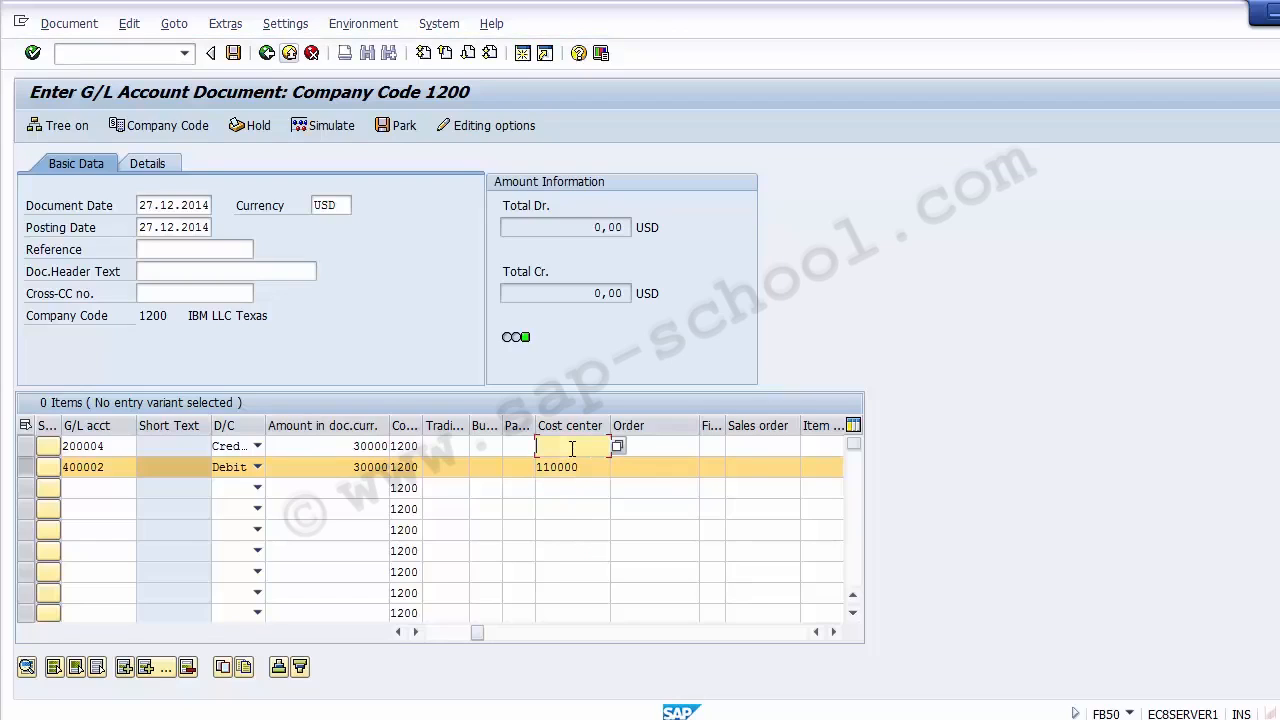
text(110000)
click(366, 308)
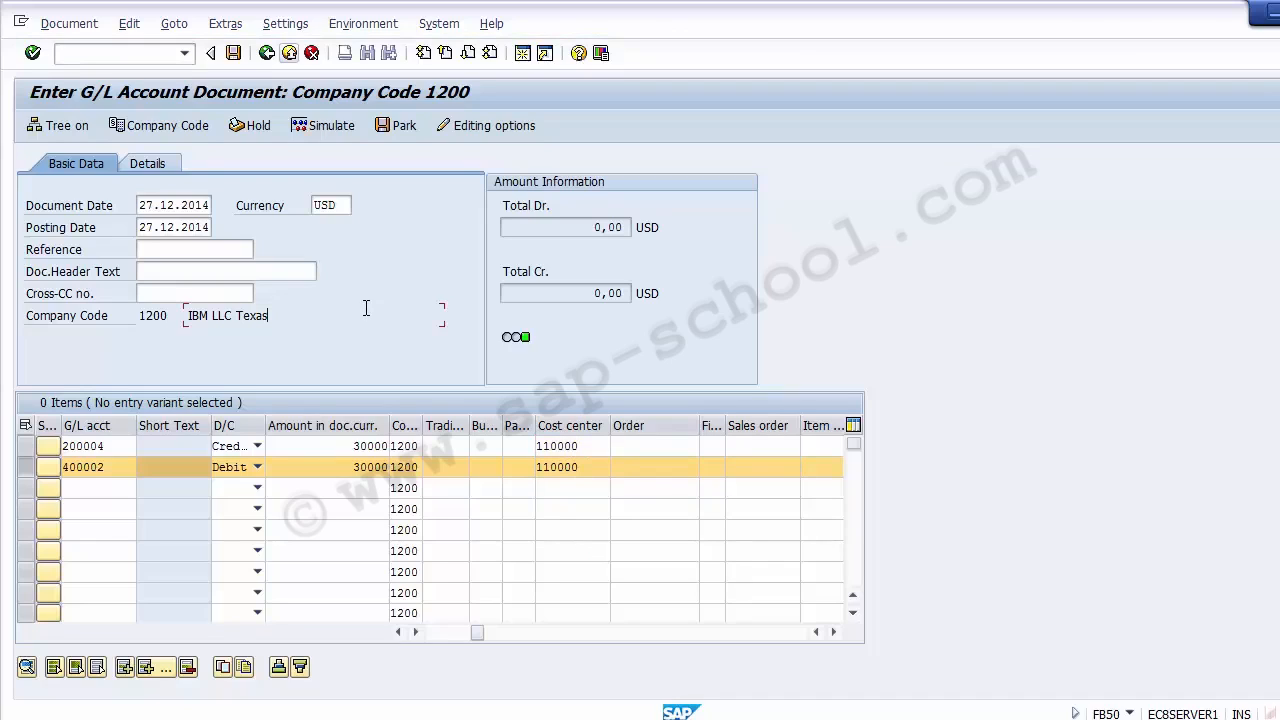
key(Return)
click(327, 136)
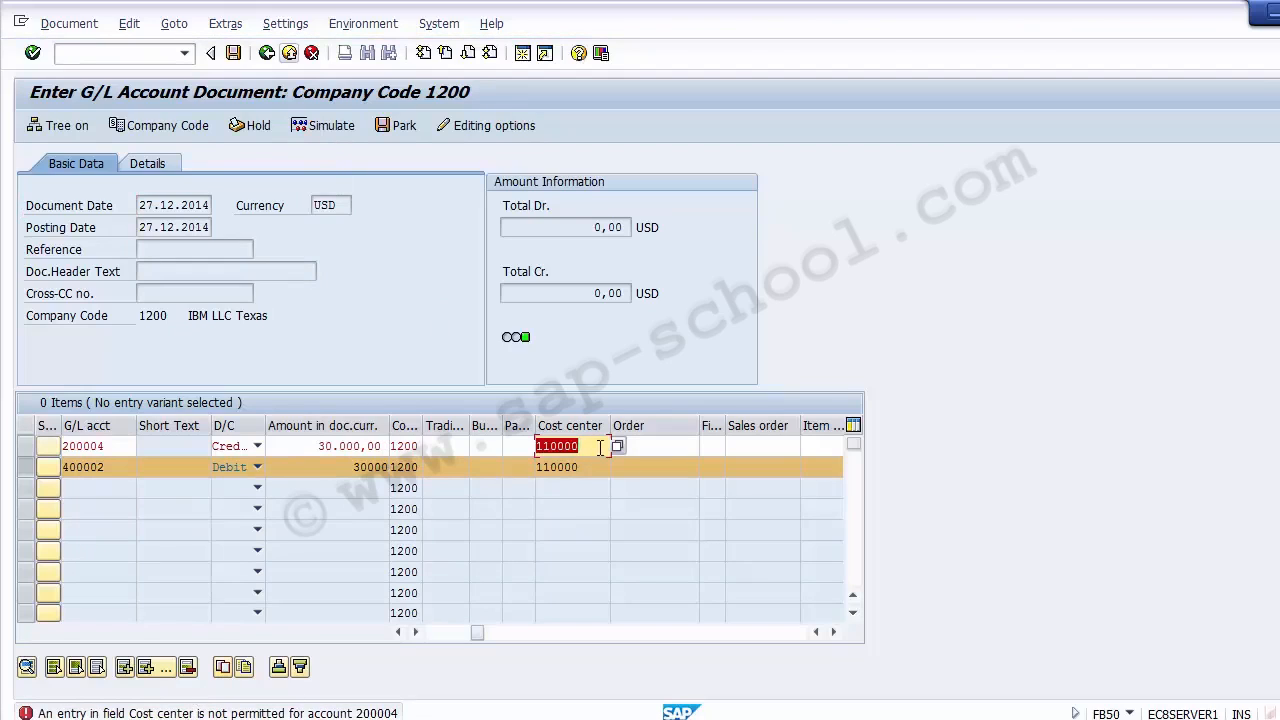
- Clear the cost center of the 200004 line item and simulate the document posting
key(Delete)
click(115, 470)
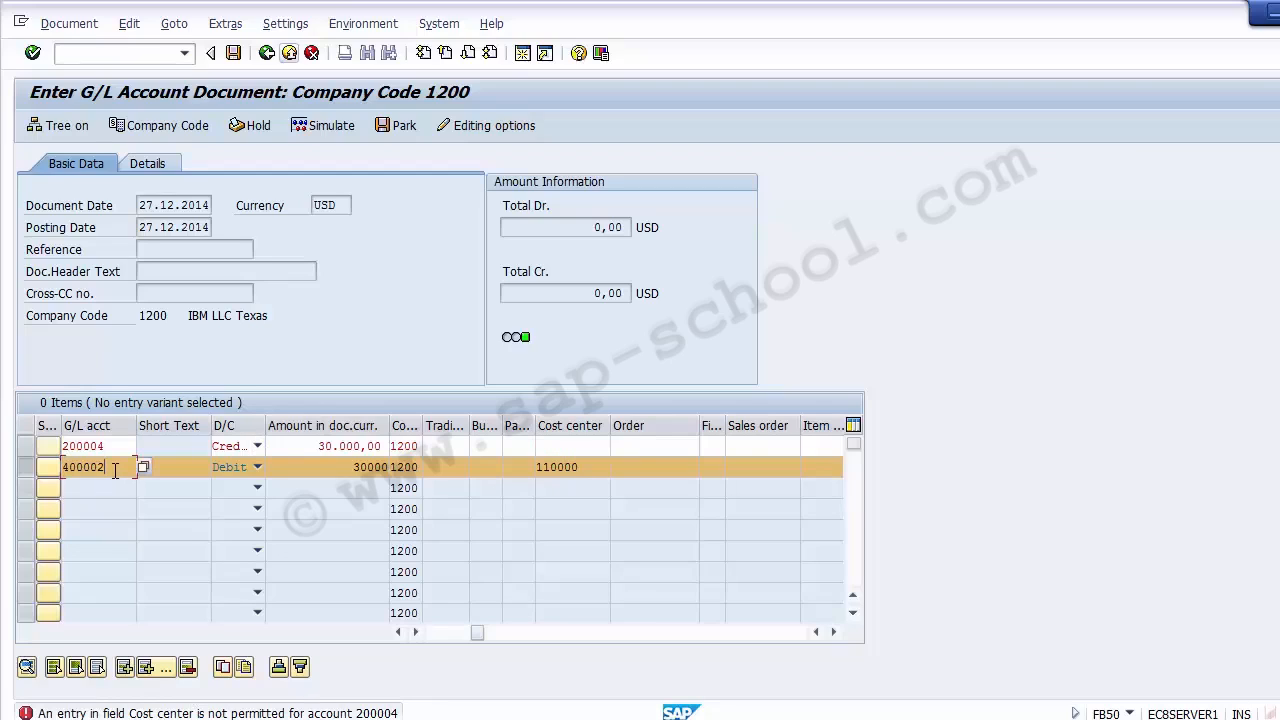
click(586, 470)
click(333, 130)
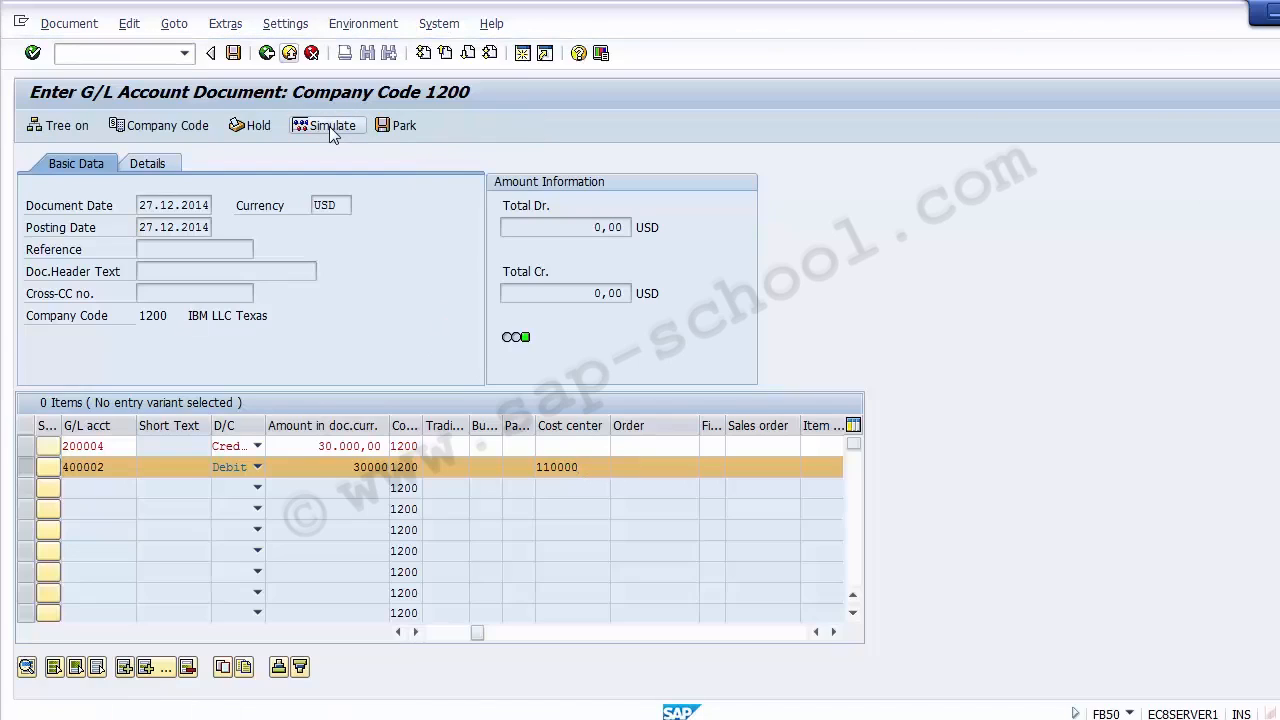
click(333, 128)
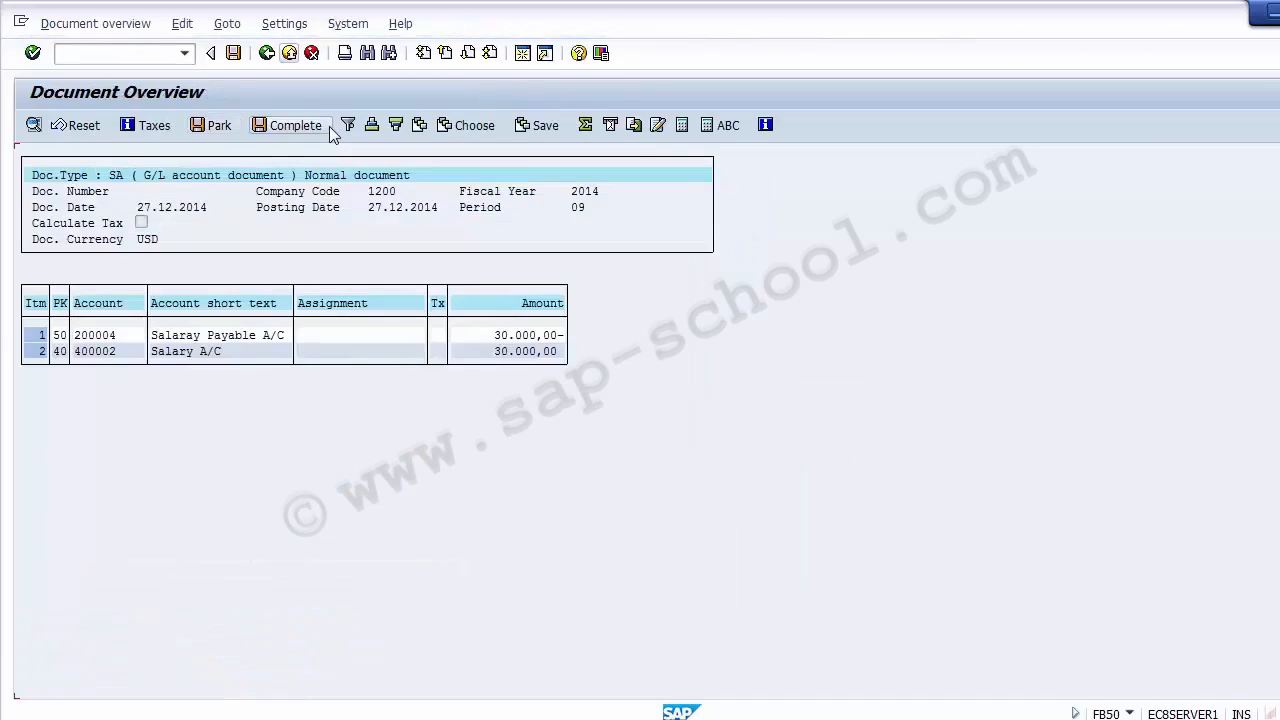
- Check the Salary Payable line in the simulated document overview and post the document
click(197, 336)
click(189, 336)
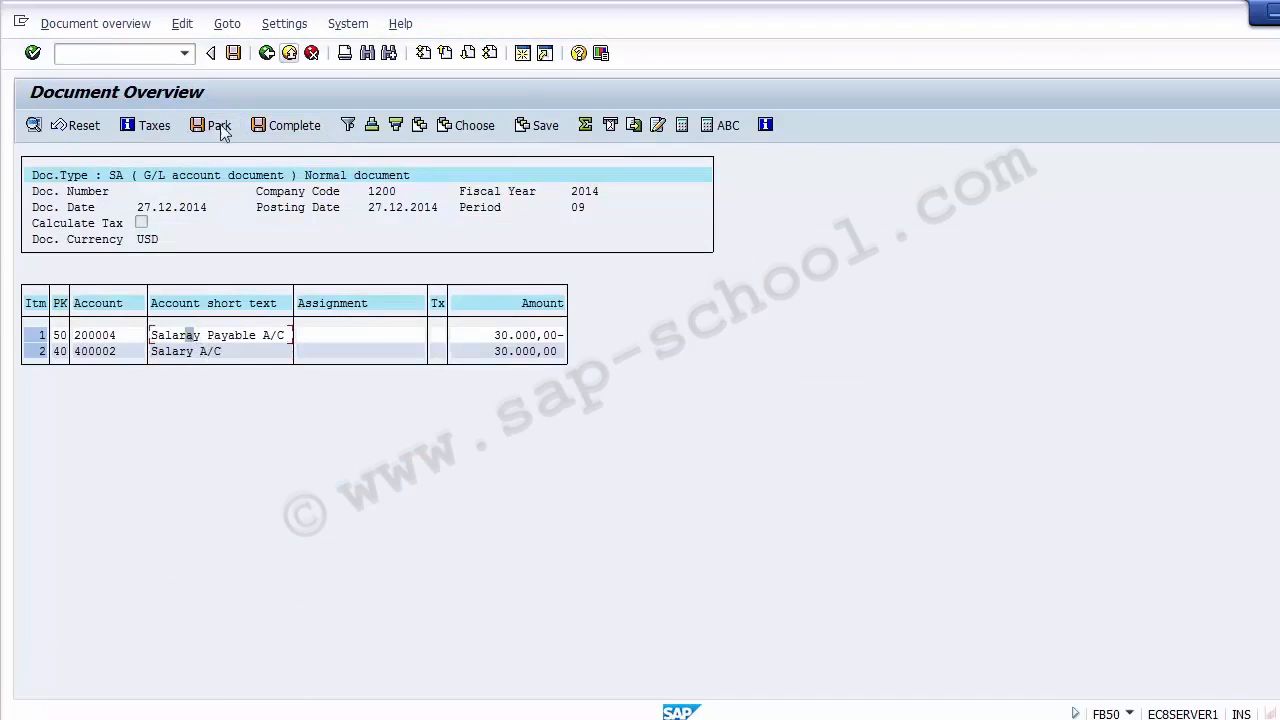
click(232, 53)
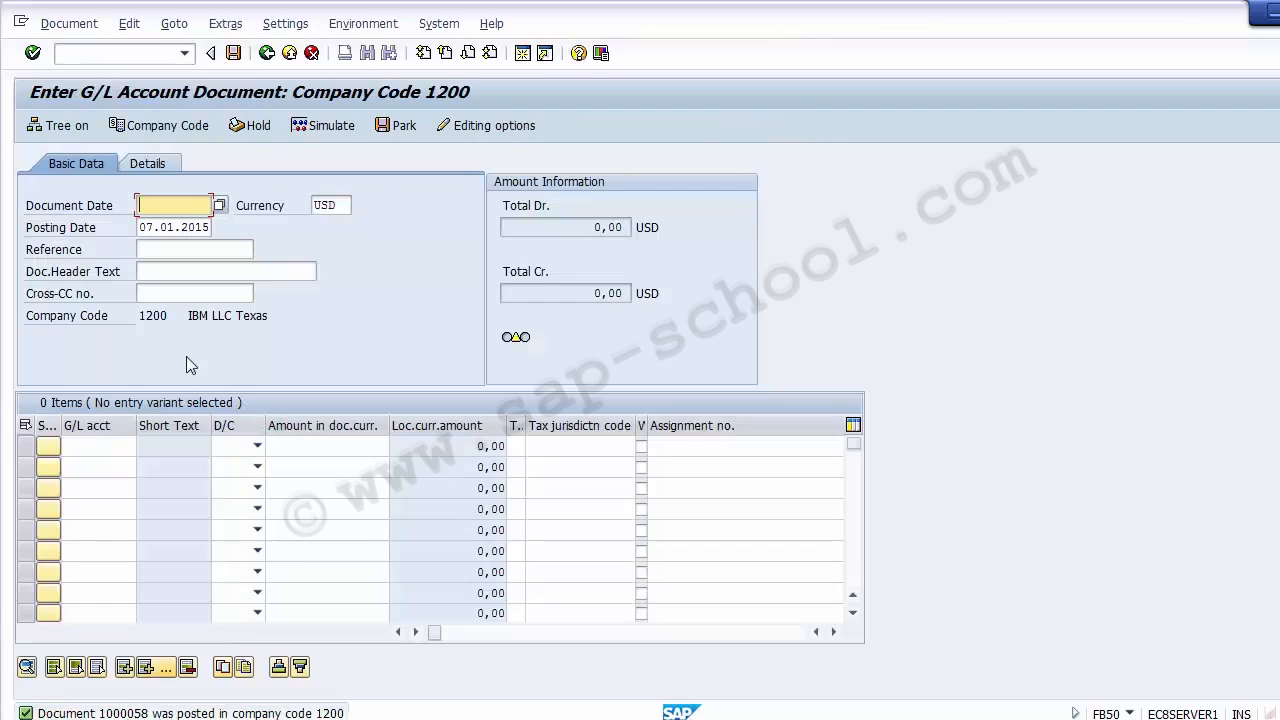
- Display the posted document and check the cost center and profit center assigned to the 400002 line item
click(88, 30)
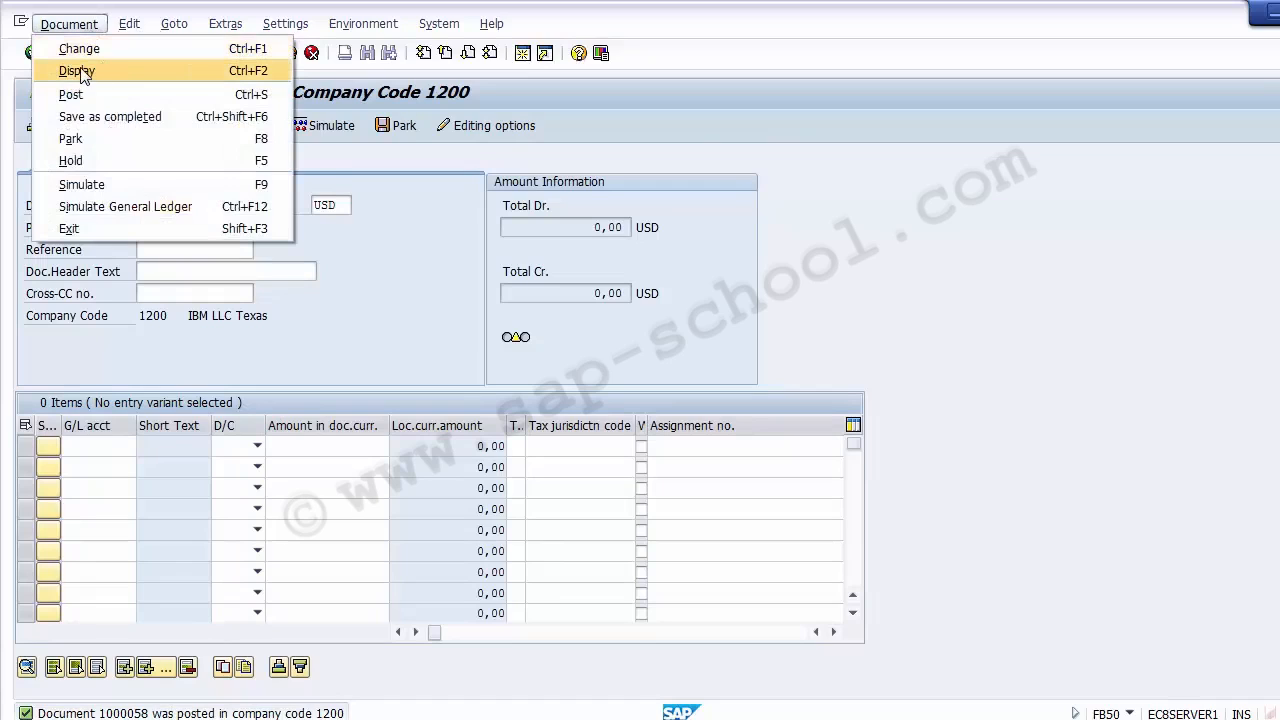
click(82, 70)
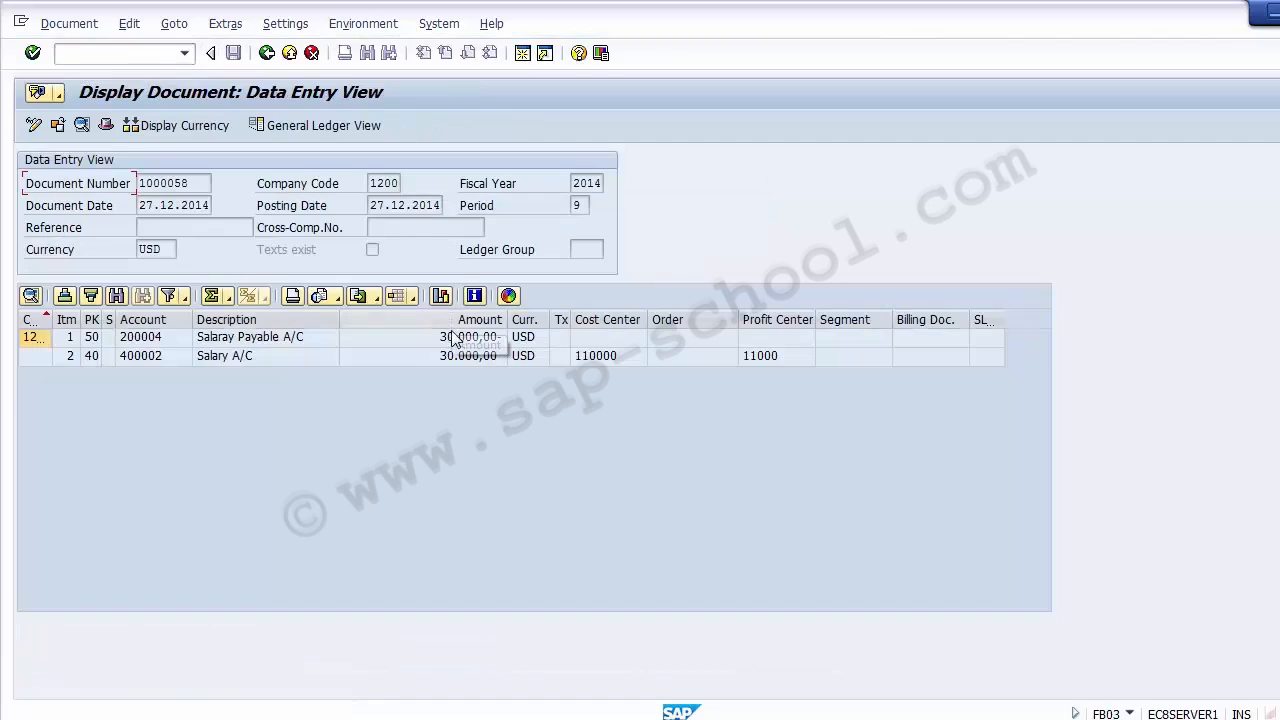
click(588, 360)
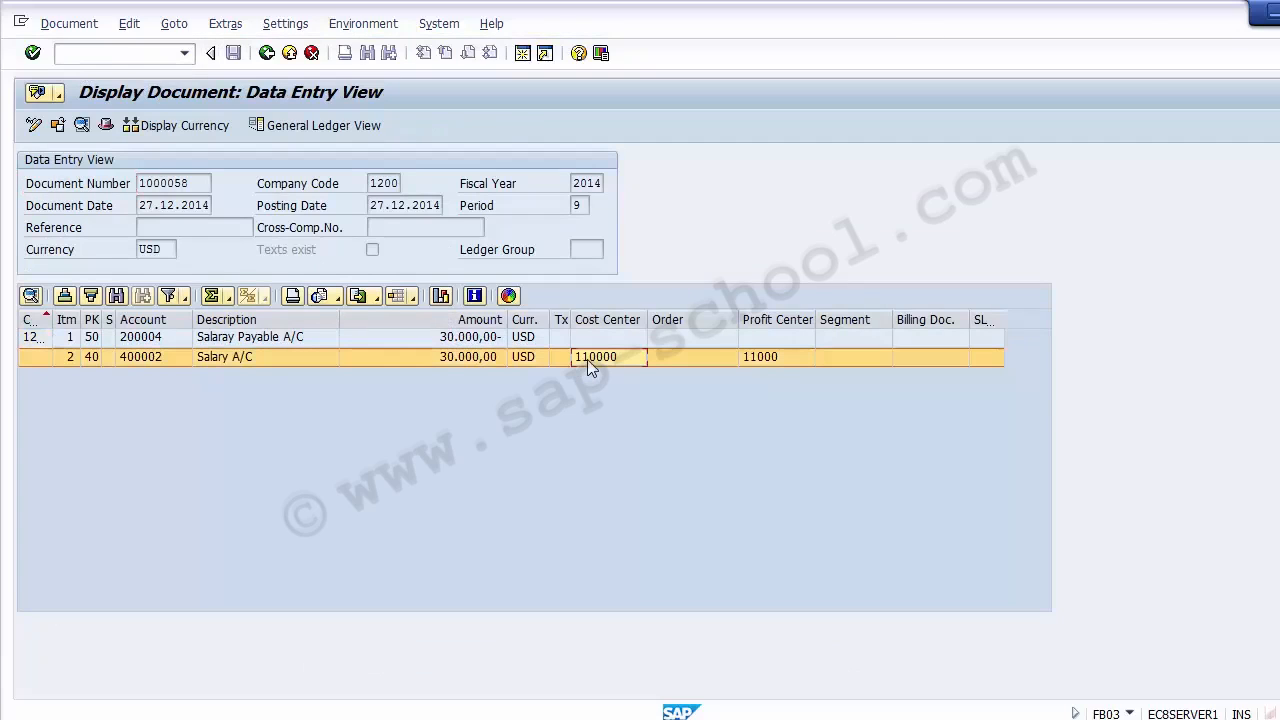
click(767, 364)
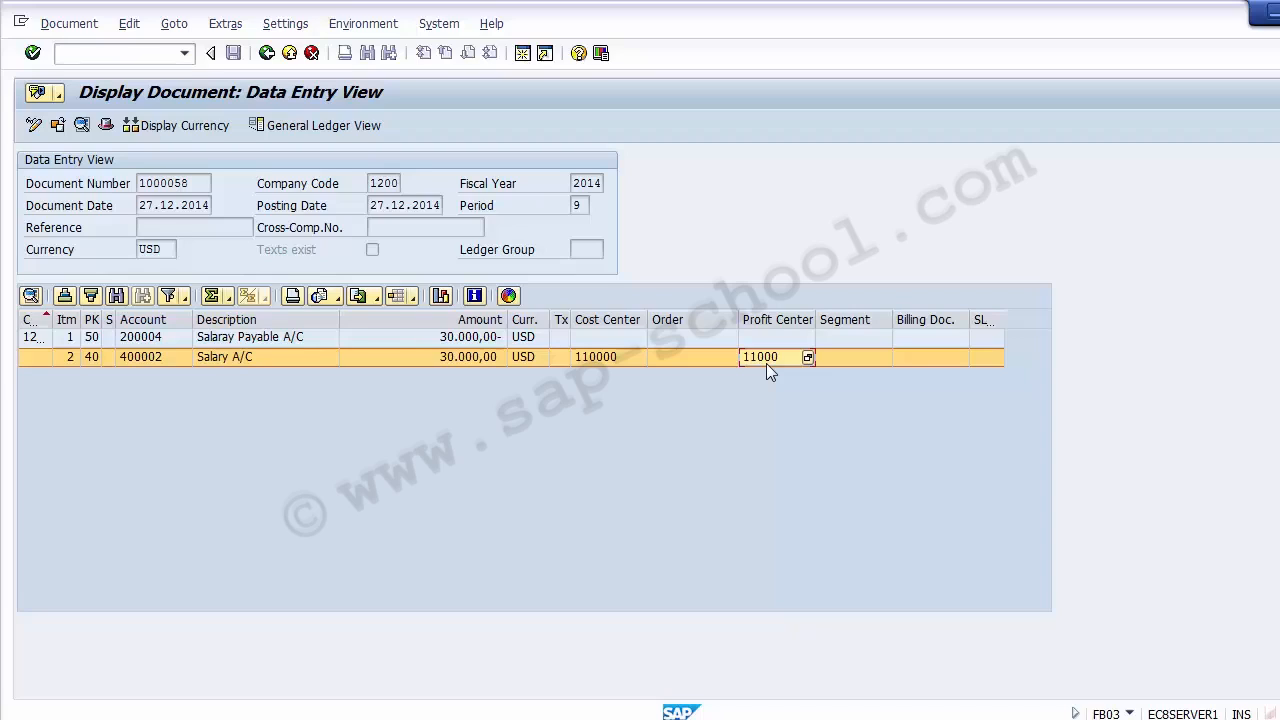
- Examine the cost center, profit center and G/L account of the Salary A/C line item once more
click(596, 356)
click(752, 357)
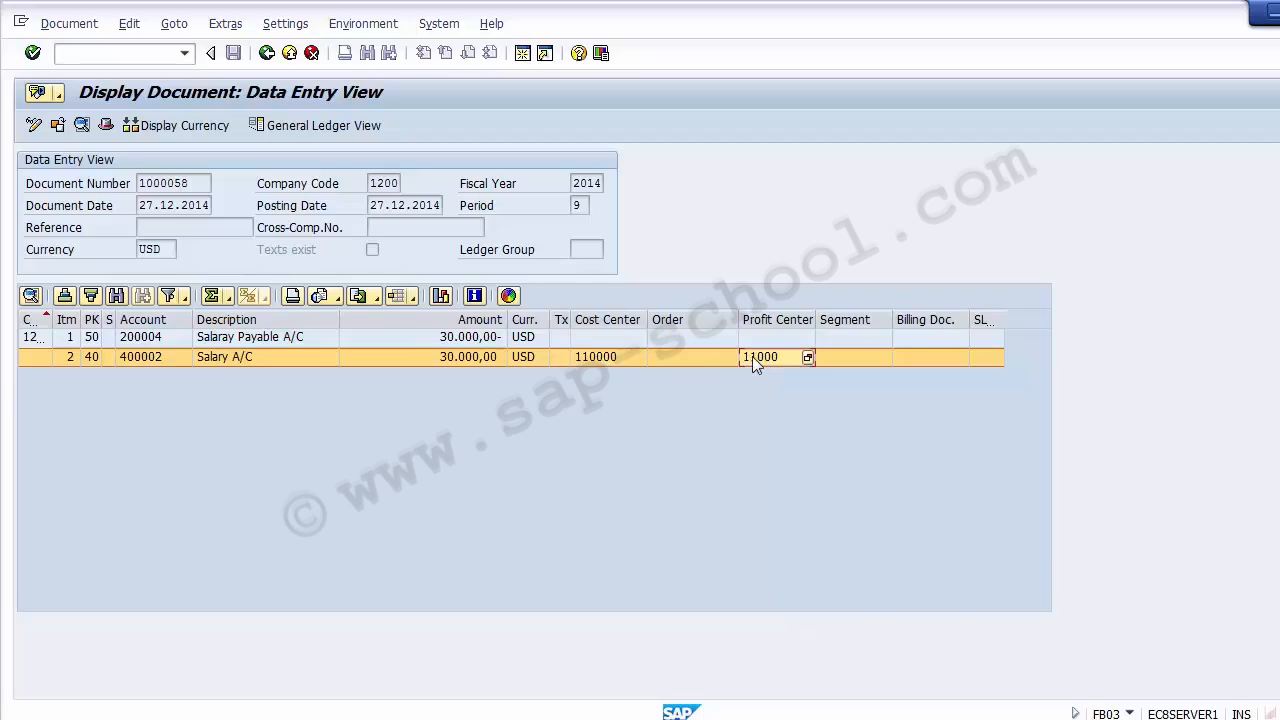
click(600, 357)
click(146, 356)
click(146, 357)
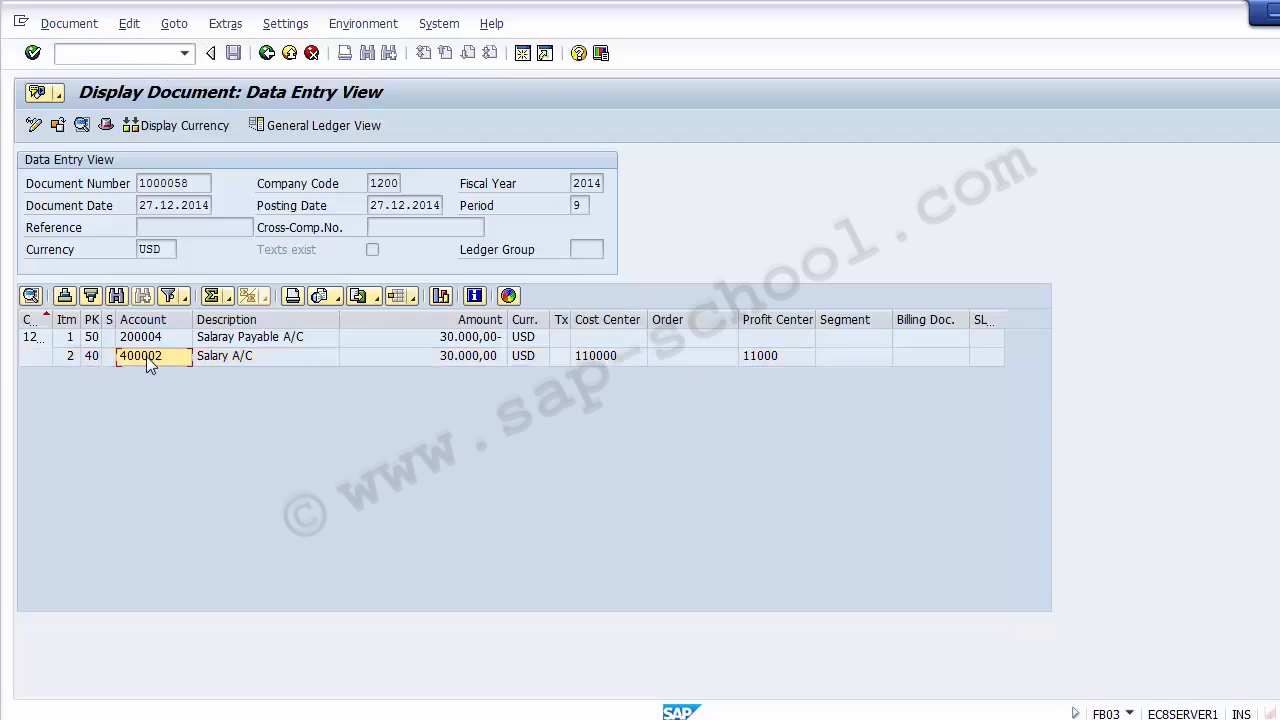
- Display the line items of G/L account 400002 in company code 1200 with transaction FAGLL03 and check the 27.12.2014 item's profit center
click(112, 54)
text(/NFAGLL03)
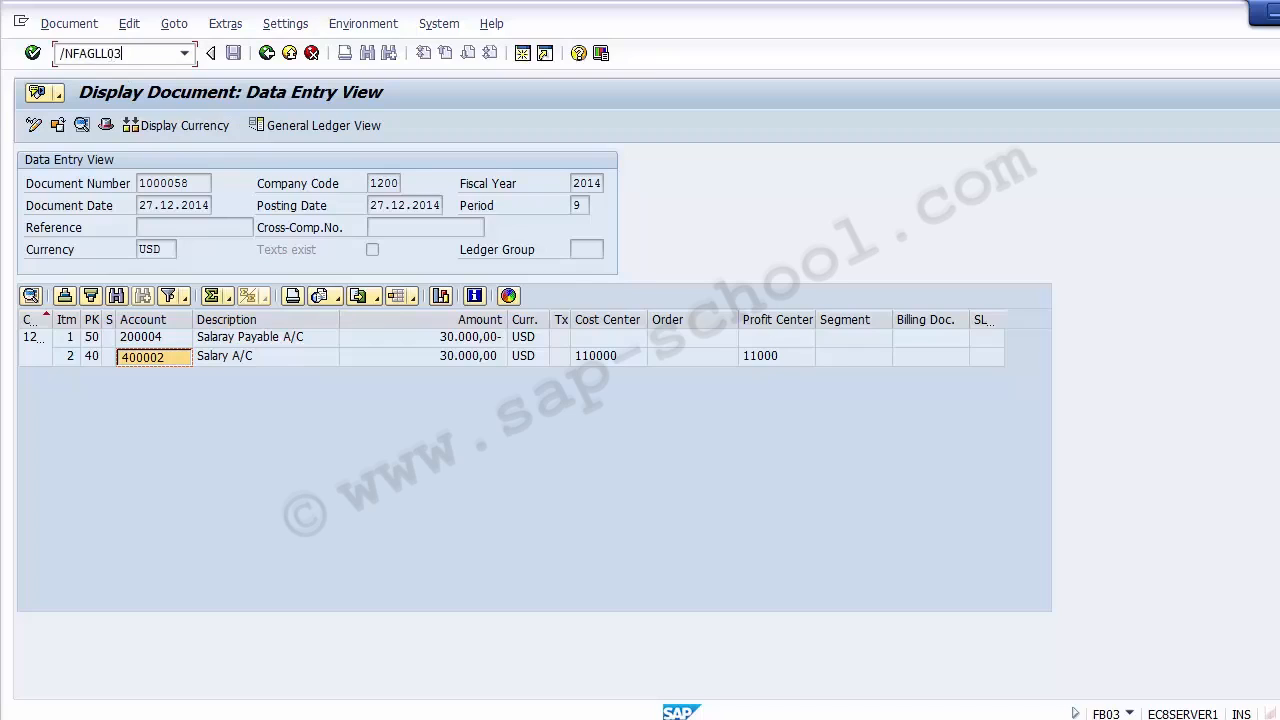
key(Return)
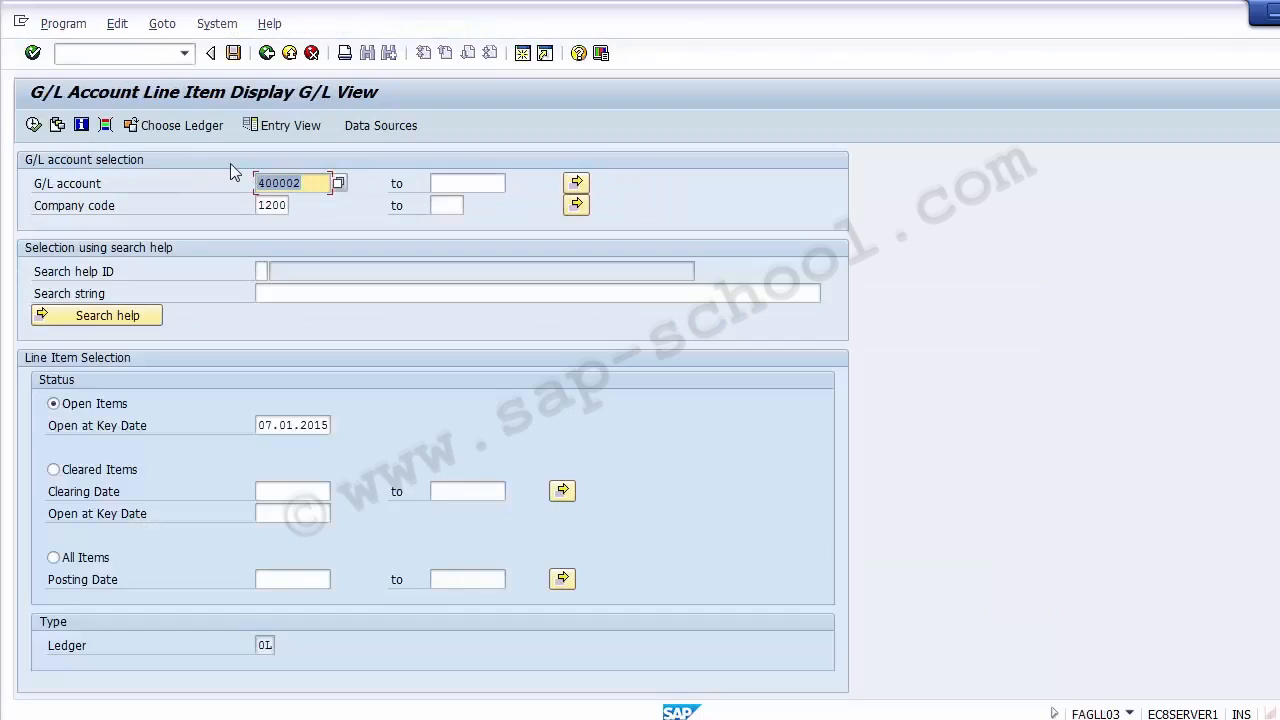
click(230, 163)
click(34, 125)
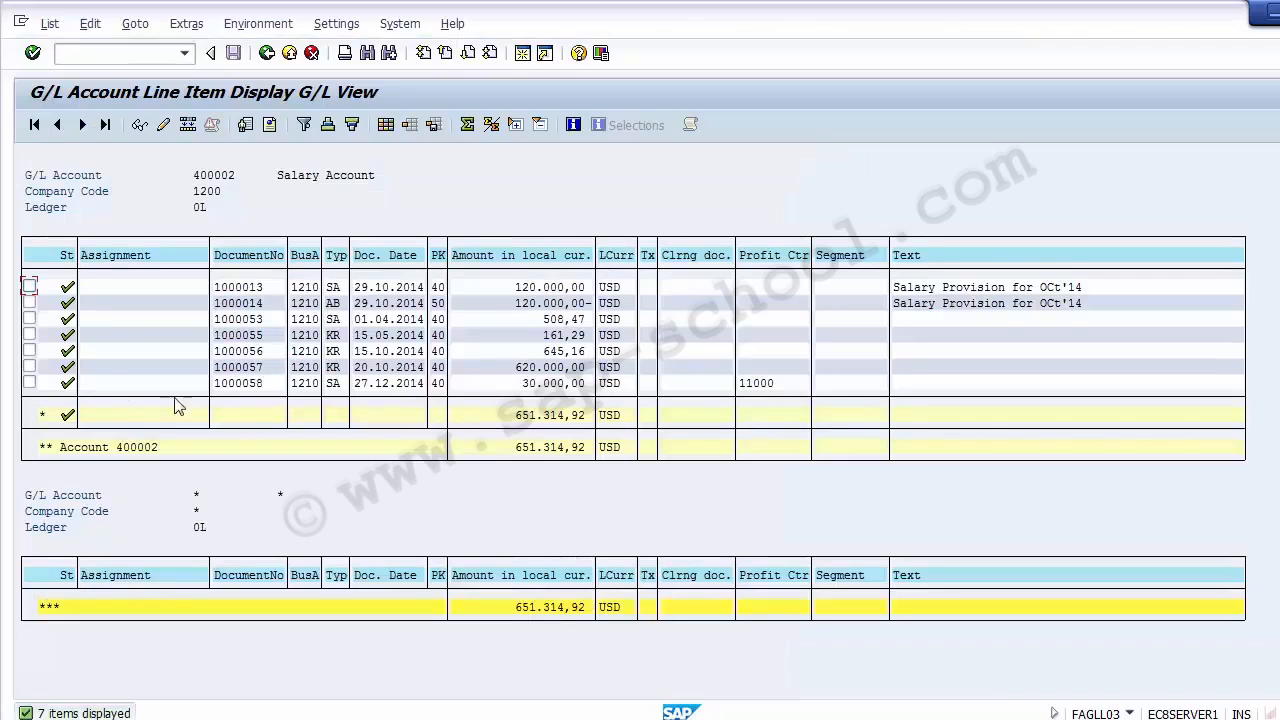
click(30, 382)
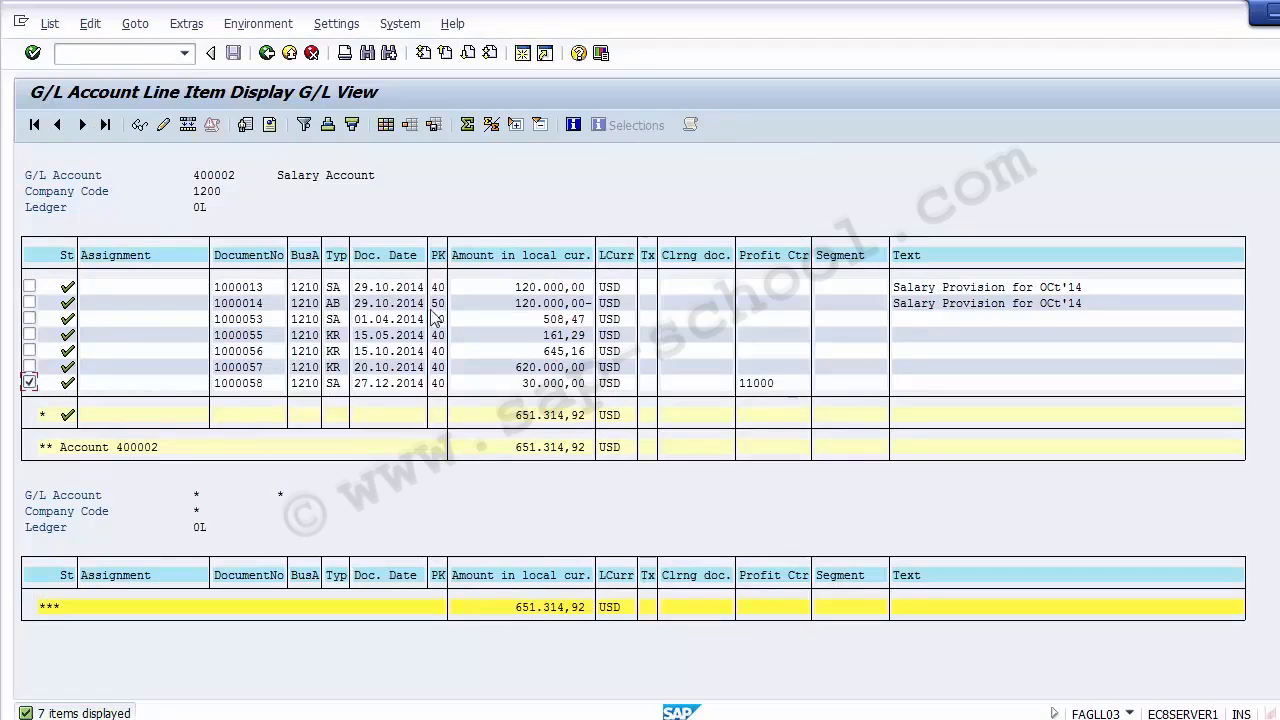
click(781, 384)
- Add the hidden Cost Center field to the columns of the line item list layout and apply the layout
click(388, 127)
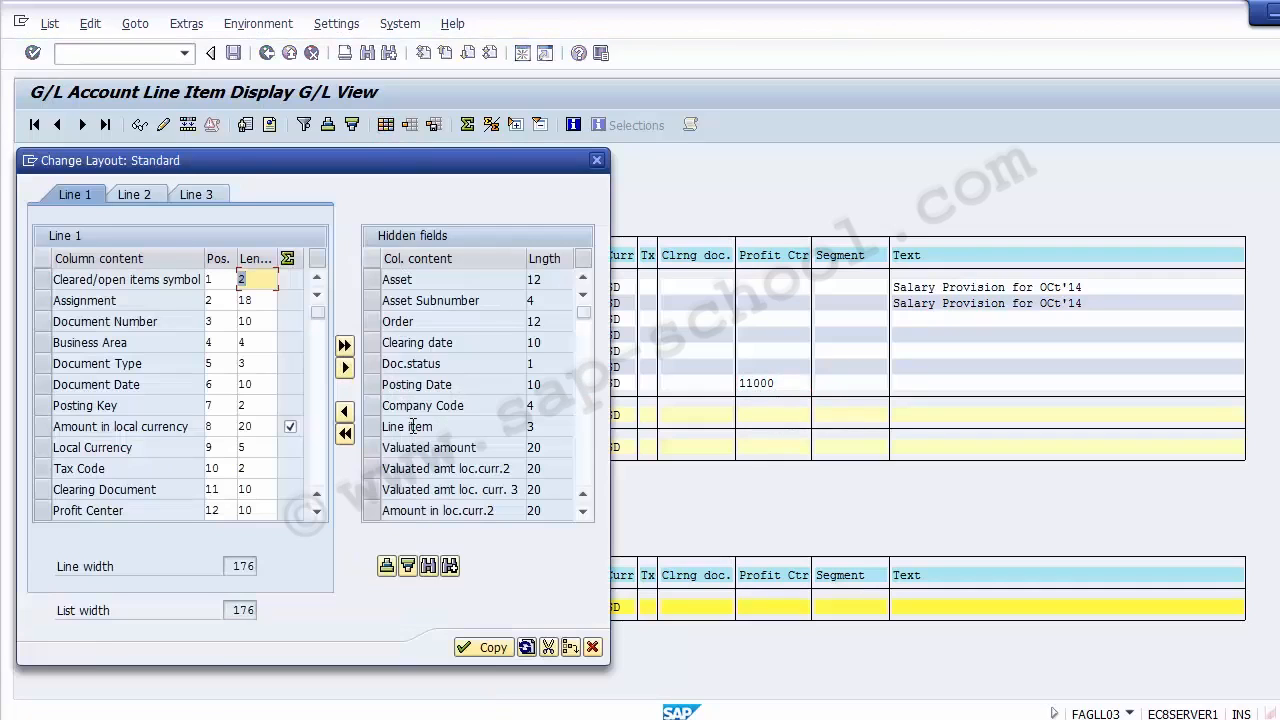
click(387, 567)
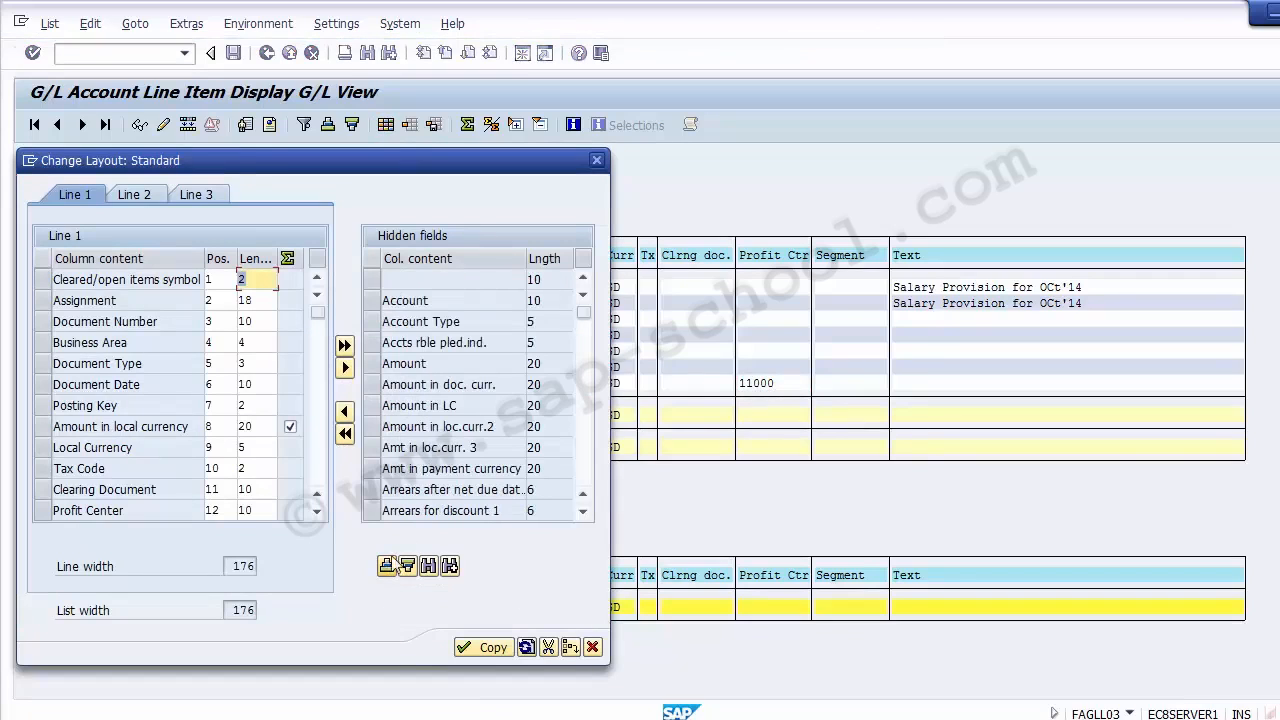
click(585, 481)
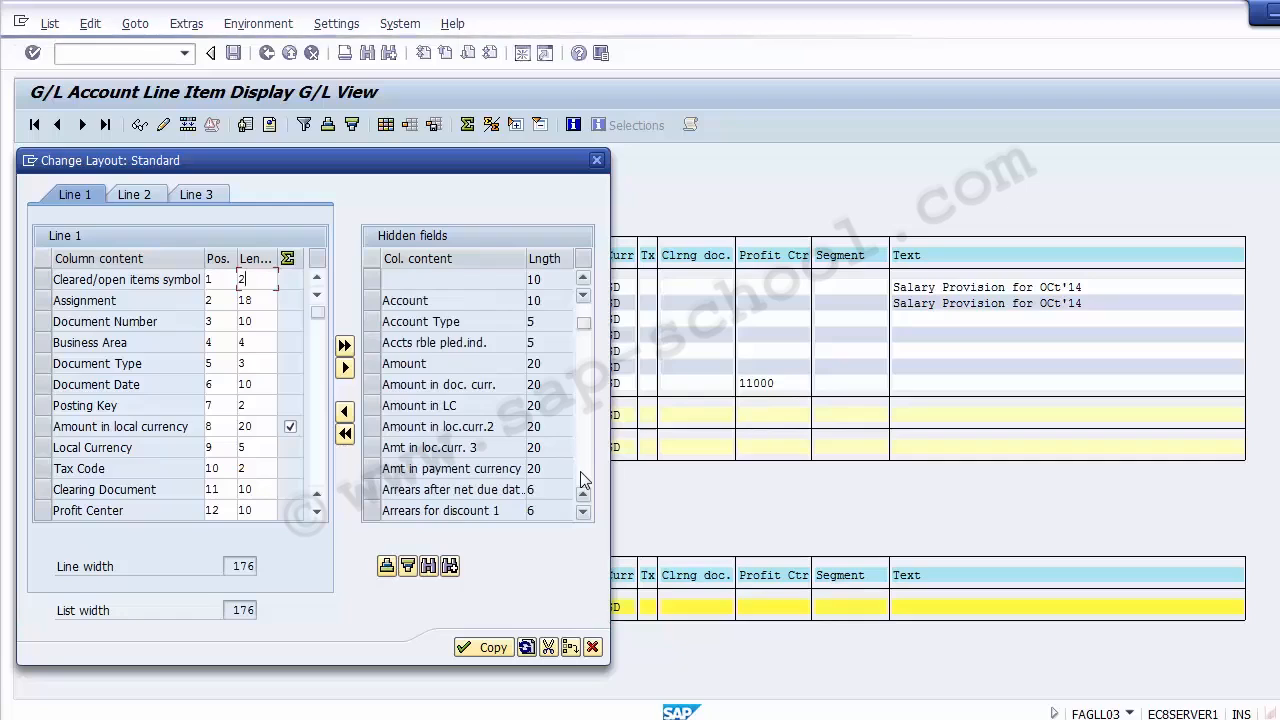
click(585, 481)
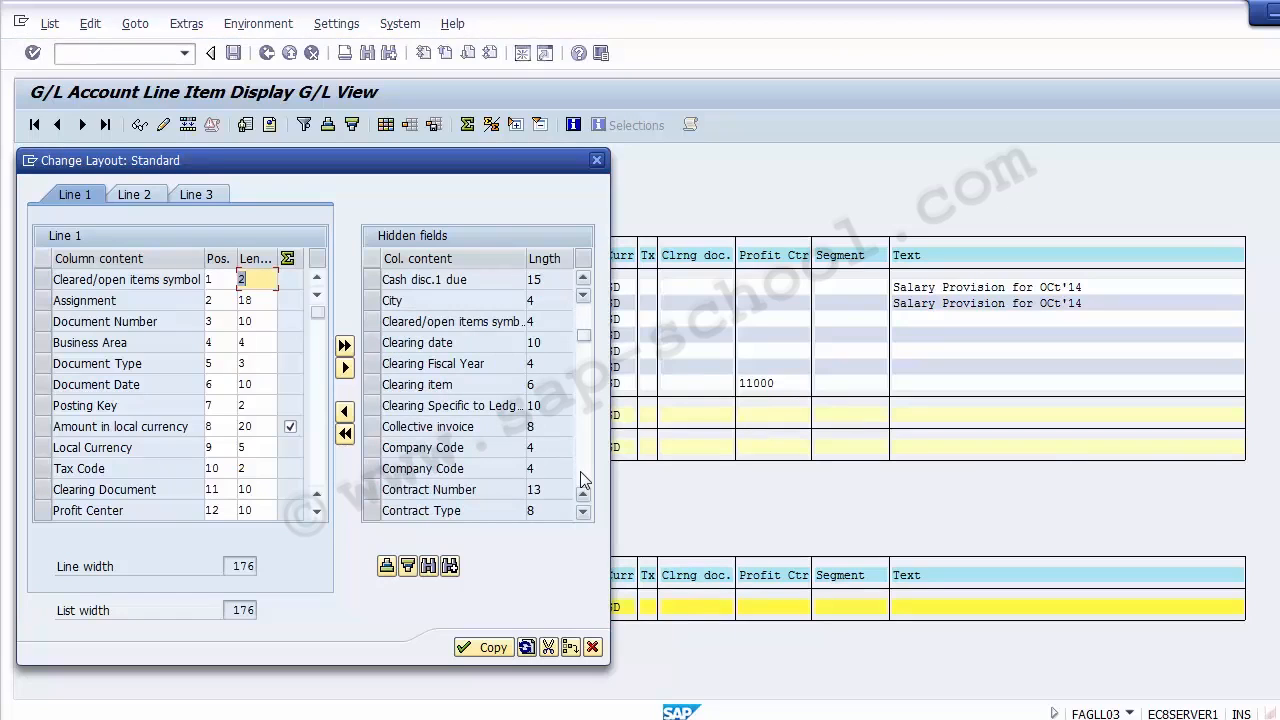
click(585, 481)
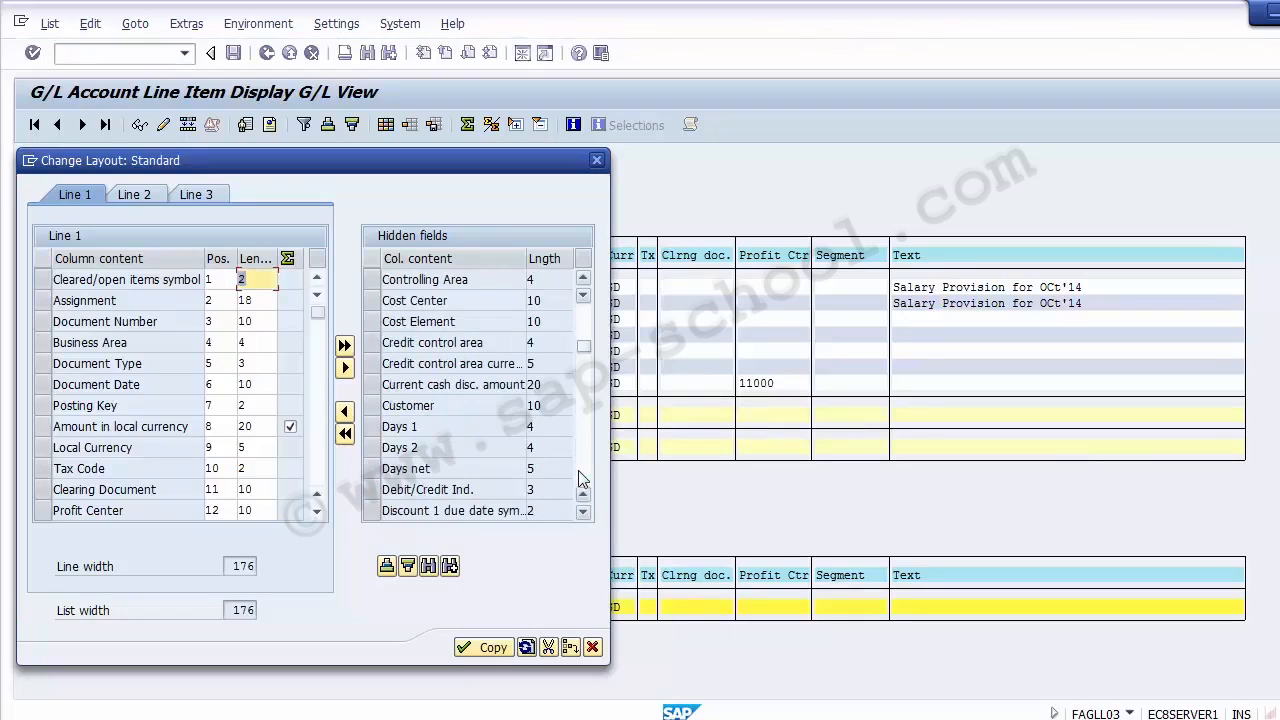
click(411, 296)
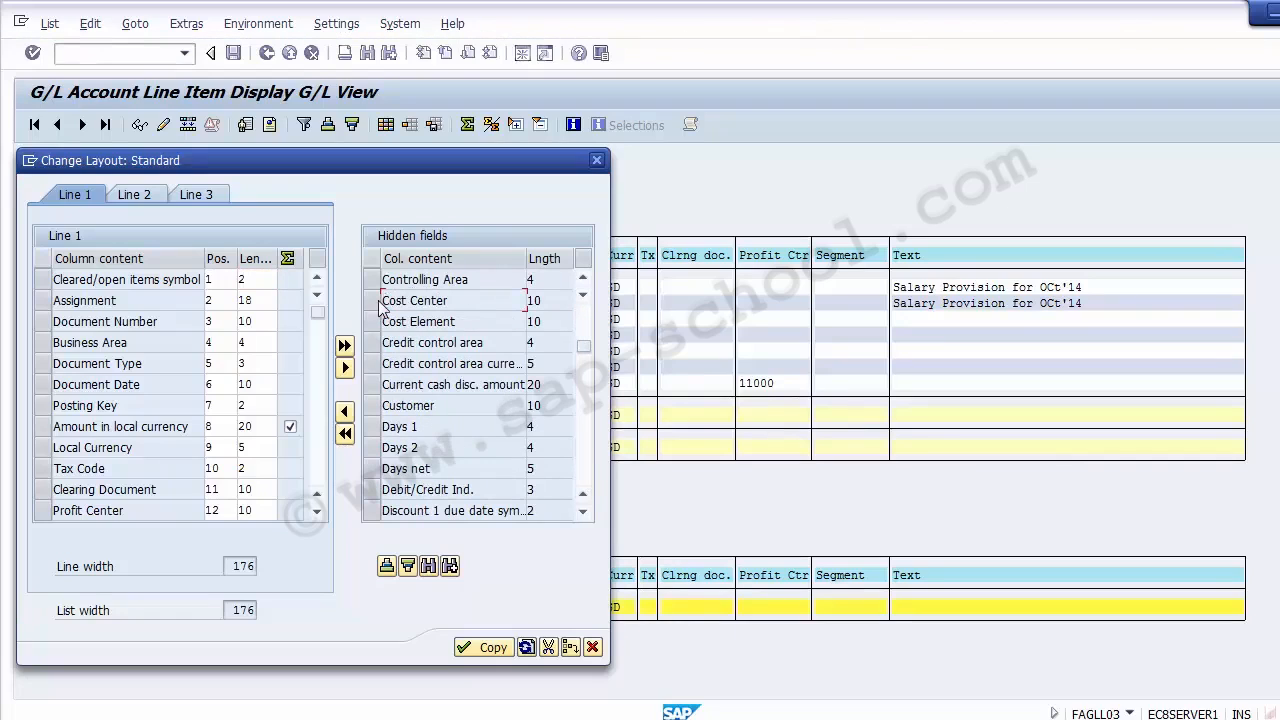
click(371, 300)
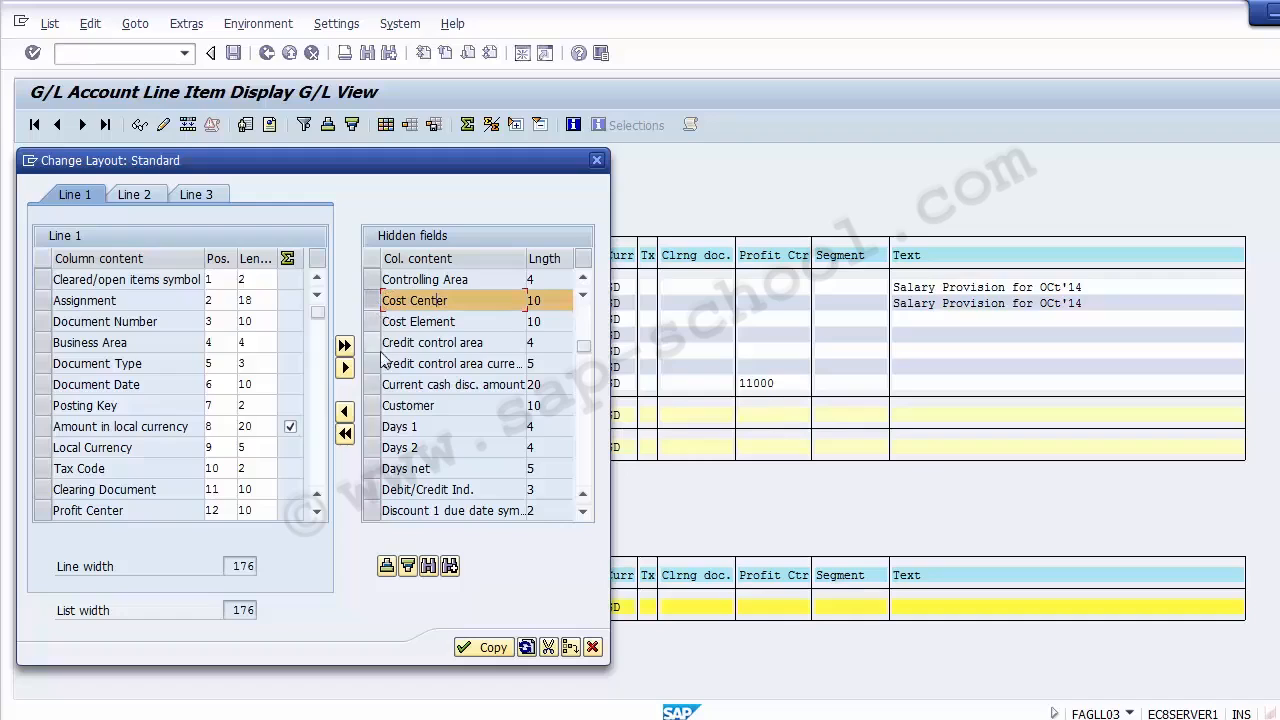
click(346, 412)
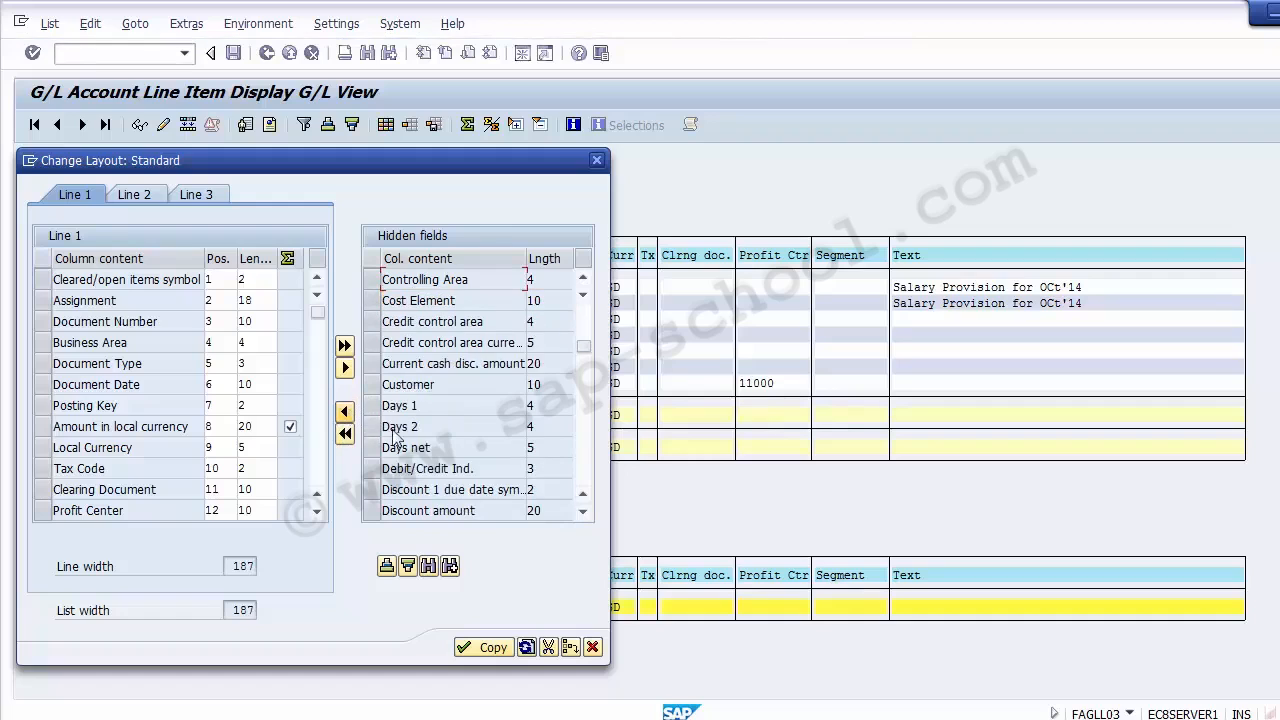
click(487, 648)
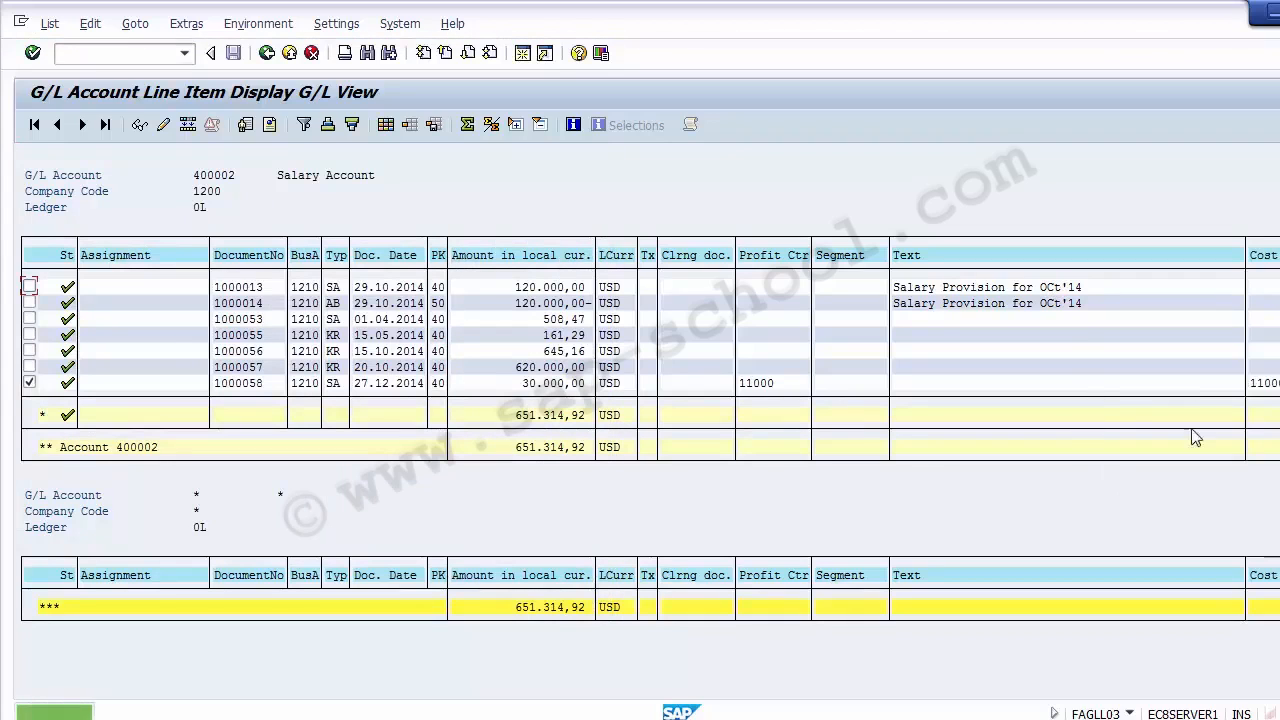
- Check the profit center of the 27.12.2014 item and leave the G/L line item display for the start screen
click(764, 384)
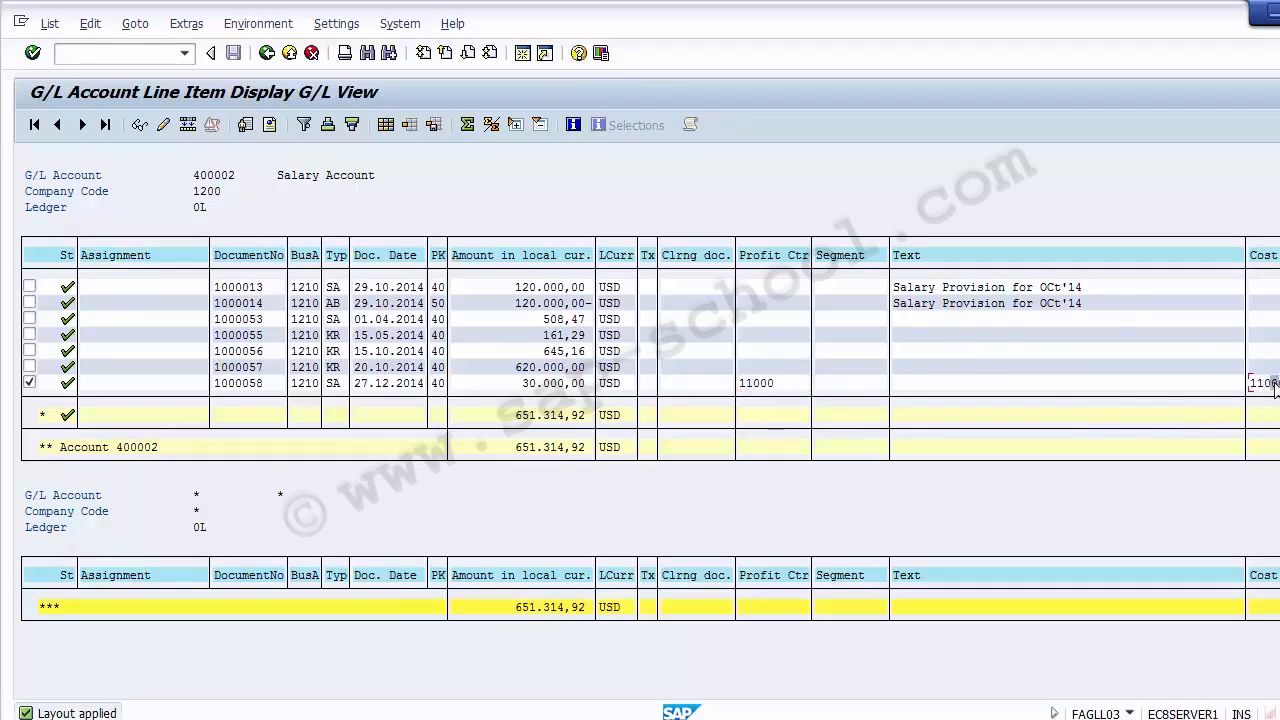
click(757, 384)
mouse_move(522, 719)
click(143, 54)
text(/N)
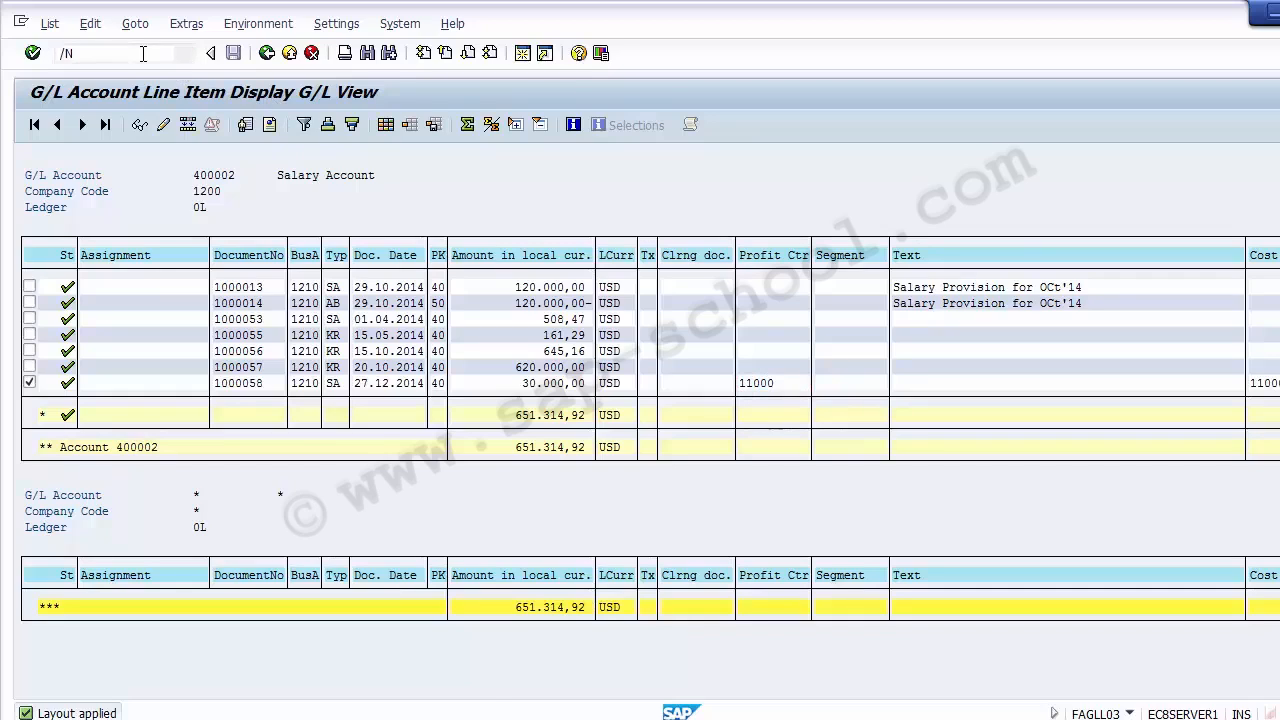
key(Return)
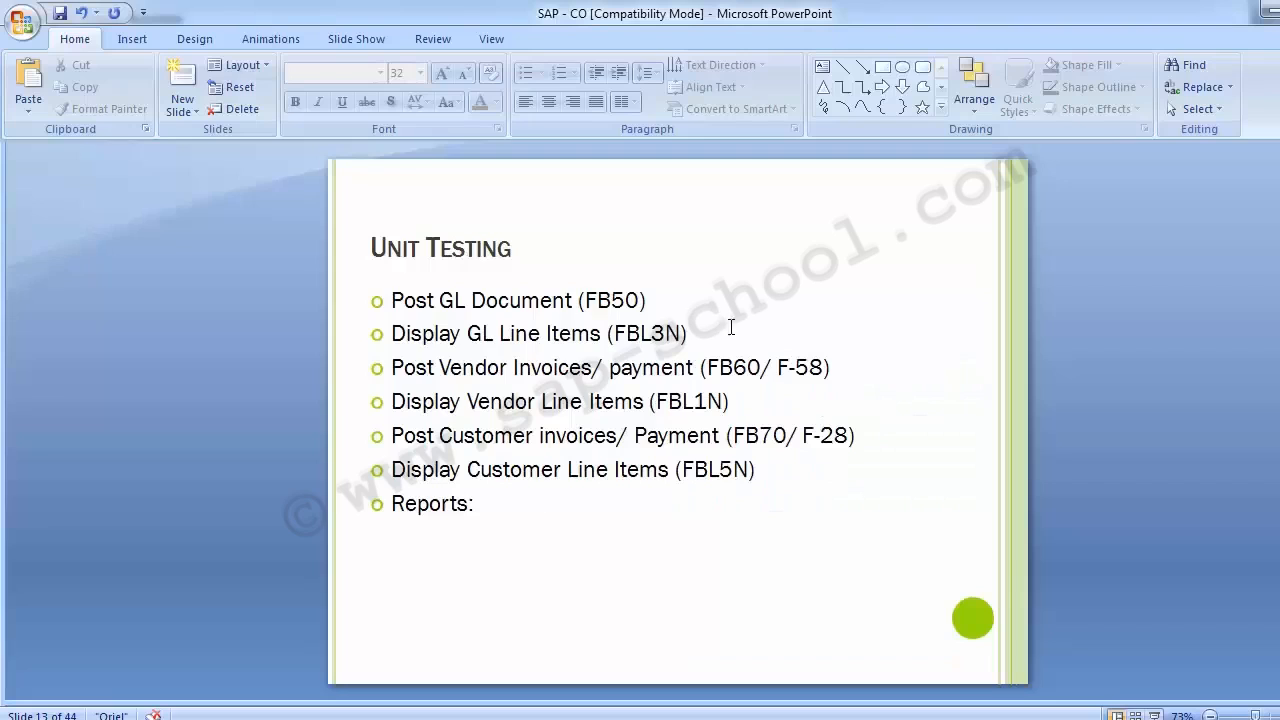
- In the PowerPoint Unit Testing slide, add "/ FAGLL03" after FBL3N in the Display GL Line Items bullet
click(736, 328)
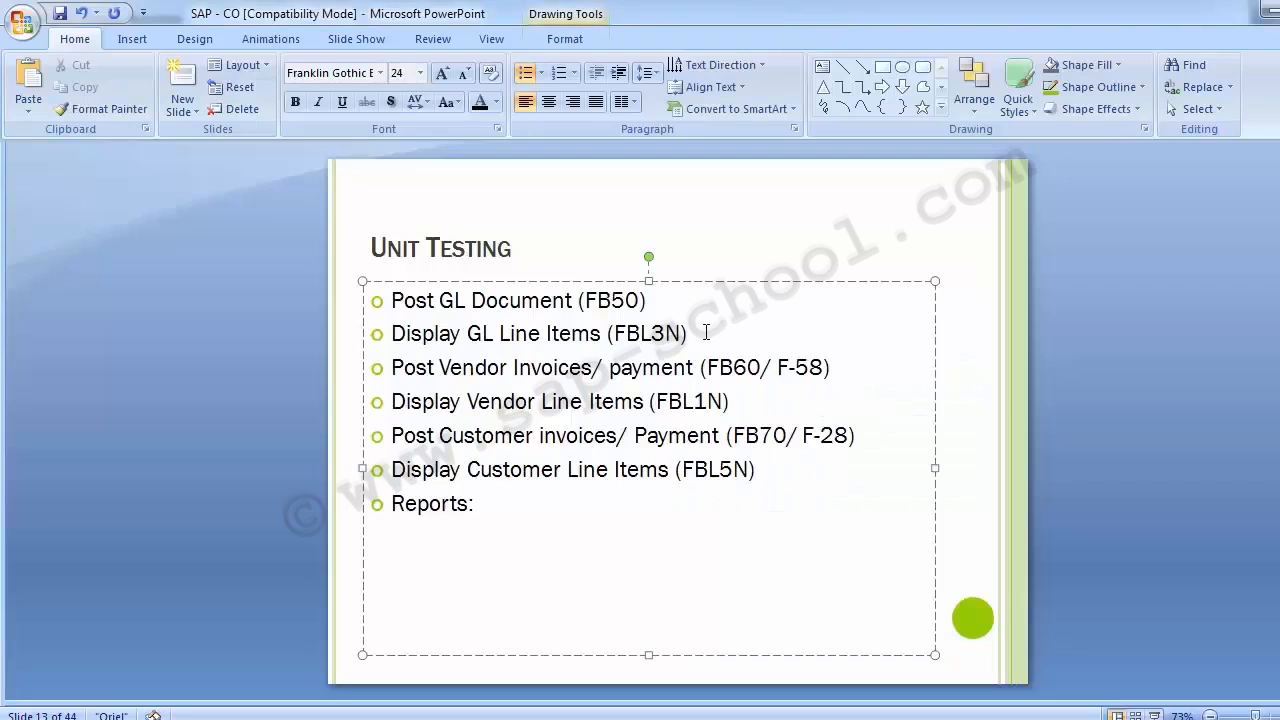
key(Left)
text(/ F)
key(BackSpace)
text(FAGLL03)
key(shift+Left)
key(shift+Left)
key(shift+Left)
key(shift+Left)
key(shift+Left)
key(shift+Left)
key(shift+Left)
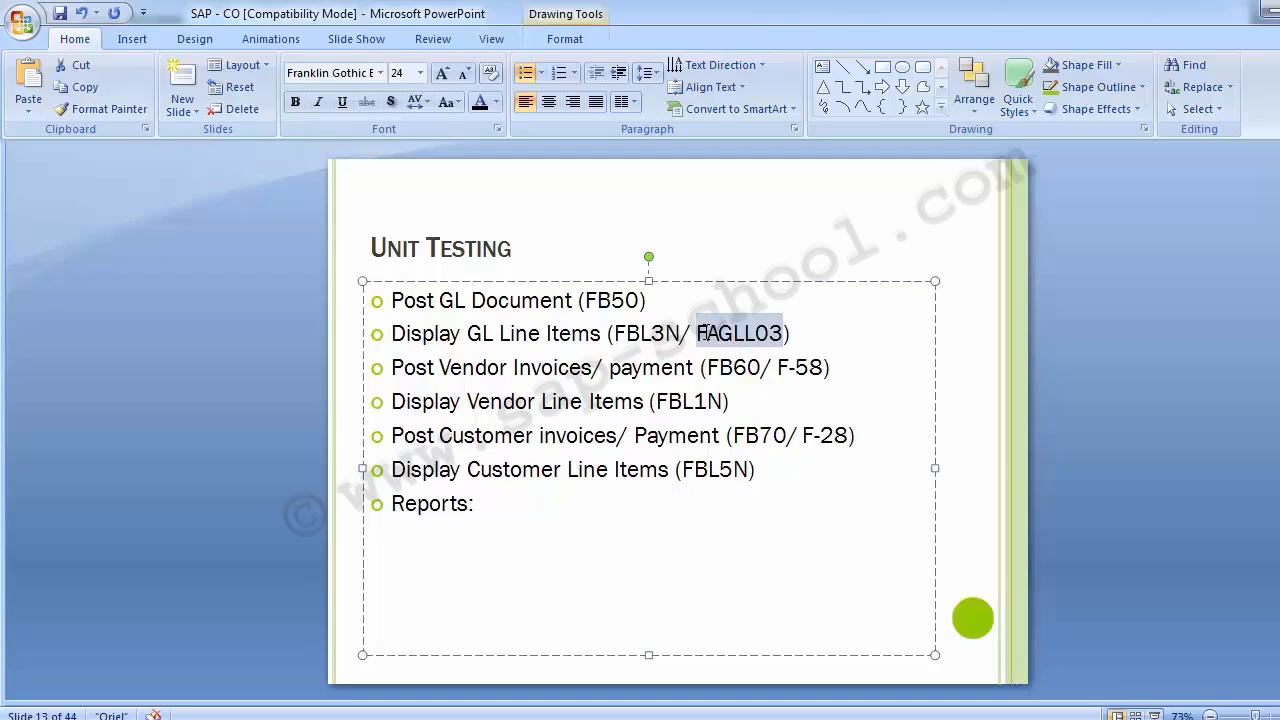
click(279, 472)
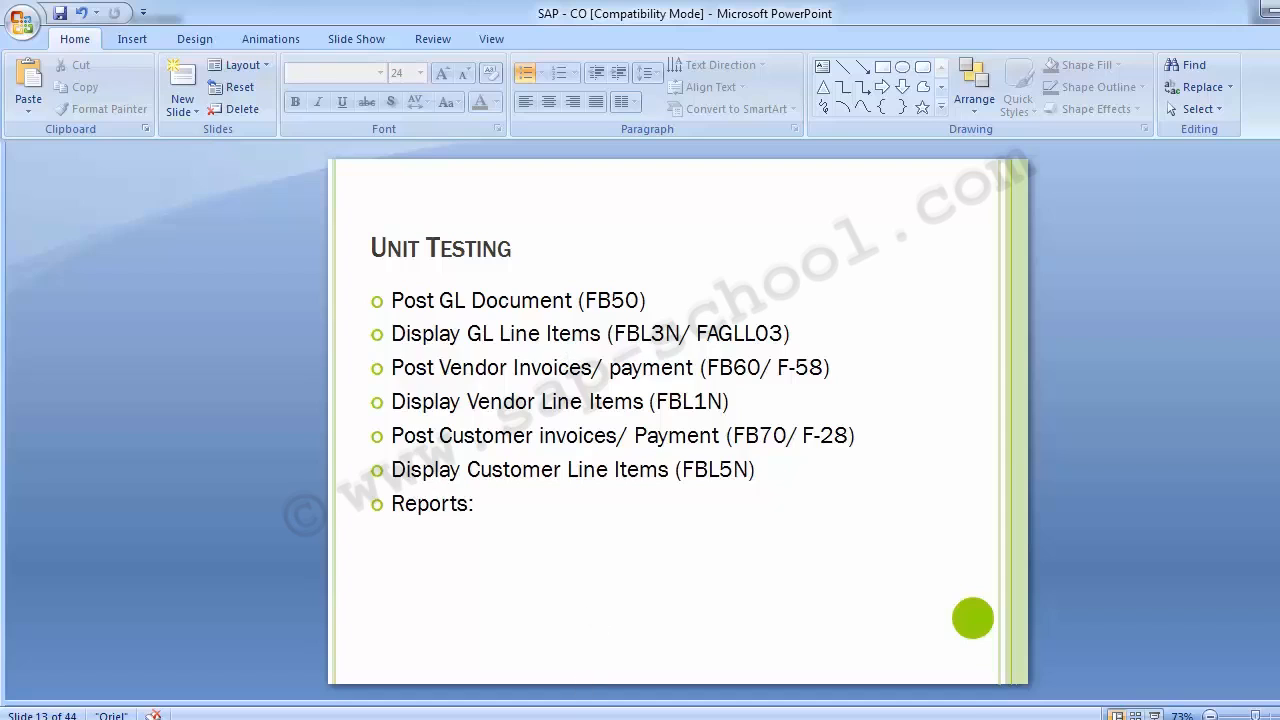
- Switch to SAP, open vendor invoice entry with transaction FB60 and select TCS from the company code 1200 vendor search
click(412, 626)
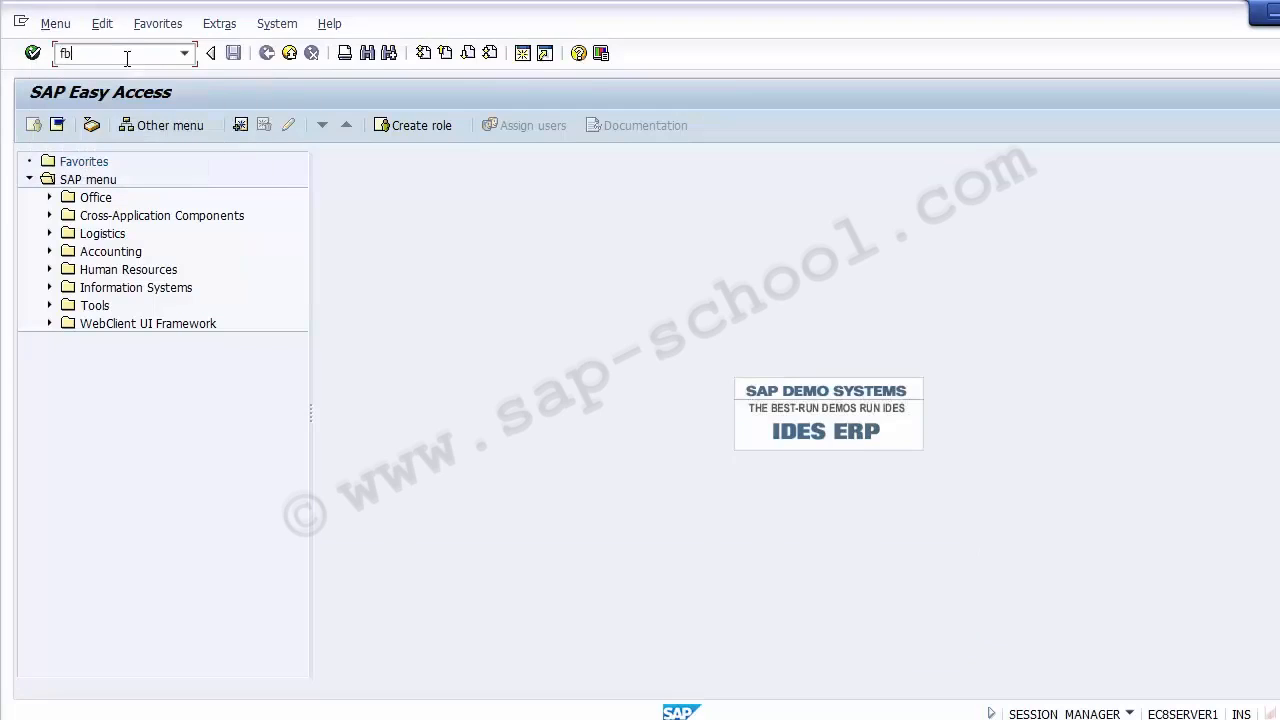
key(Return)
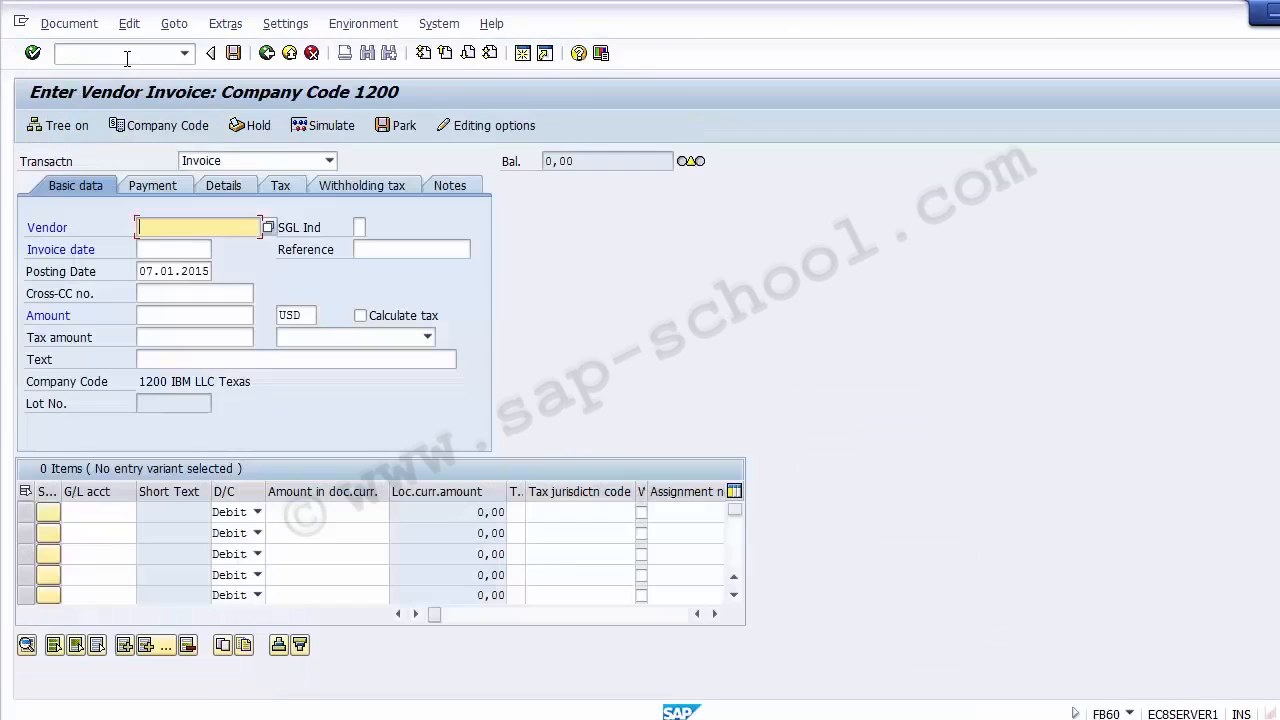
click(127, 59)
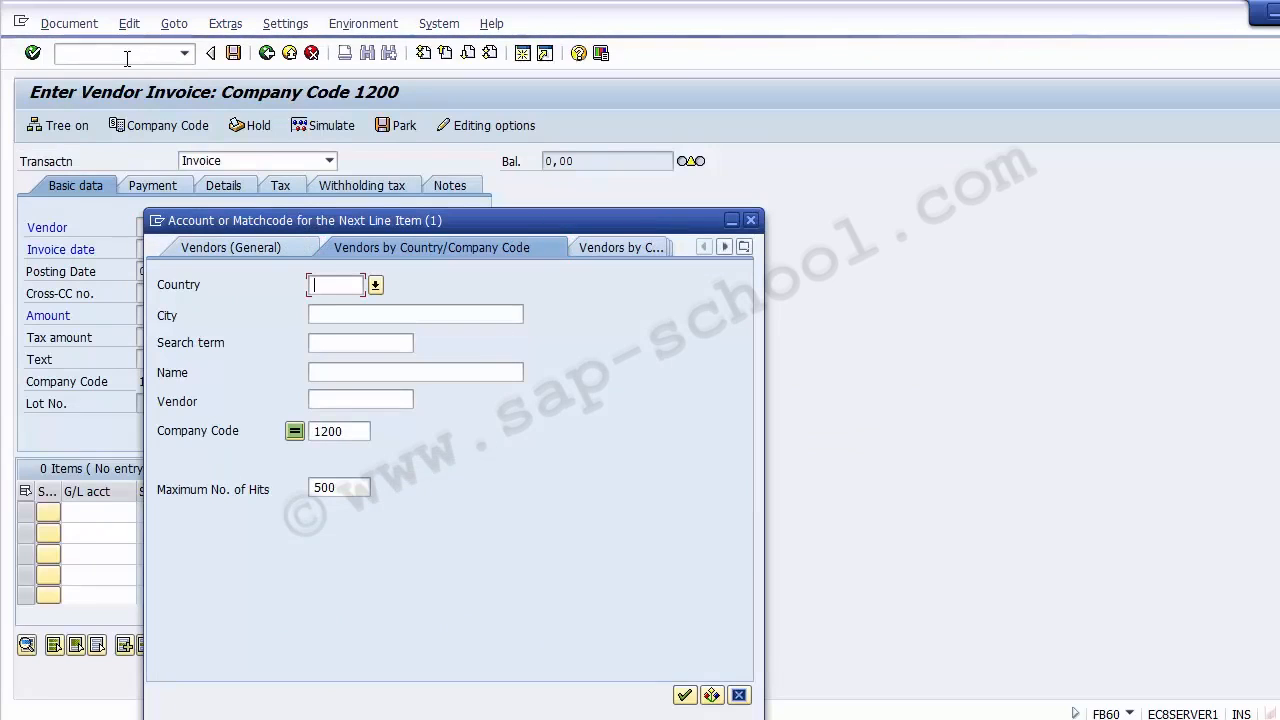
key(Return)
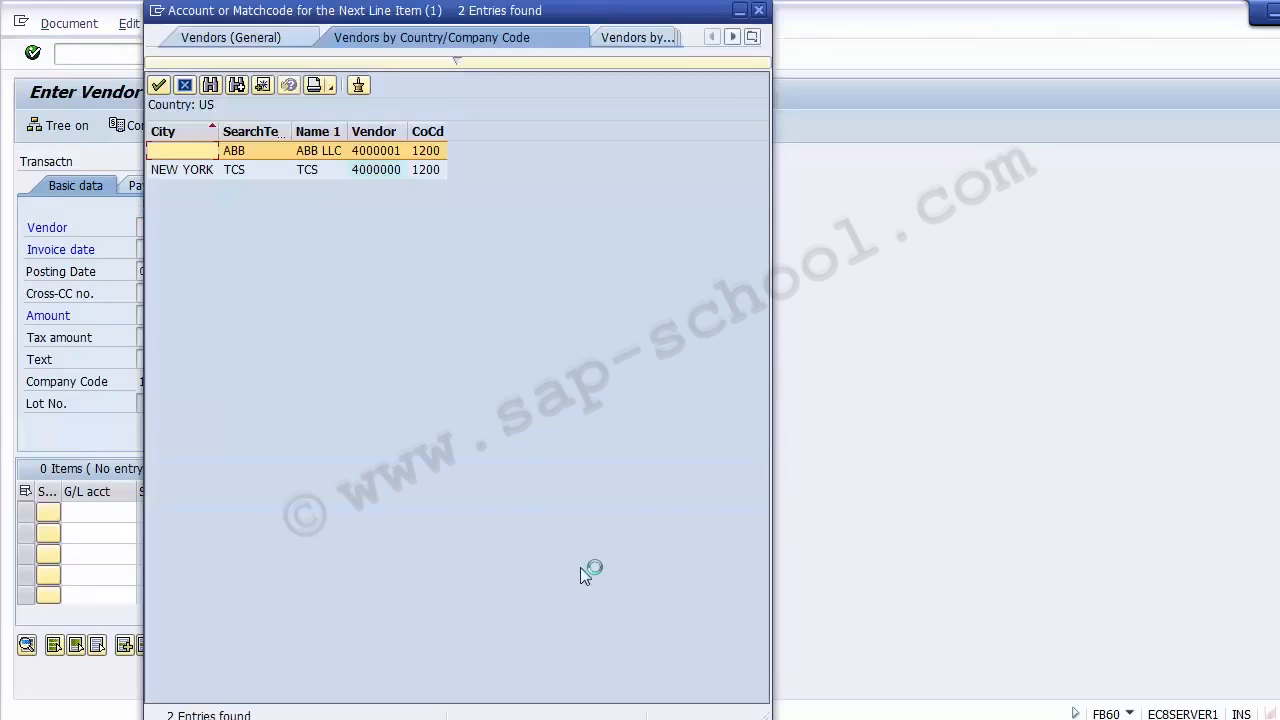
double_click(305, 172)
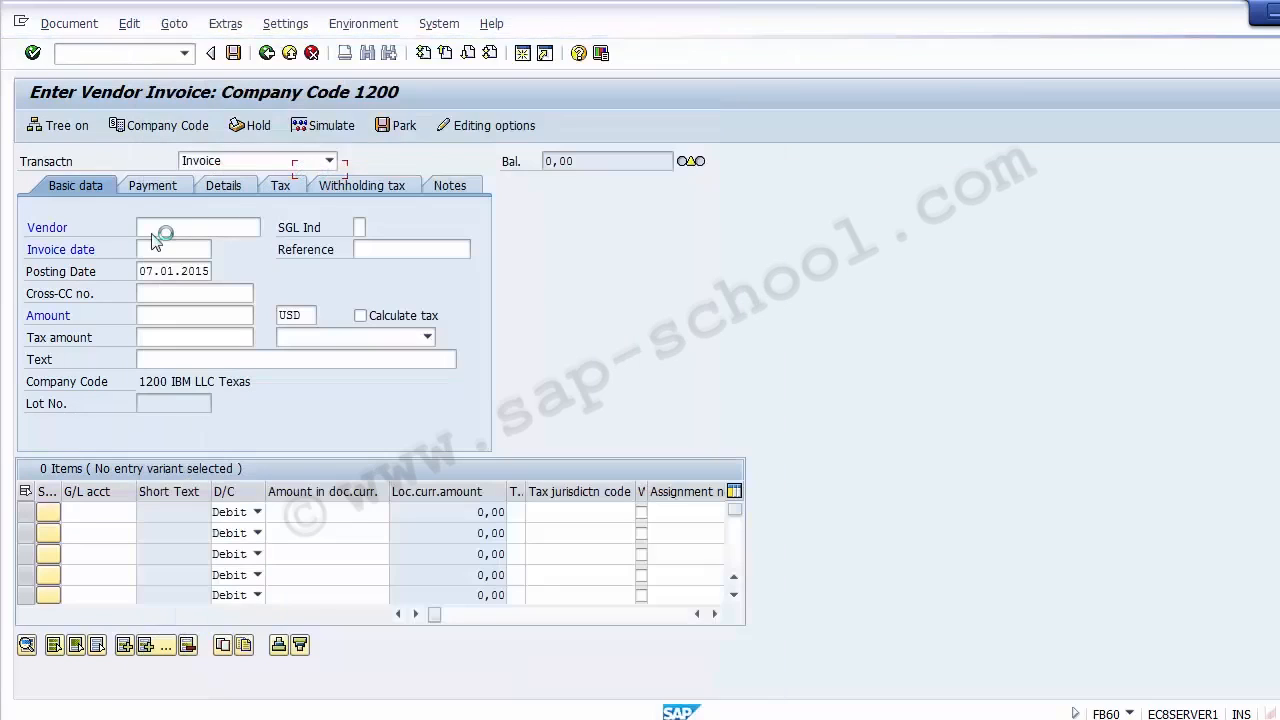
- Set the invoice date of the vendor invoice to 20122014
click(157, 250)
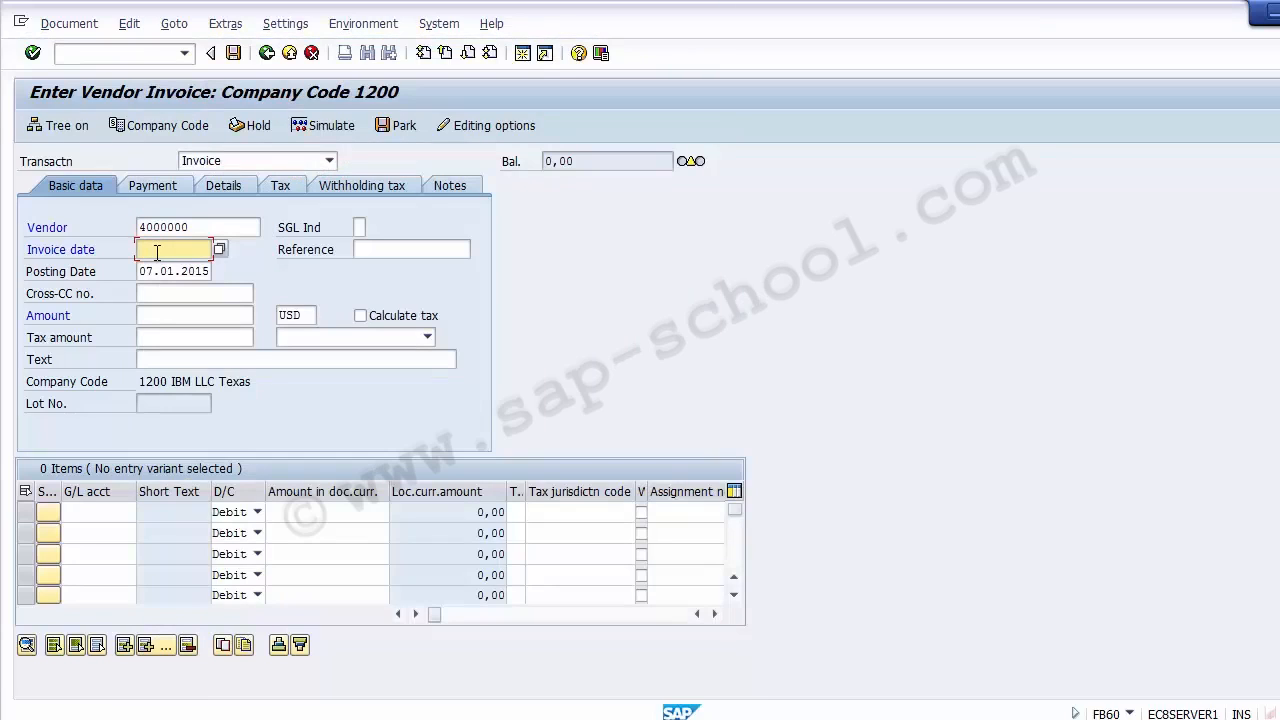
text(07)
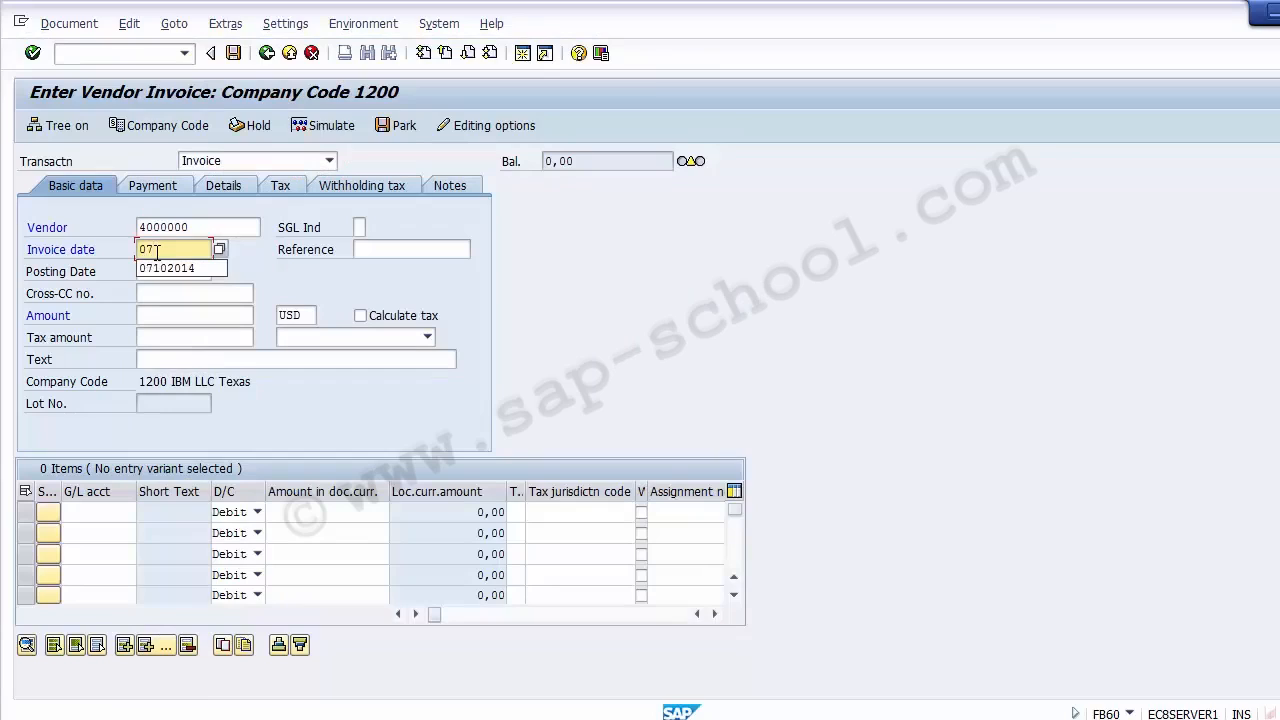
text(01)
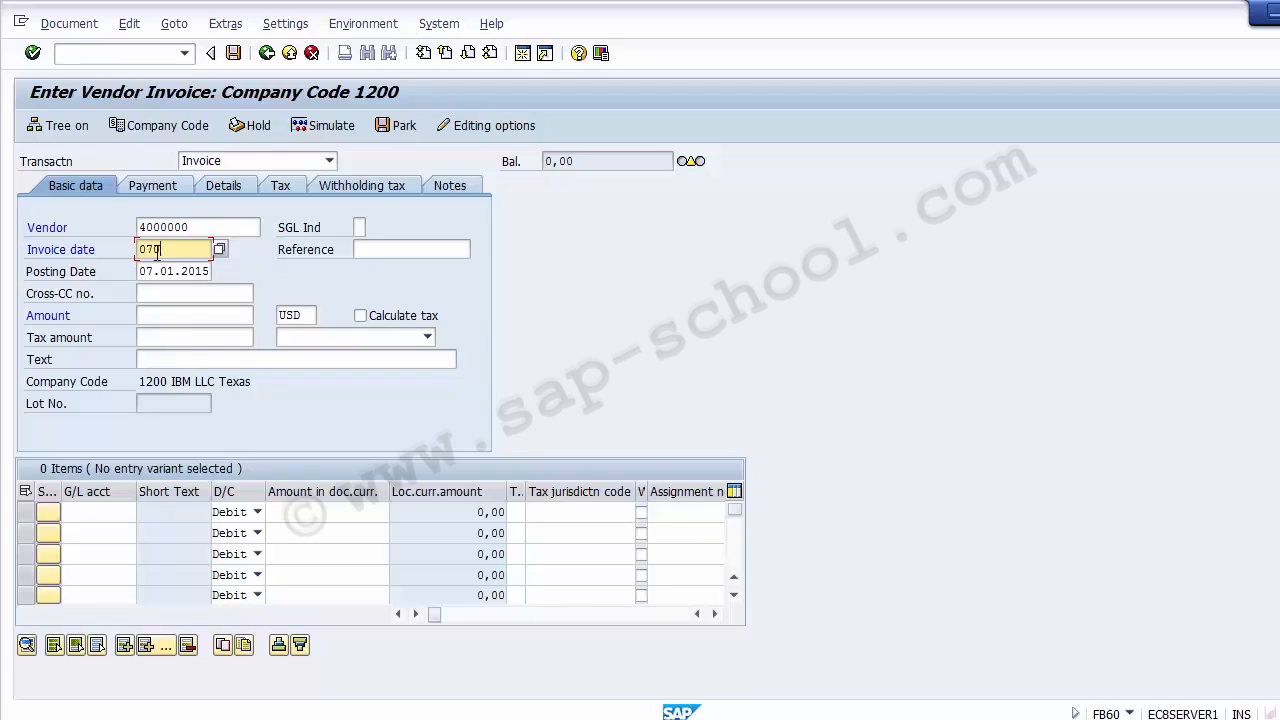
key(BackSpace)
key(BackSpace)
key(BackSpace)
text(0)
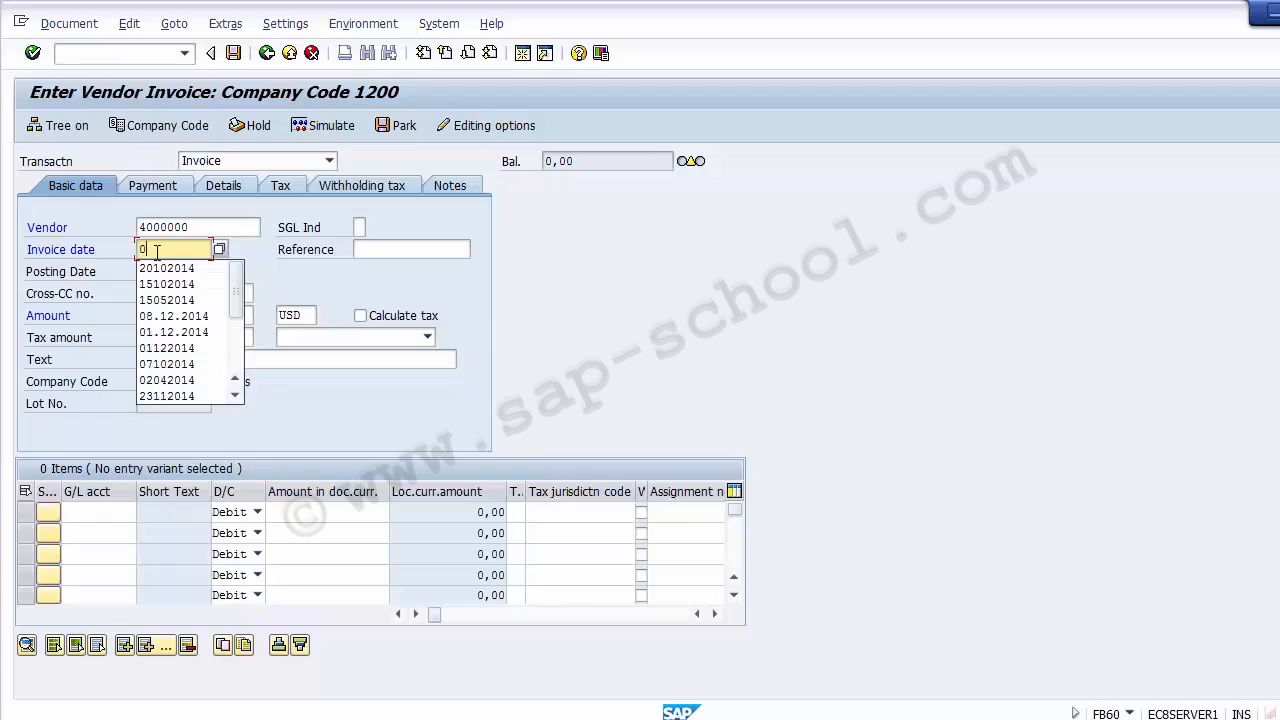
key(BackSpace)
text(201)
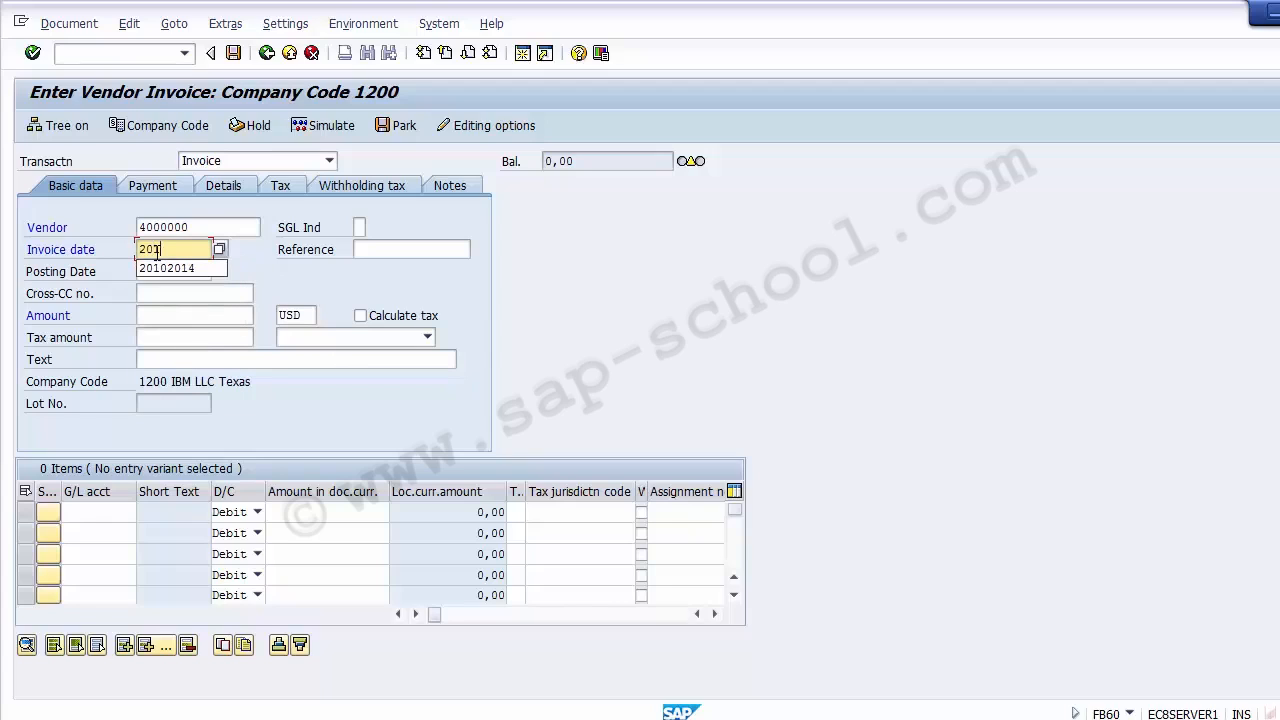
text(22014)
key(Tab)
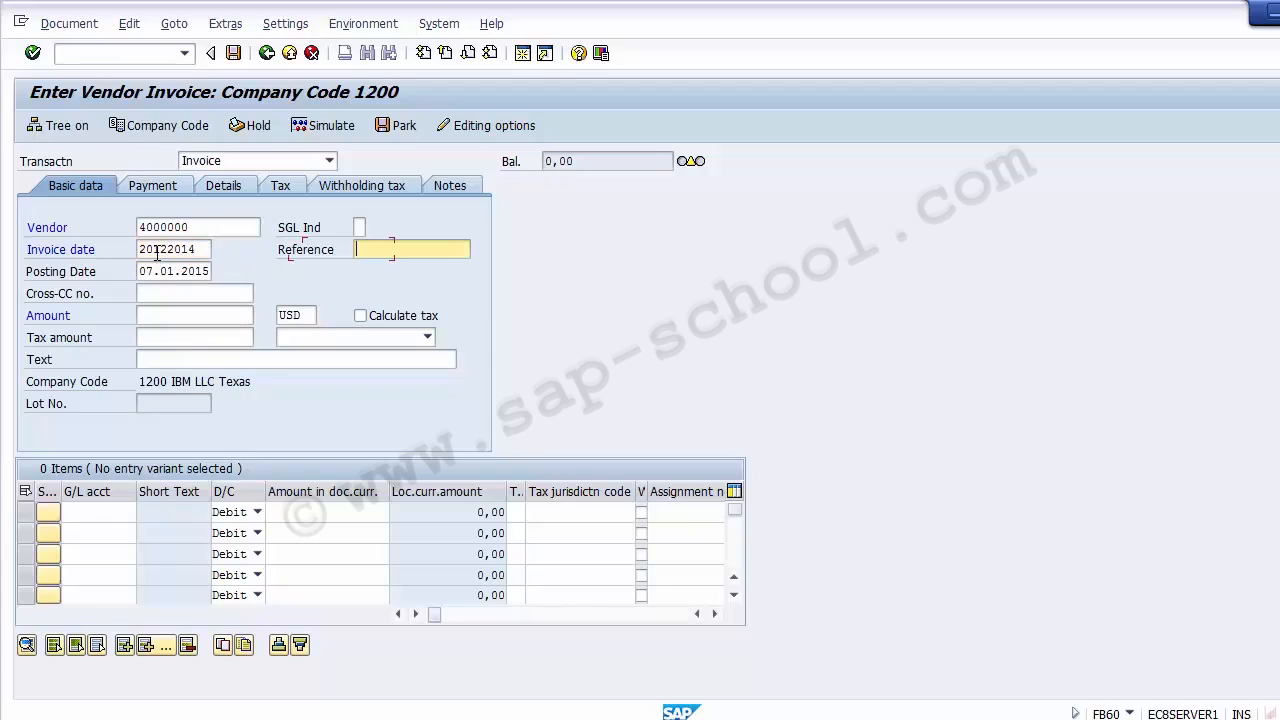
- Copy the invoice date into the posting date so that it is 20122014
key(Tab)
key(Up)
key(shift+Home)
key(ctrl+c)
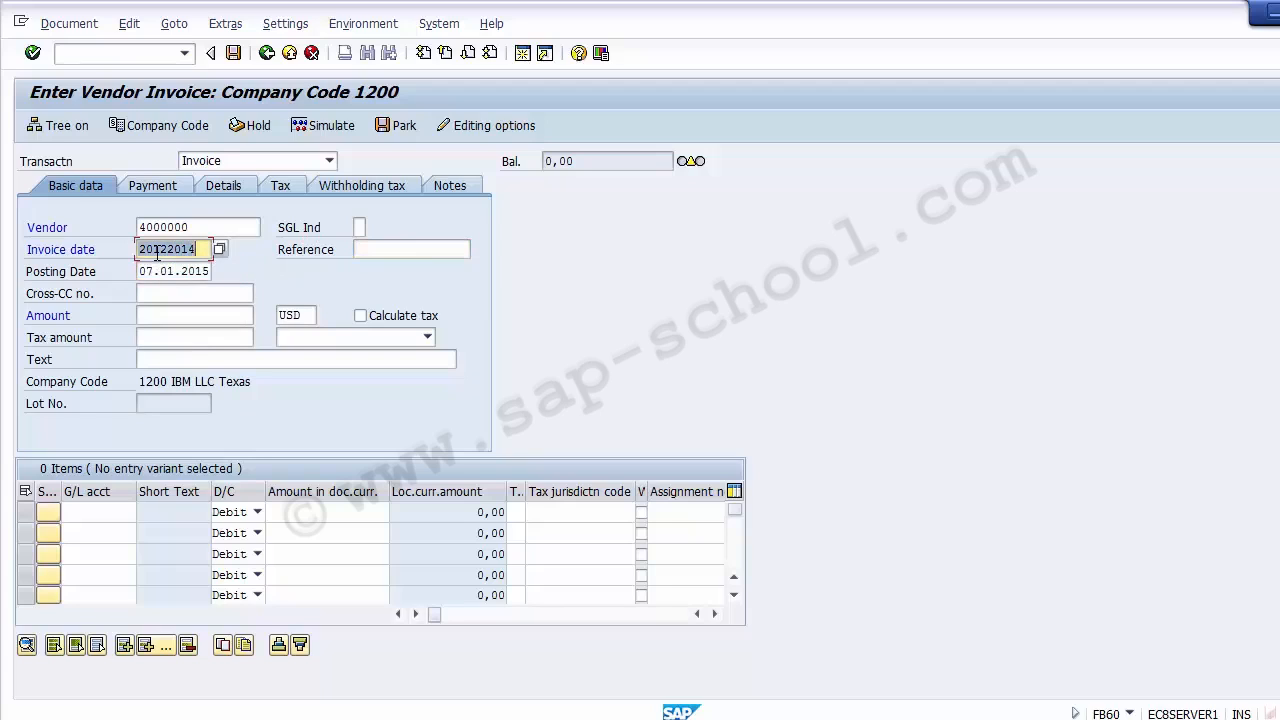
key(End)
key(Down)
key(ctrl+a)
key(ctrl+v)
key(Up)
key(ctrl+a)
key(Down)
key(Down)
key(Down)
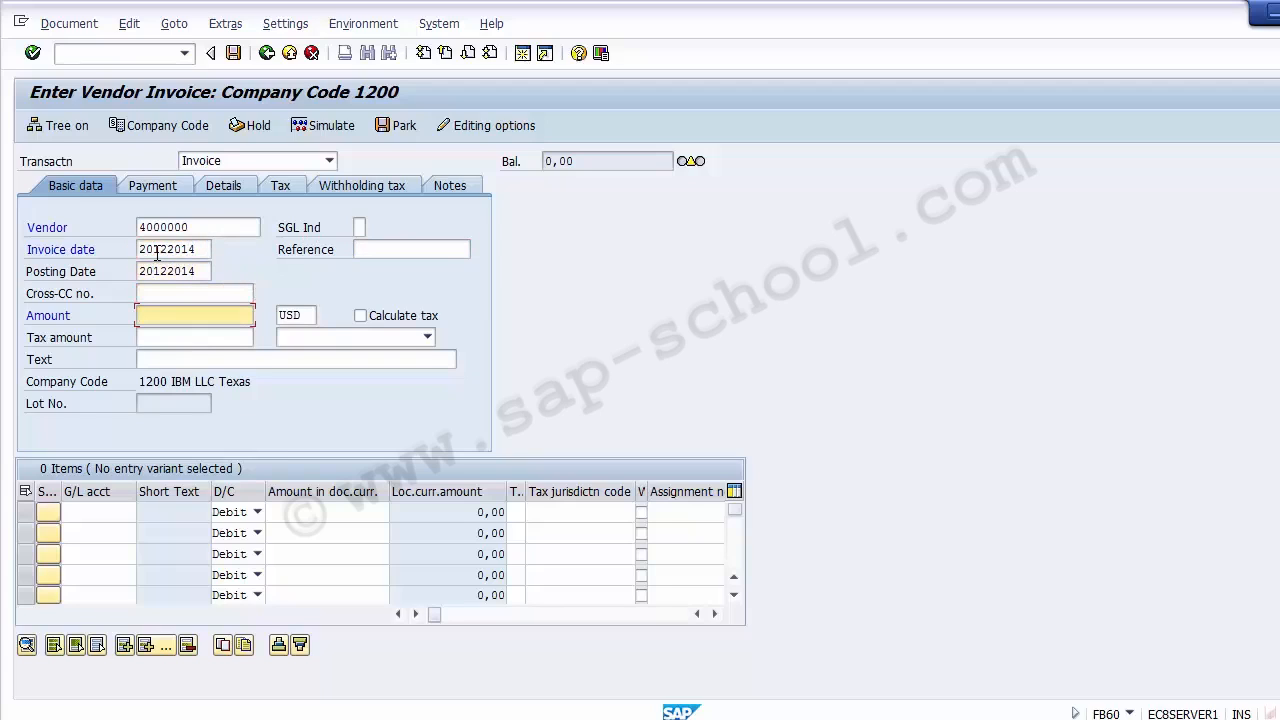
- Set the invoice amount to 10000 USD and enter a debit line of 10000 for G/L account 400000
text(10000)
click(105, 512)
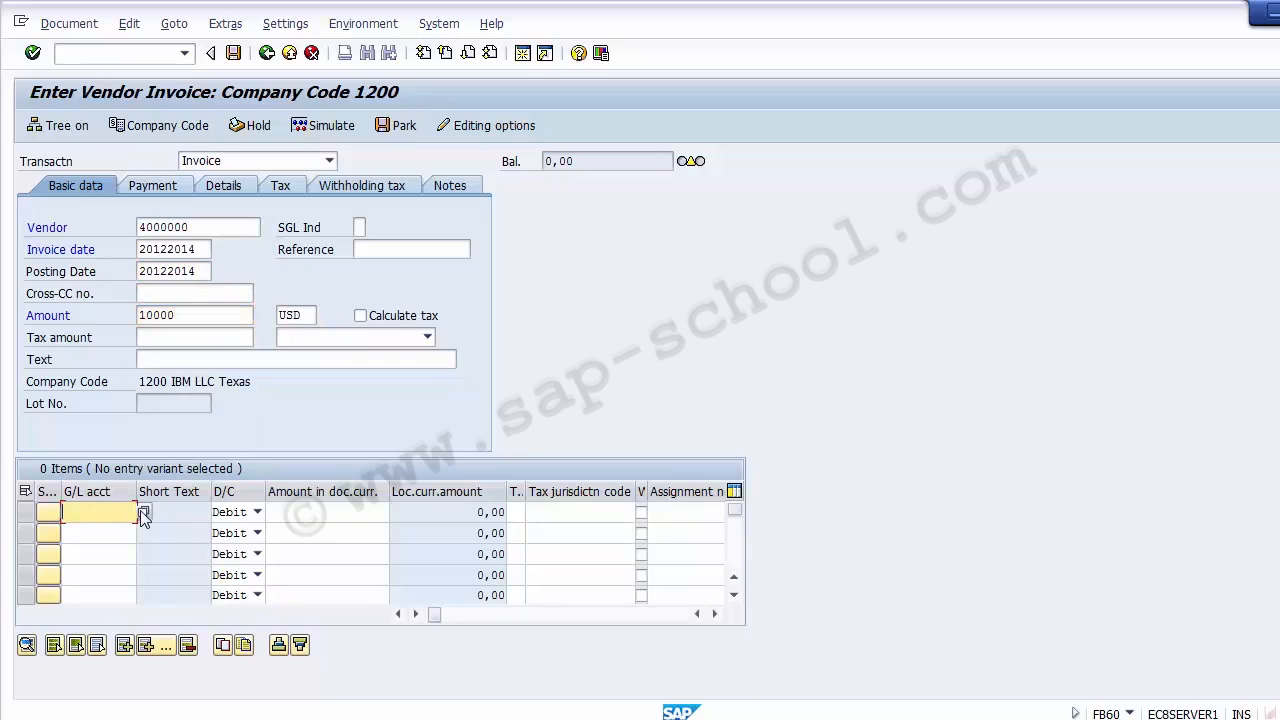
click(110, 512)
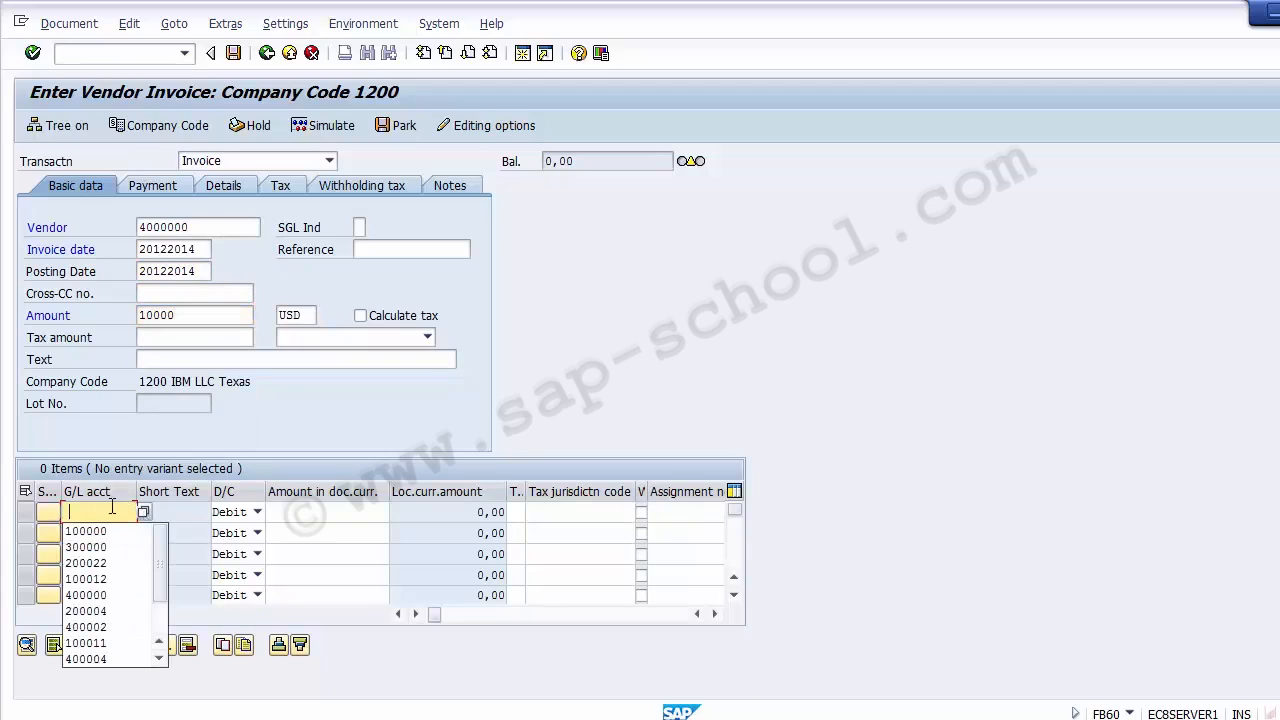
click(100, 596)
click(282, 516)
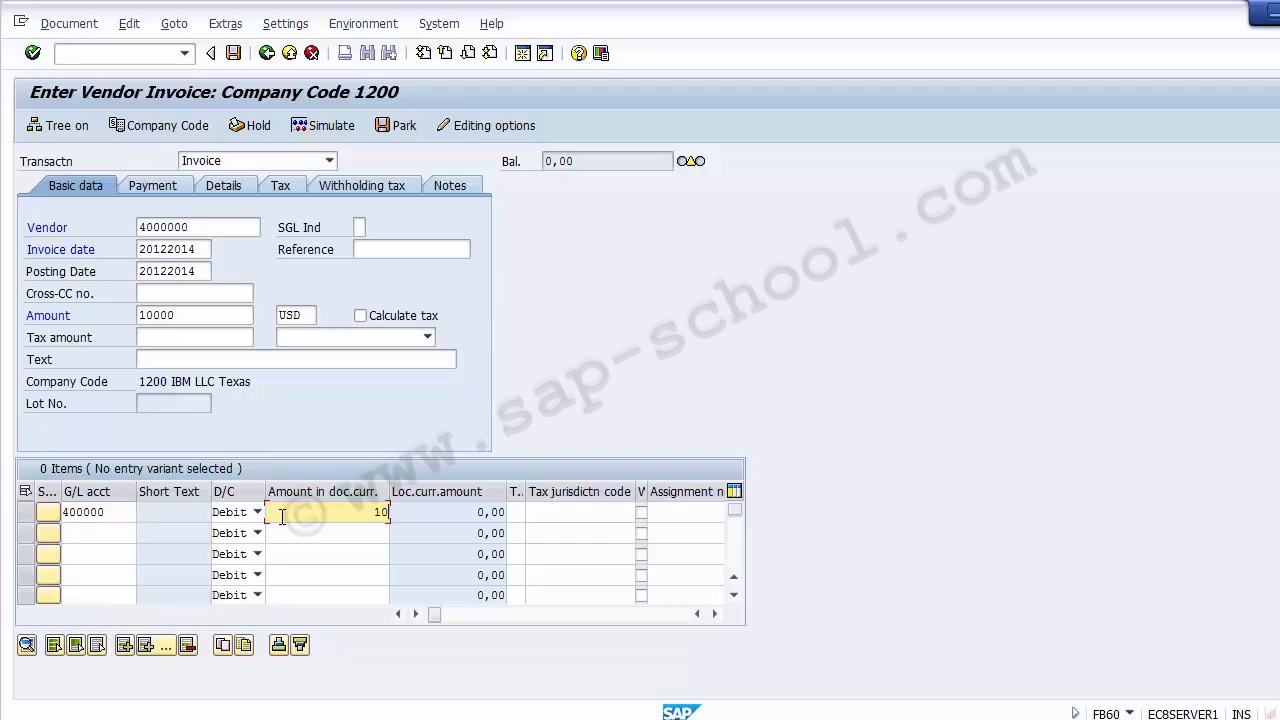
key(Return)
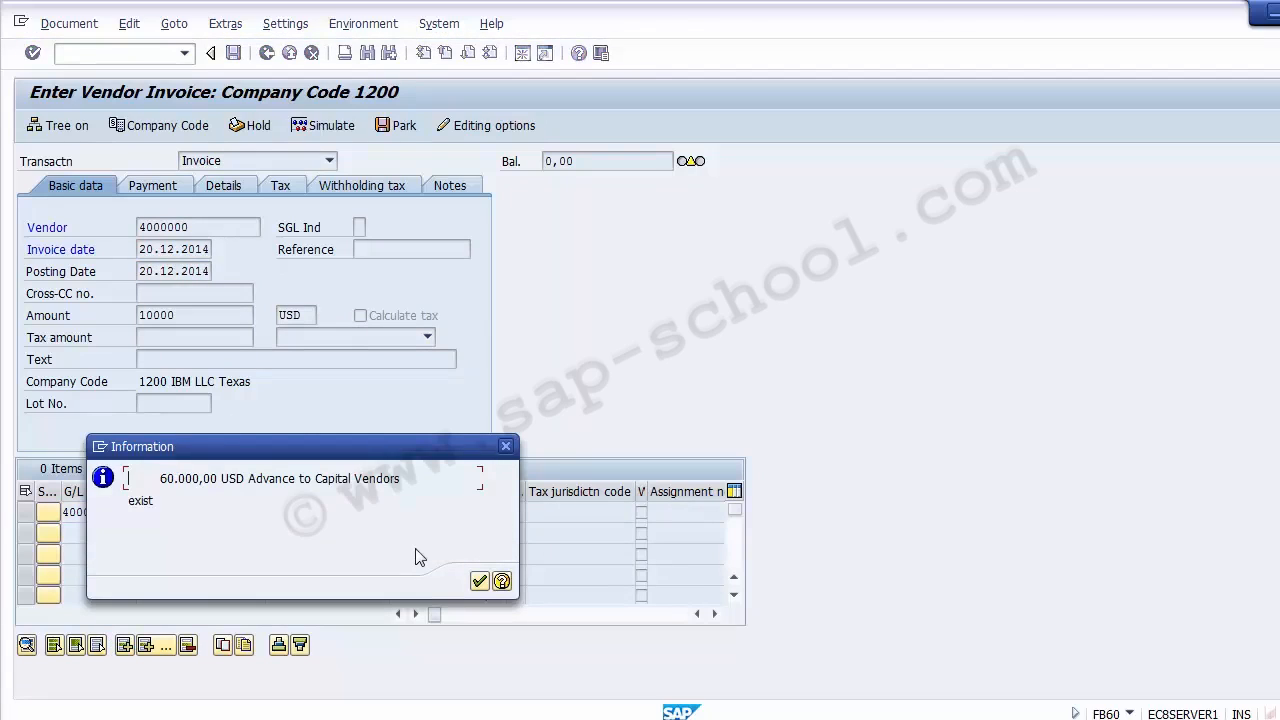
click(479, 582)
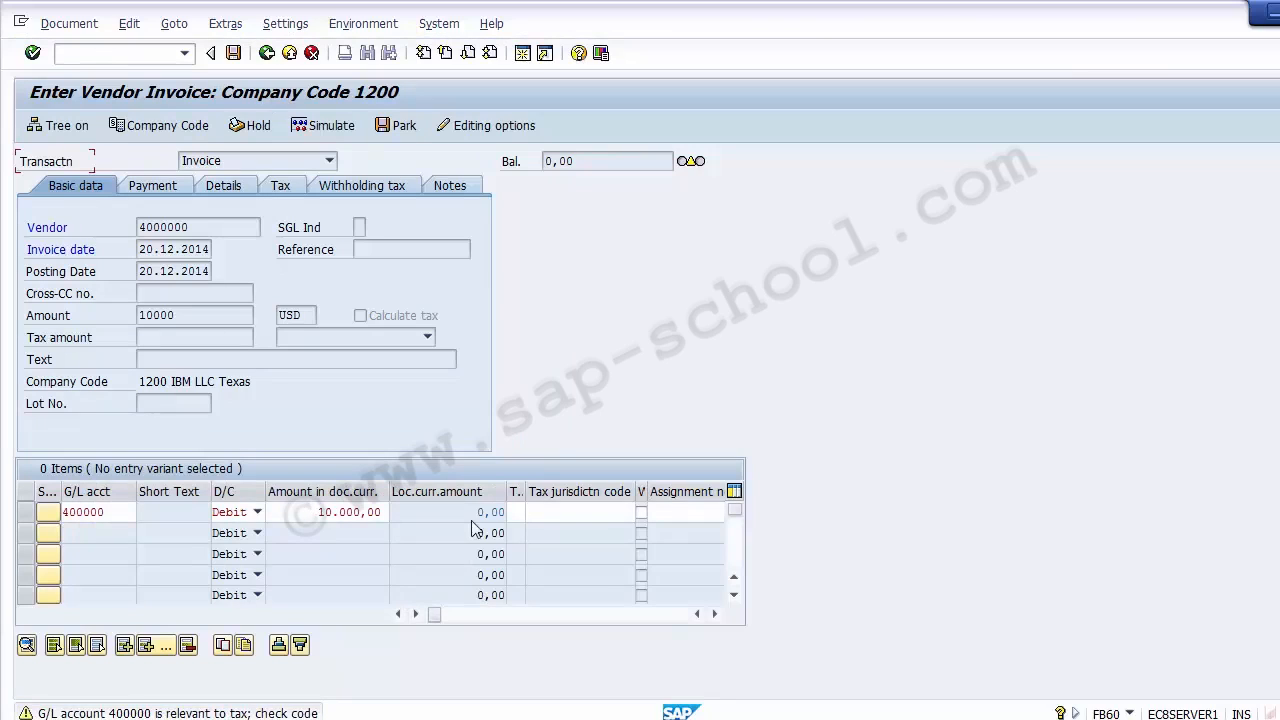
- In the SAP Easy Access session, open transaction FS00 and display G/L account 400000 in company code 1200
click(533, 512)
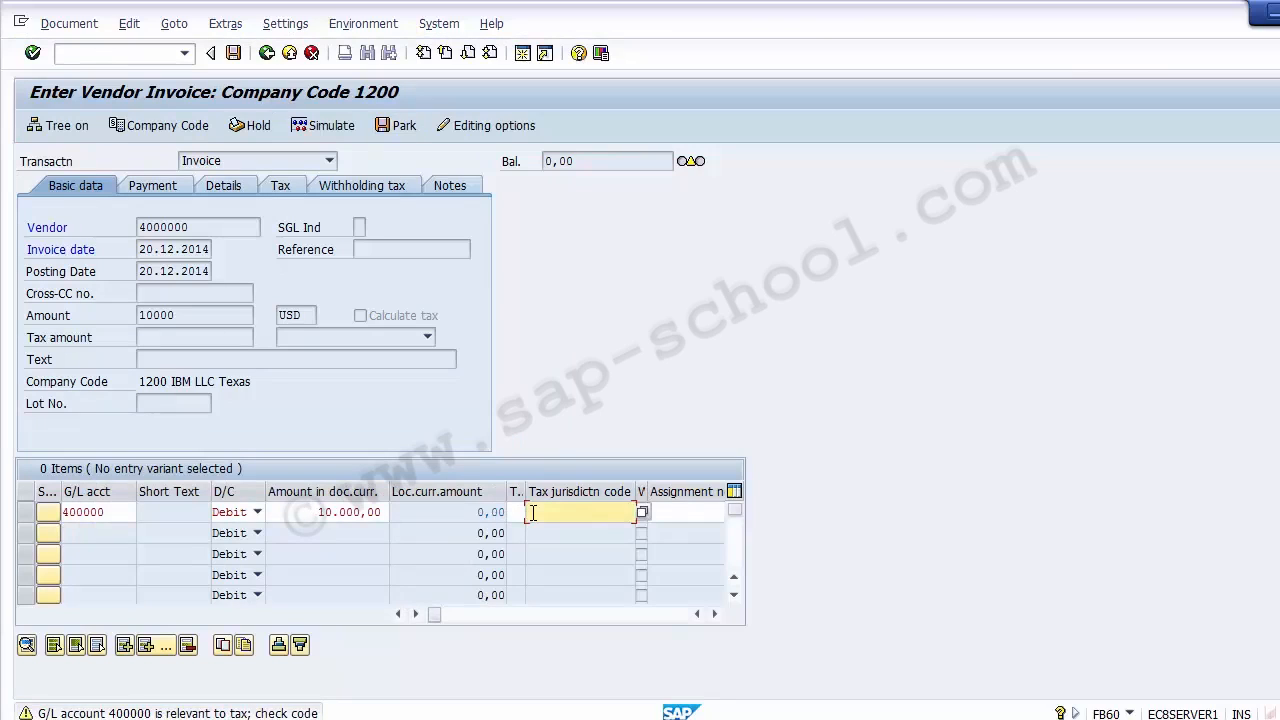
double_click(100, 512)
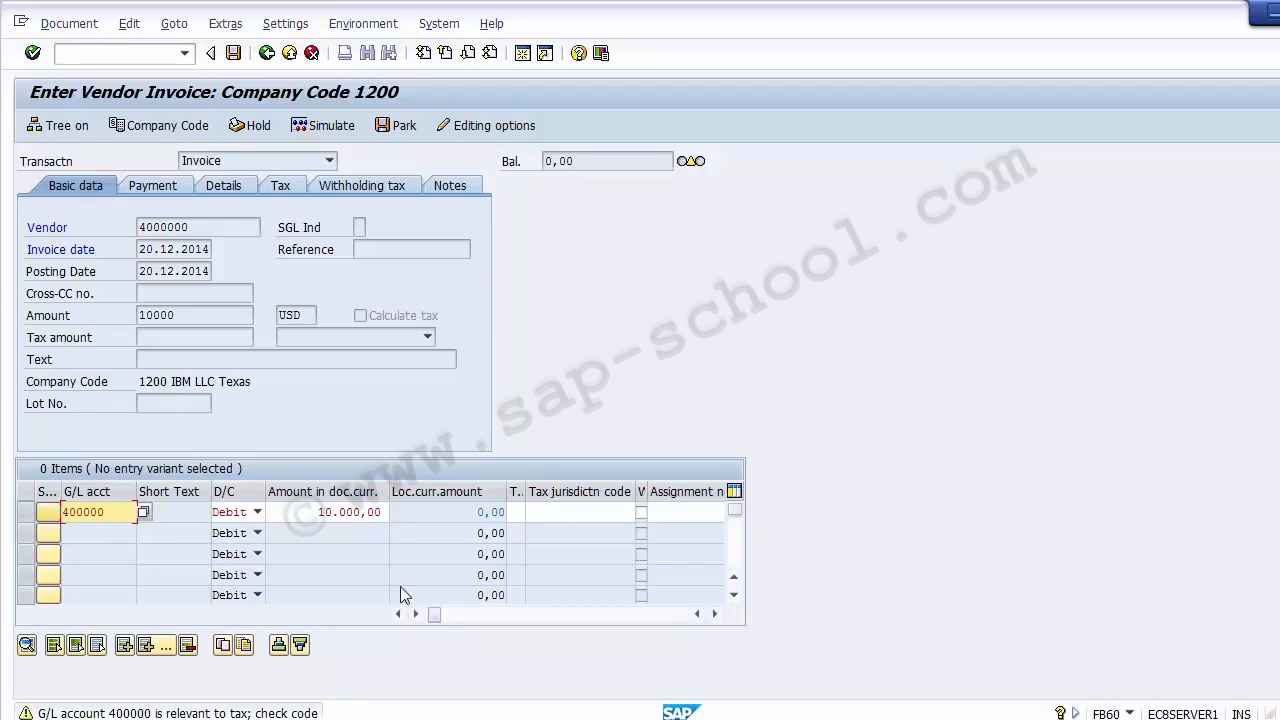
key(alt+Tab)
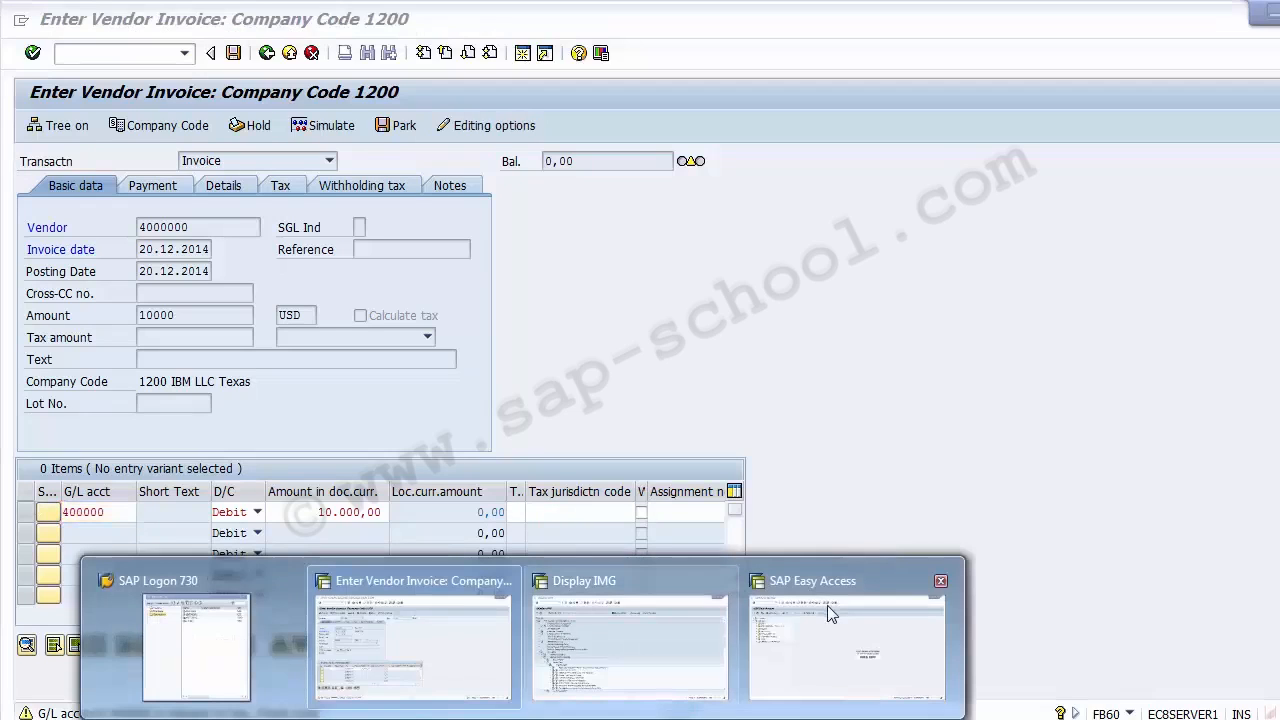
click(811, 631)
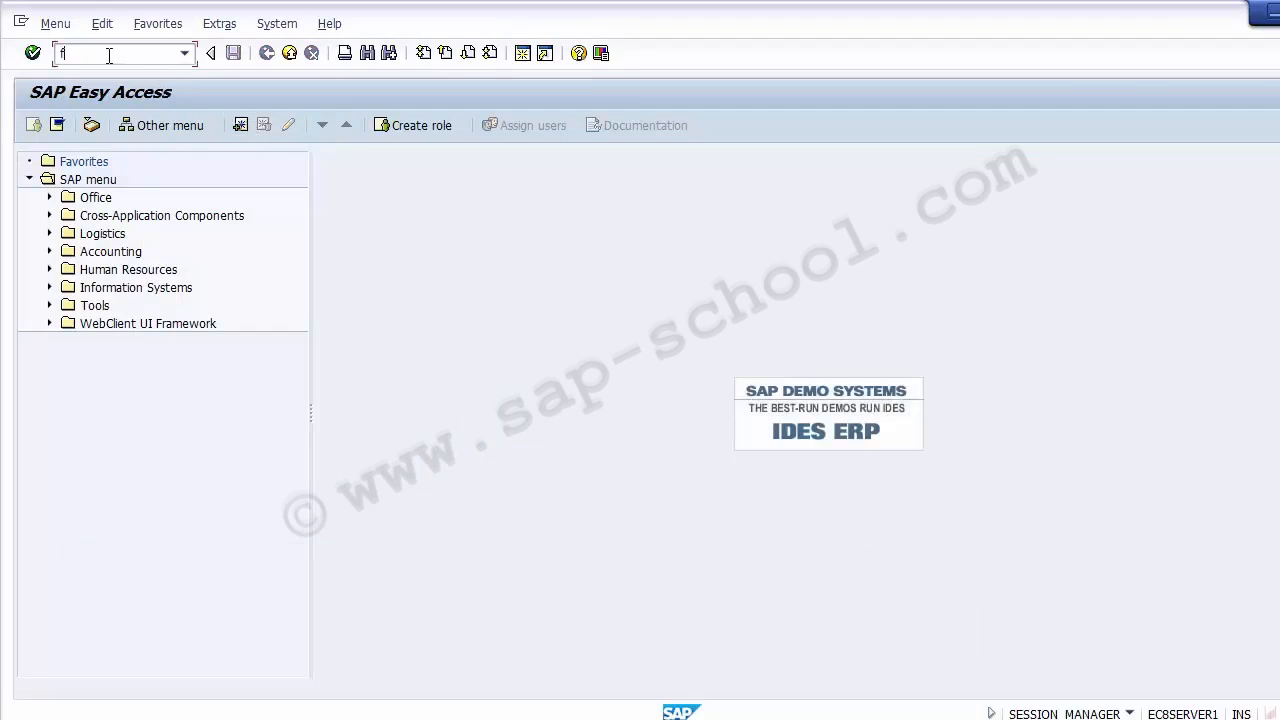
key(Return)
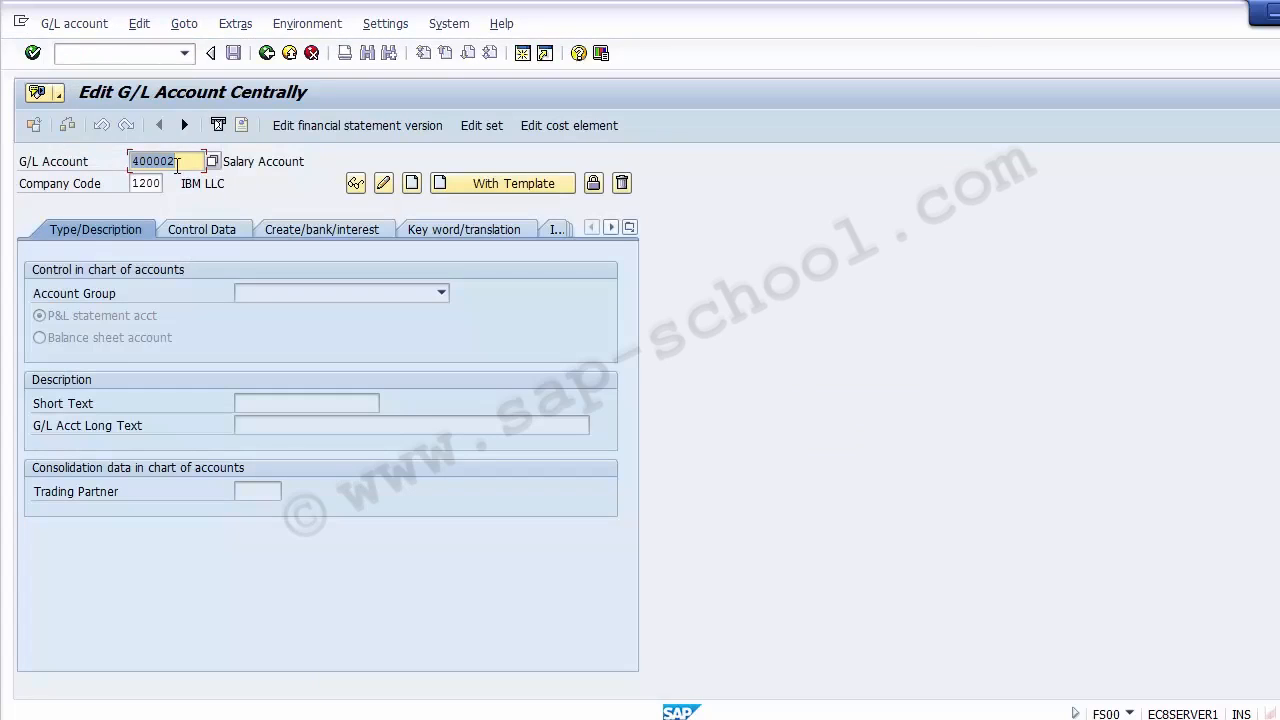
click(177, 164)
key(BackSpace)
text(0)
key(Return)
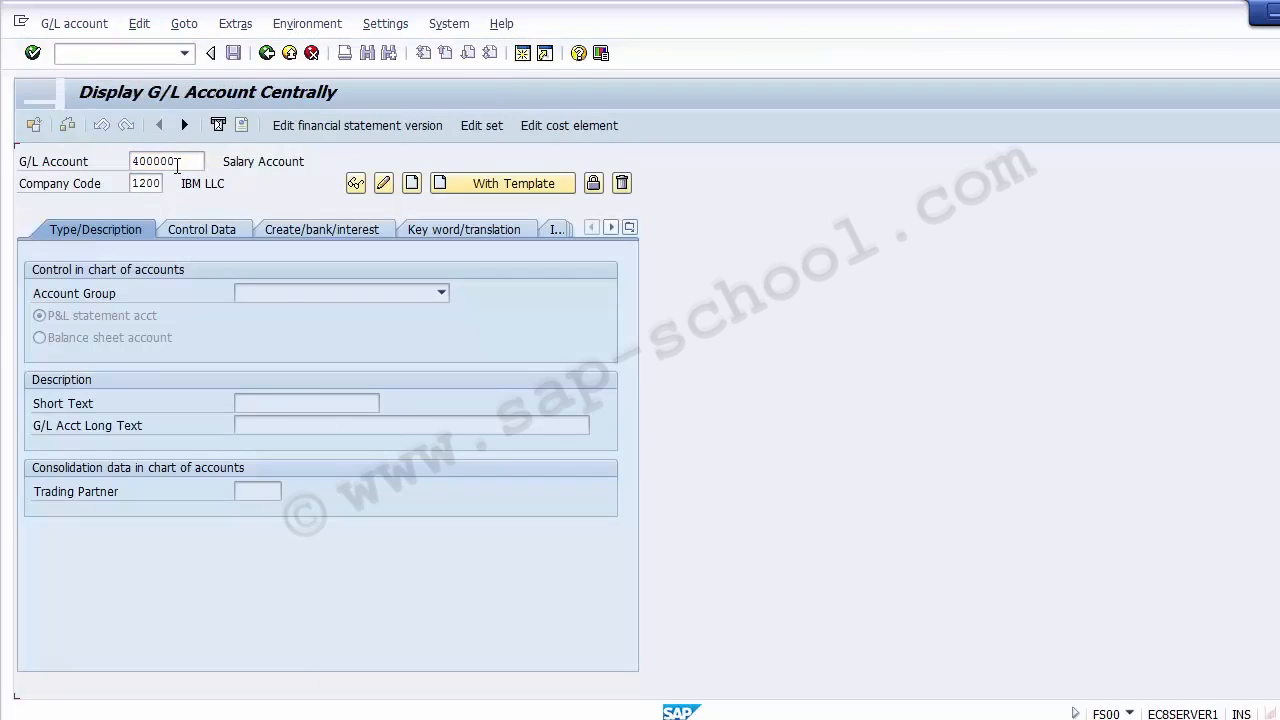
- Check the cost element master data of the Purchase Account, including its category, and return to the vendor invoice
click(555, 130)
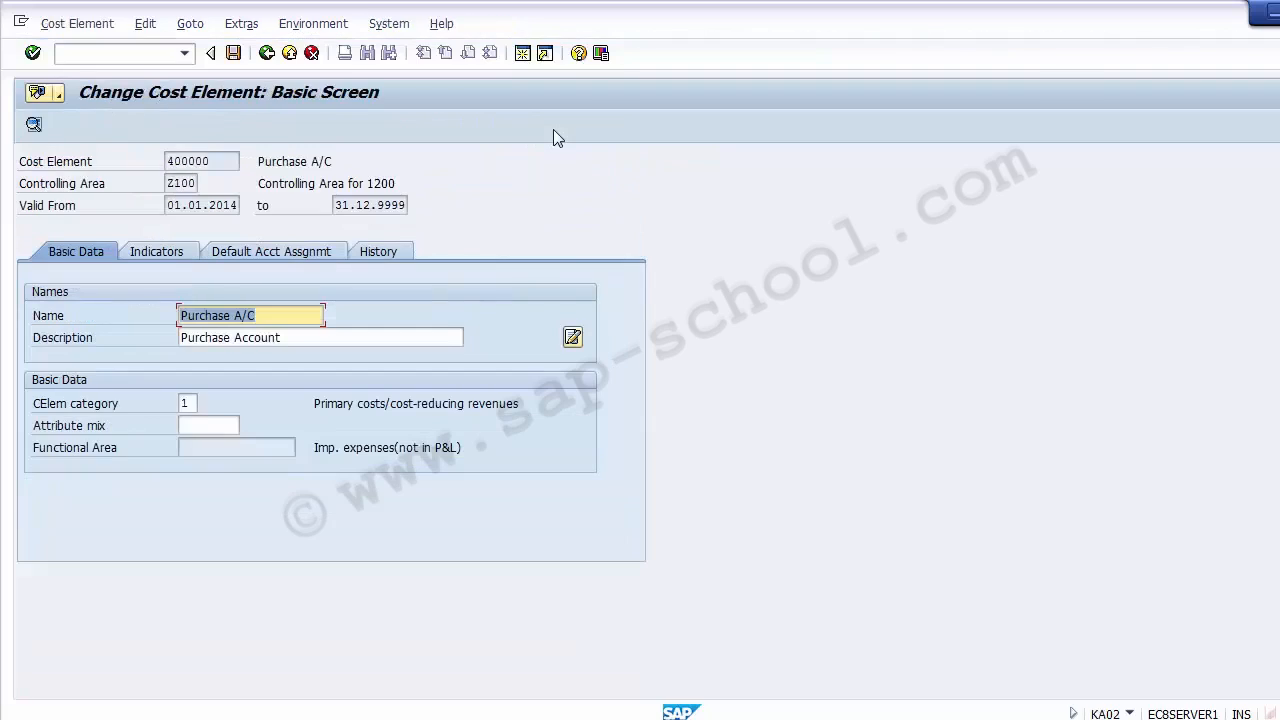
key(Tab)
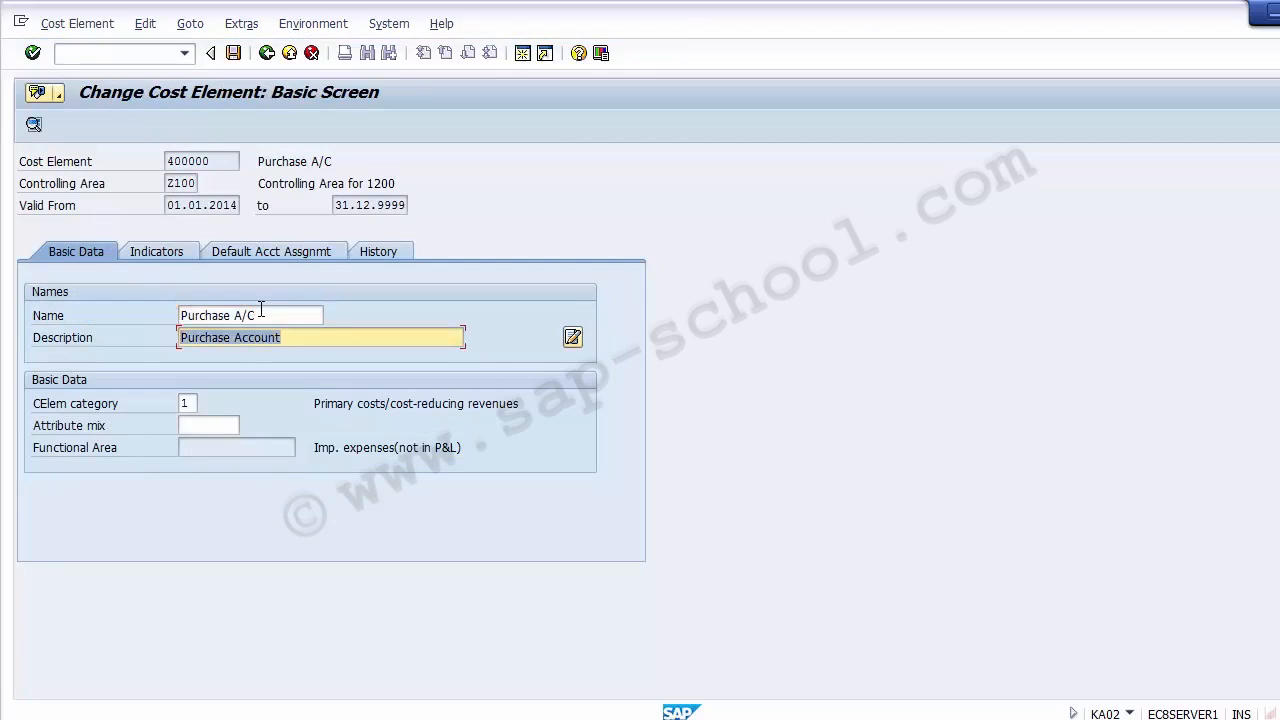
click(261, 312)
click(290, 52)
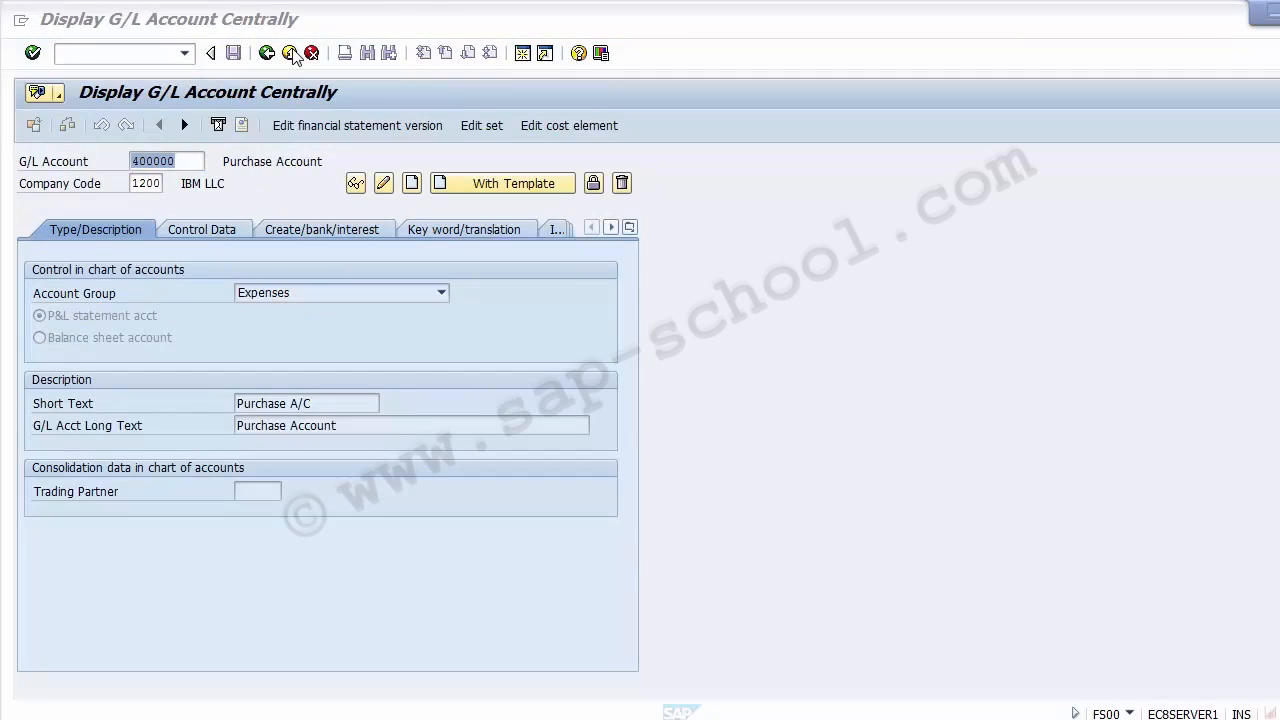
click(290, 53)
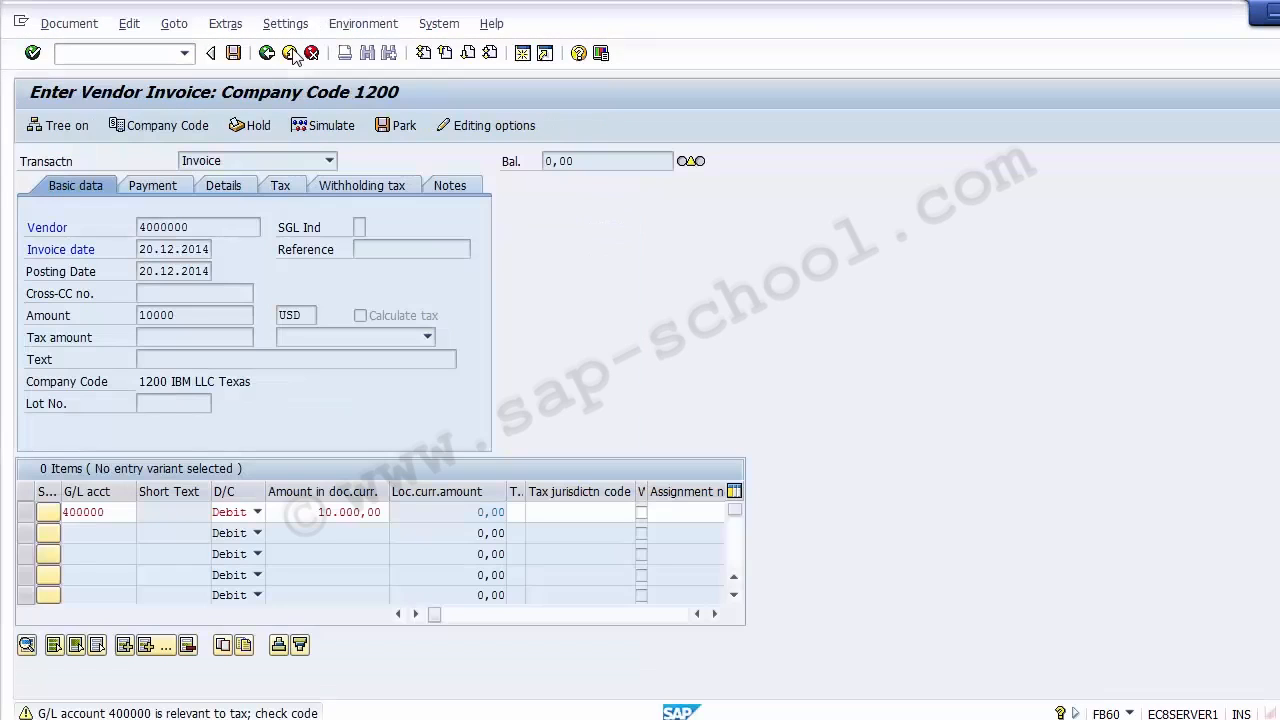
- Assign the PRODCTION cost center 110000 to the invoice's G/L line from the cost center search
click(533, 514)
key(Tab)
key(Tab)
key(Tab)
key(Tab)
key(Tab)
key(Tab)
key(Tab)
key(Tab)
key(Tab)
key(Tab)
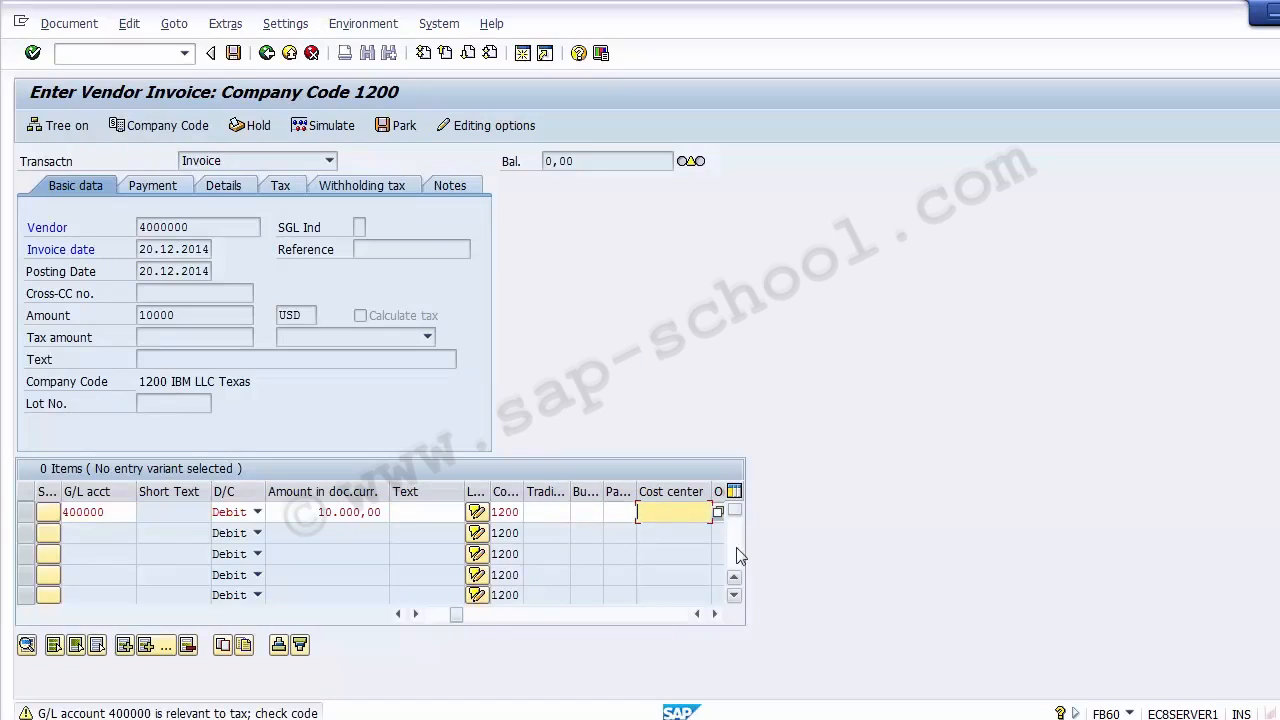
key(Return)
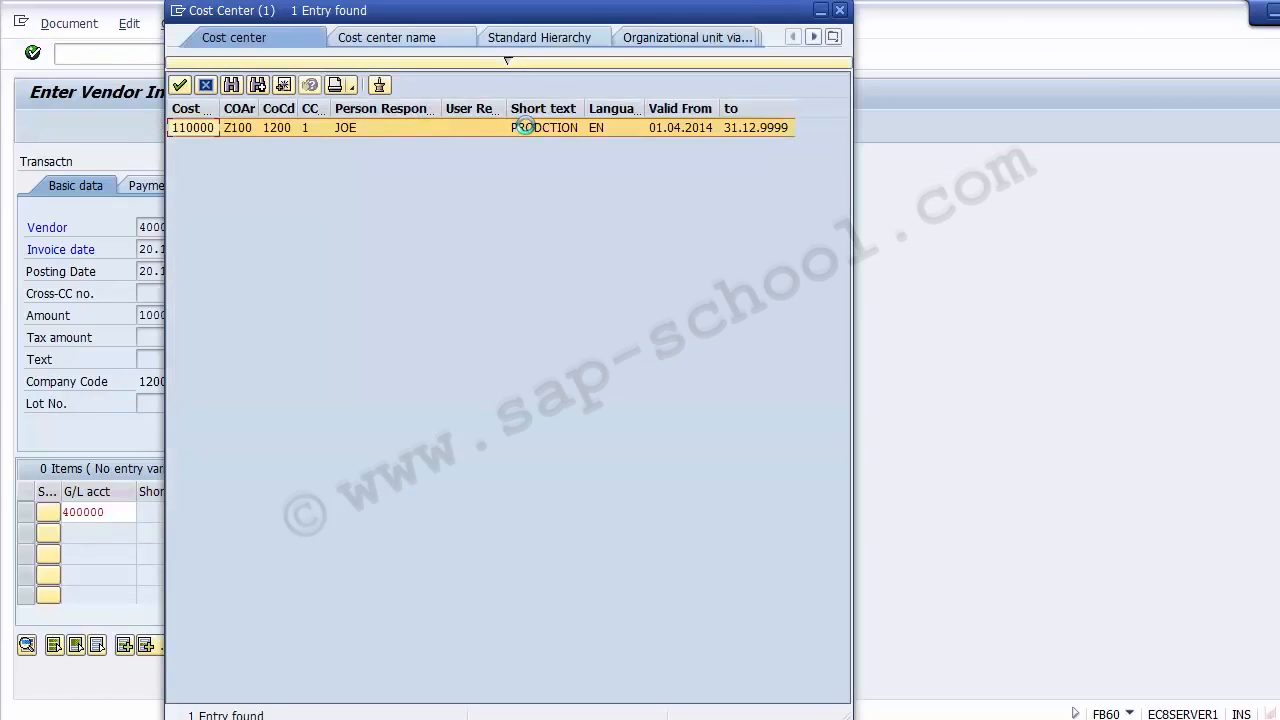
double_click(532, 129)
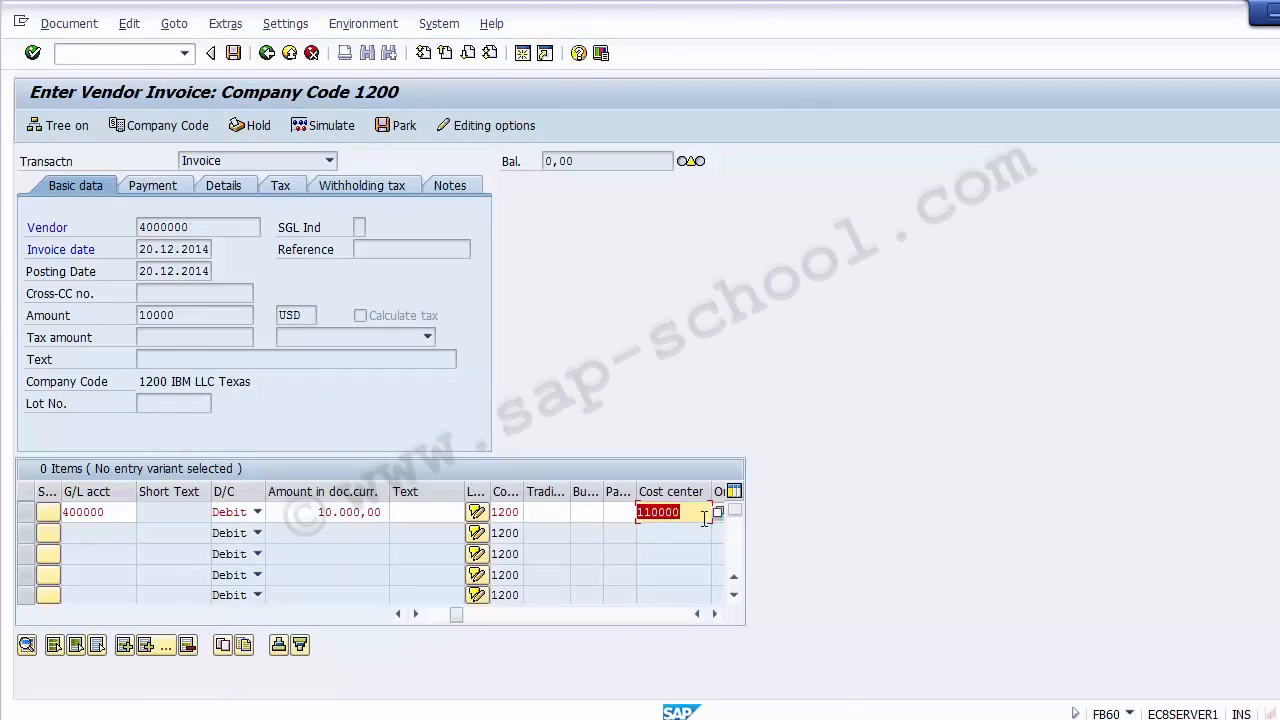
- Simulate the vendor invoice, check the withheld income tax line in the document overview, and post the document
click(322, 128)
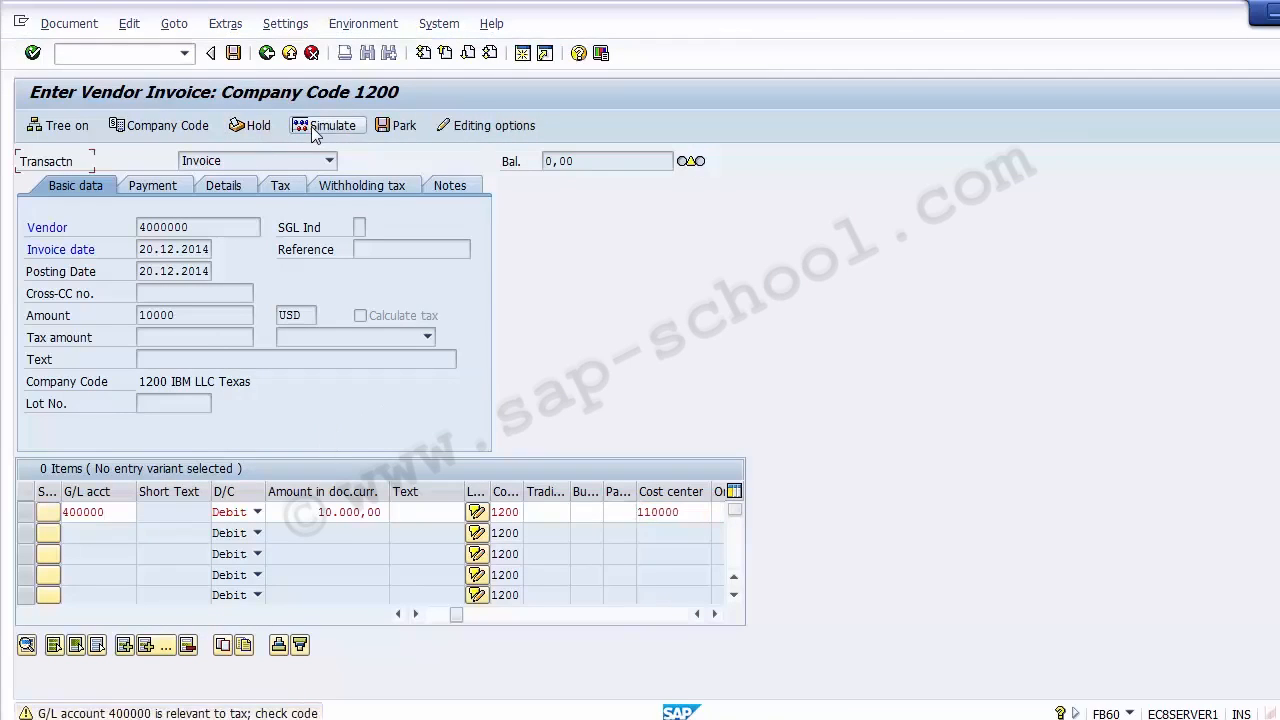
key(Return)
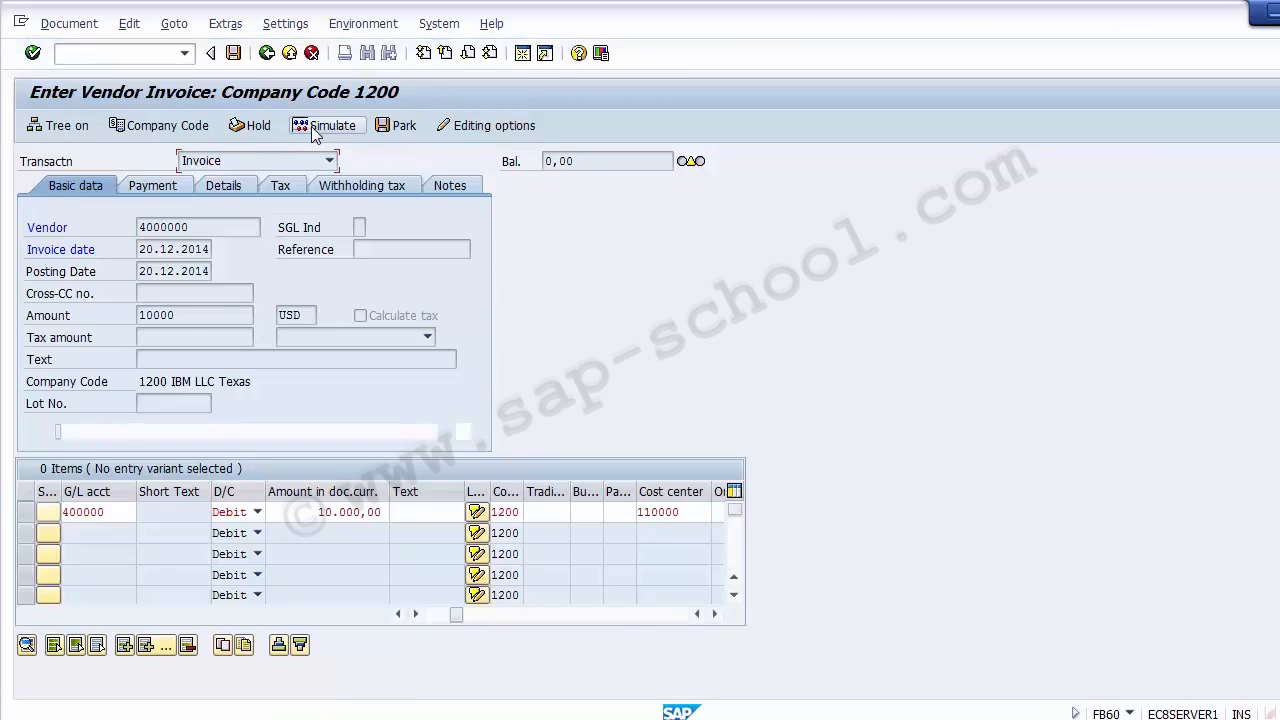
click(313, 130)
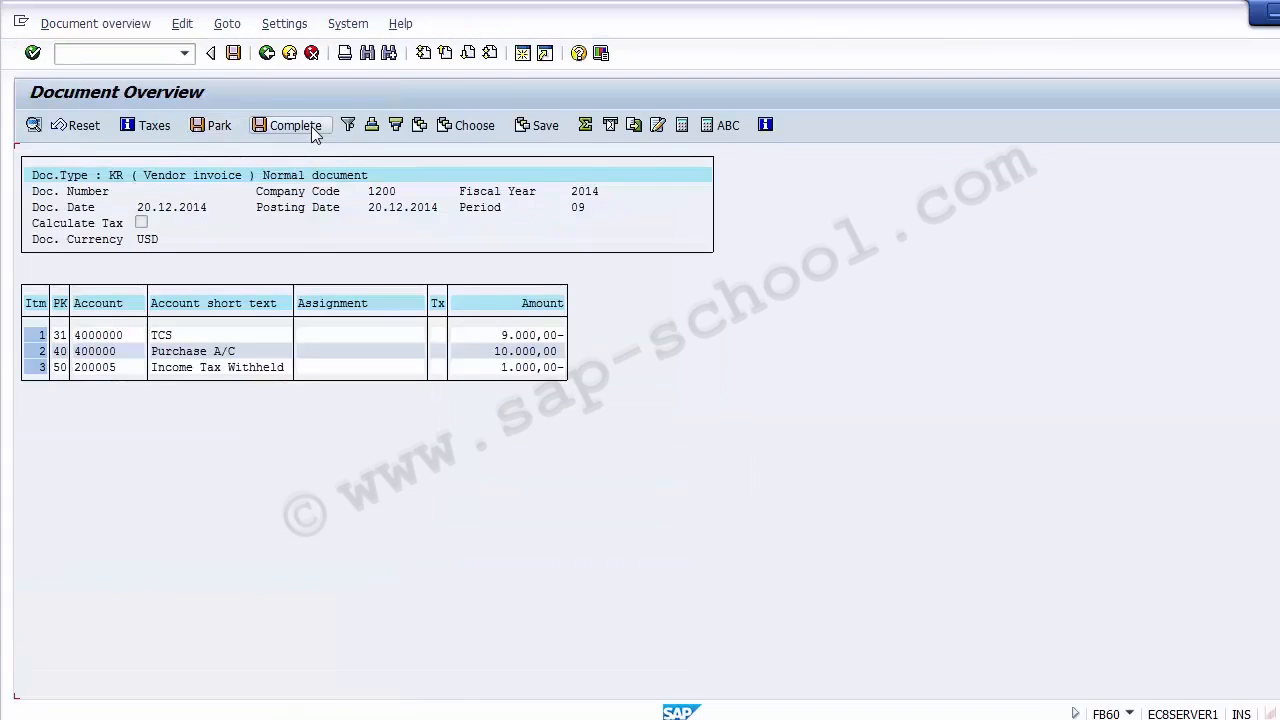
click(554, 368)
click(234, 53)
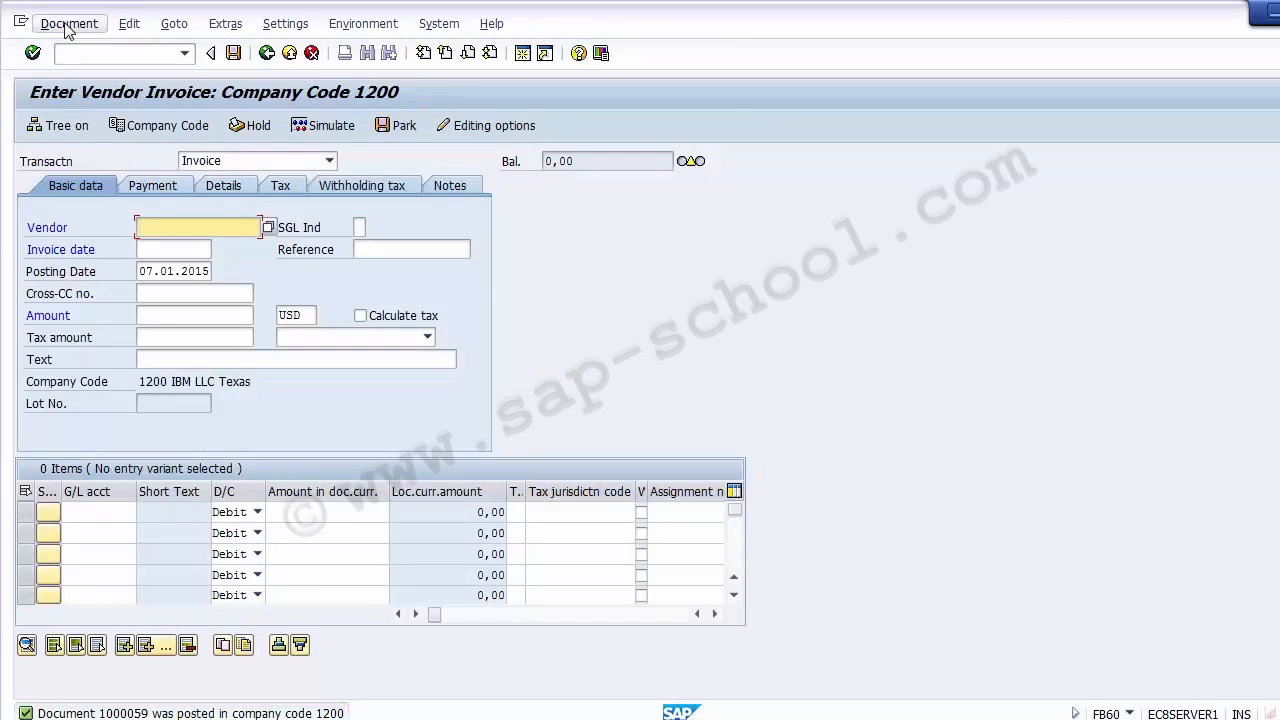
- Display the posted vendor invoice with transaction FB03 for company code 1200 and fiscal year 2014
click(84, 56)
text(/n)
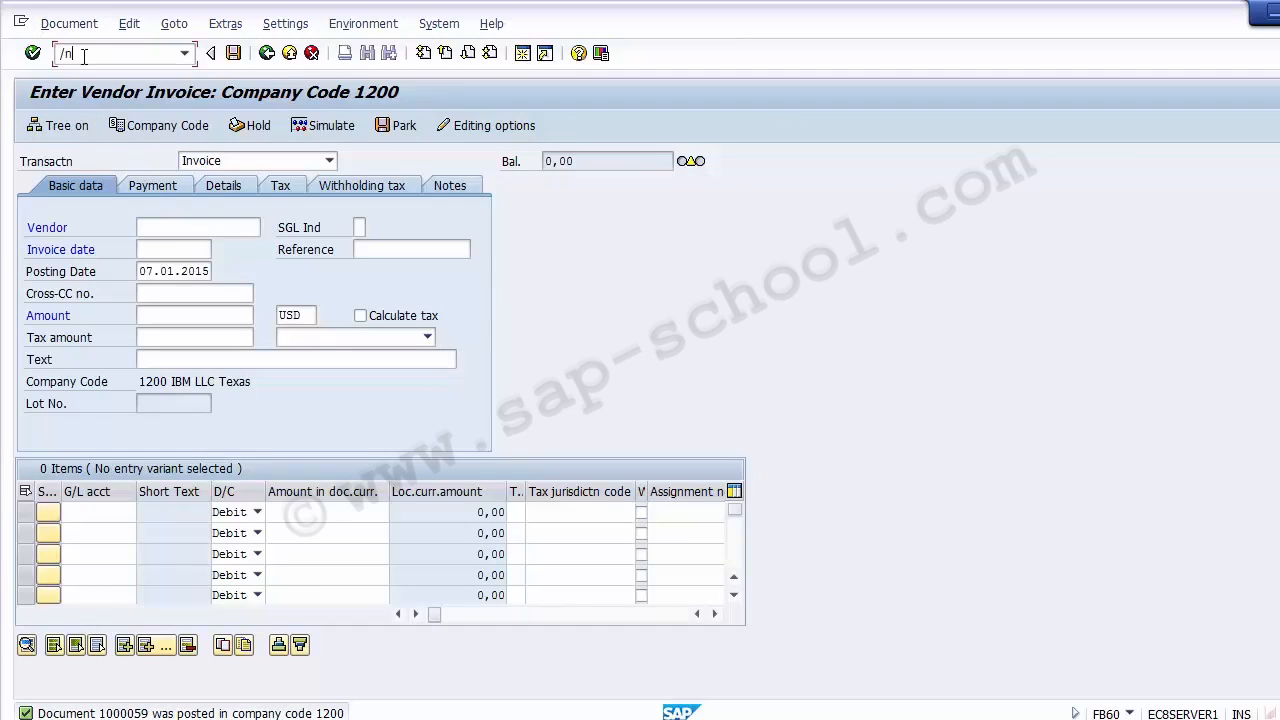
text(fb03)
key(Return)
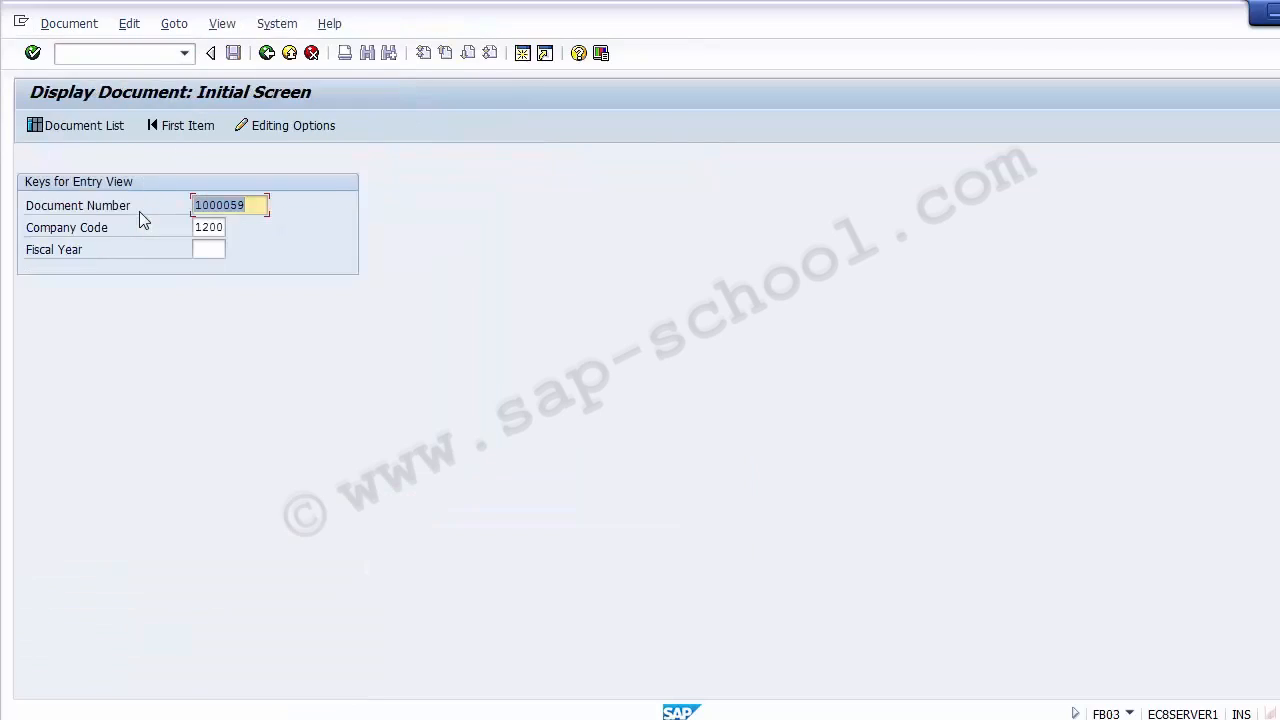
click(258, 205)
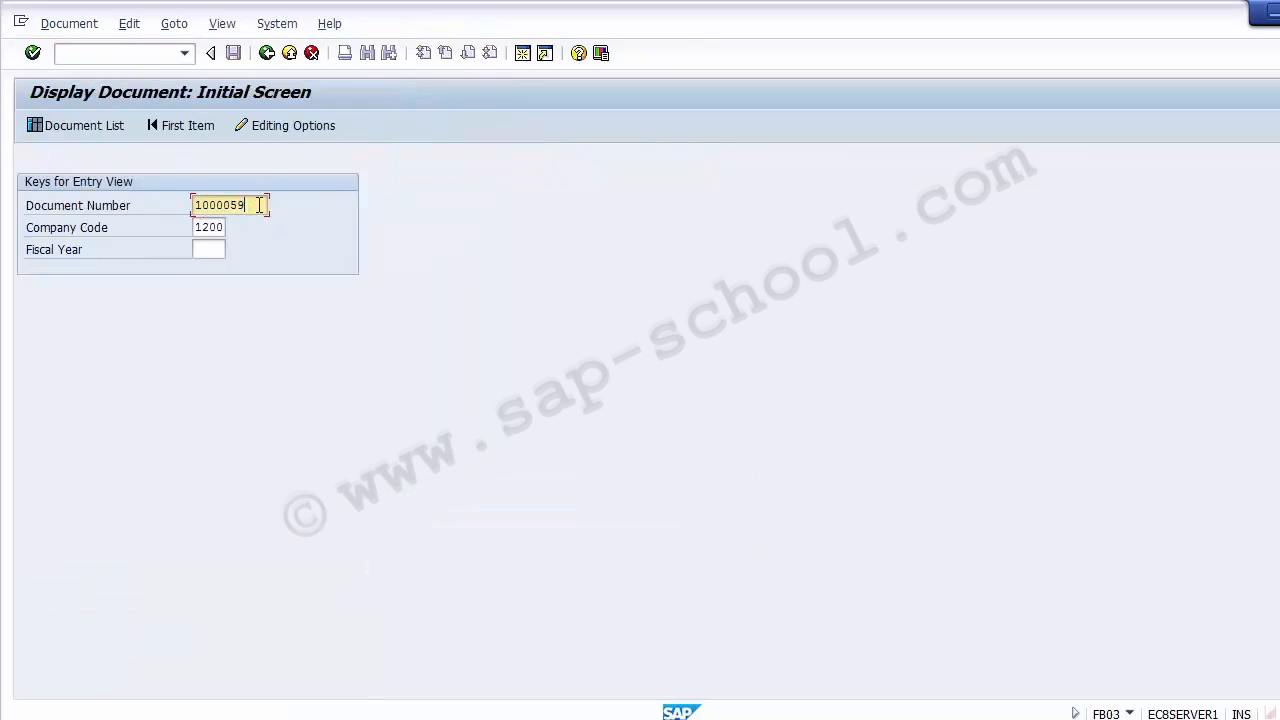
click(215, 232)
click(213, 253)
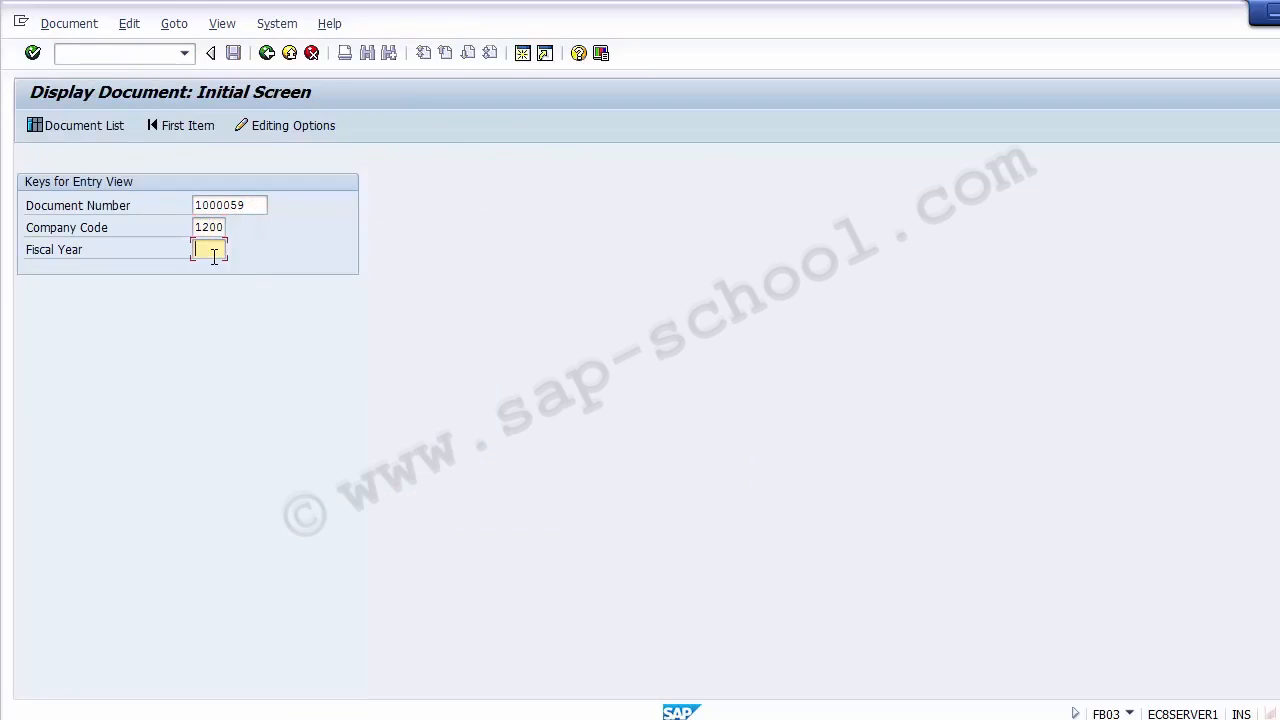
text(2014)
key(Return)
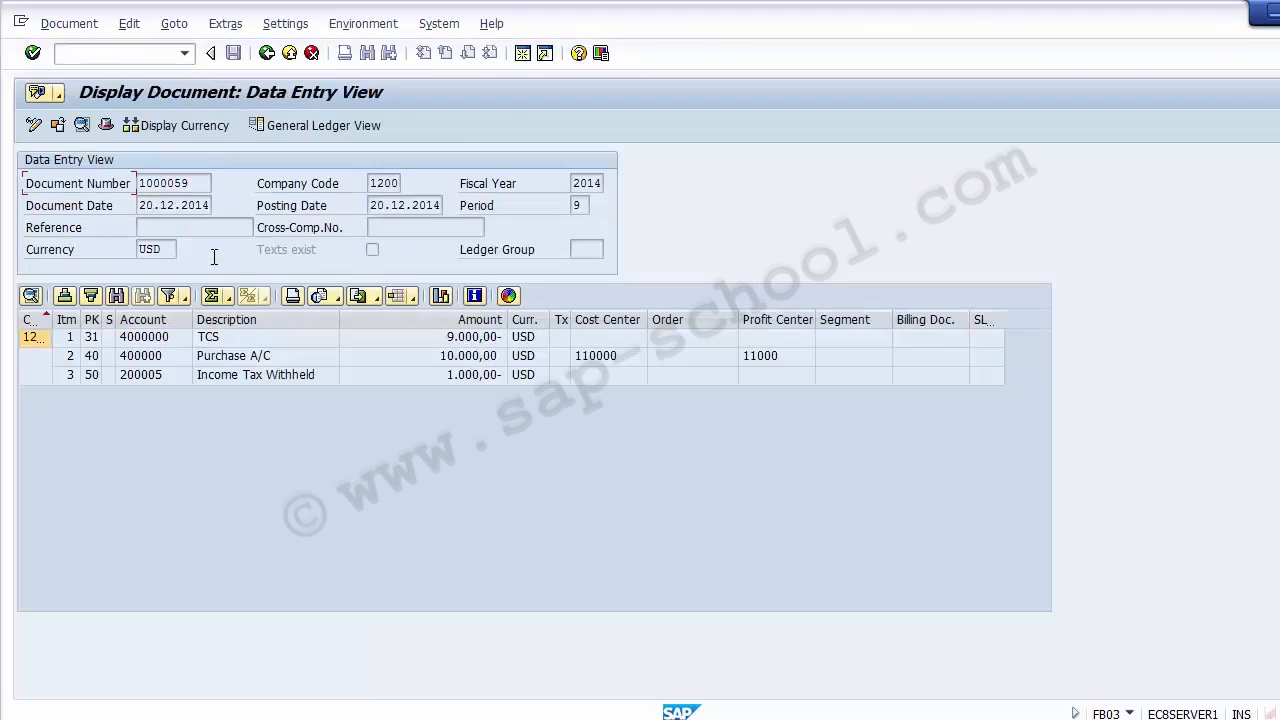
- Examine the cost center and profit center of the Purchase A/C line and compare them with the TCS vendor line
click(147, 358)
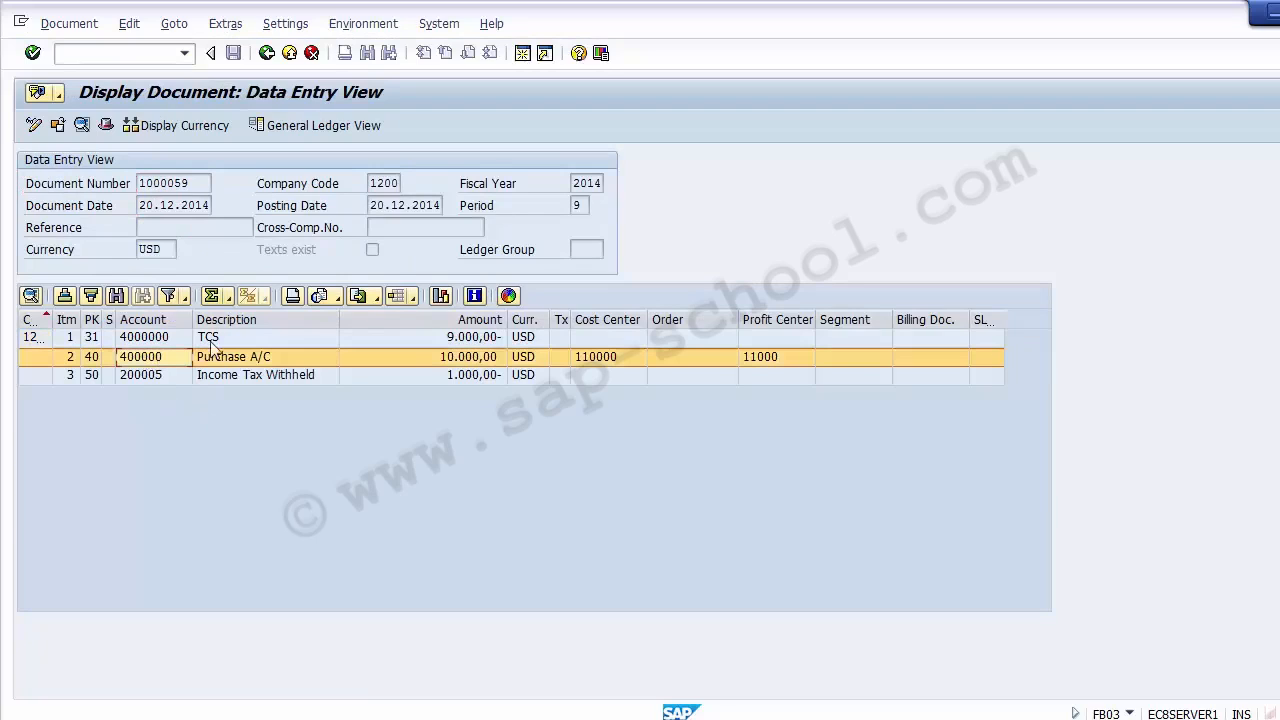
click(612, 357)
click(758, 358)
click(600, 360)
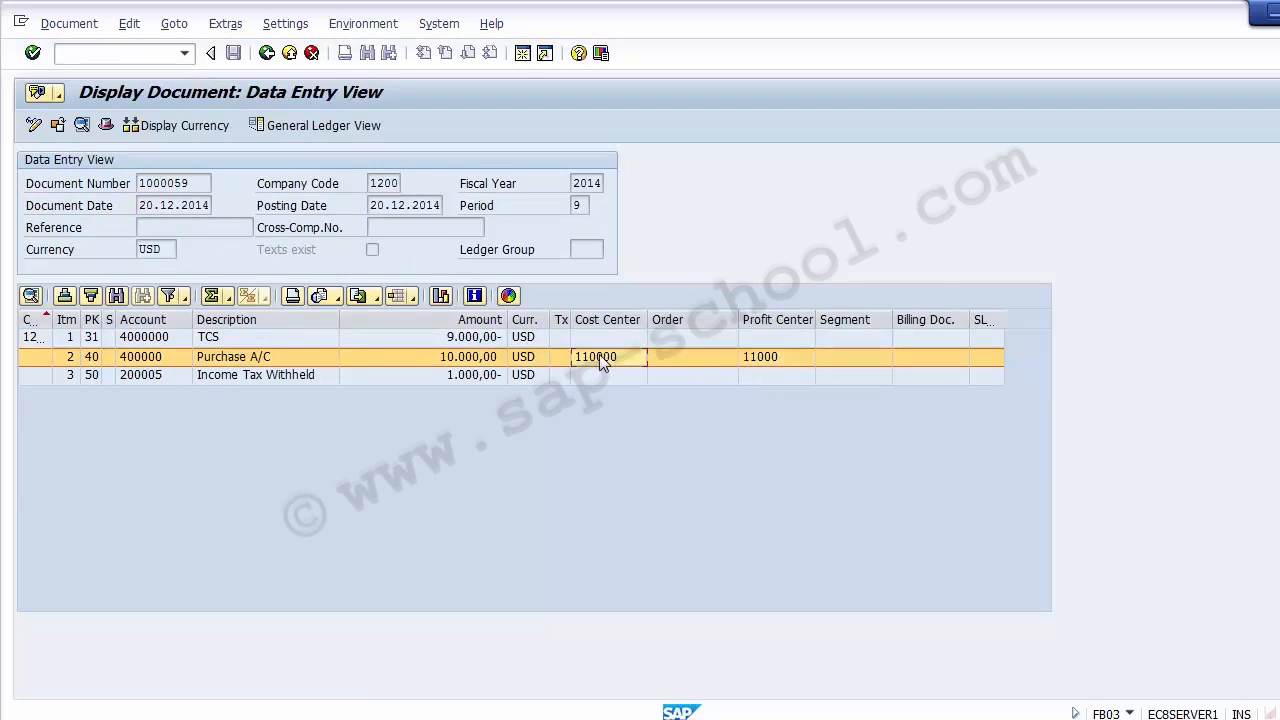
click(777, 358)
click(592, 357)
click(788, 357)
click(266, 339)
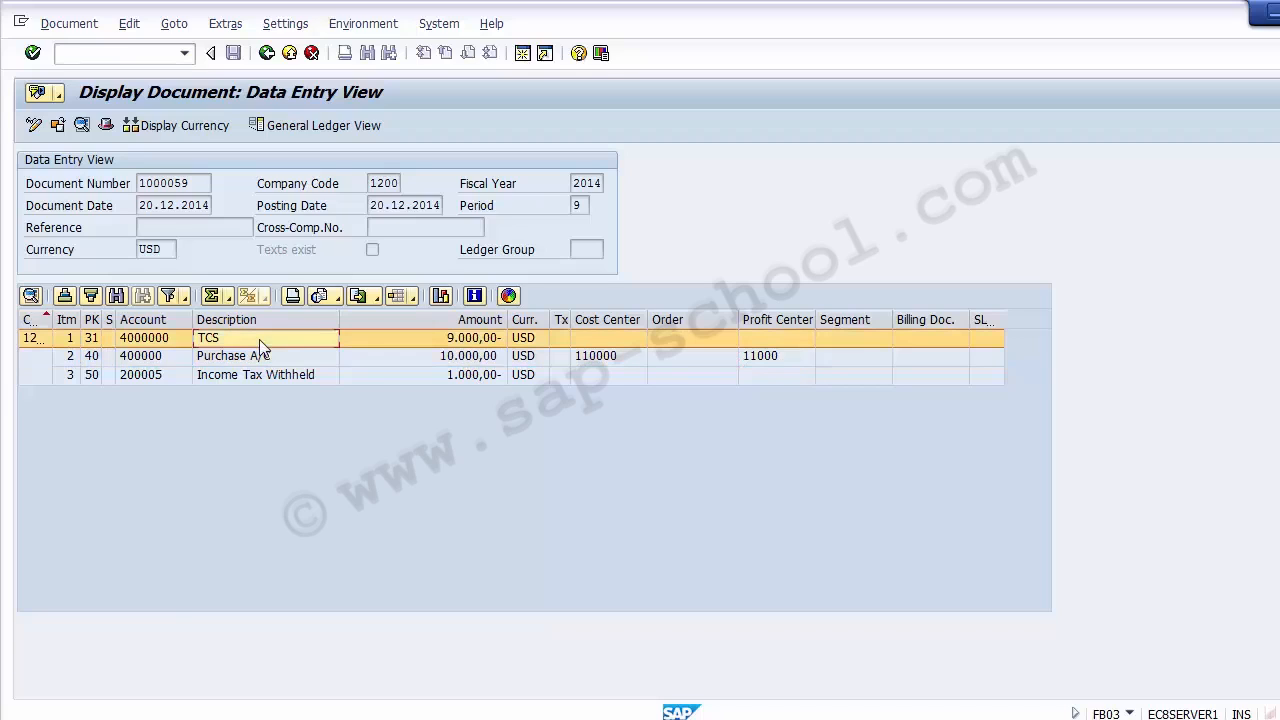
click(153, 339)
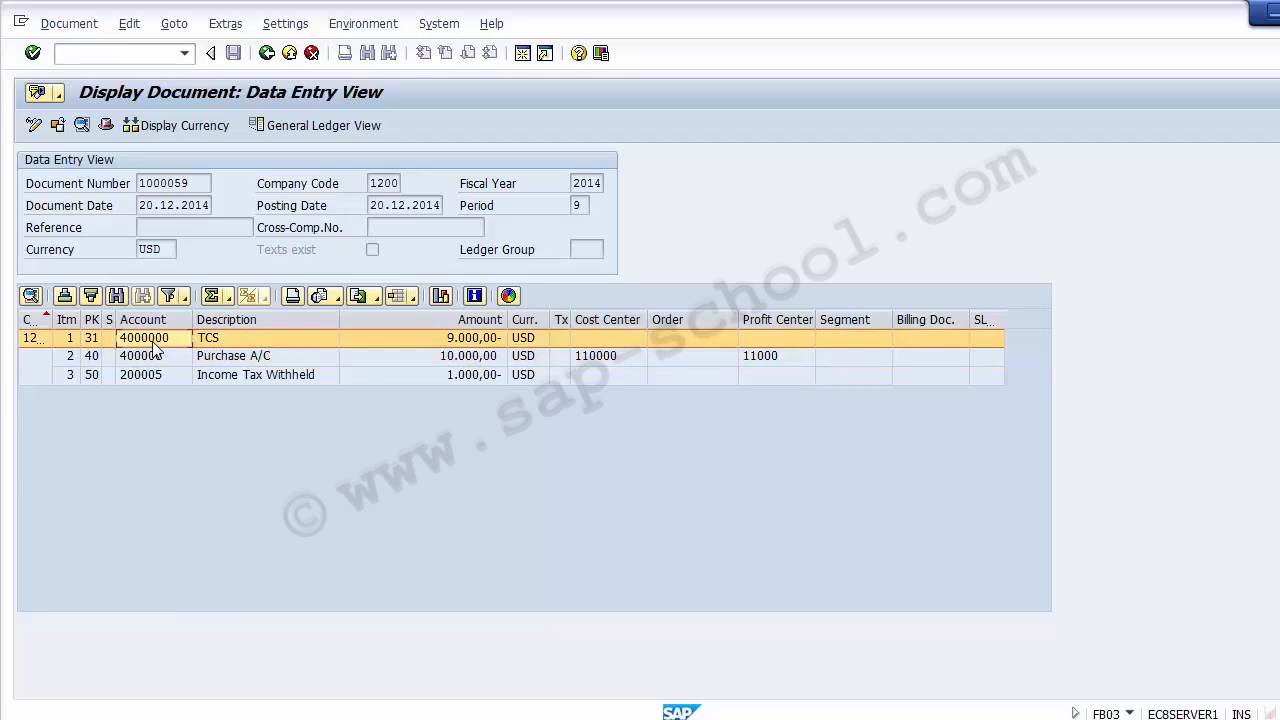
- Switch to the general ledger view and compare the profit centers of the Domestic Vendor, Purchase A/C and Income Tax Withheld lines
click(305, 125)
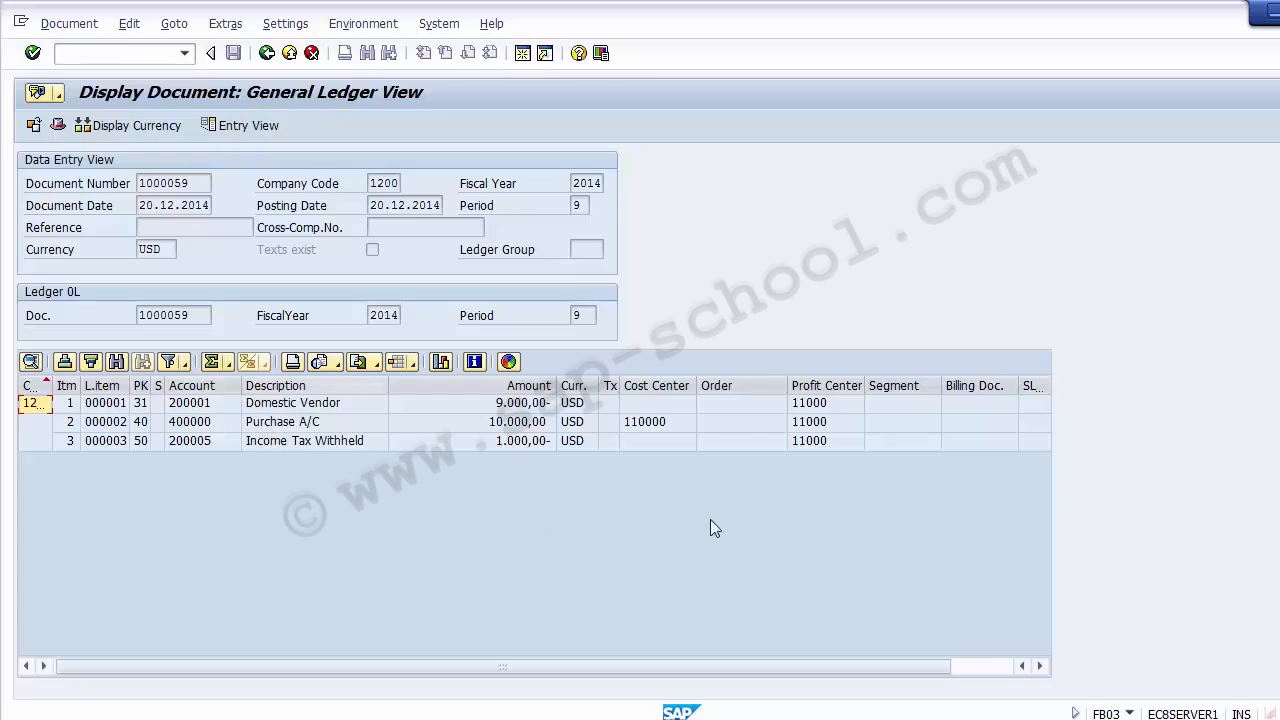
click(319, 405)
click(317, 423)
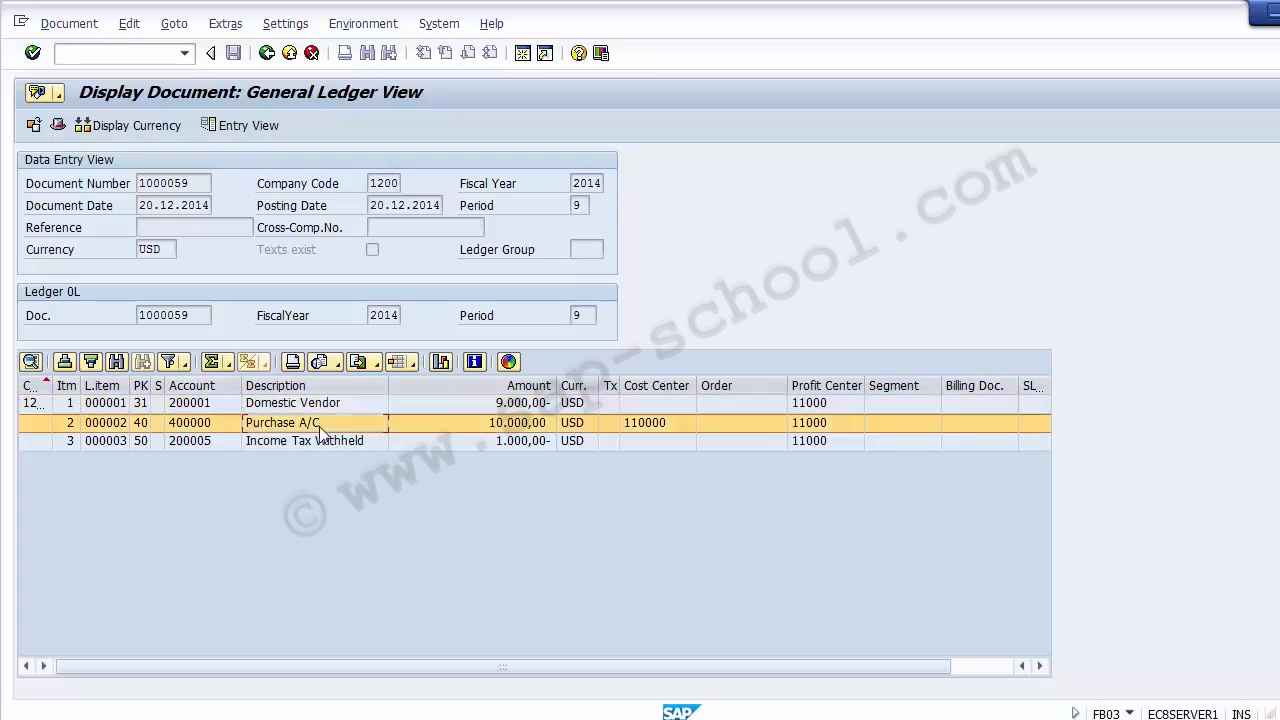
click(317, 440)
click(821, 404)
click(820, 421)
click(818, 443)
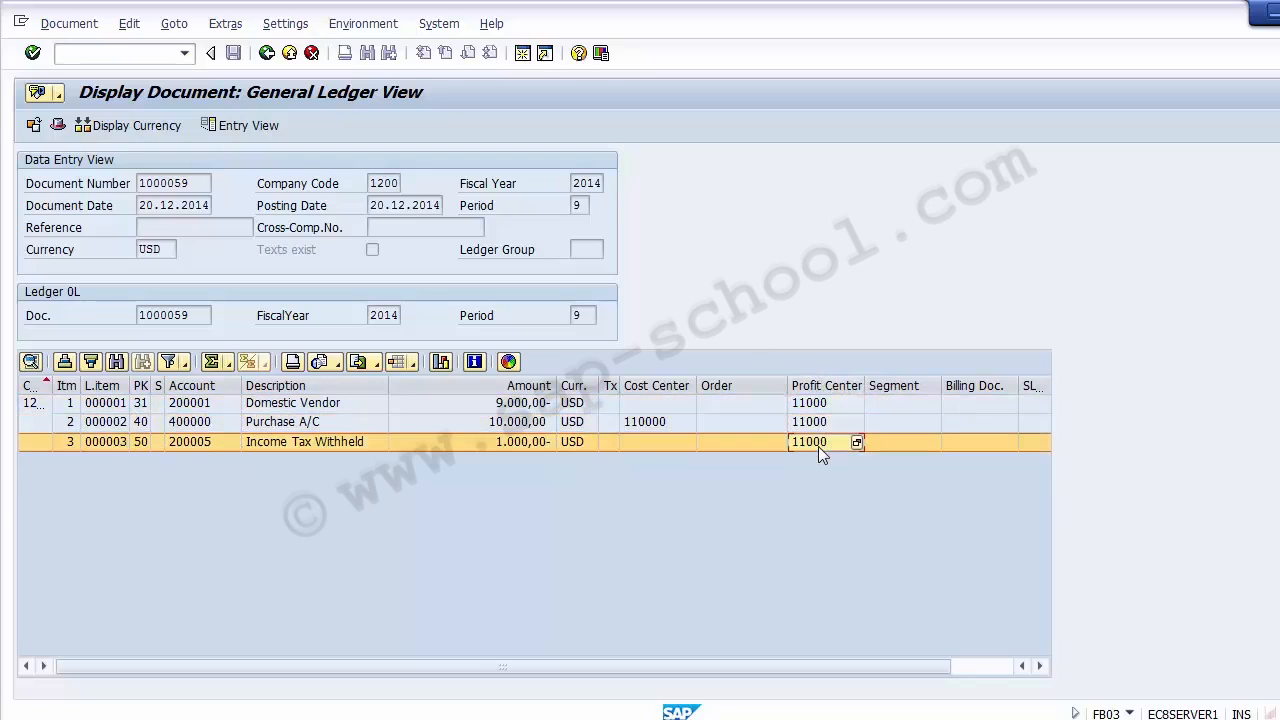
click(822, 423)
click(820, 404)
click(818, 443)
click(820, 423)
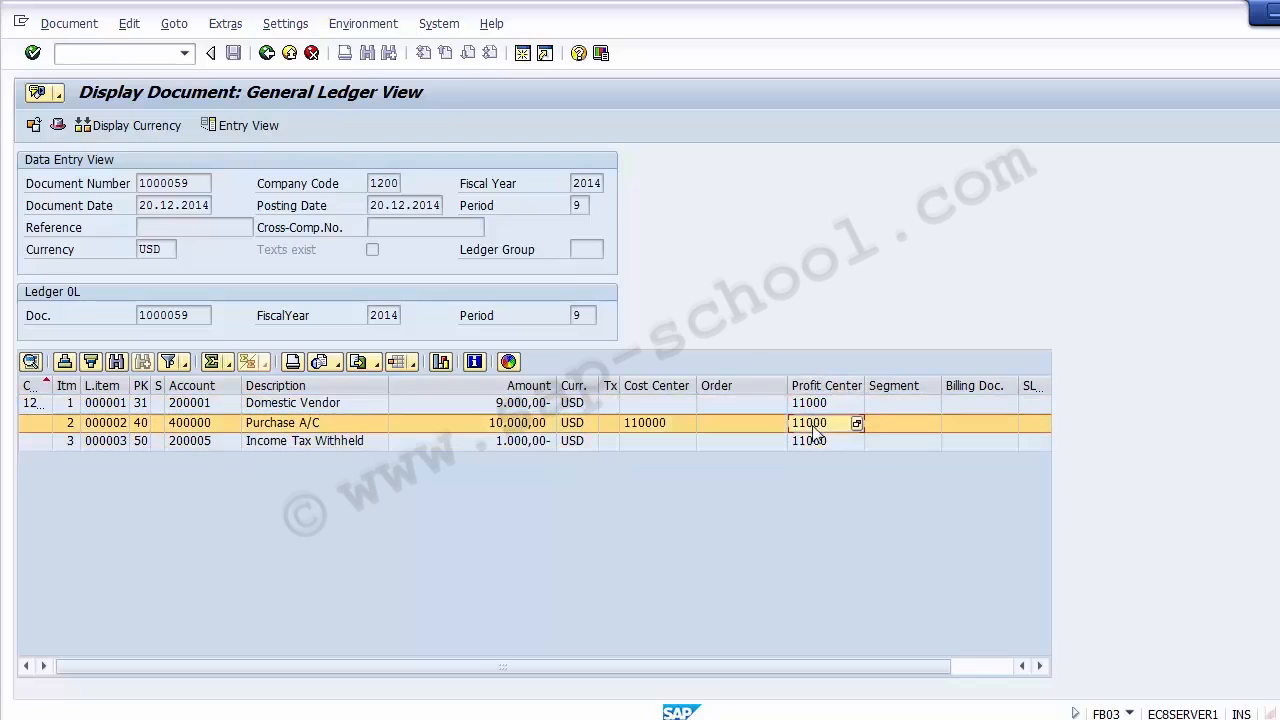
click(820, 404)
click(820, 423)
click(818, 443)
click(816, 423)
click(816, 404)
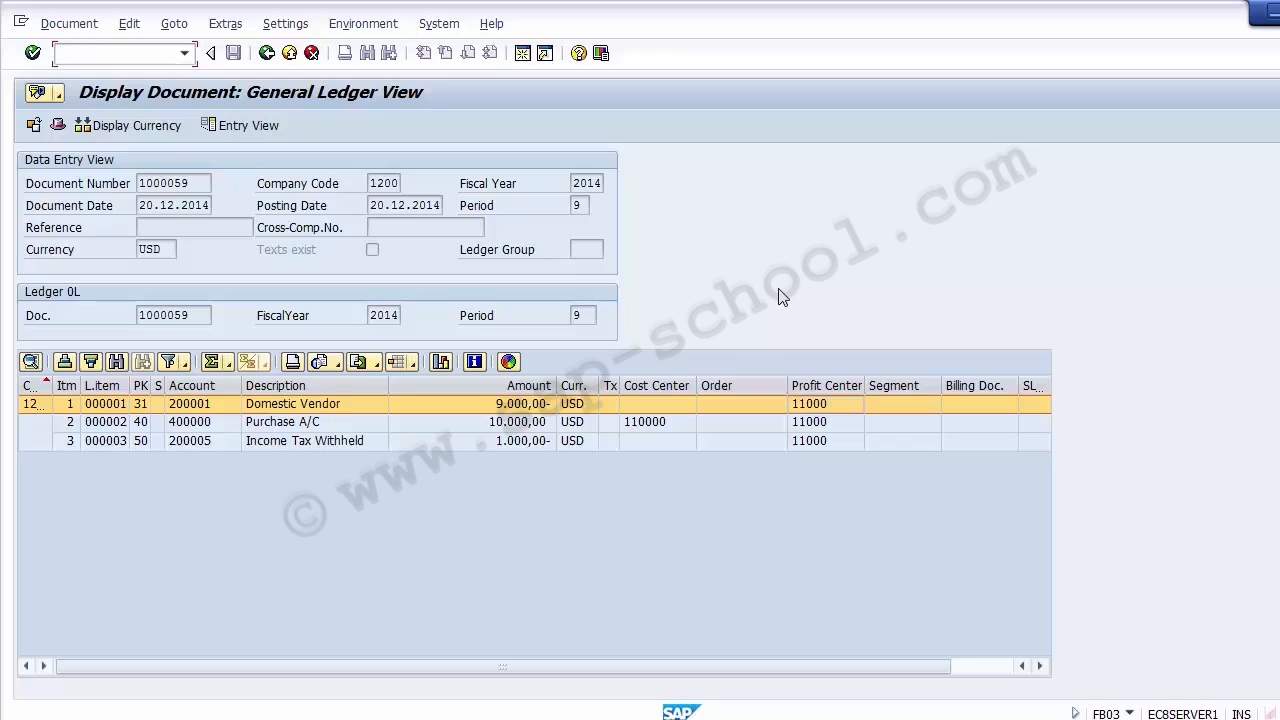
click(820, 424)
click(814, 408)
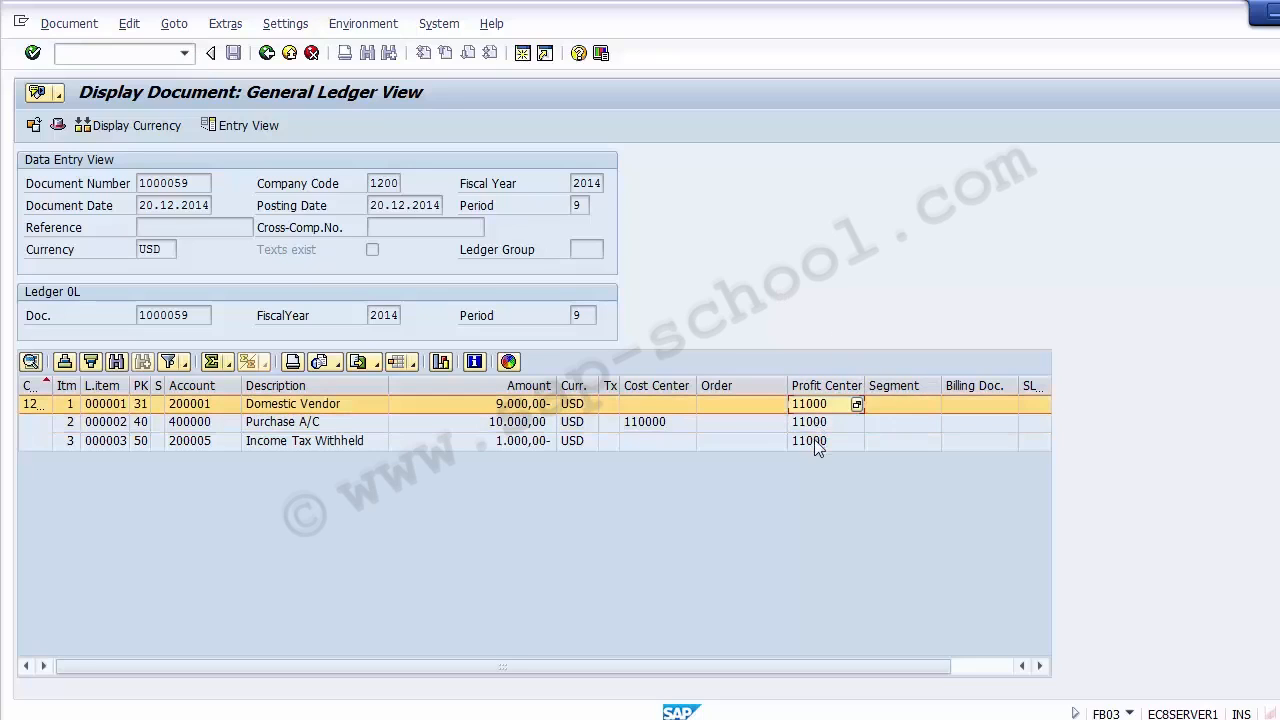
click(816, 444)
- Start transaction F-58 and proceed to payment entry for company code 1200, payment method C and house bank CITI
click(138, 60)
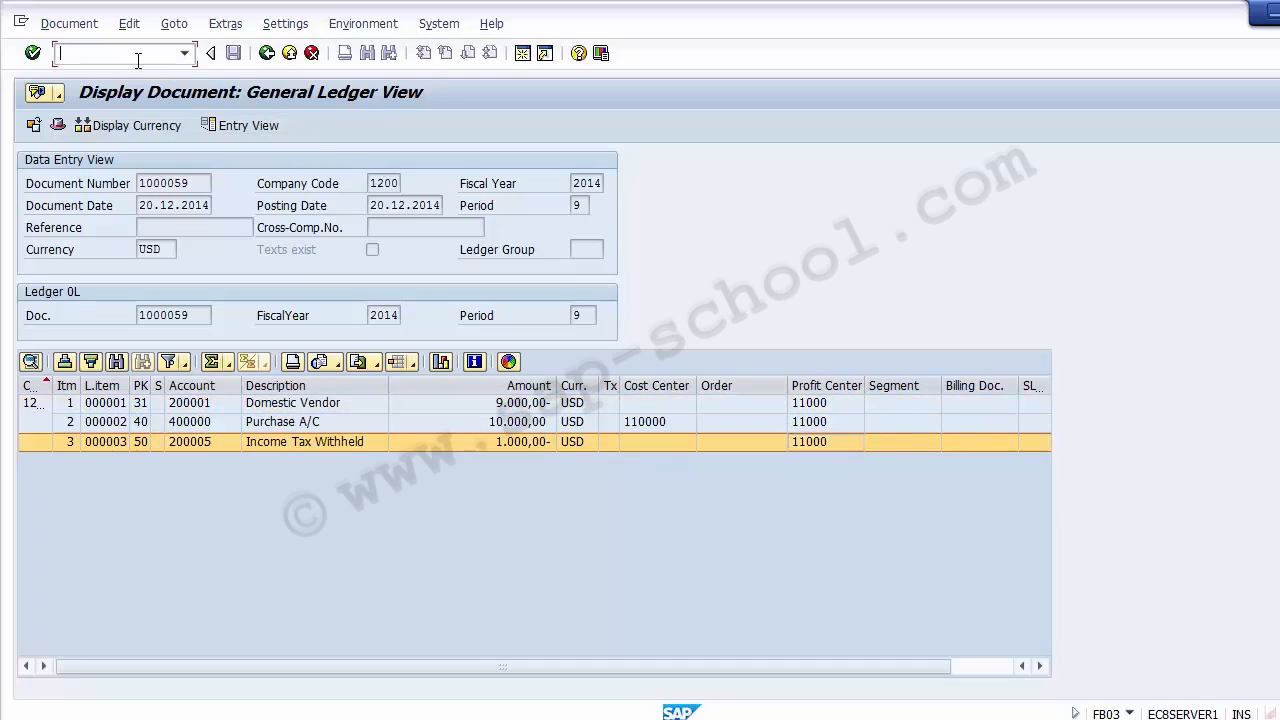
text(/nf-58)
key(Return)
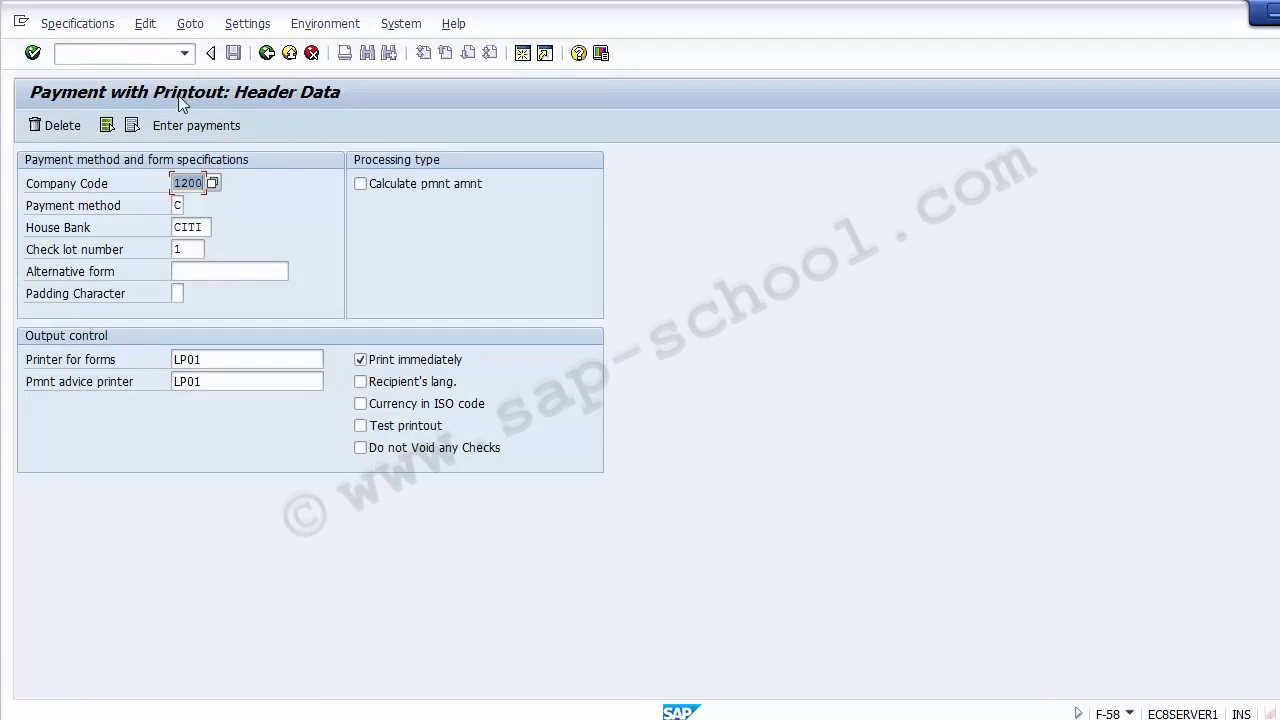
click(187, 126)
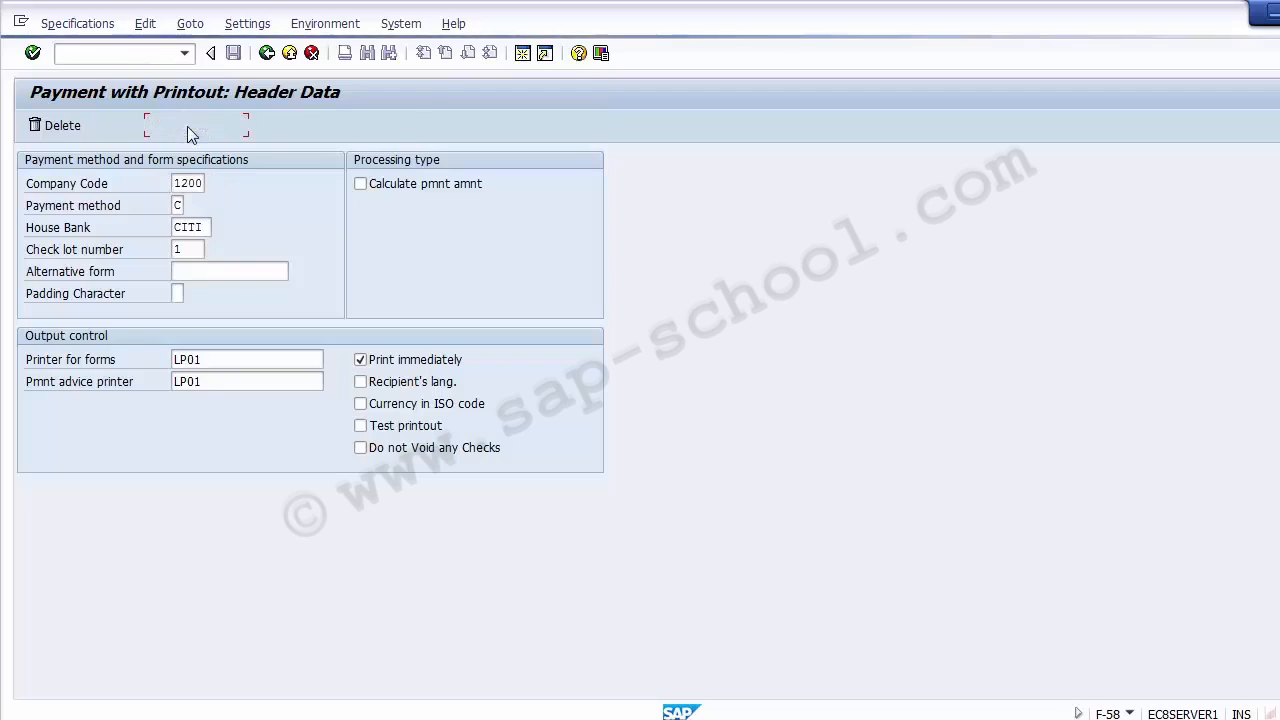
- Try to process open items for a payment of 10000 with value date 24122014 to the TCS vendor
text(1)
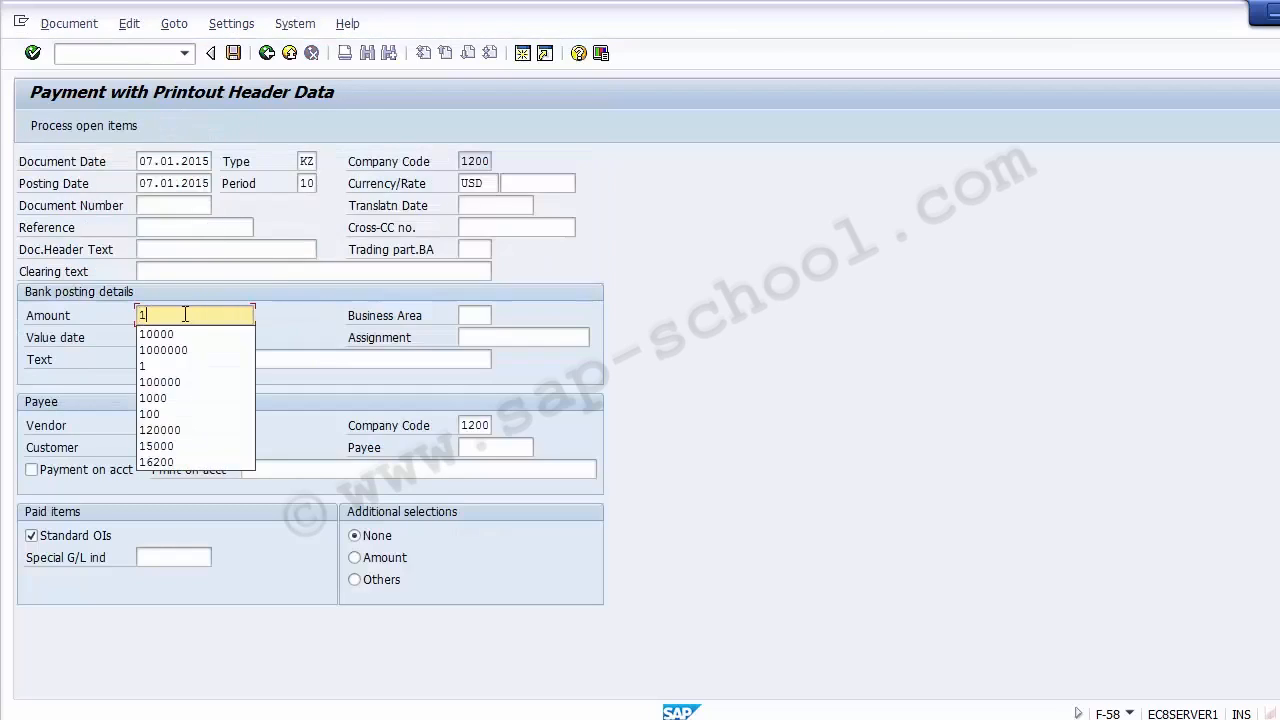
text(0000)
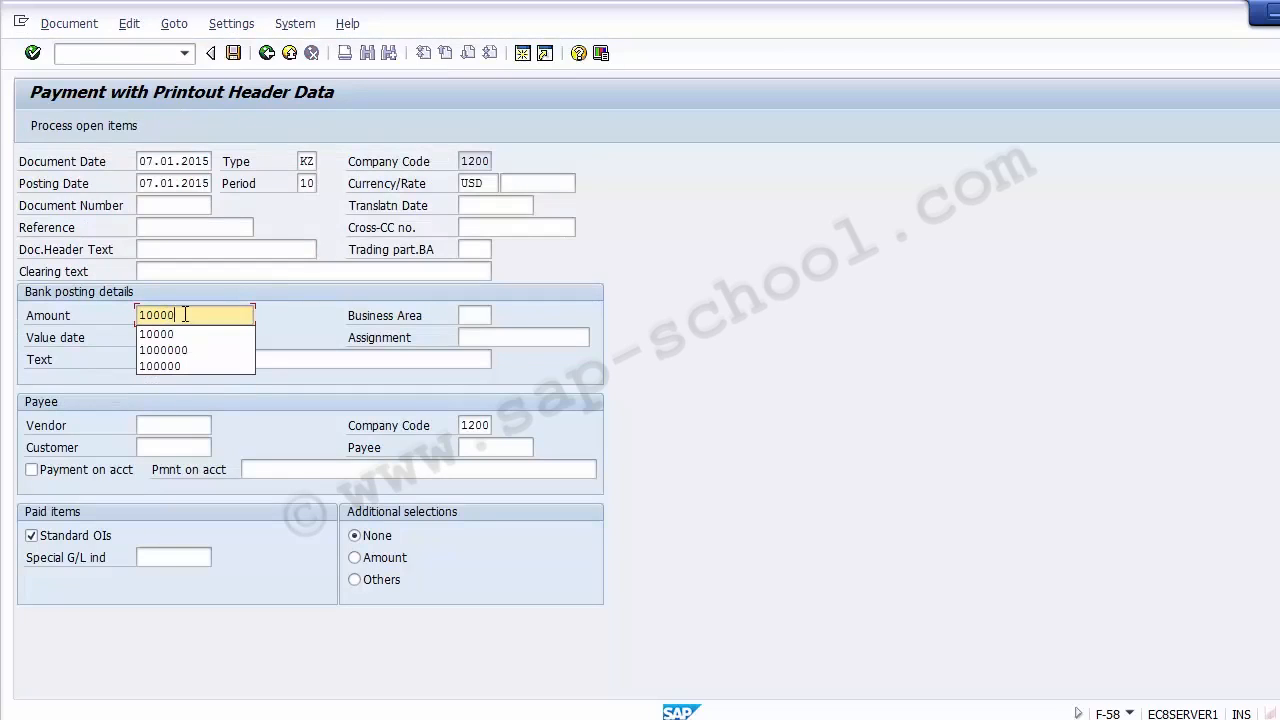
key(Tab)
key(Tab)
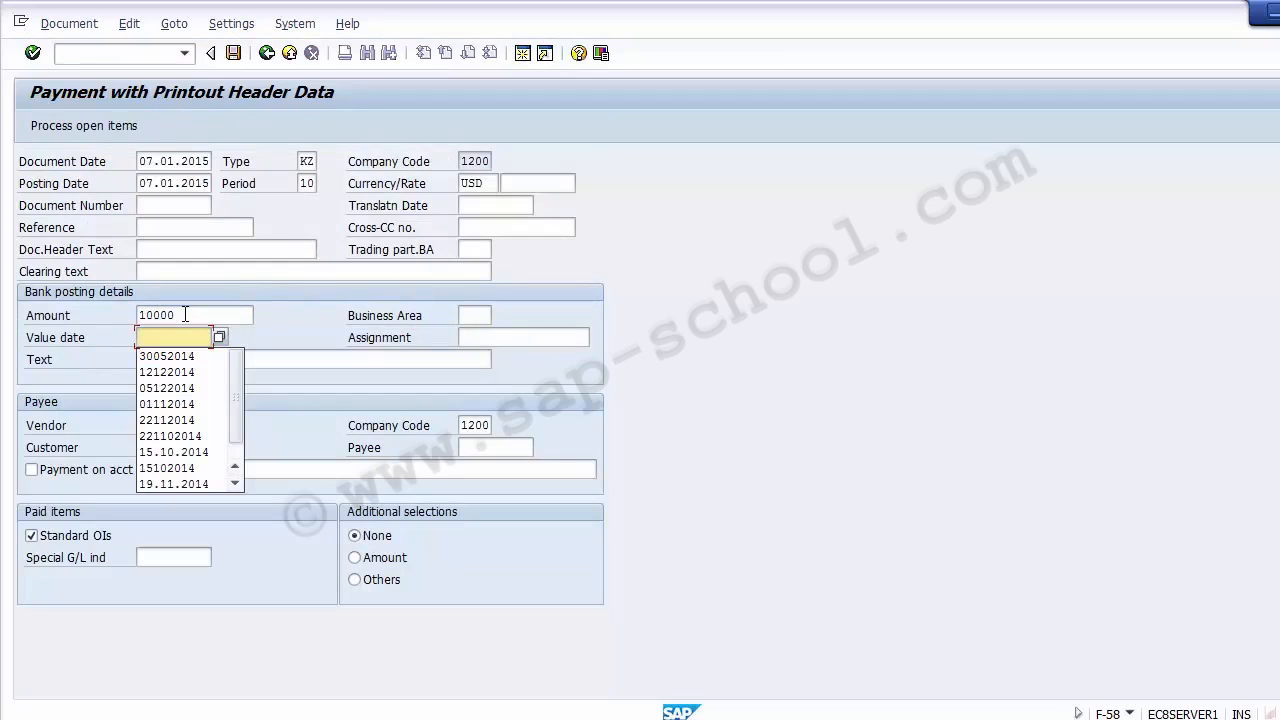
text(24)
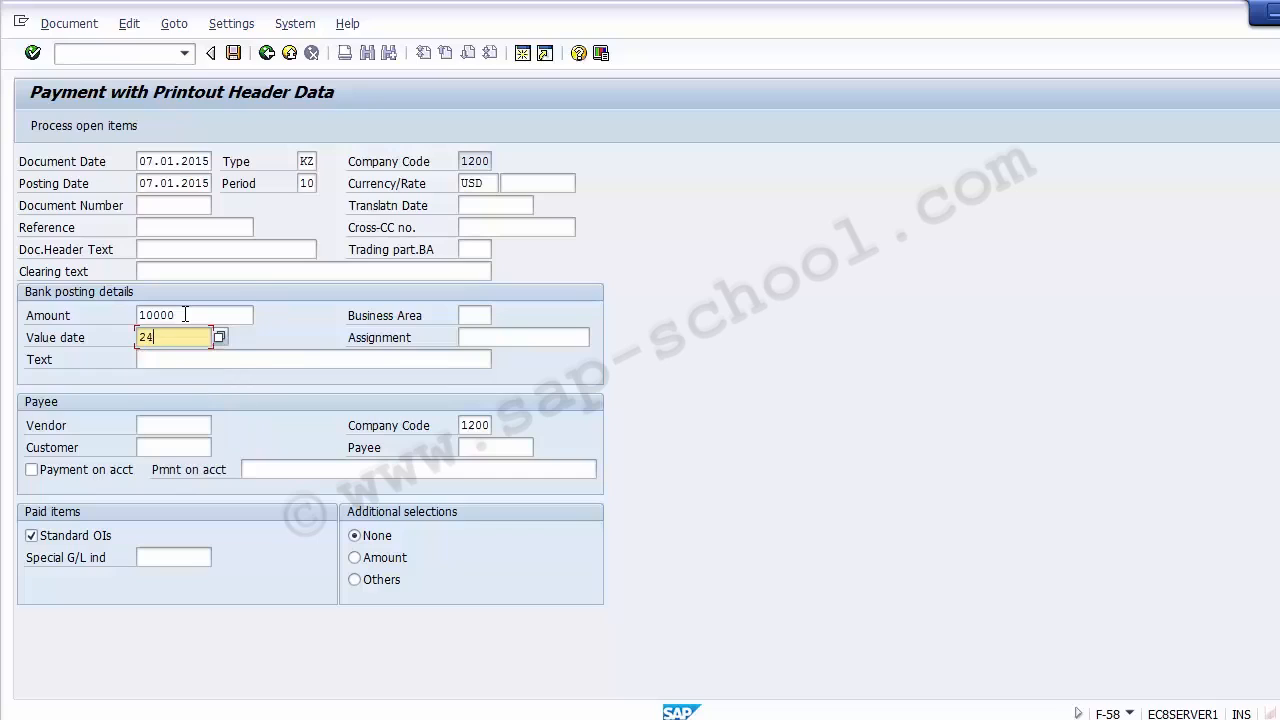
text(122014)
key(Tab)
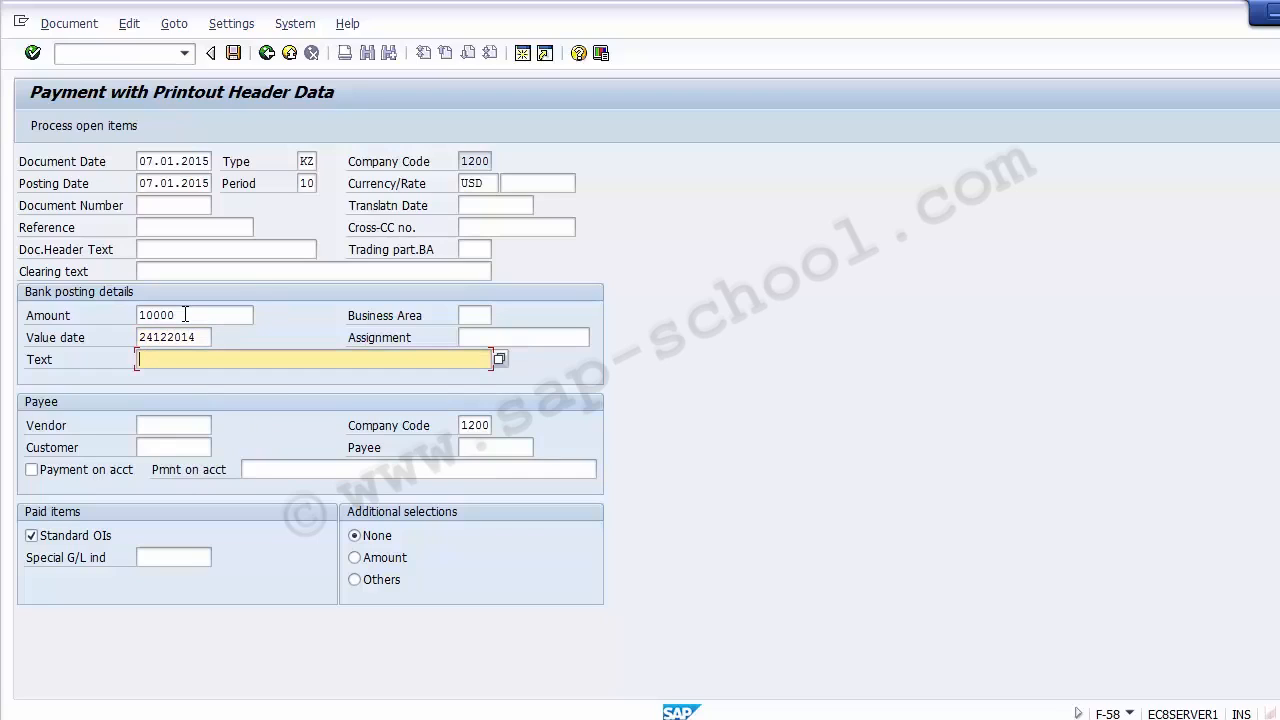
key(Tab)
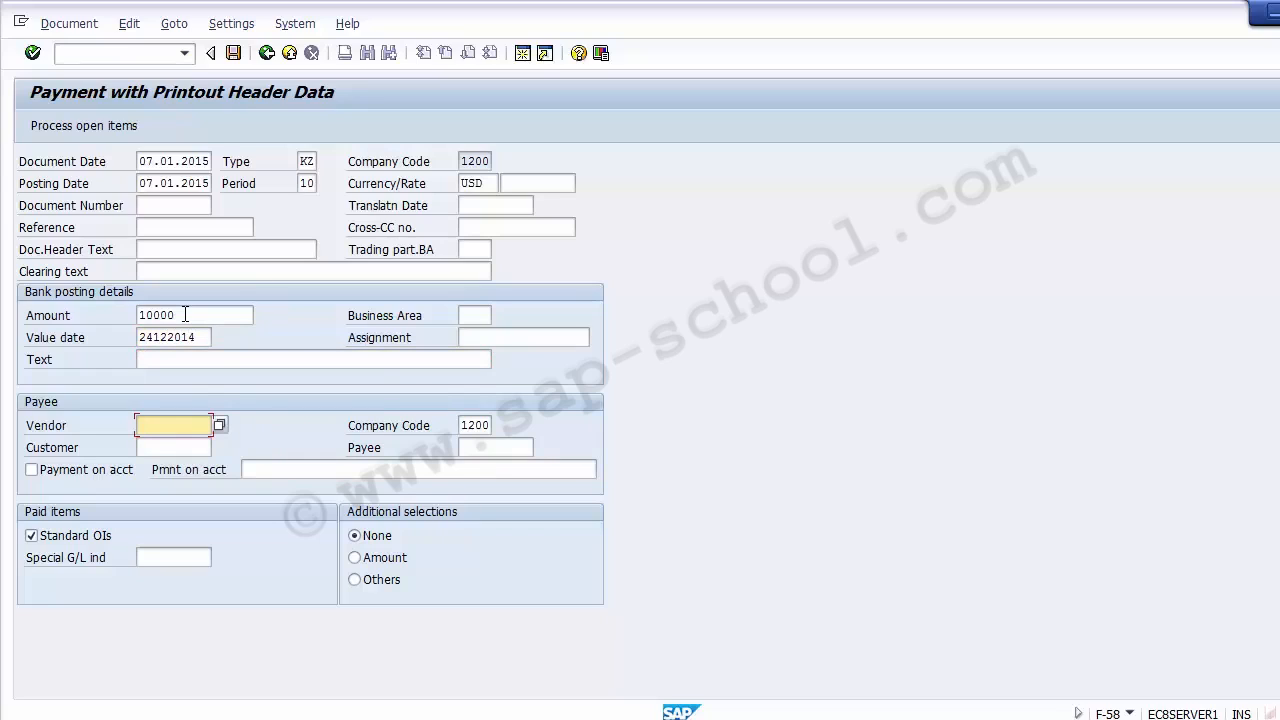
text(4000000)
key(Tab)
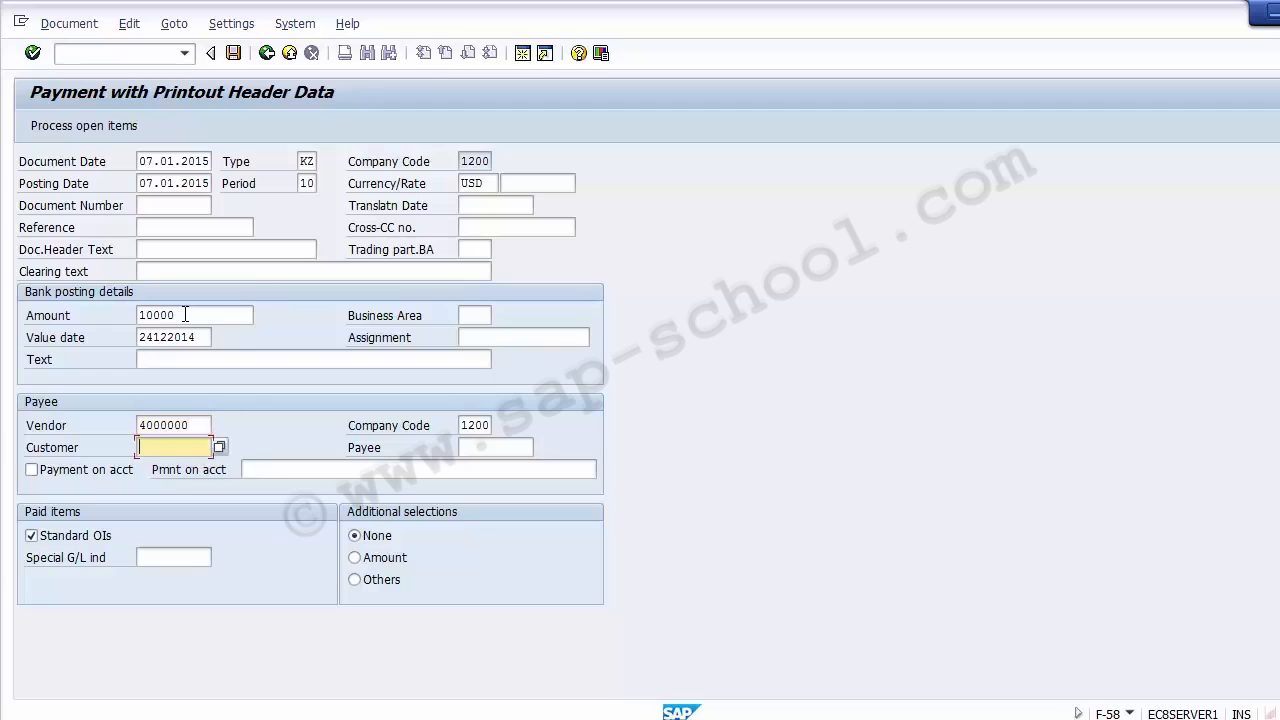
key(Tab)
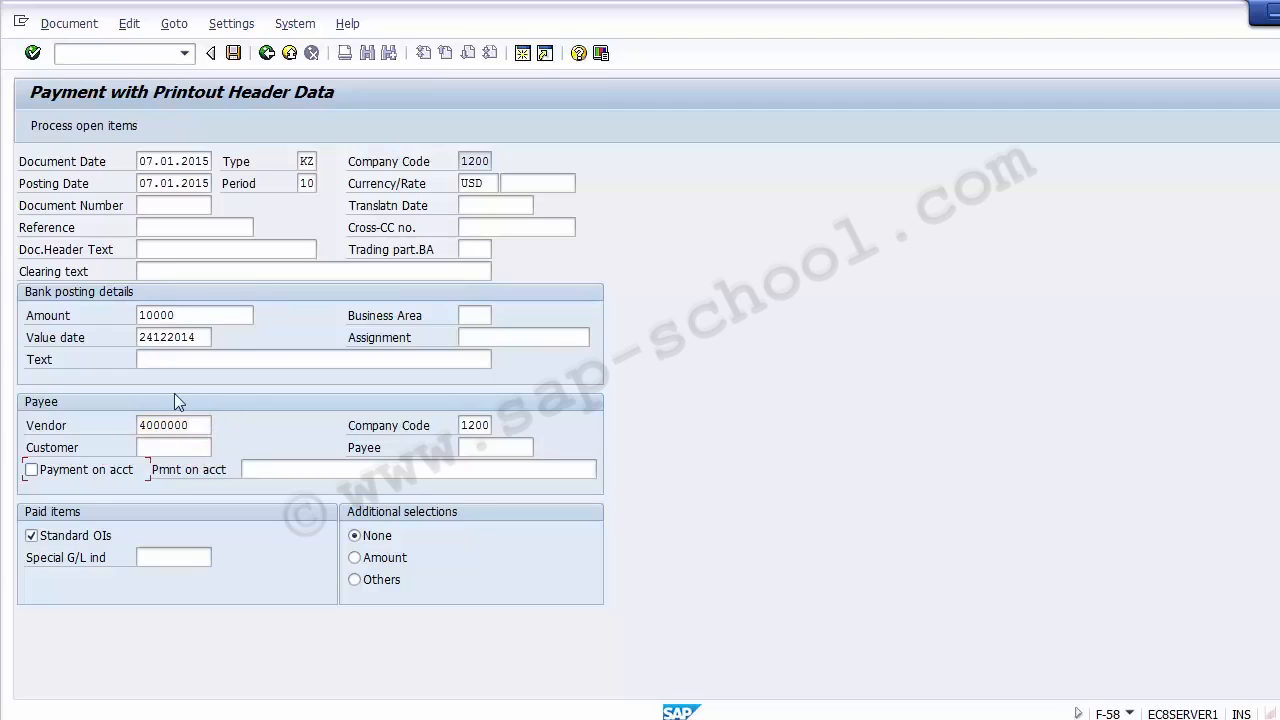
click(110, 128)
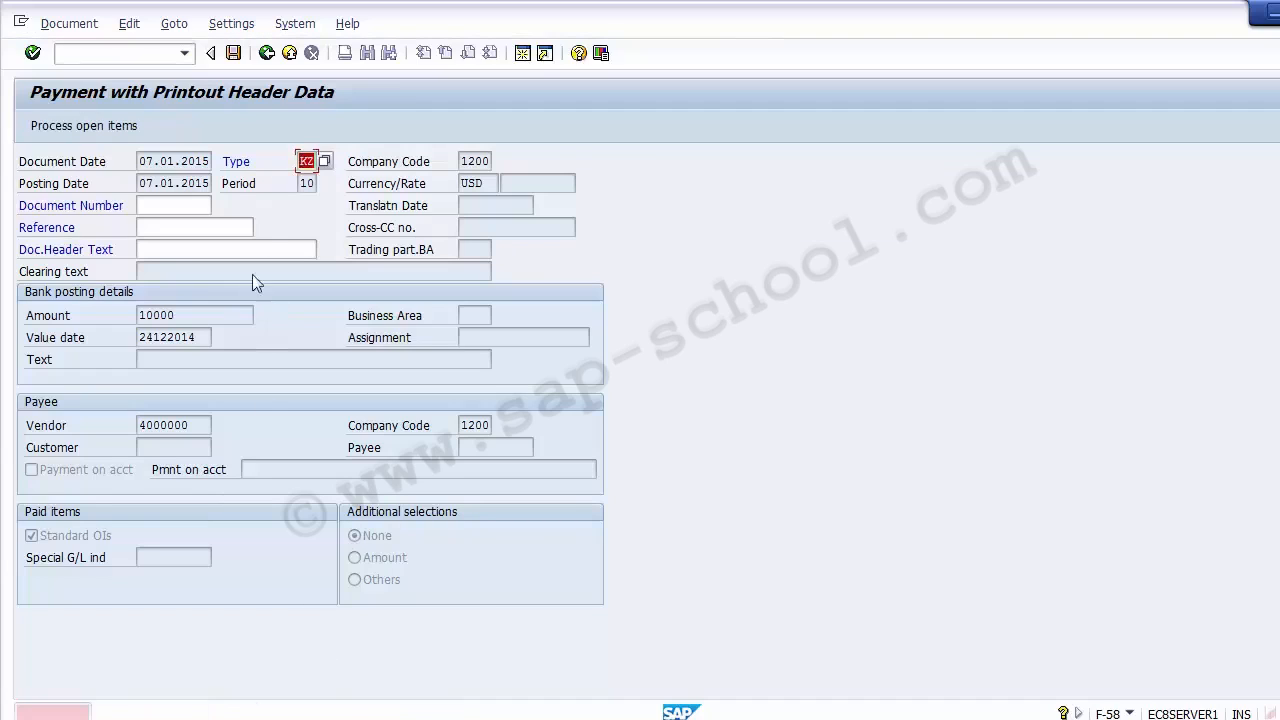
click(144, 53)
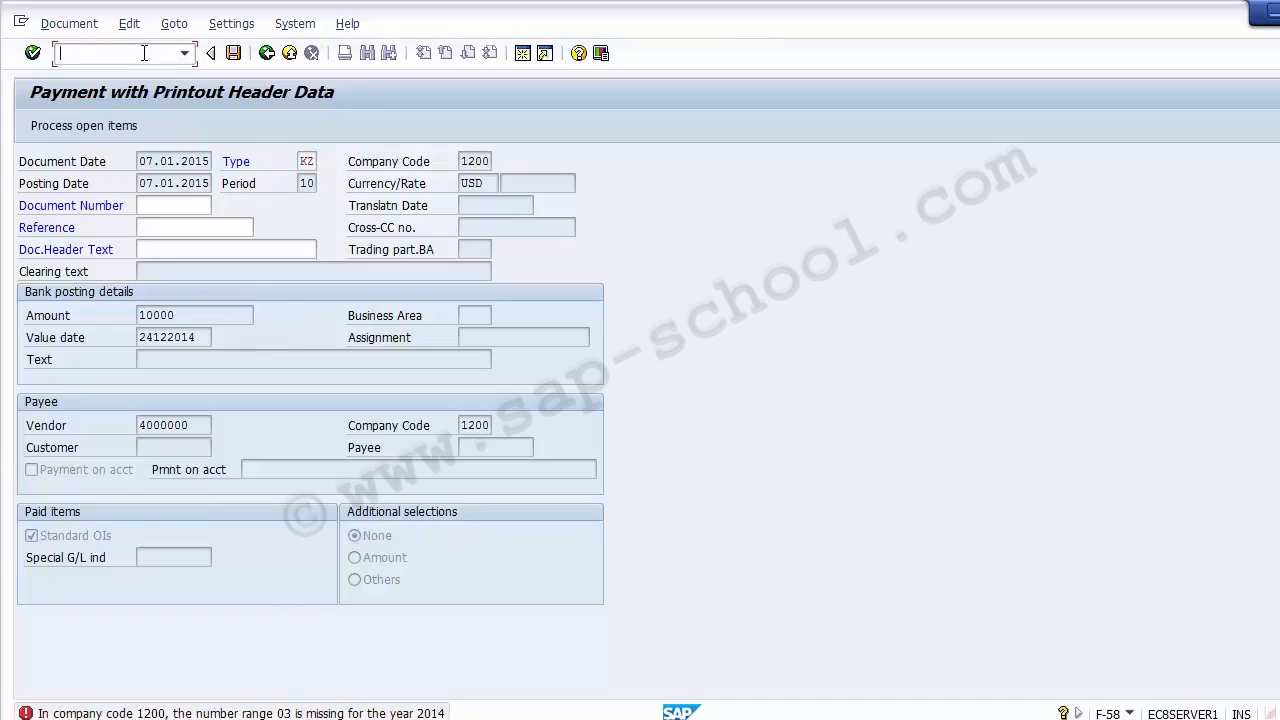
text(/n)
key(BackSpace)
key(BackSpace)
text(/0fbe1)
key(Return)
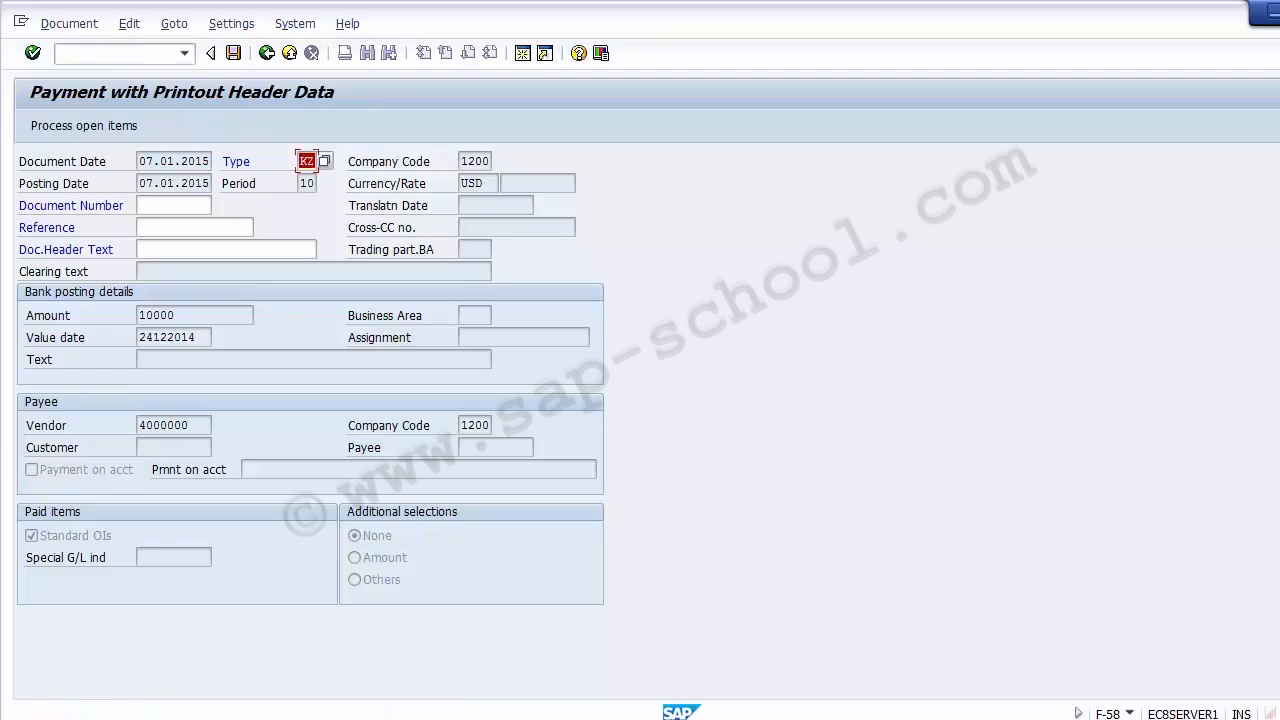
- Open a new session with transaction FBN1 and enter company code 1200 for the accounting document number ranges
click(519, 57)
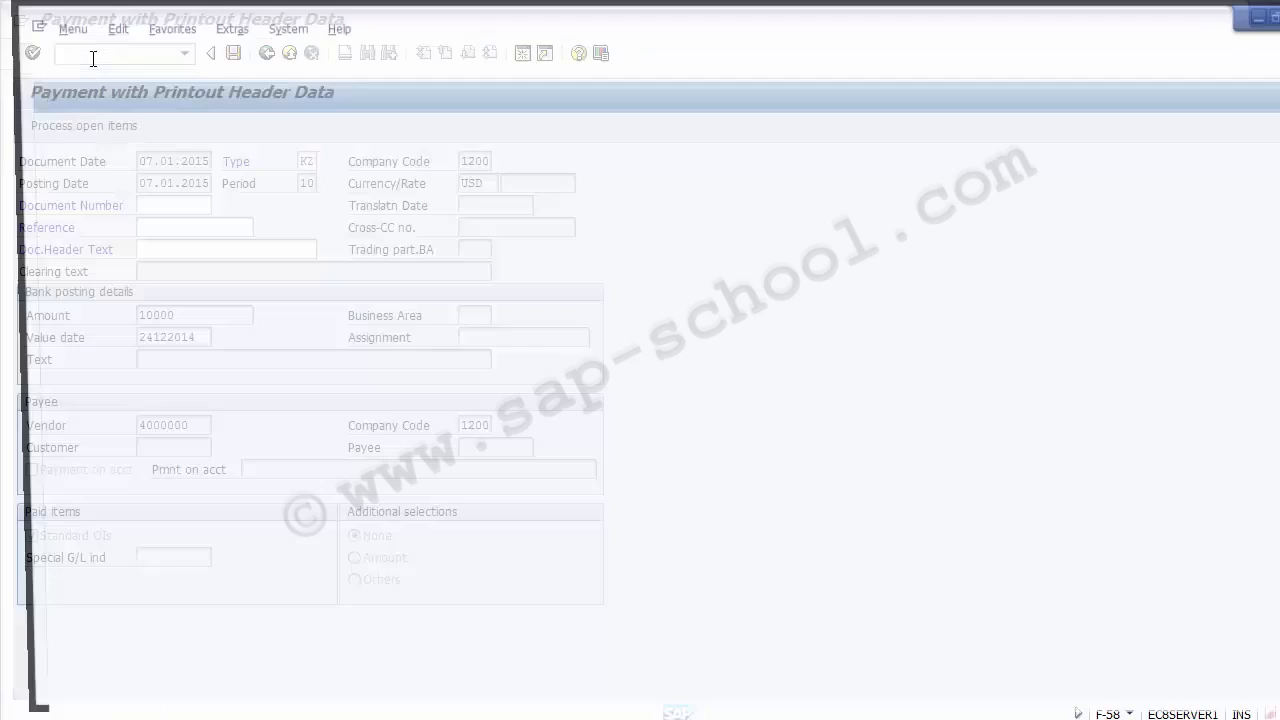
text(fbn1)
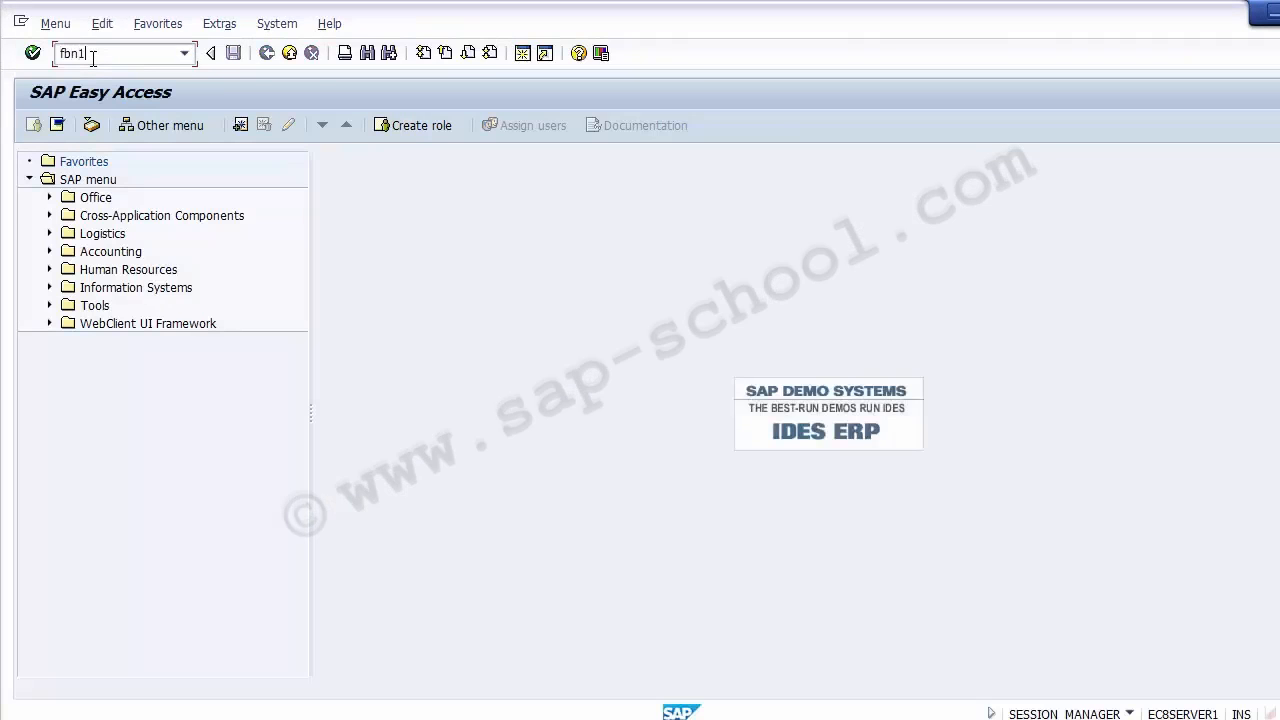
key(Return)
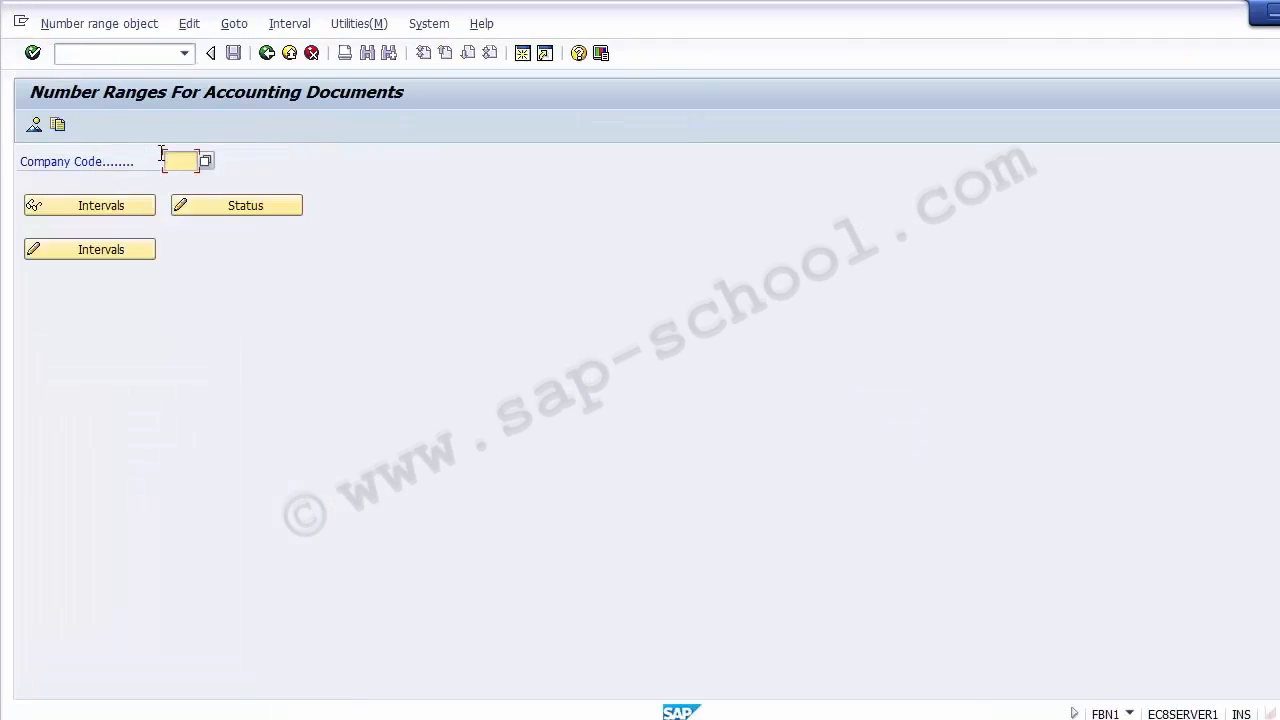
text(1200)
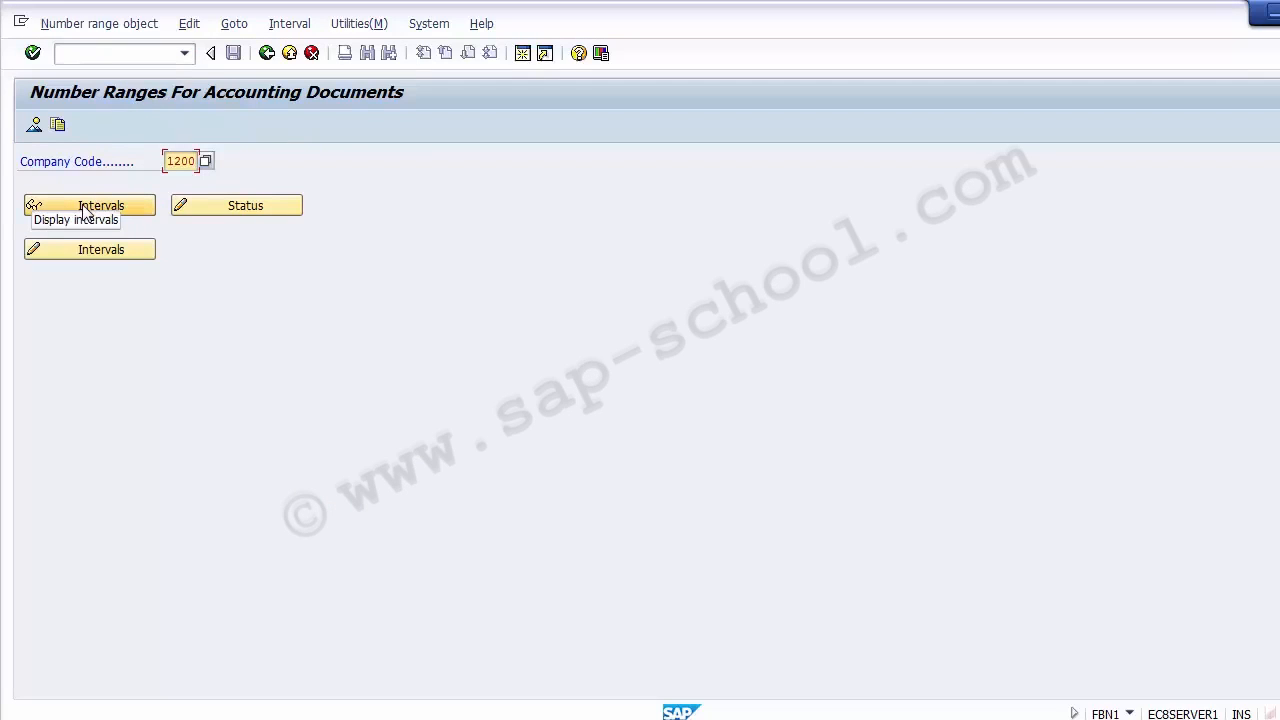
- Open the details of document type KZ (Vendor payment) with transaction OBA7
click(94, 55)
text(/no)
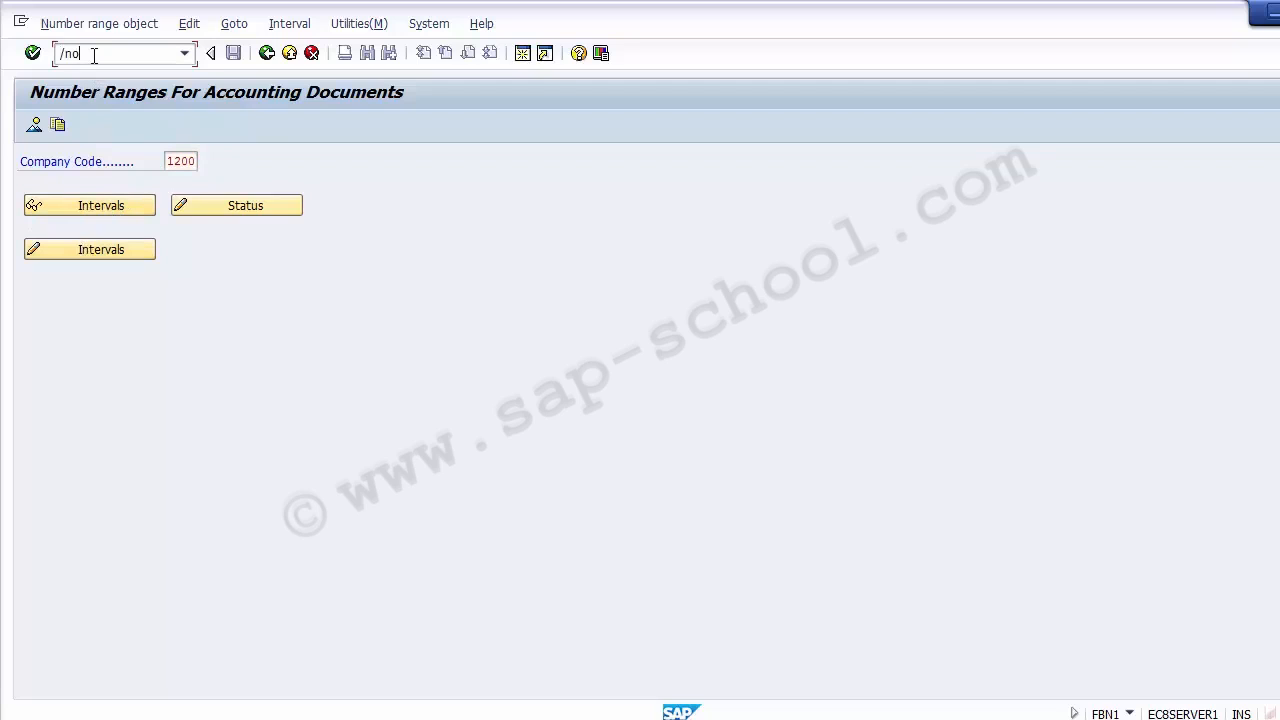
text(ba7)
key(Return)
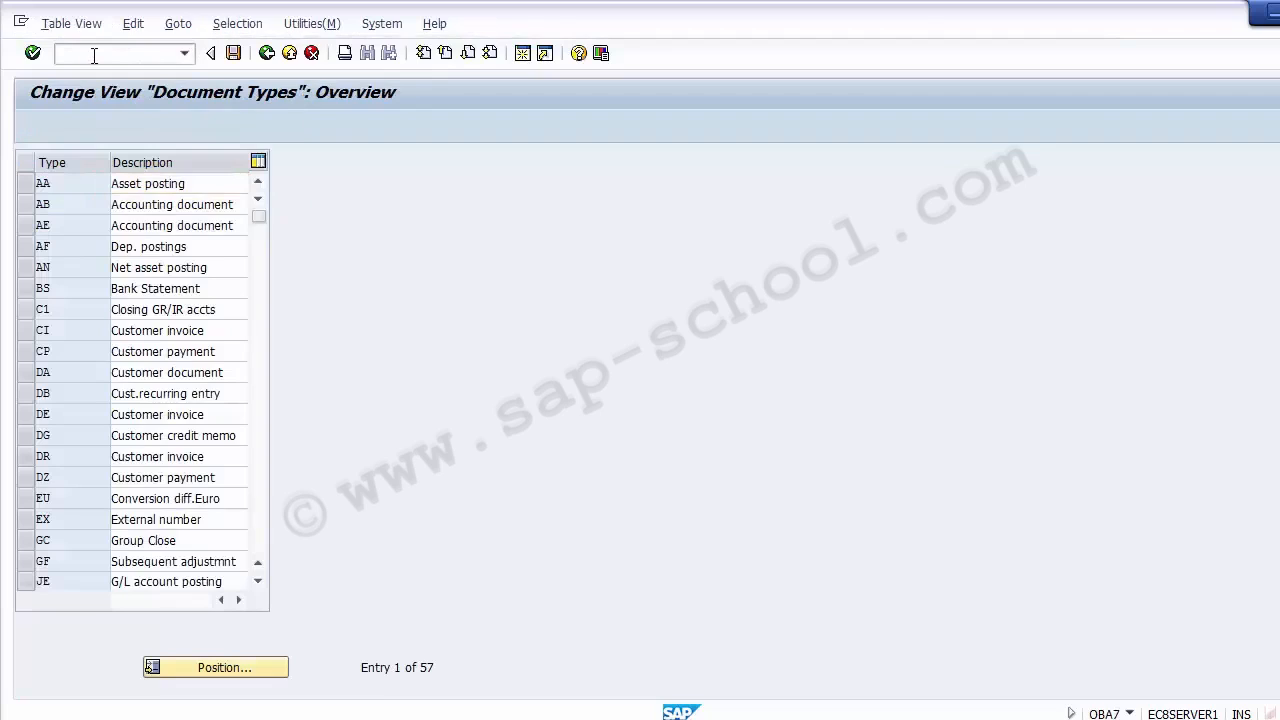
key(Page_Down)
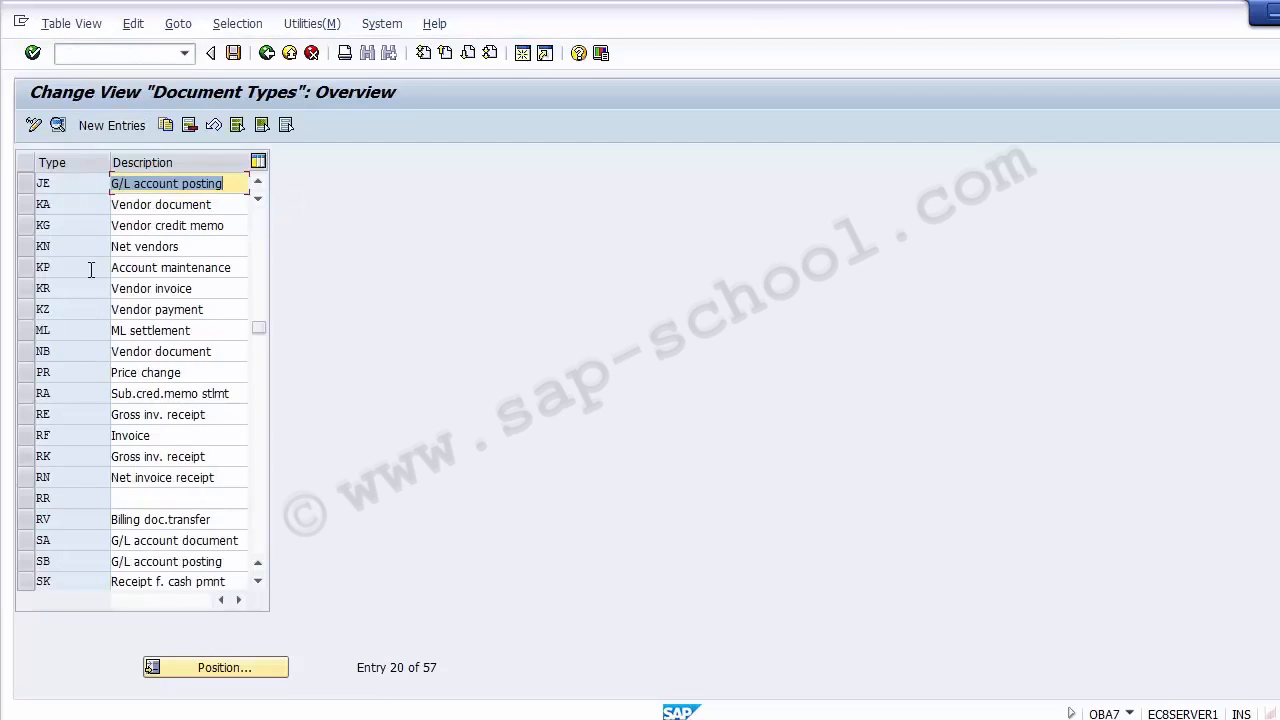
double_click(110, 309)
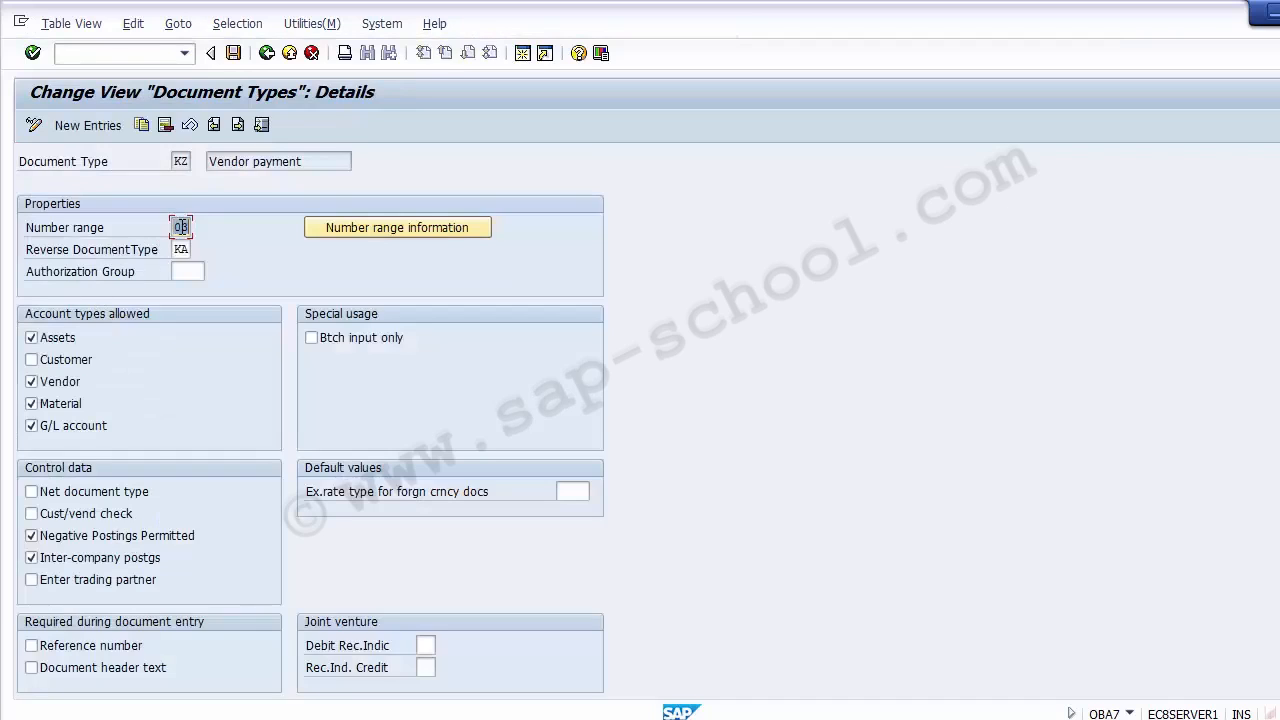
- Set the number range of document type KZ to 18, save the change, and exit the document type details
key(F4)
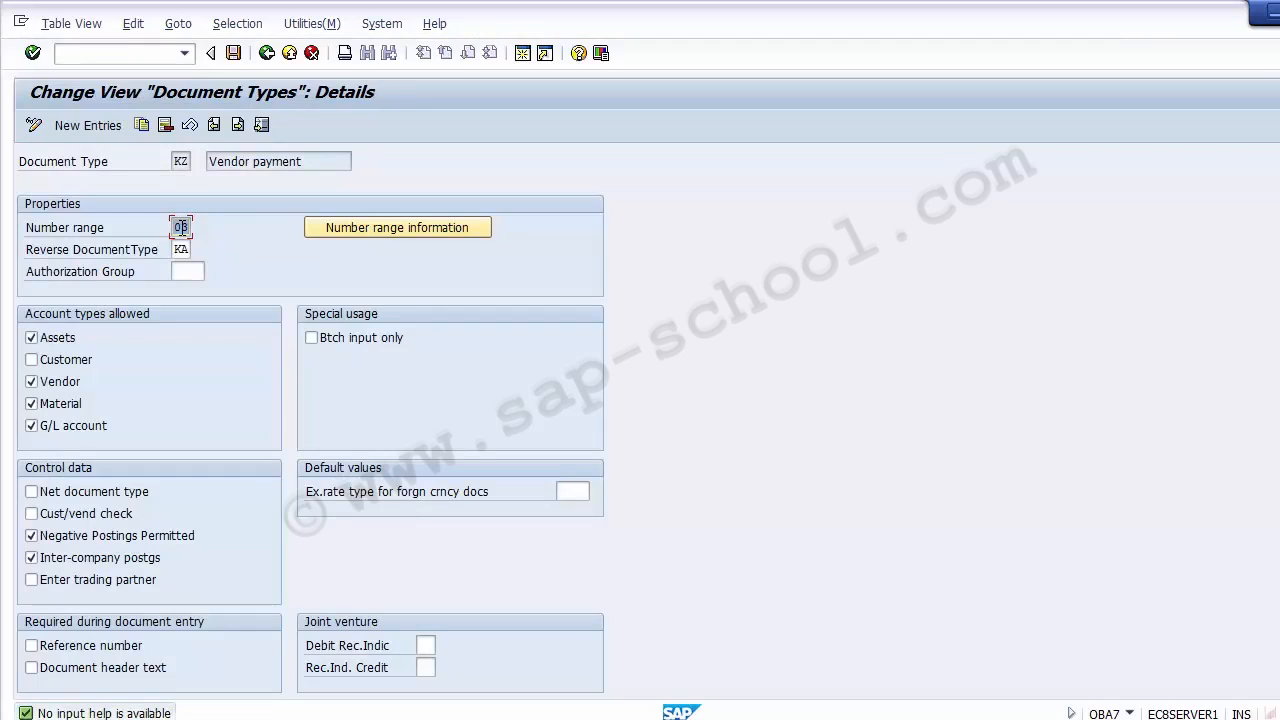
key(Delete)
text(15)
key(Return)
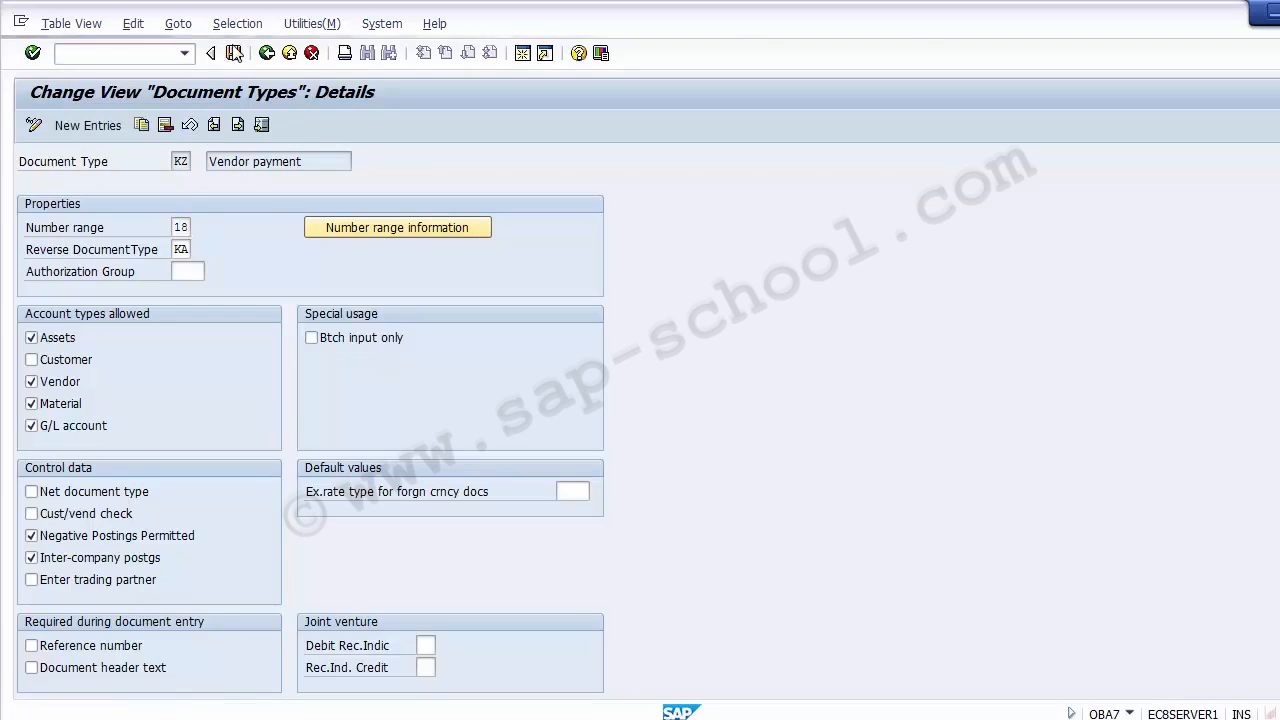
click(288, 55)
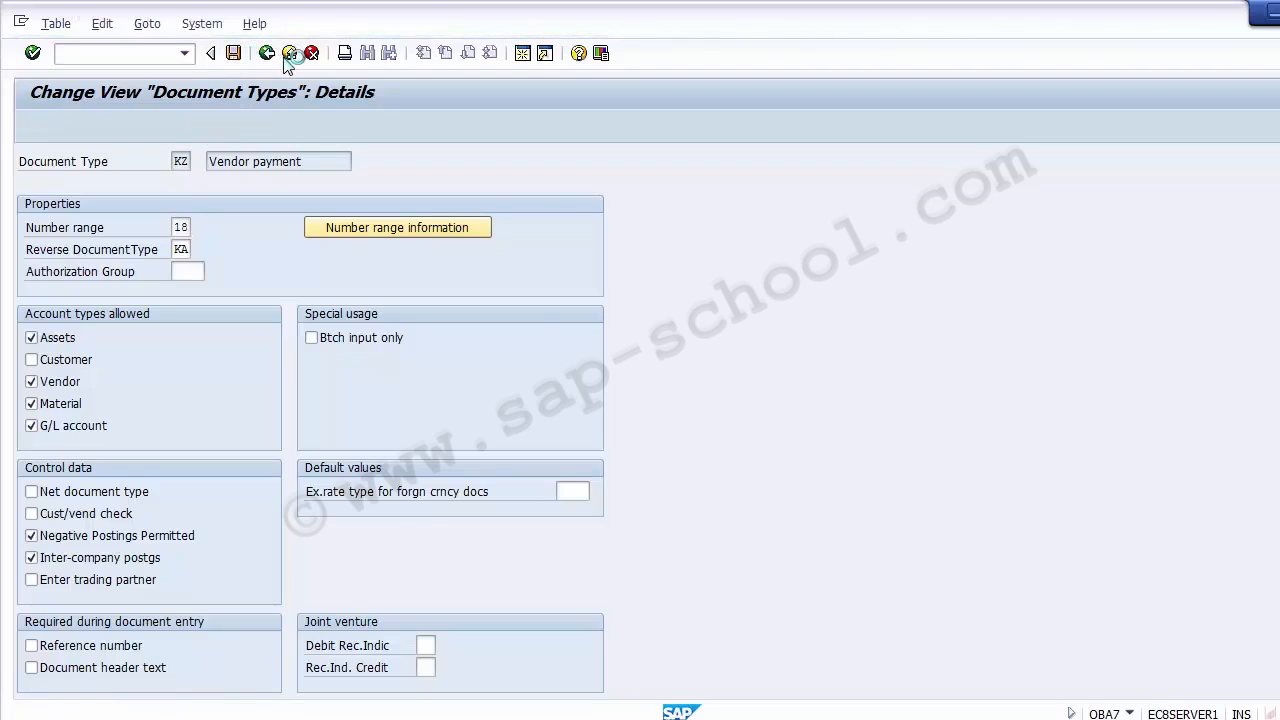
- Return to the pending vendor payment, recheck its entry, and restart transaction F-58
click(294, 342)
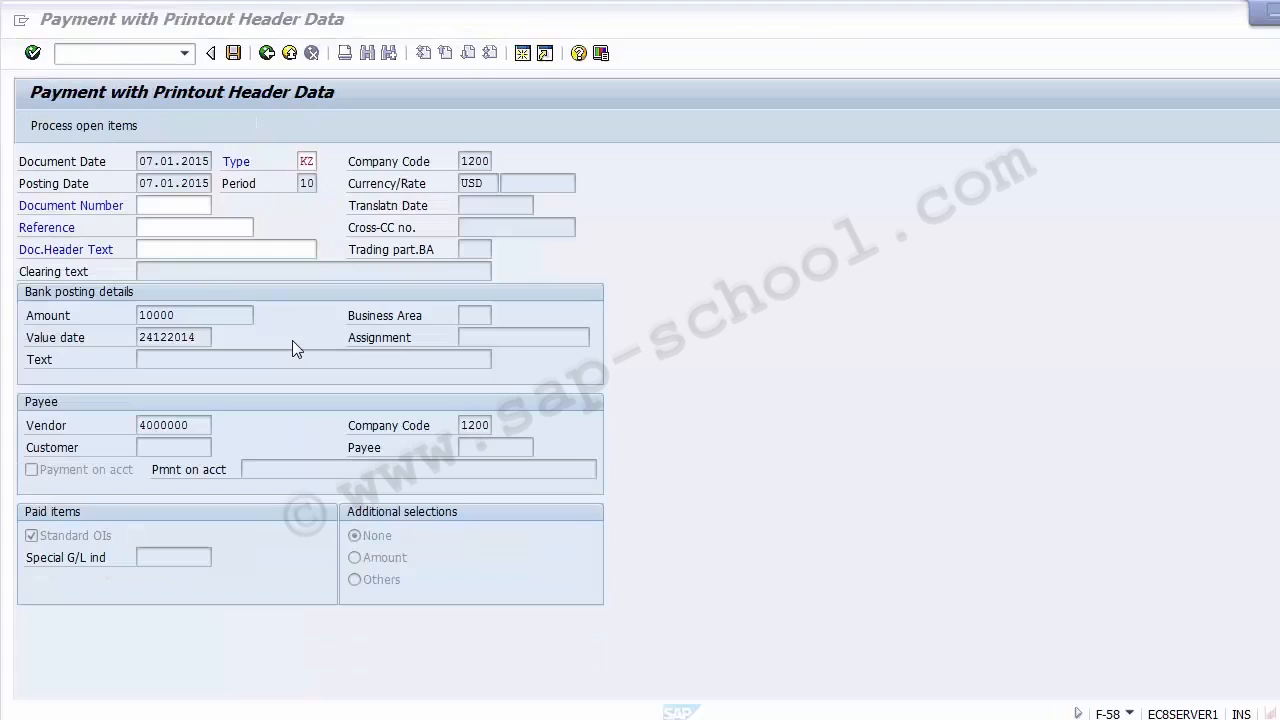
key(Return)
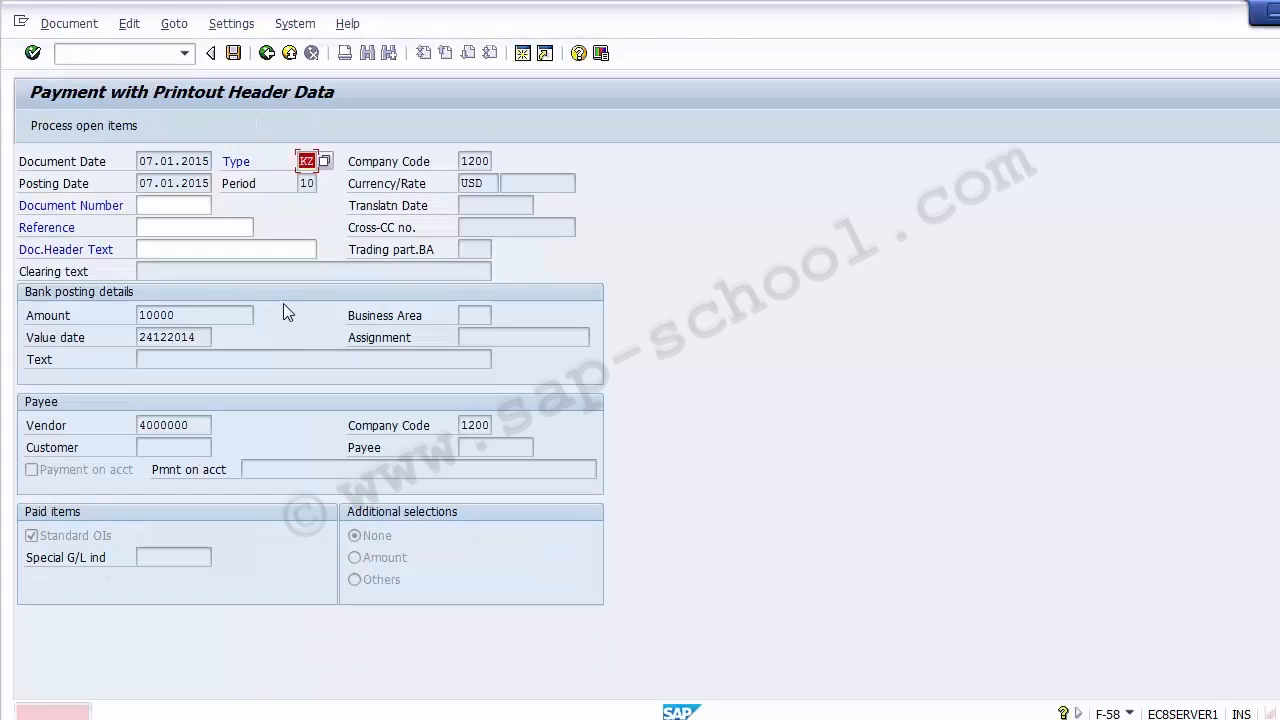
click(110, 54)
text(/n)
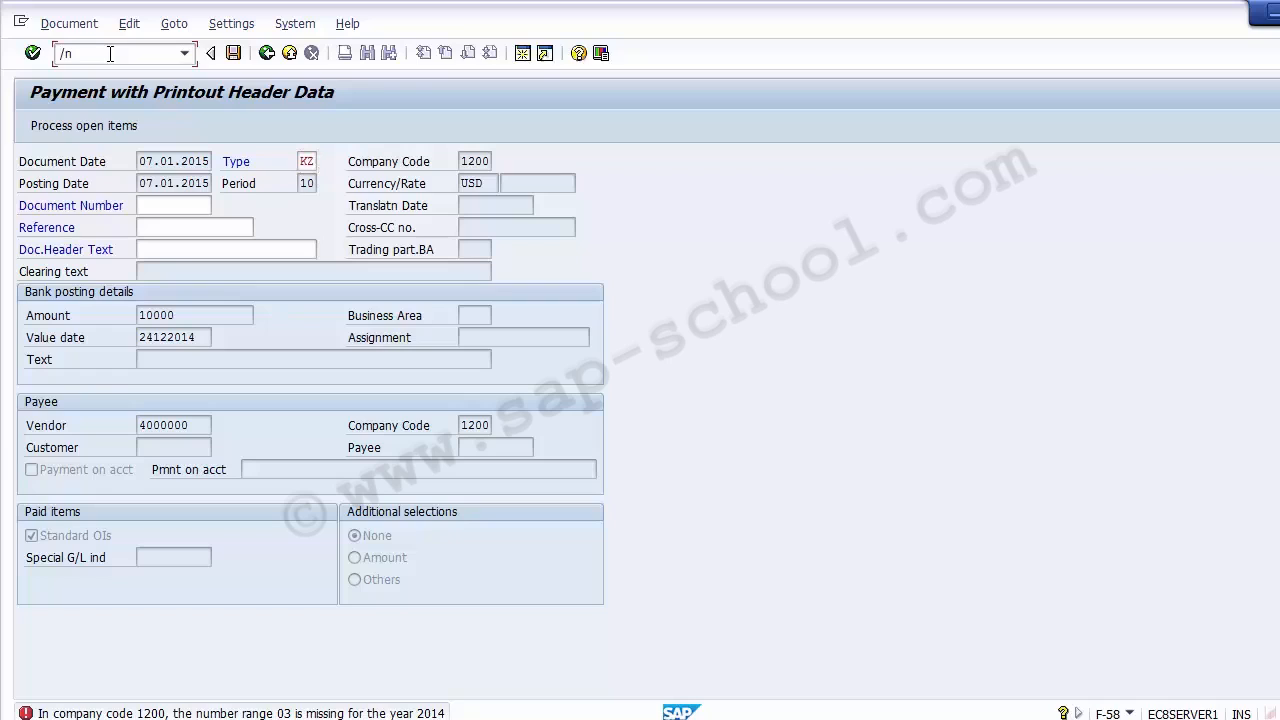
text(f-58)
key(Return)
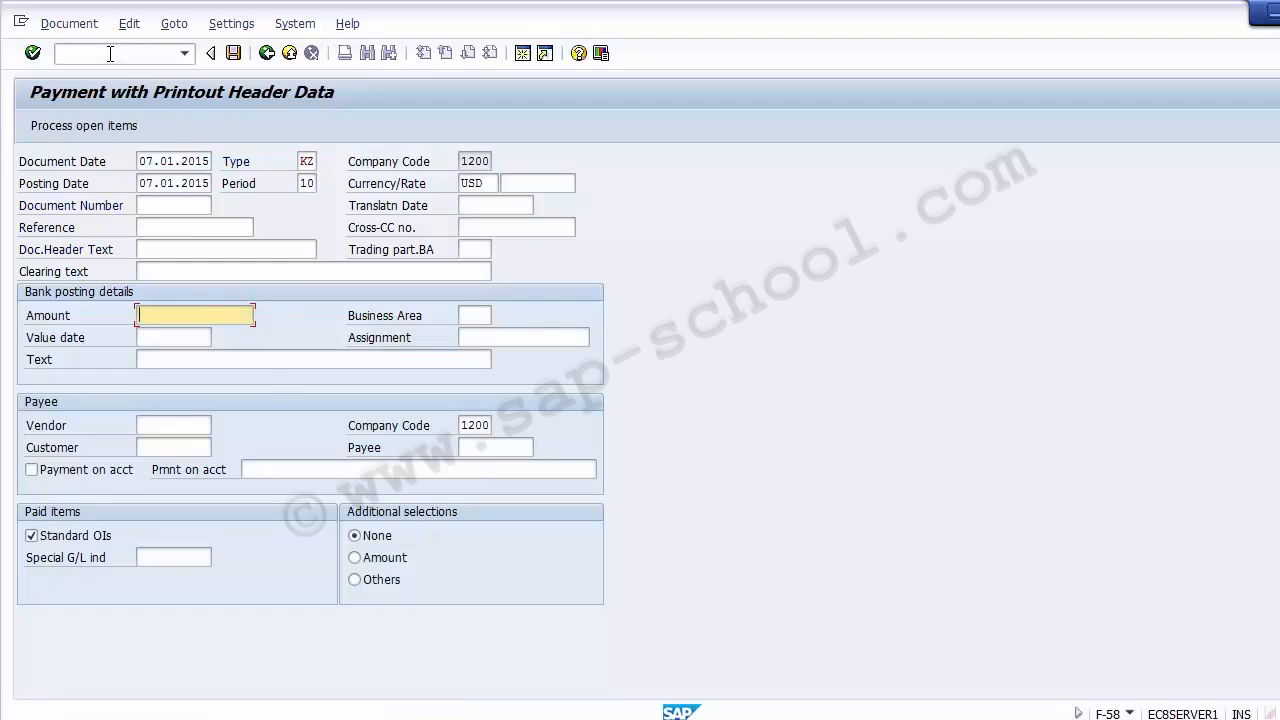
- Enter 10000 as the bank posting amount of the vendor payment
key(BackSpace)
key(Down)
key(Down)
key(Down)
key(Down)
key(Down)
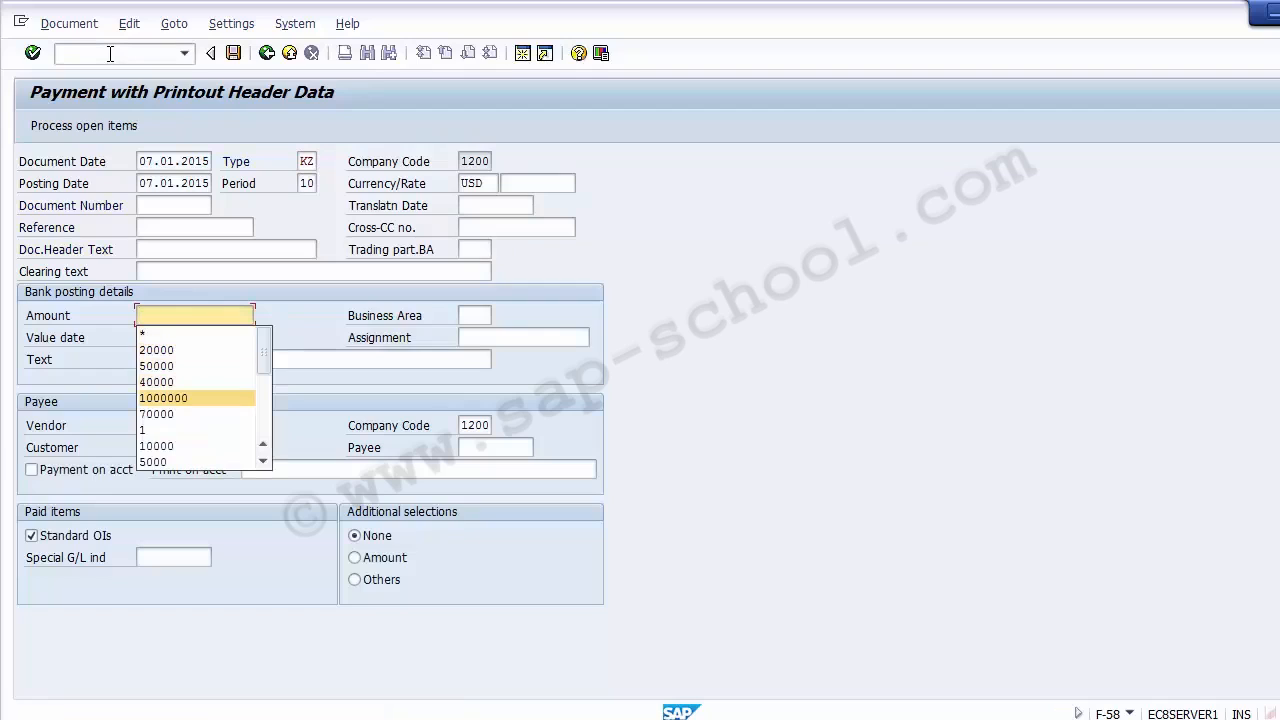
key(Up)
key(Up)
key(Up)
key(Up)
key(Up)
text(00)
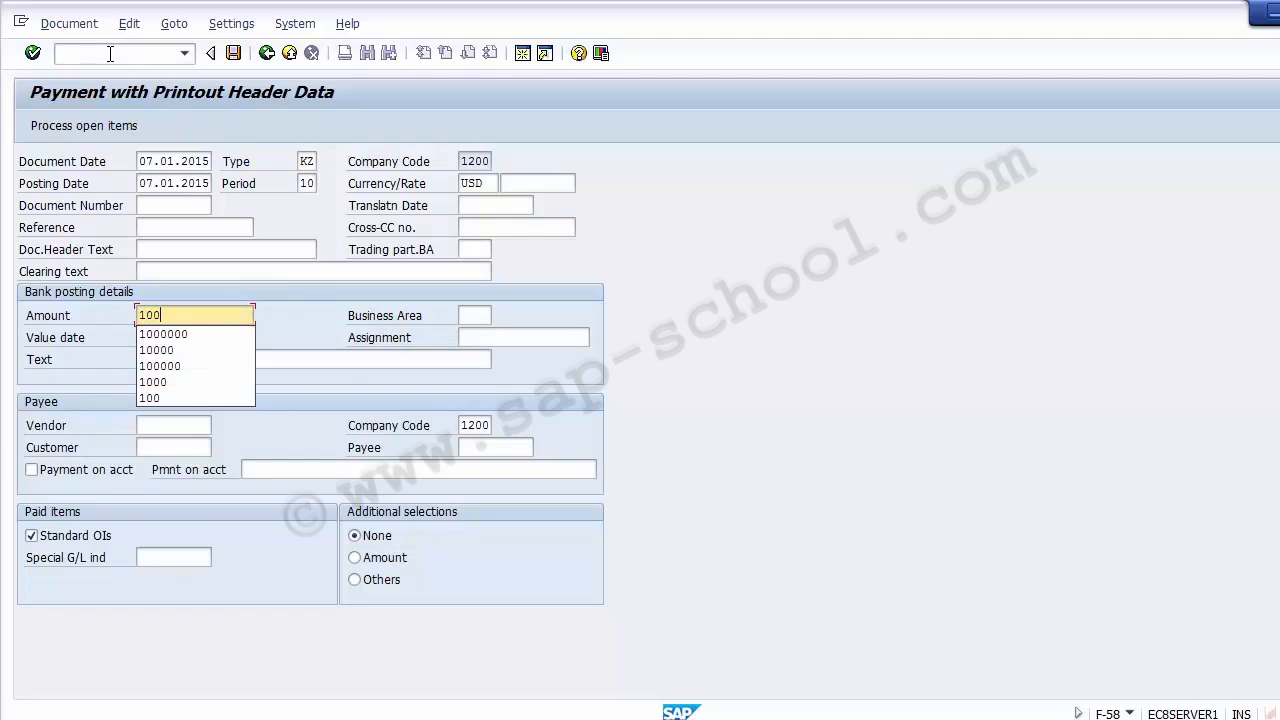
key(Down)
- Set the value date of the bank posting to 24122014
key(Down)
key(Return)
key(Tab)
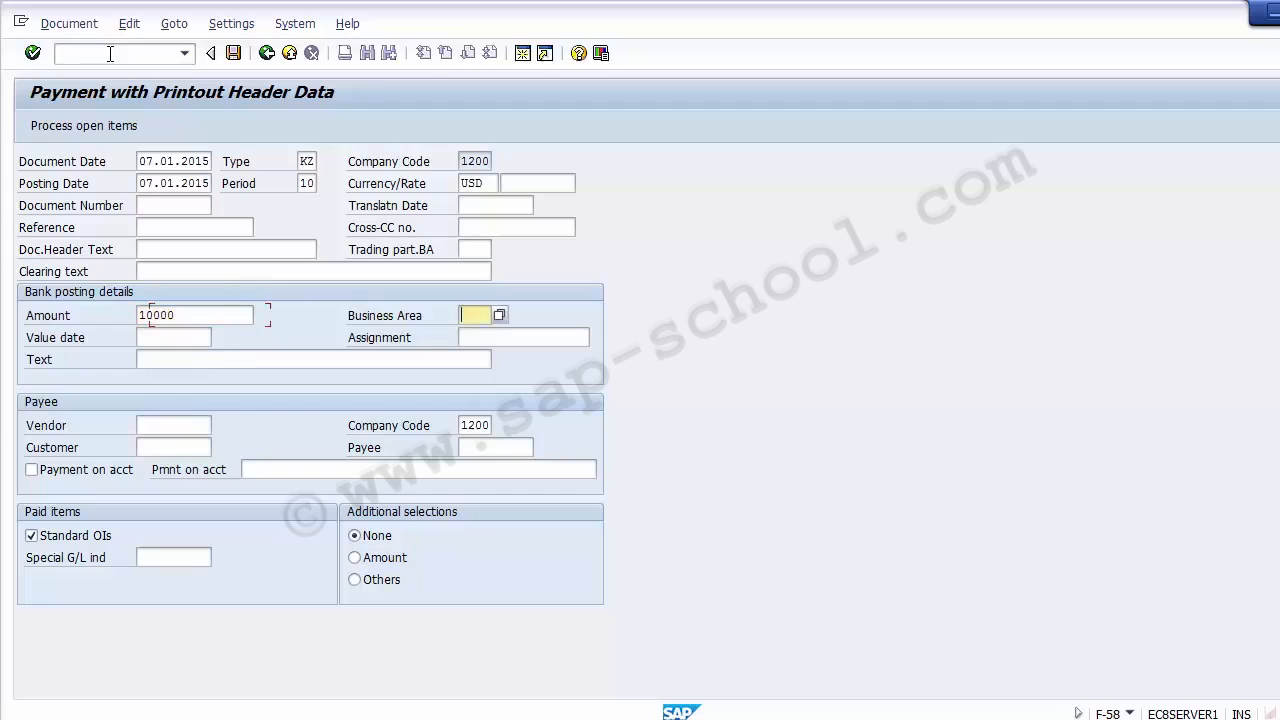
key(Tab)
key(Down)
key(Down)
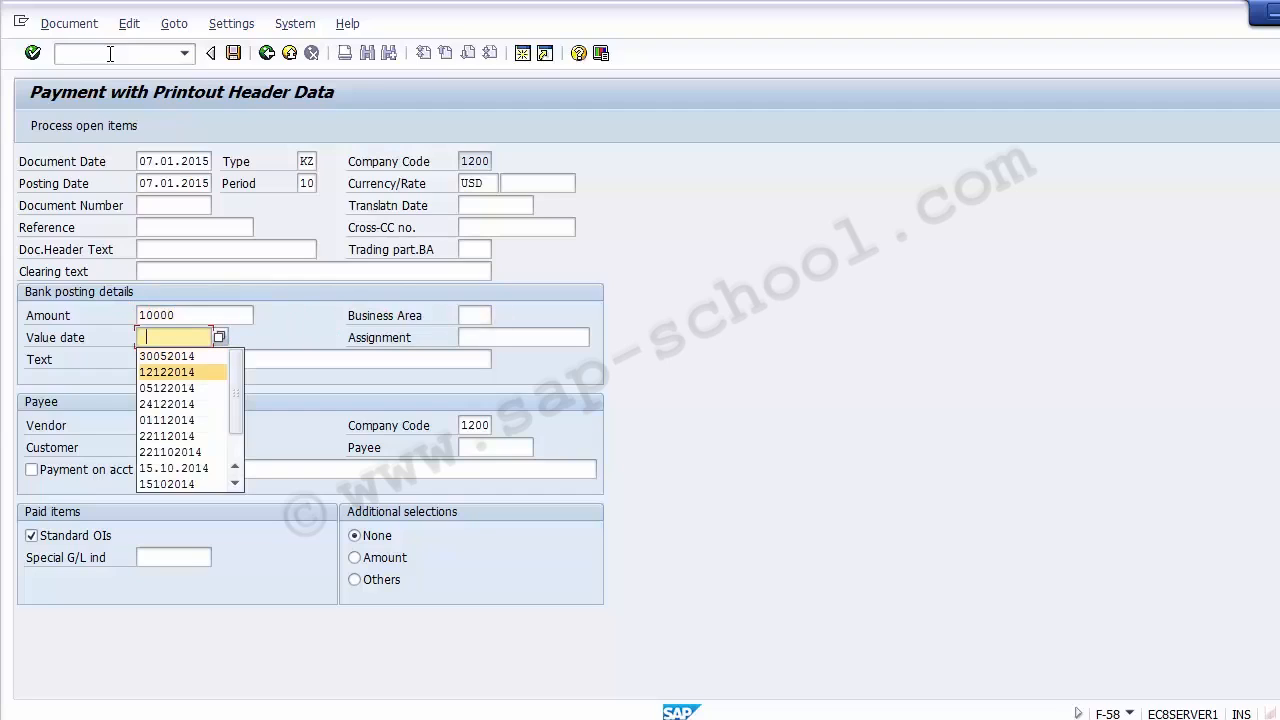
key(Return)
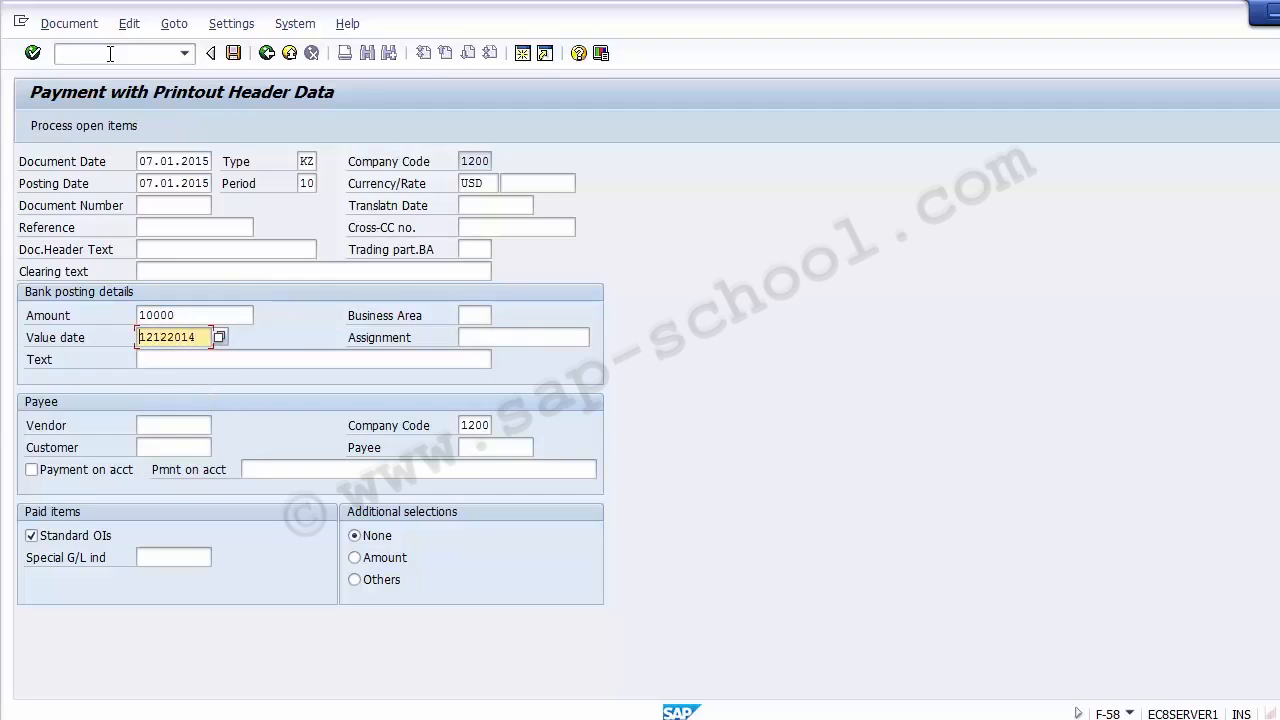
text(24)
key(Delete)
key(Delete)
- Enter the TCS vendor account as the payee and open its open items for processing
key(Tab)
key(Tab)
key(Tab)
key(Down)
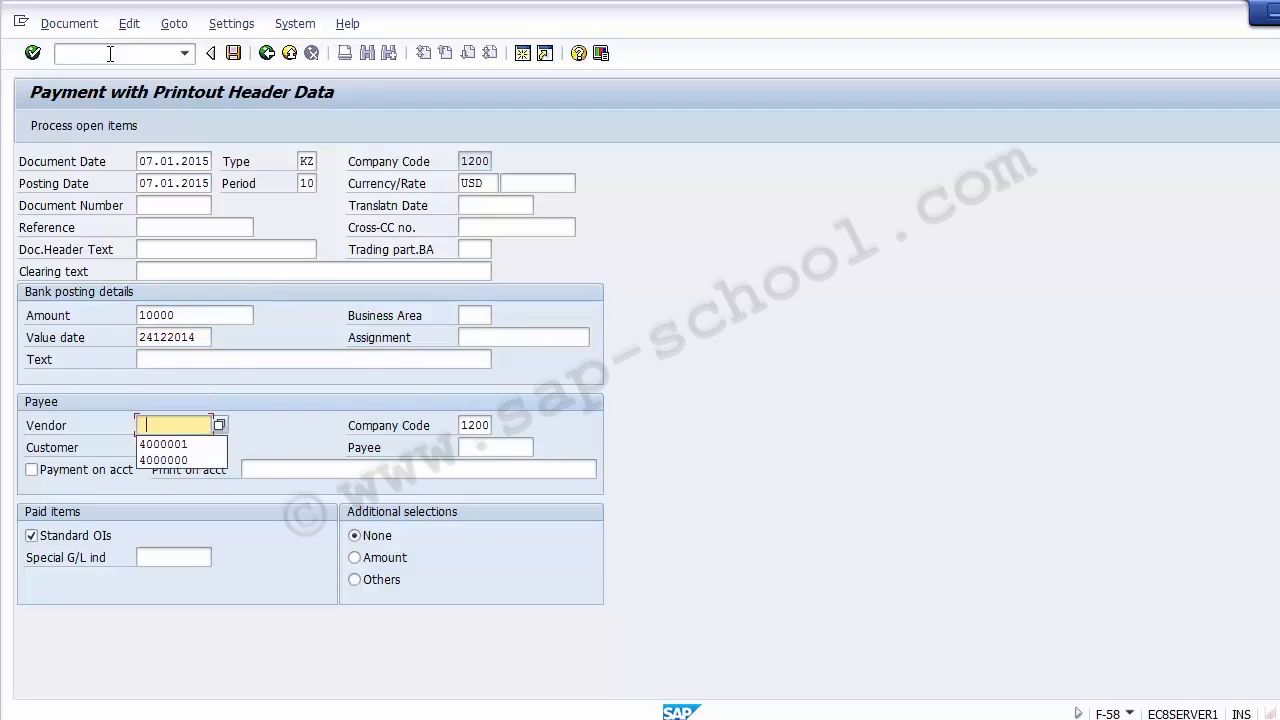
key(Down)
key(Return)
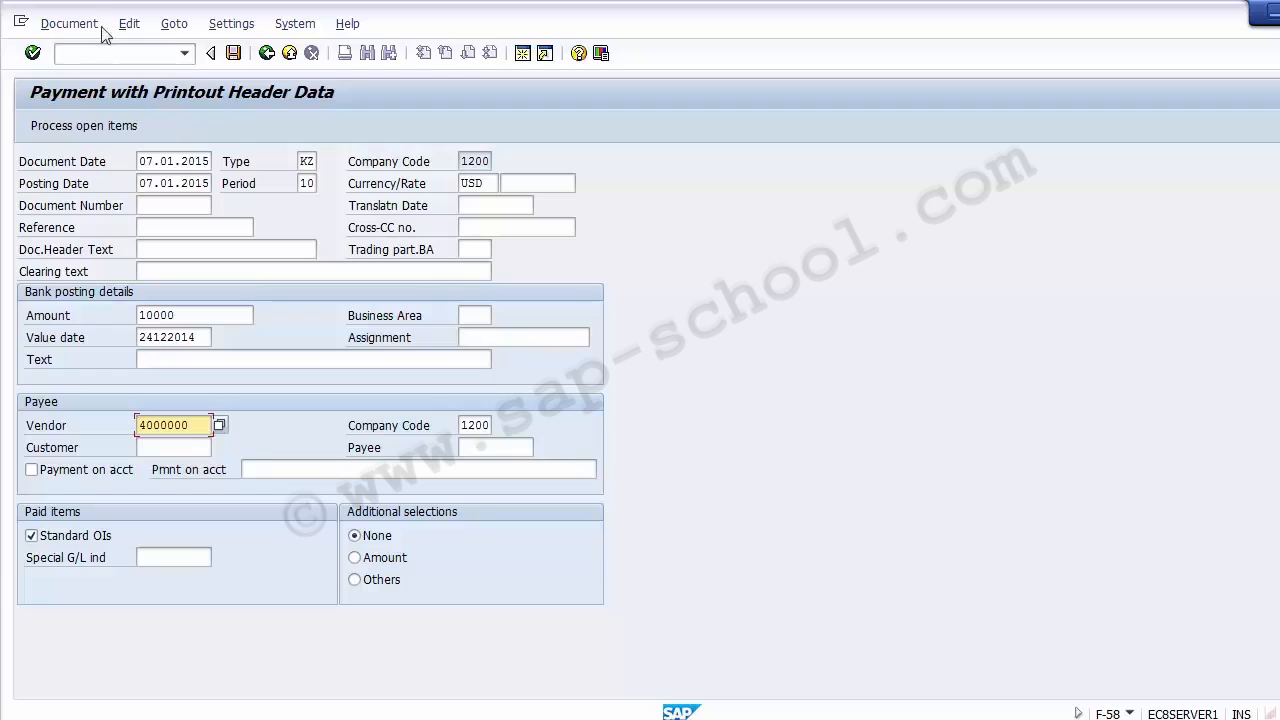
click(94, 125)
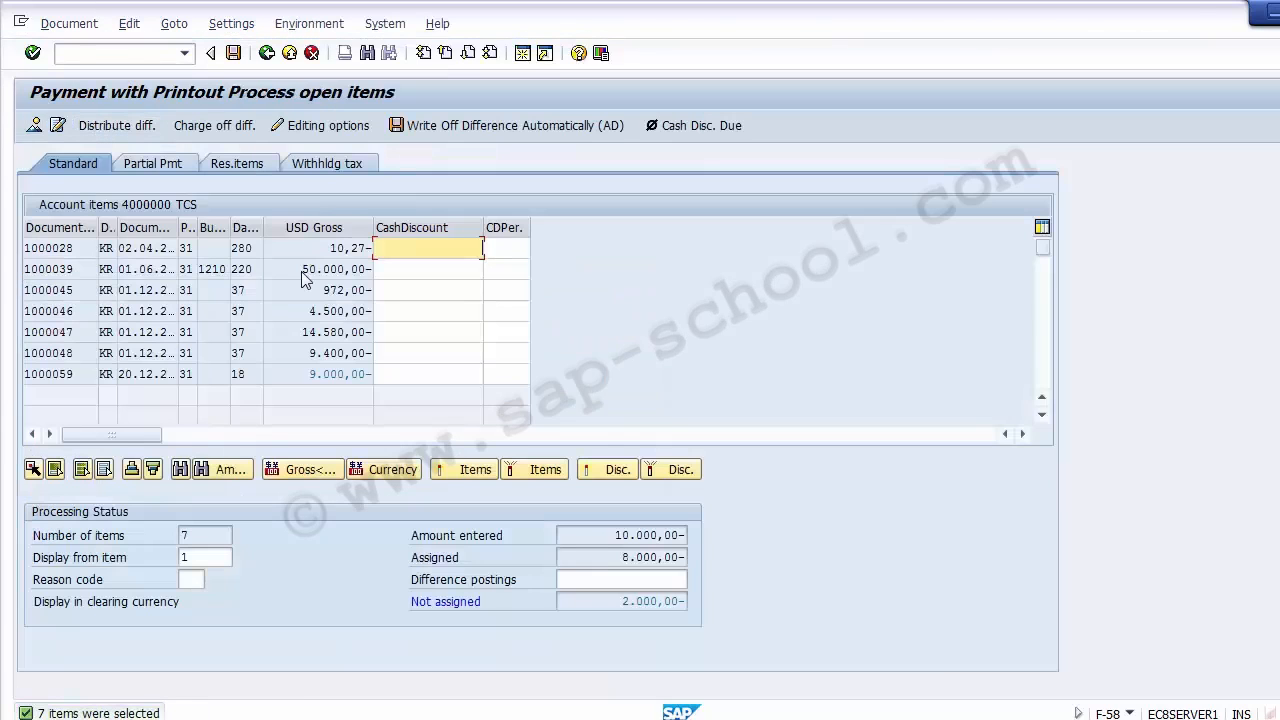
- Replace the amount of the CITIBANK Outgoing line with * to match the assigned items, and return to the open items
double_click(340, 376)
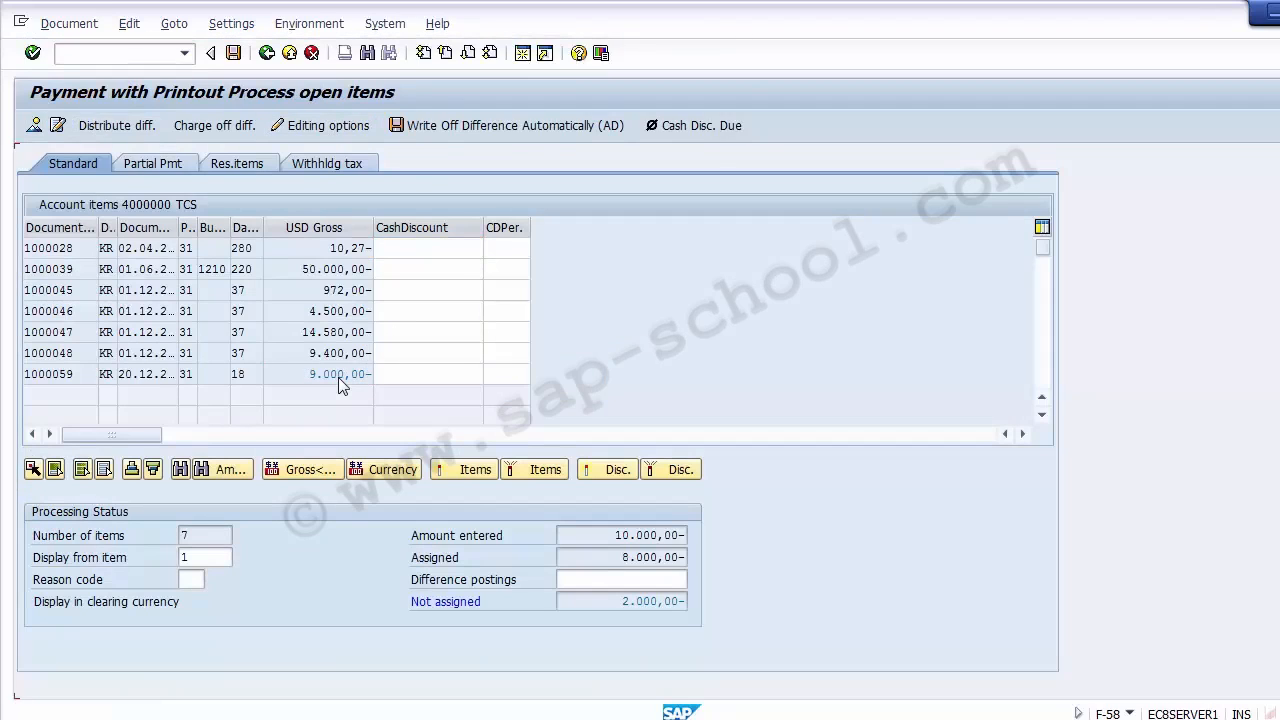
double_click(340, 376)
click(36, 125)
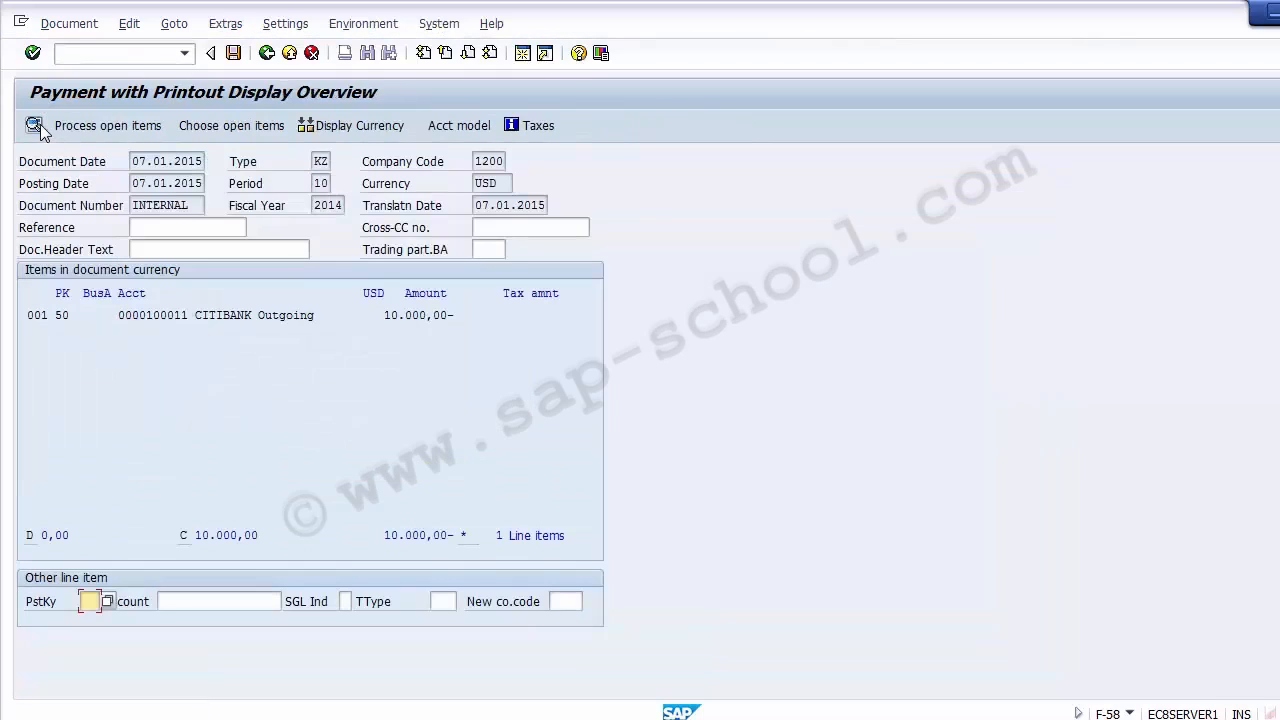
double_click(302, 316)
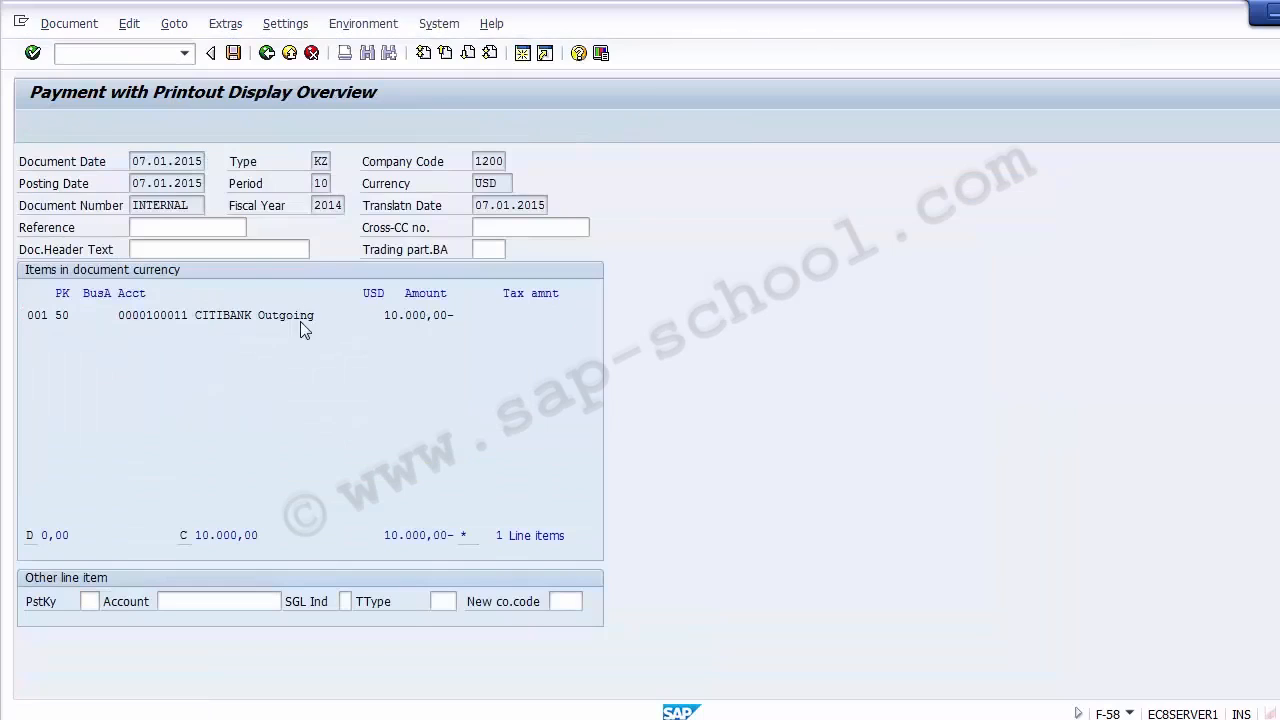
text(8)
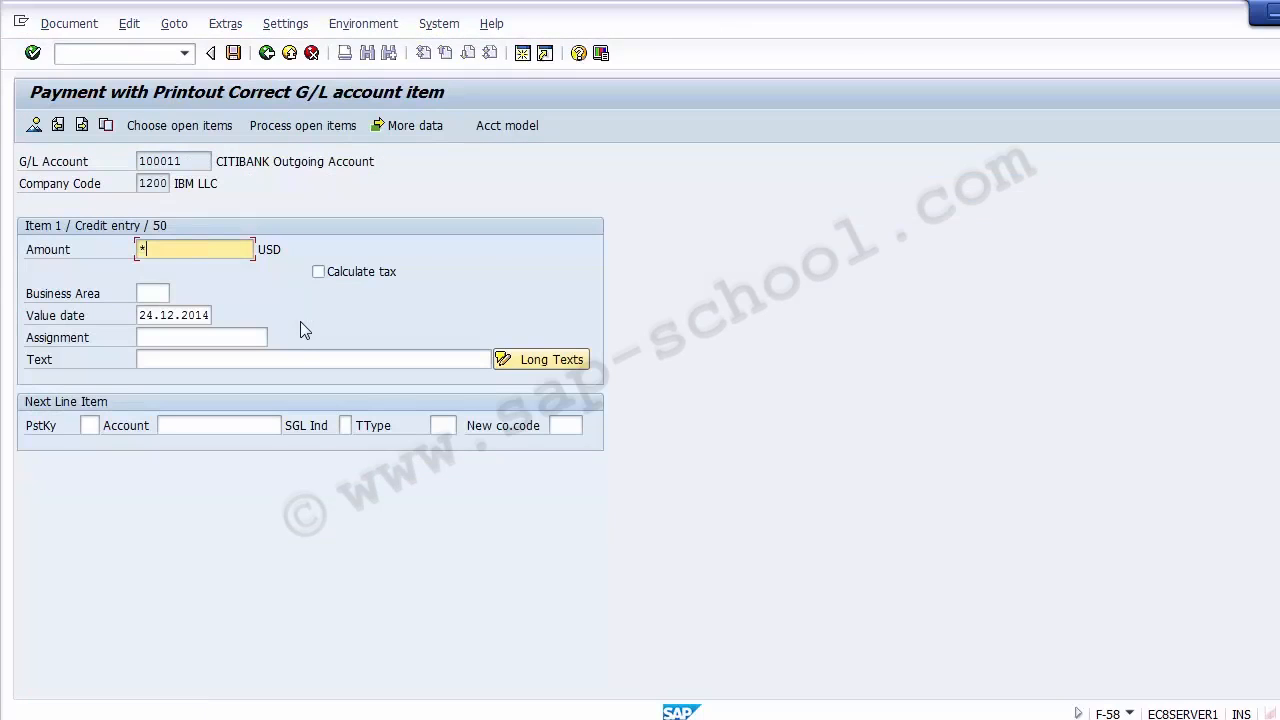
key(Return)
click(282, 135)
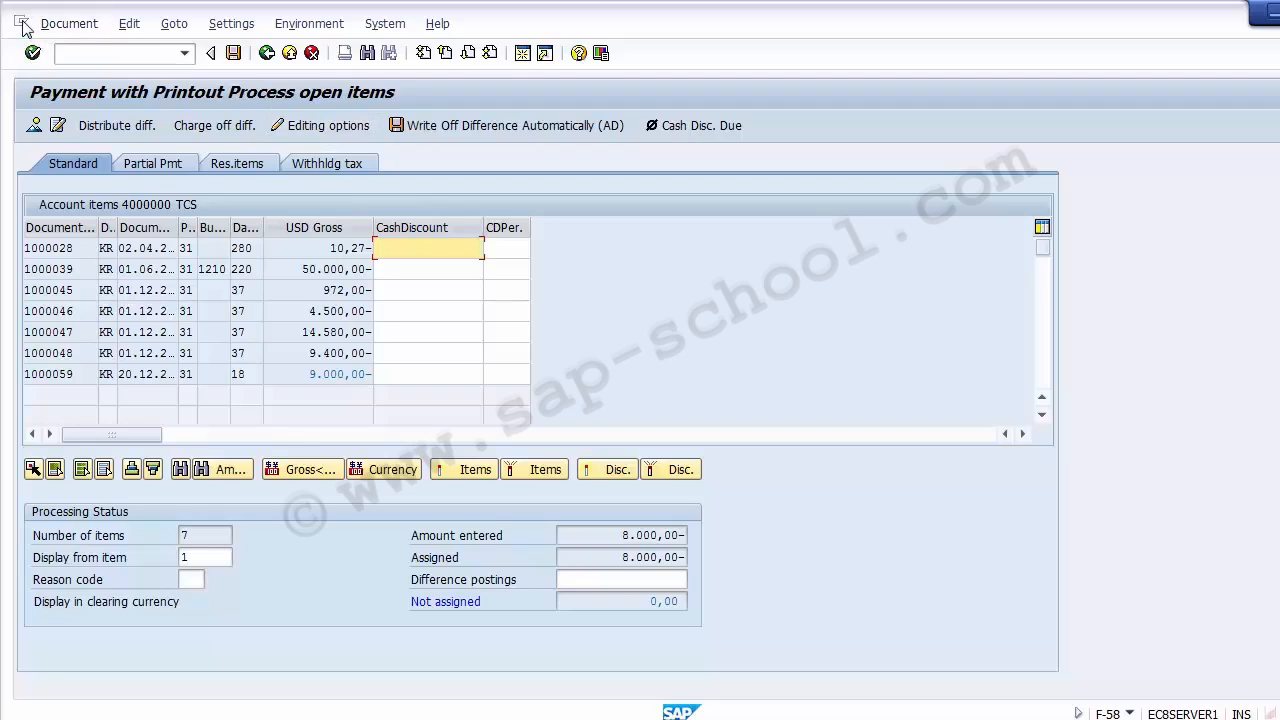
- Simulate the vendor payment, post it, and close the posting confirmation
click(60, 23)
click(81, 72)
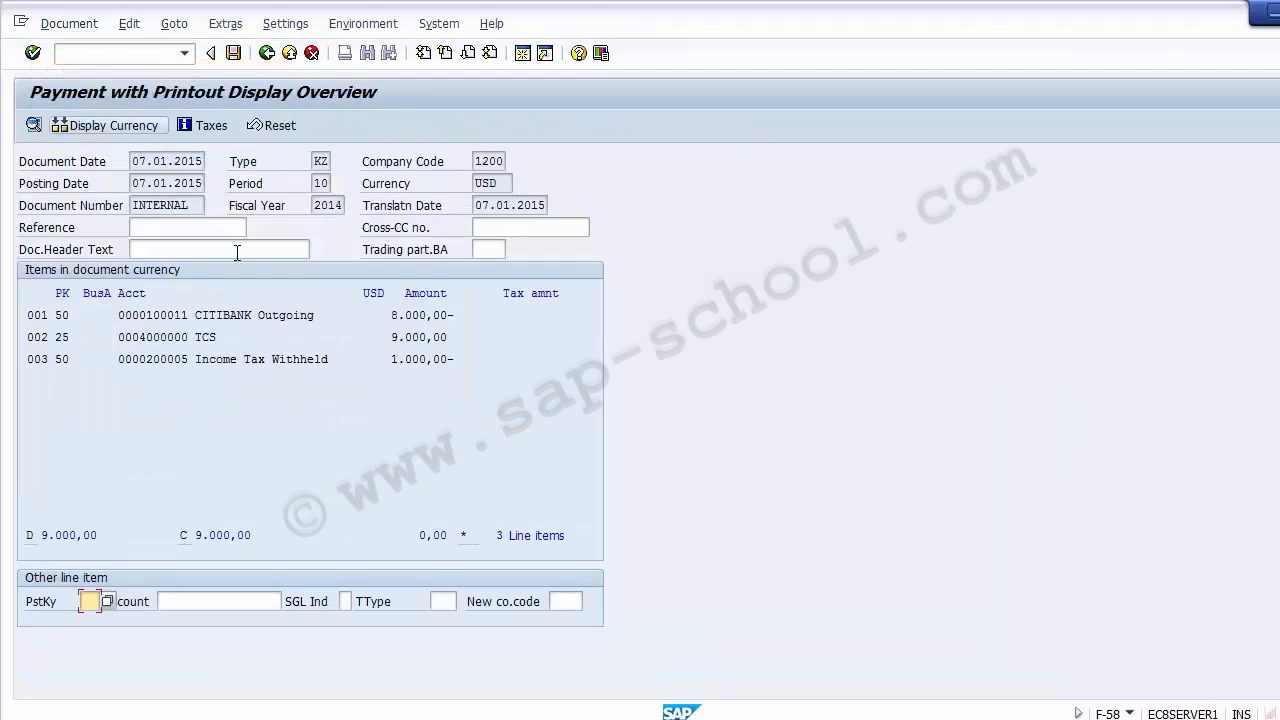
click(235, 55)
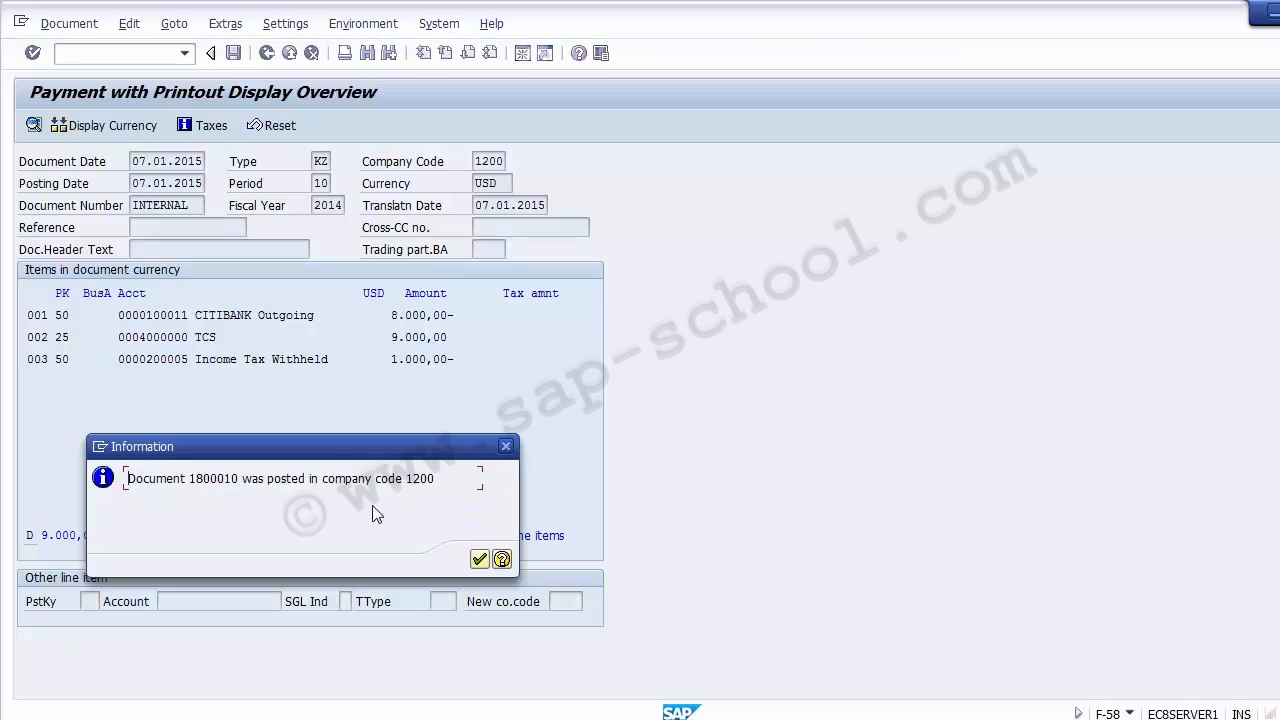
click(480, 560)
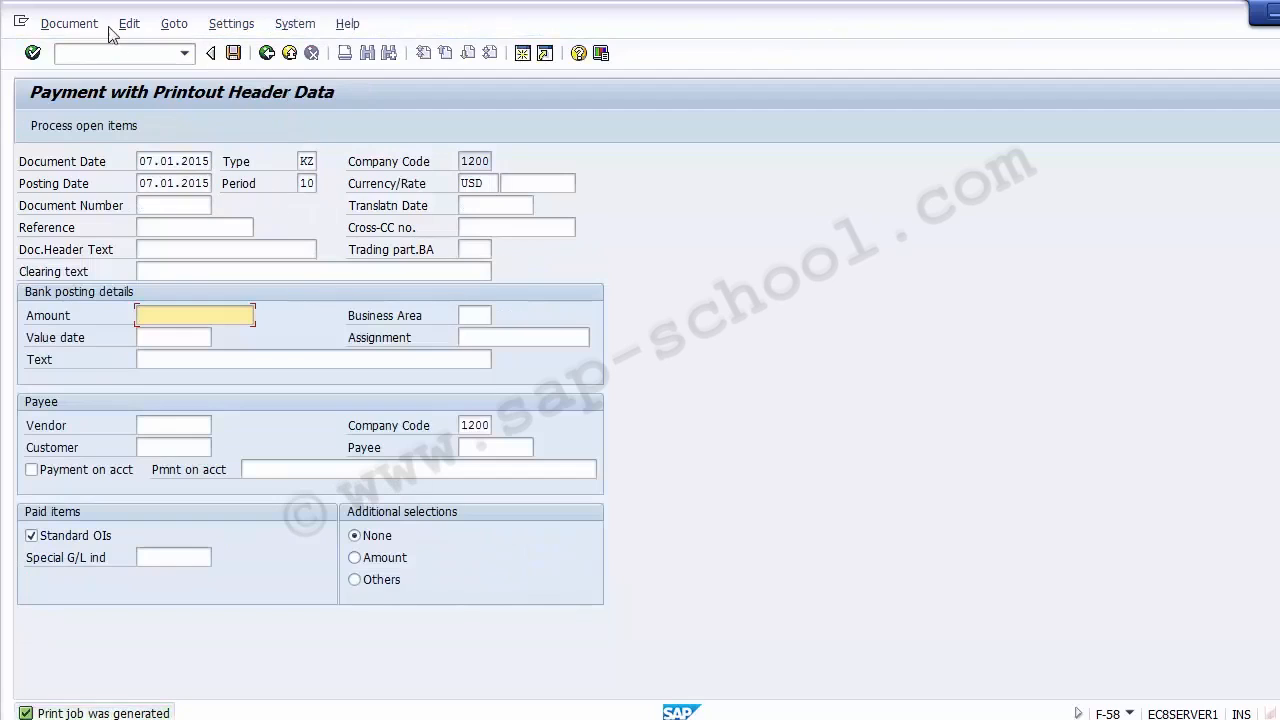
- Display the posted payment document, check the cost center and profit center of its line items, and leave the transaction
click(68, 23)
click(95, 91)
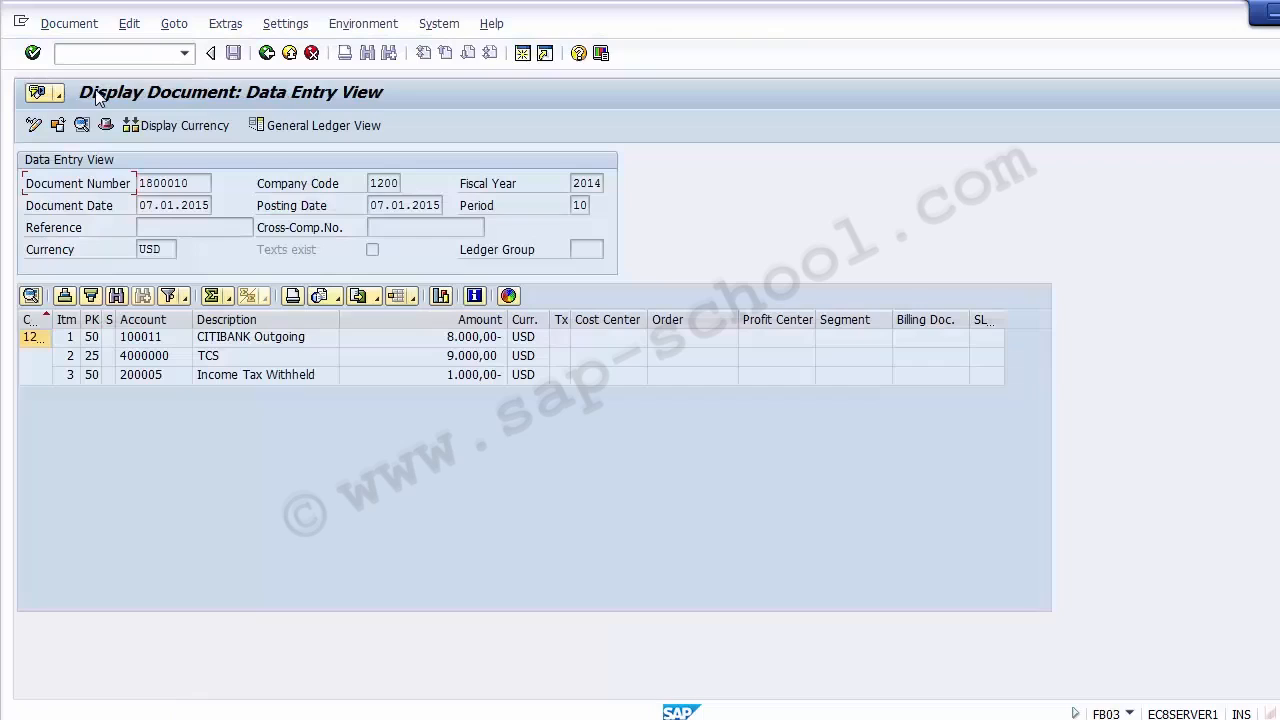
click(597, 357)
click(598, 340)
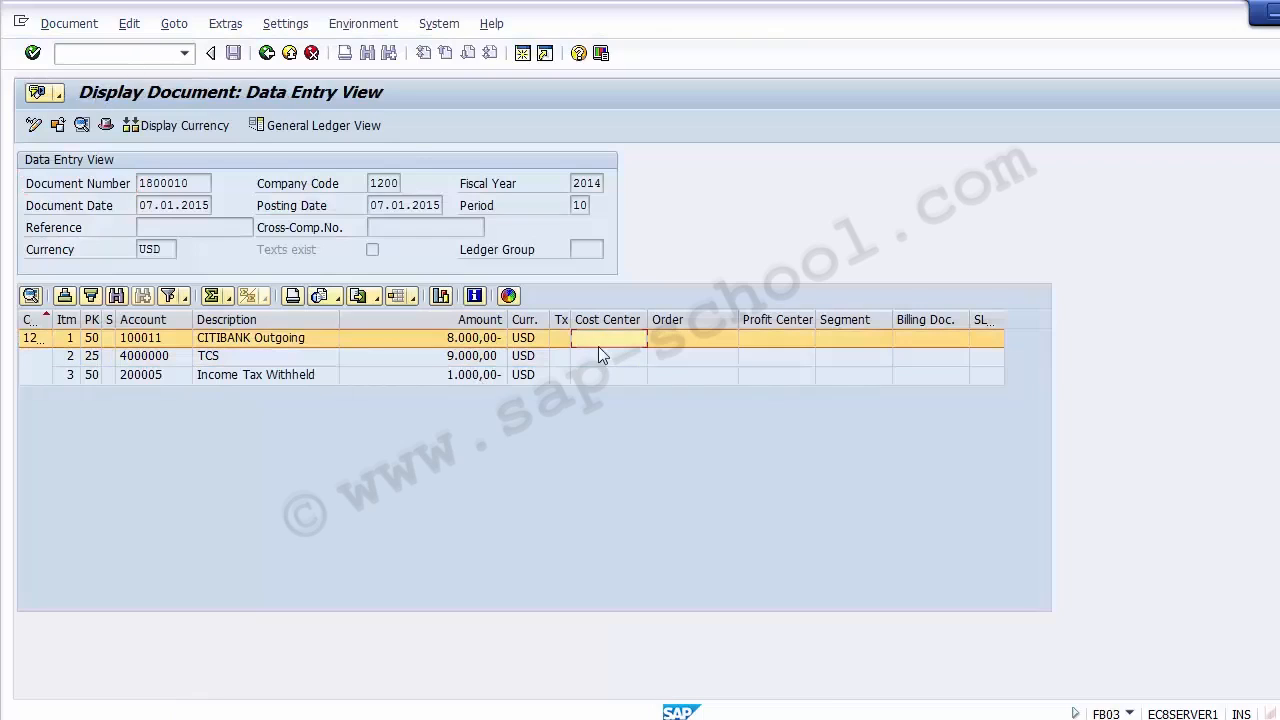
click(600, 358)
click(602, 375)
click(758, 340)
click(762, 357)
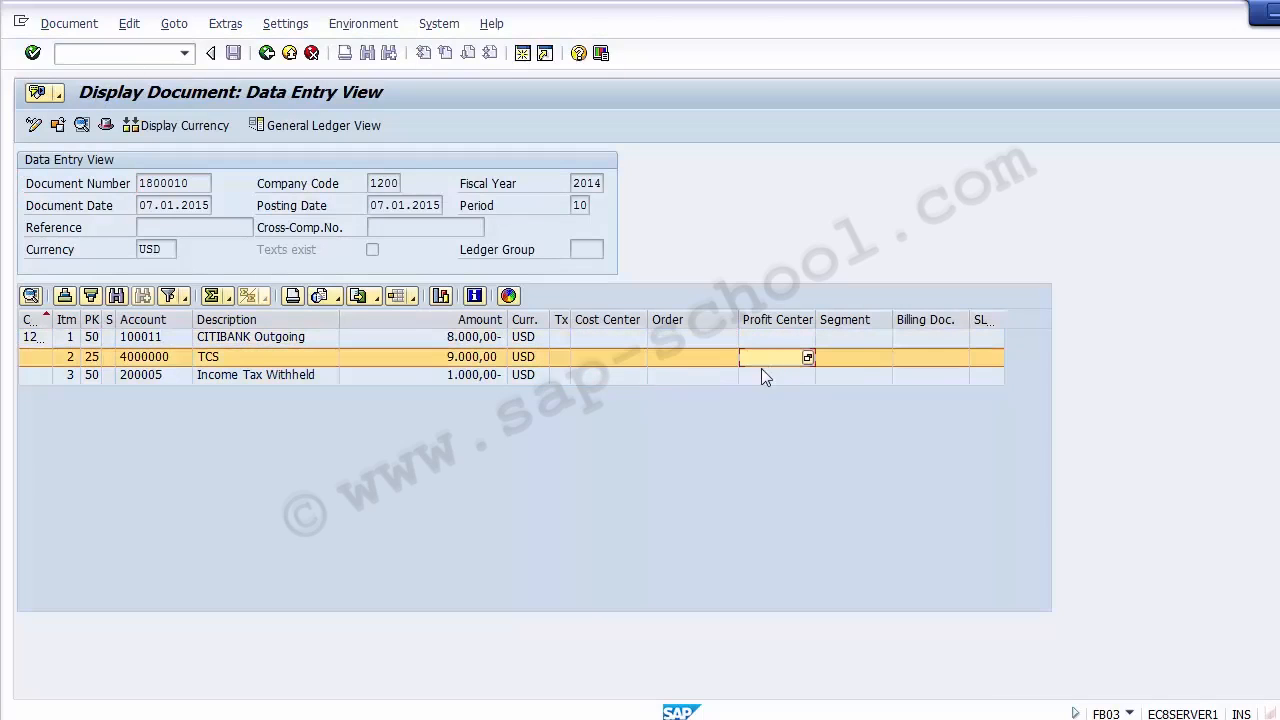
click(155, 55)
text(/n)
key(Return)
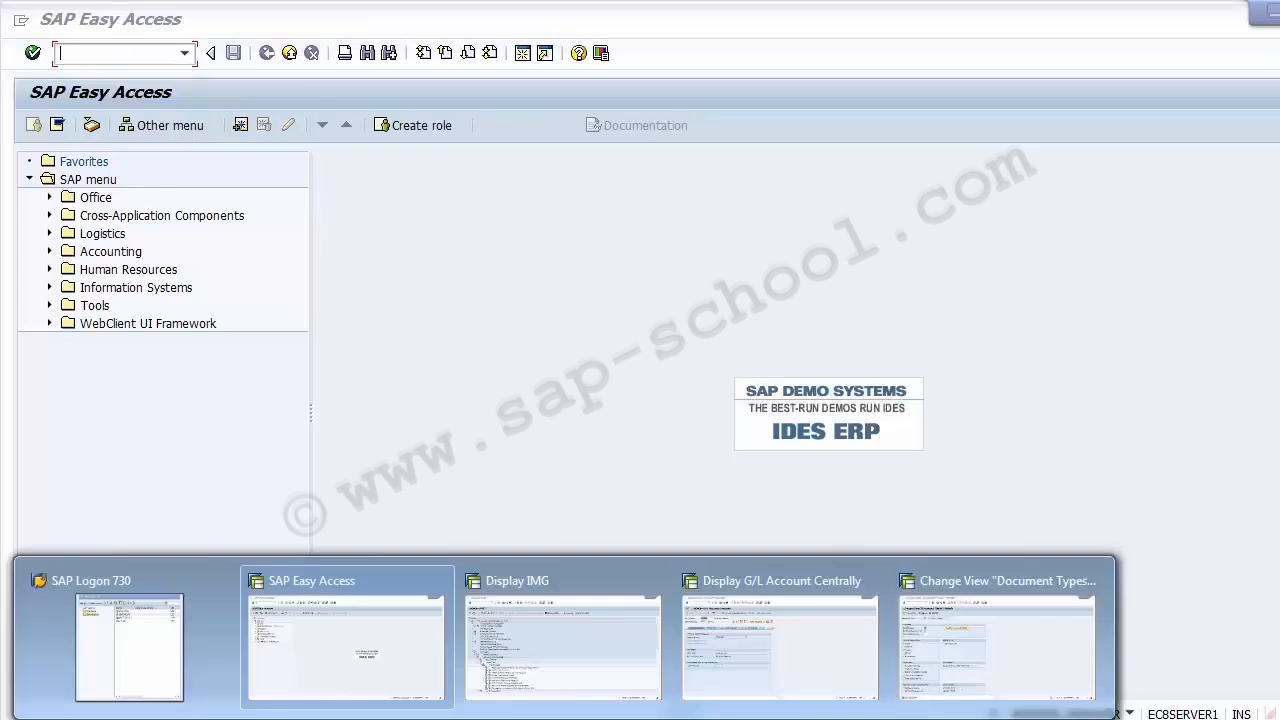
- Switch to the G/L account display session and check the field status group of the Purchase Account under Create/bank/interest
click(767, 662)
click(299, 231)
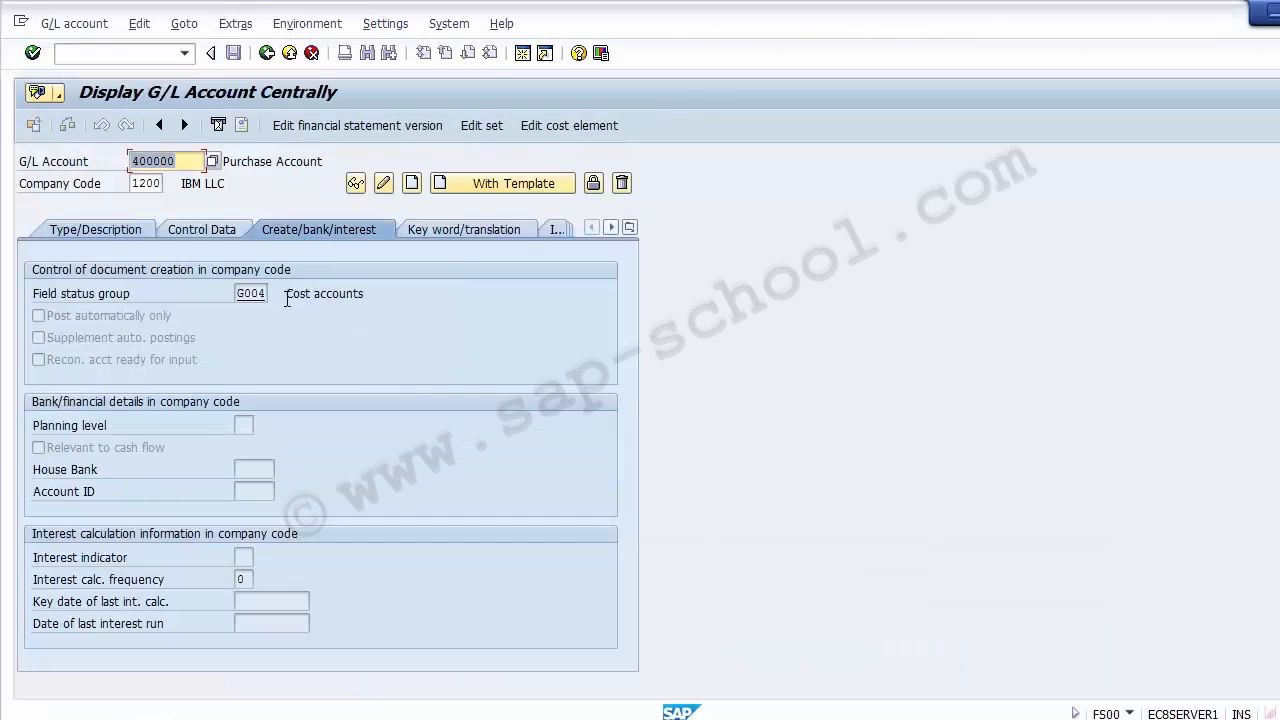
click(252, 294)
drag(271, 296, 272, 297)
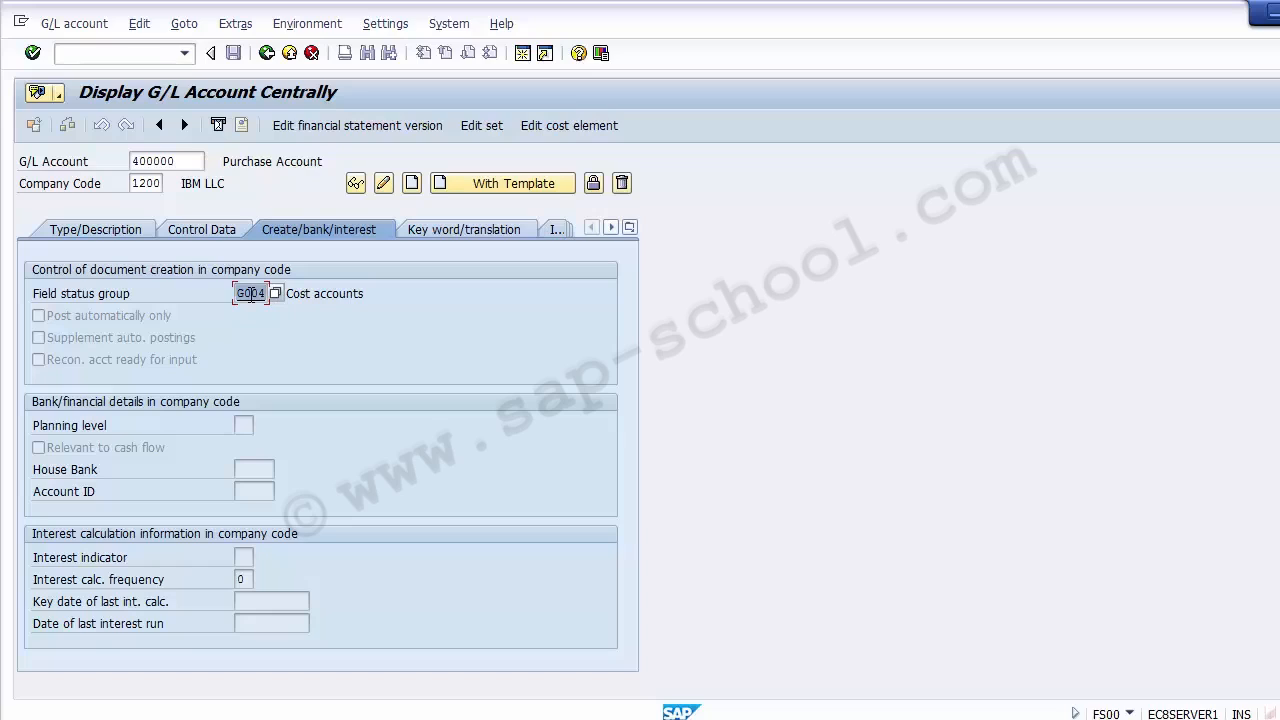
- Leave the G/L account display and start transaction OBC4 for the field status variants
click(93, 58)
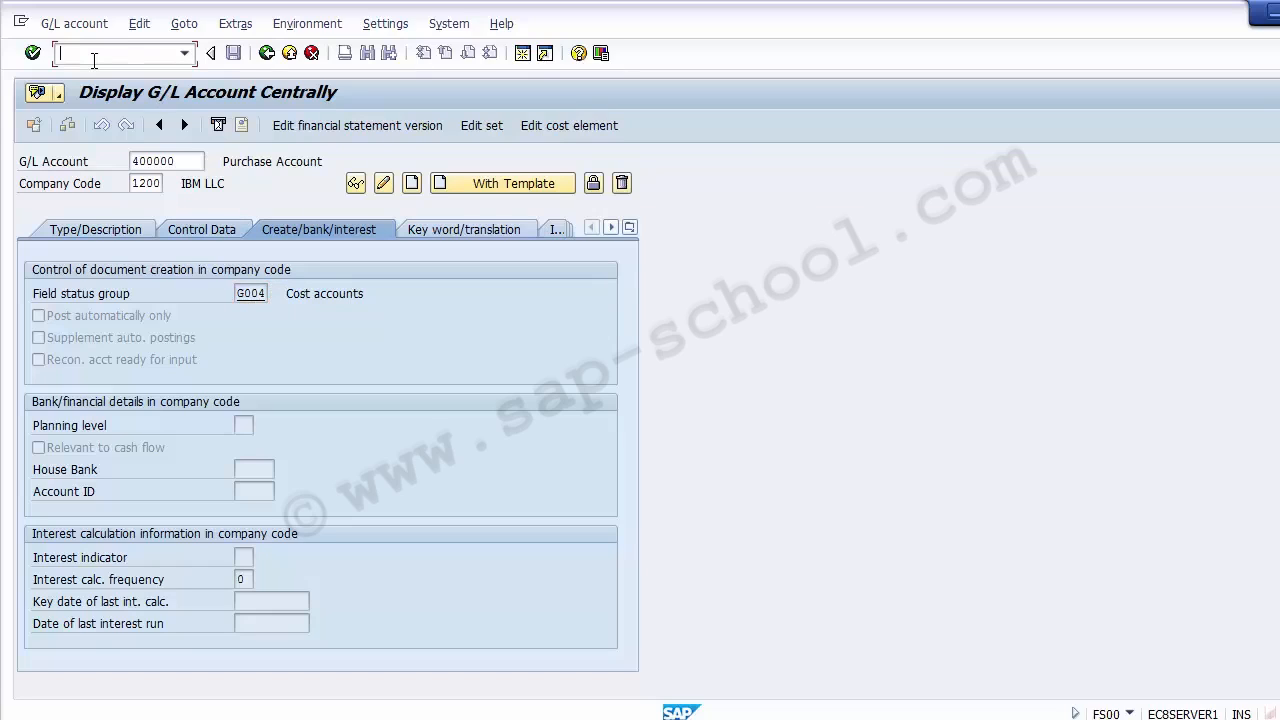
text(/n)
key(Return)
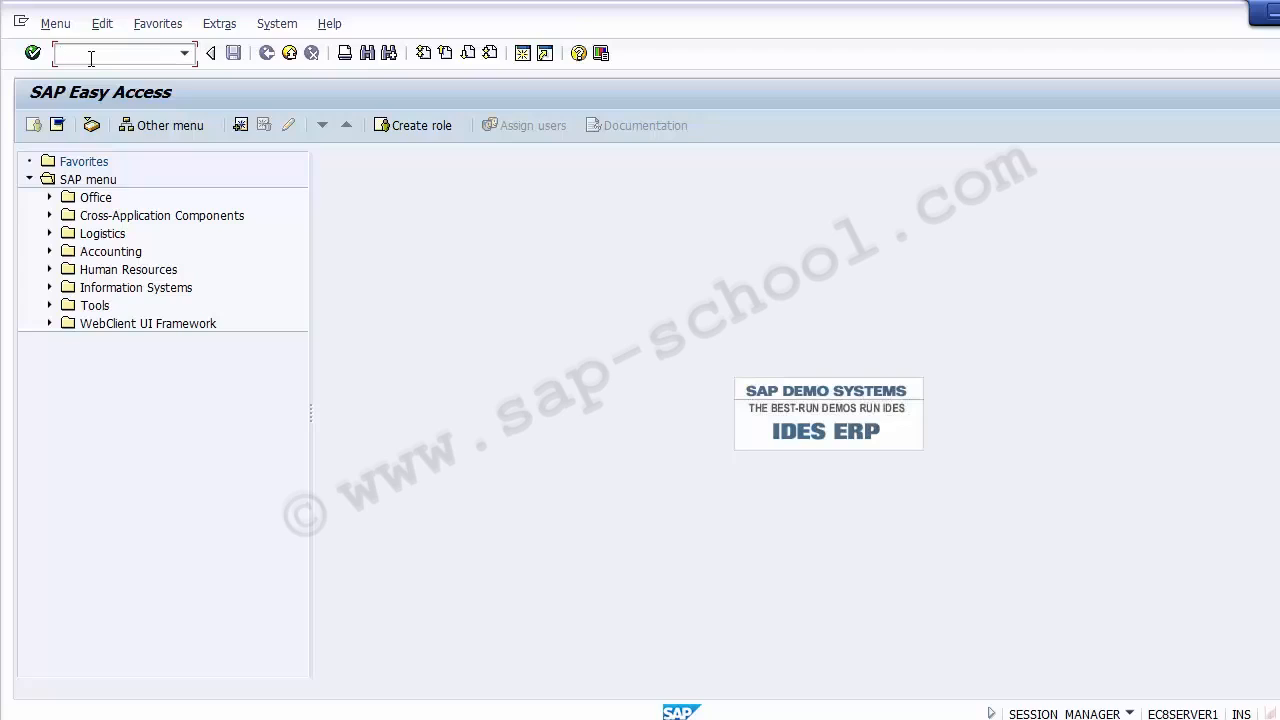
text(OBC5)
key(BackSpace)
text(4)
key(Return)
text(obc4)
key(Return)
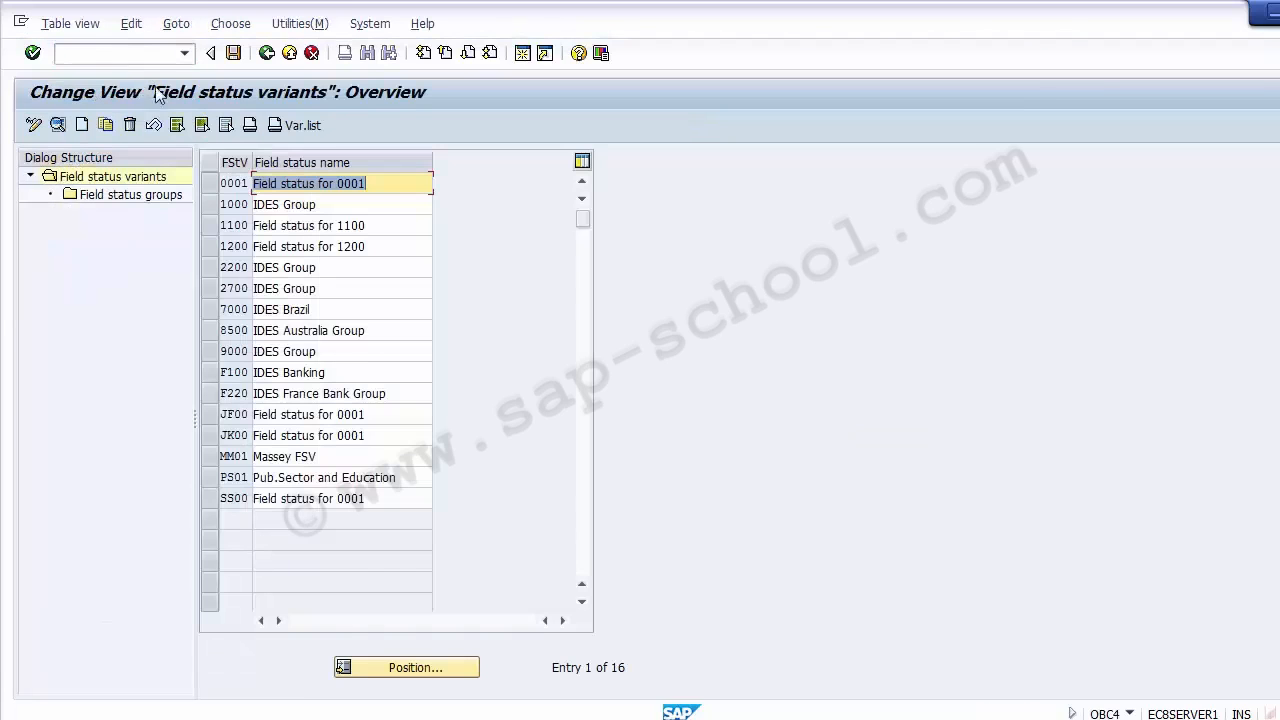
- Open field status group G004 (Cost accounts) of field status variant 1200
click(229, 247)
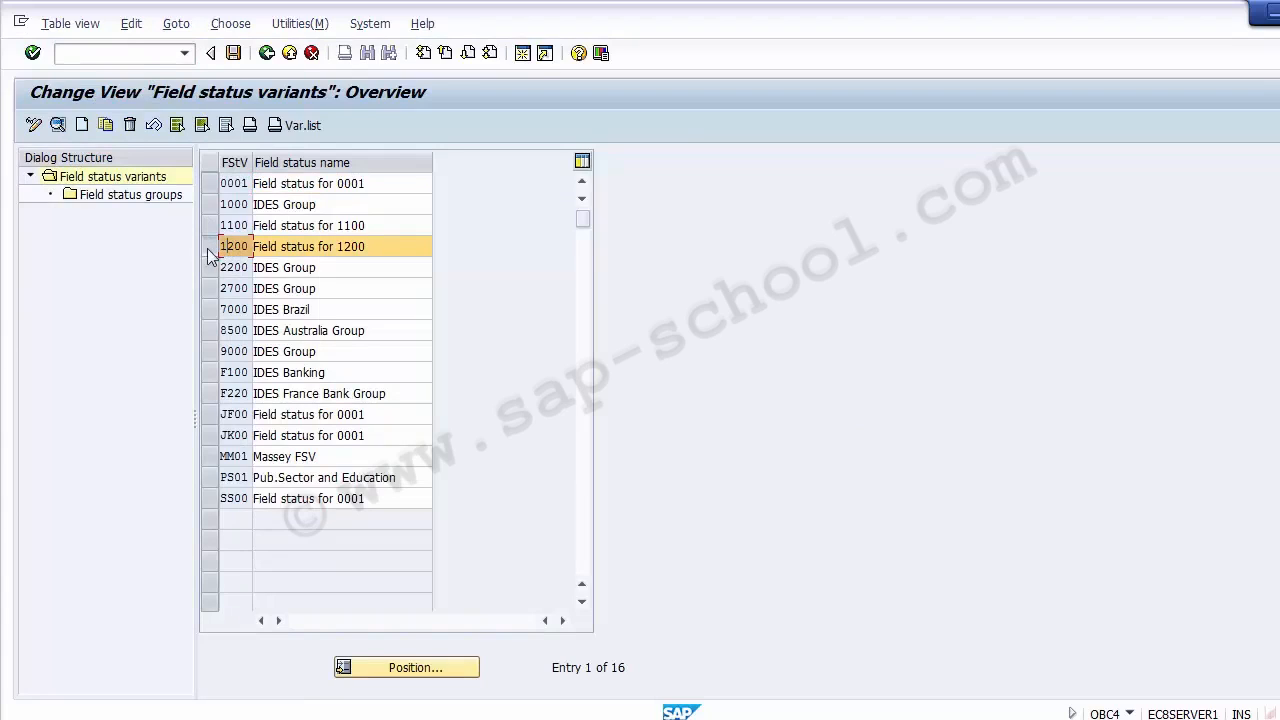
double_click(122, 197)
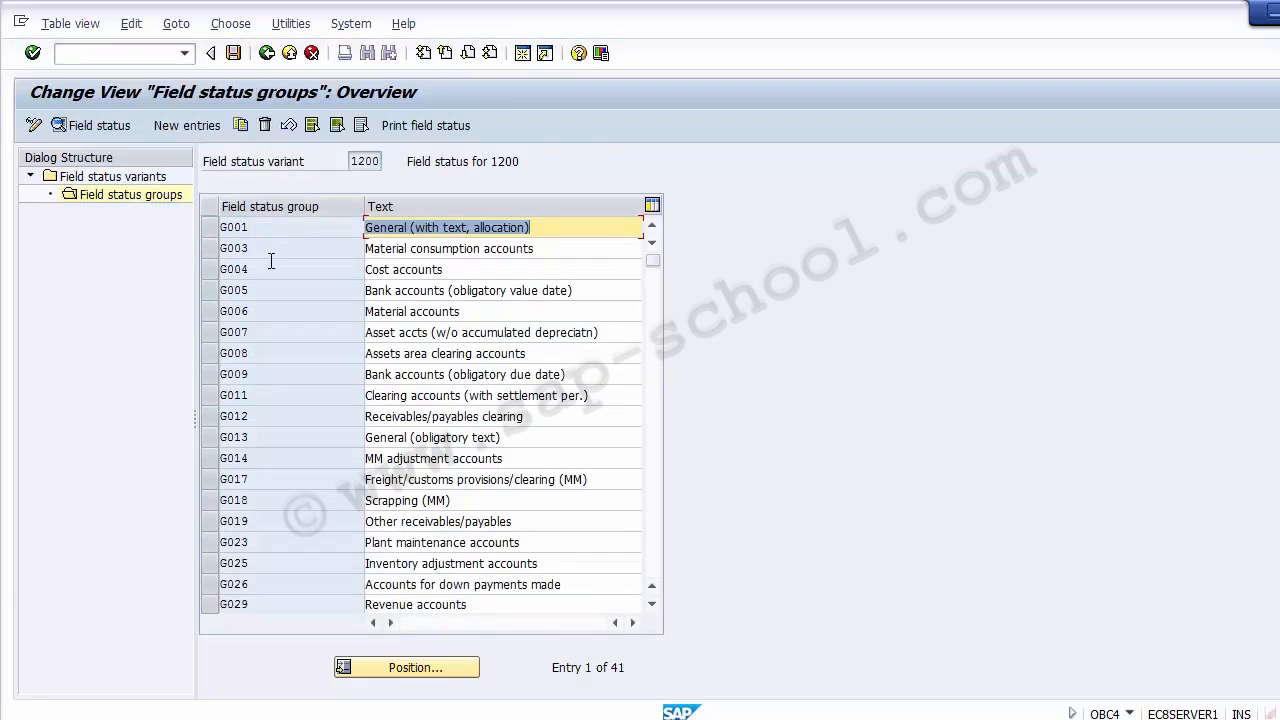
click(213, 270)
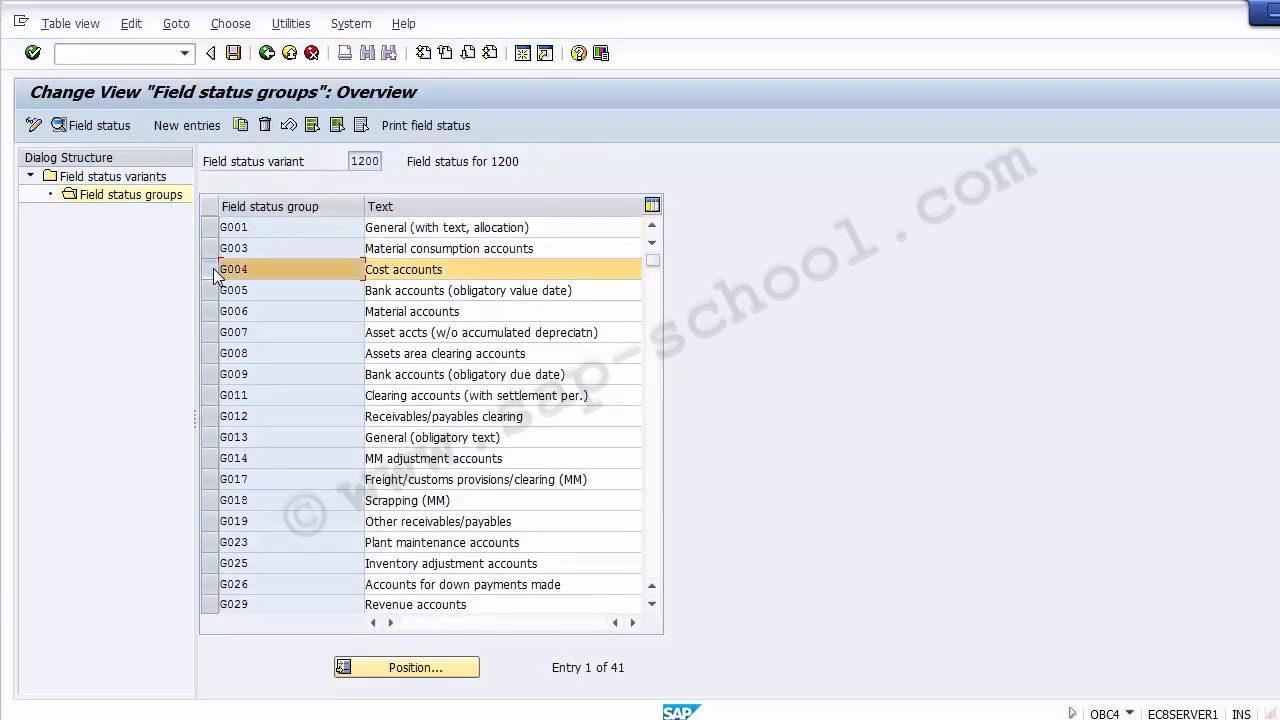
double_click(238, 270)
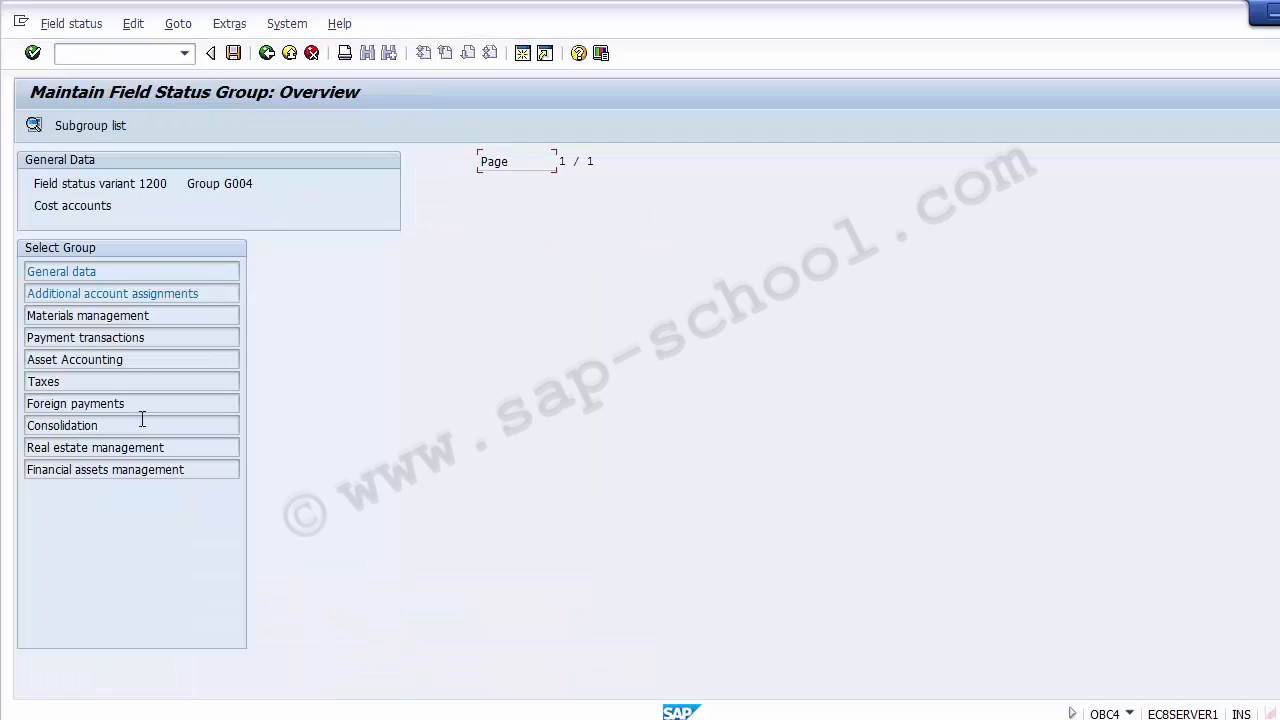
- Make Cost center a required entry in Additional account assignments, save it to the FICO Configurations request, and exit
double_click(87, 294)
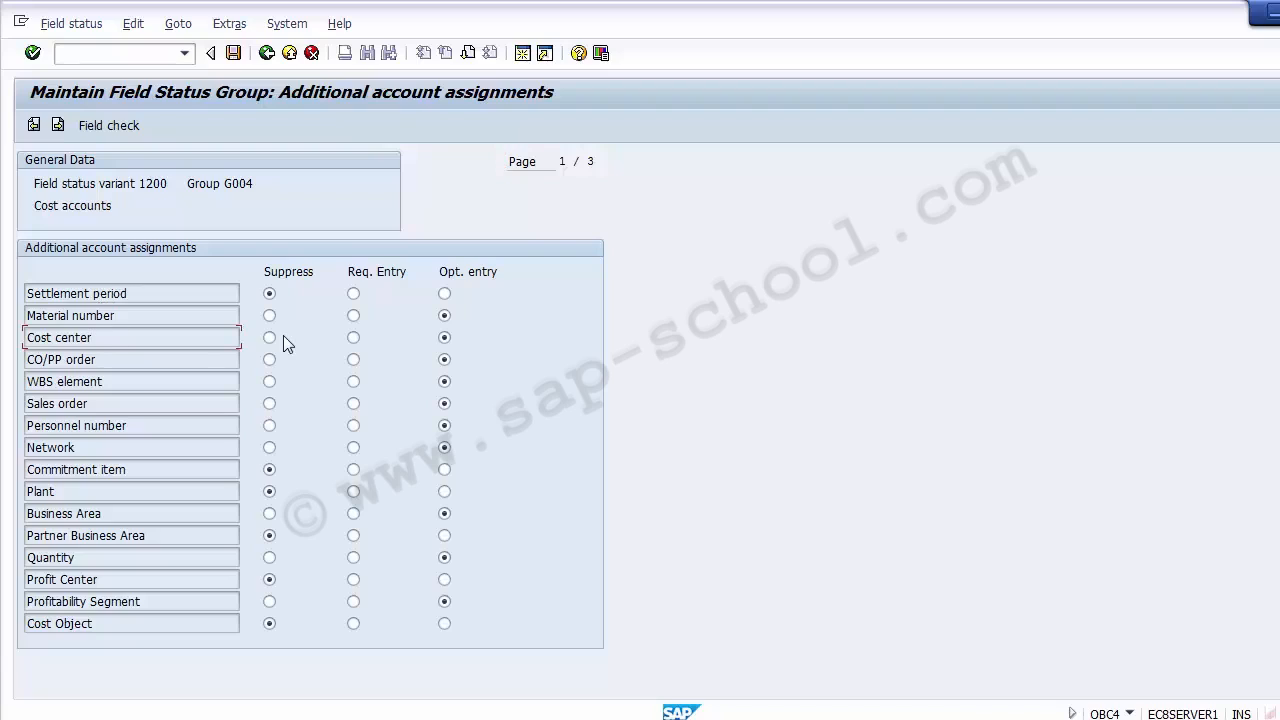
click(444, 338)
click(354, 338)
click(234, 56)
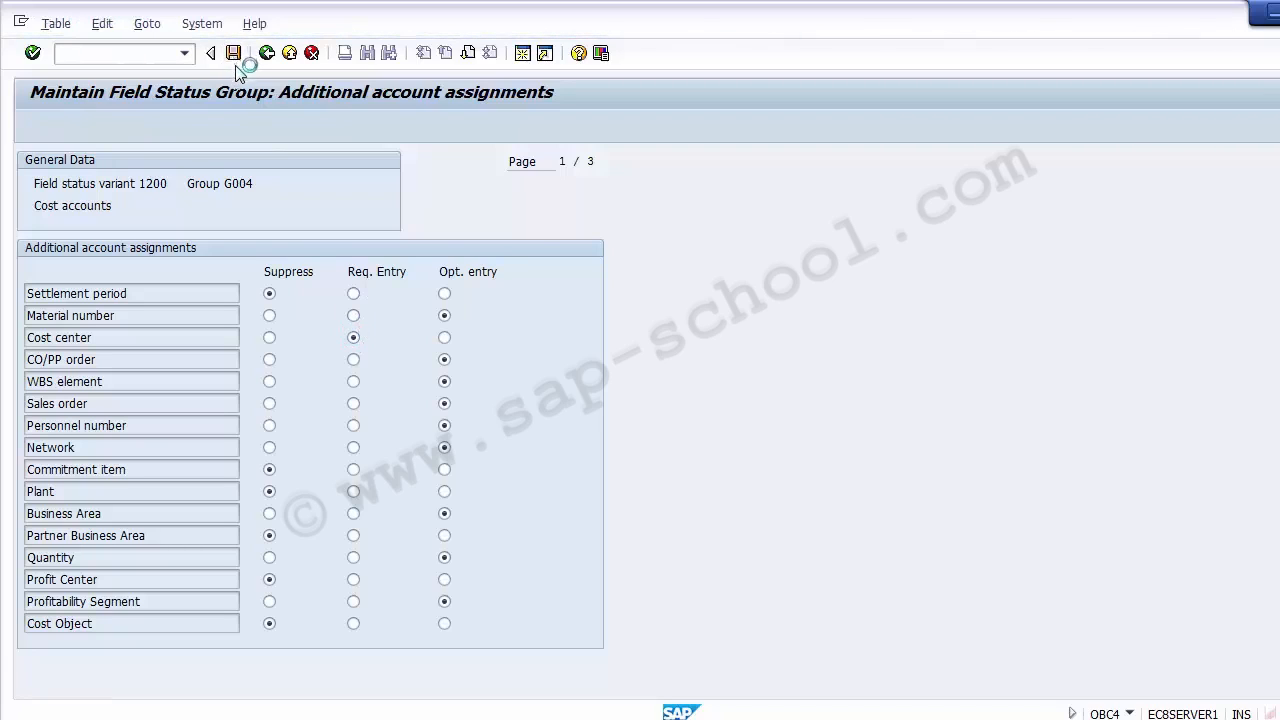
click(294, 338)
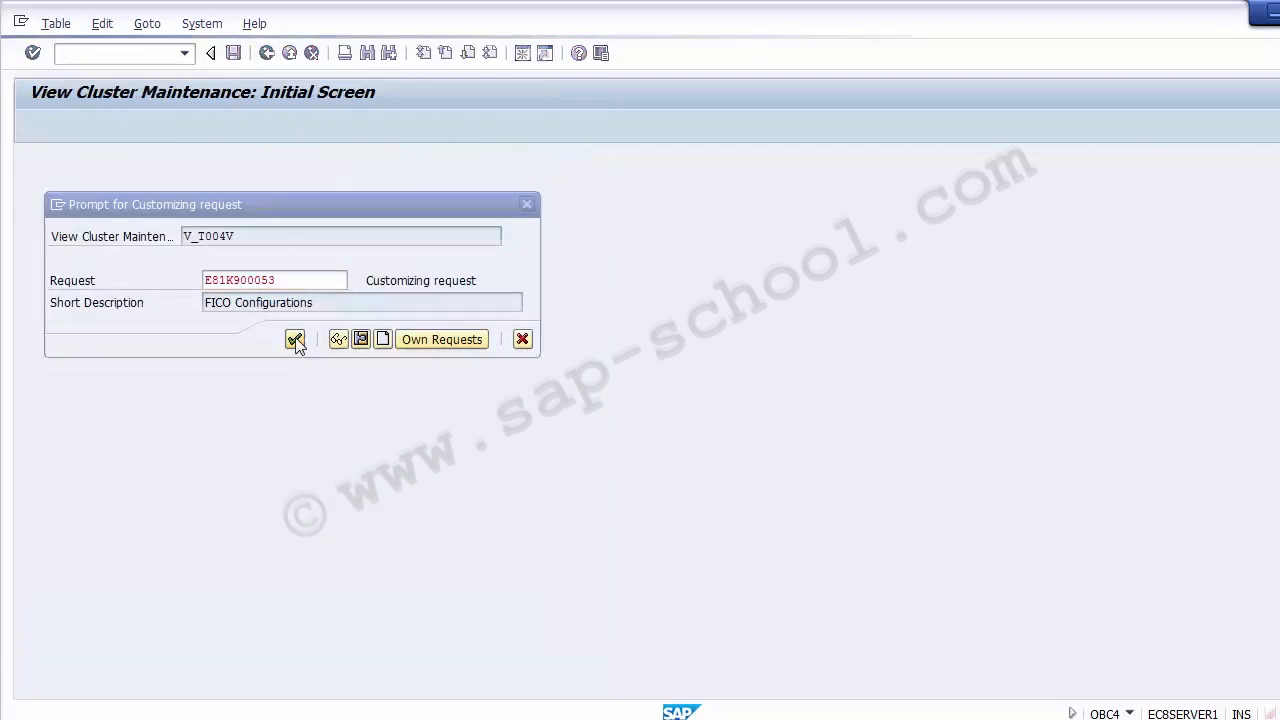
click(267, 53)
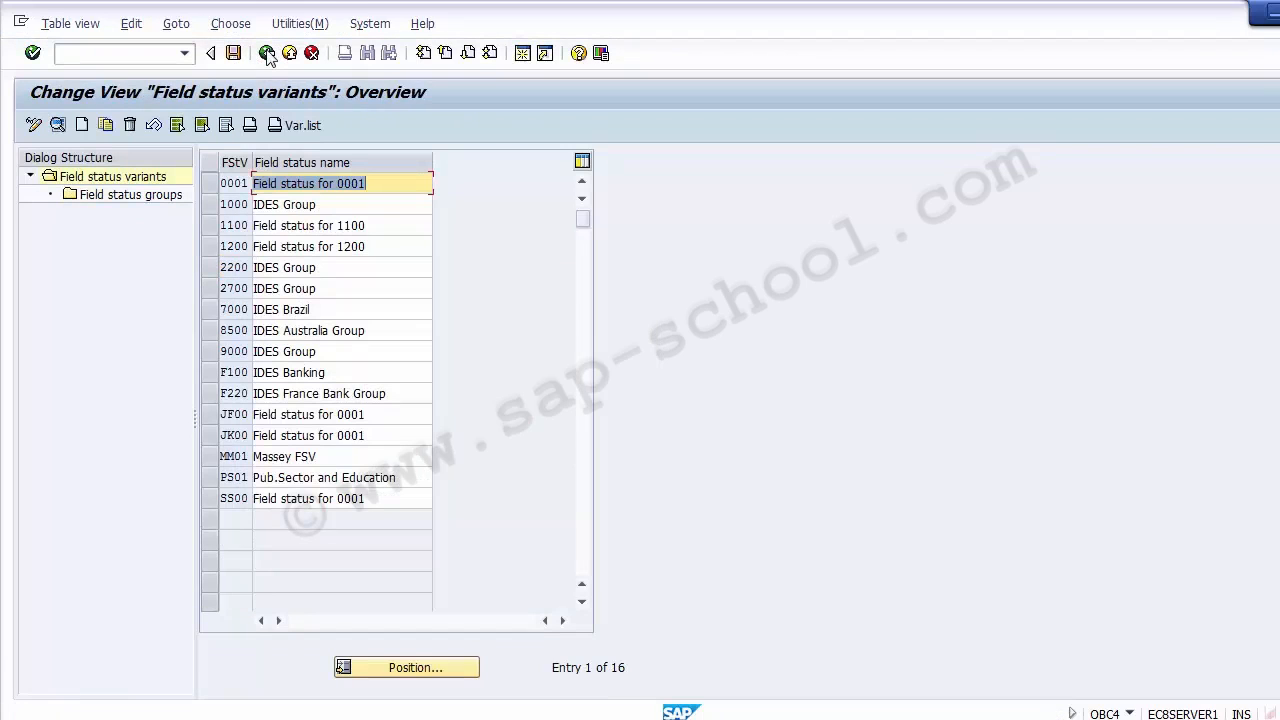
click(289, 53)
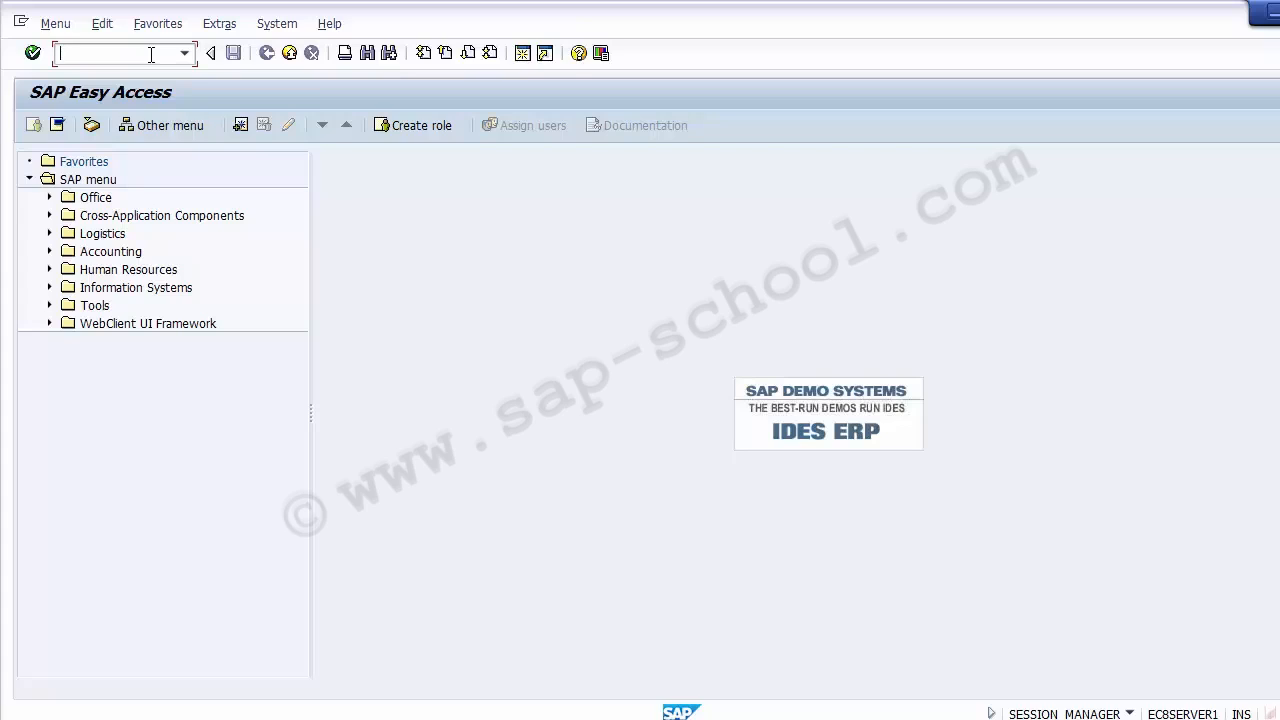
- Start transaction OBC4 and open field status group G029 (Revenue accounts) of field status variant 1200
text(obc4)
key(Return)
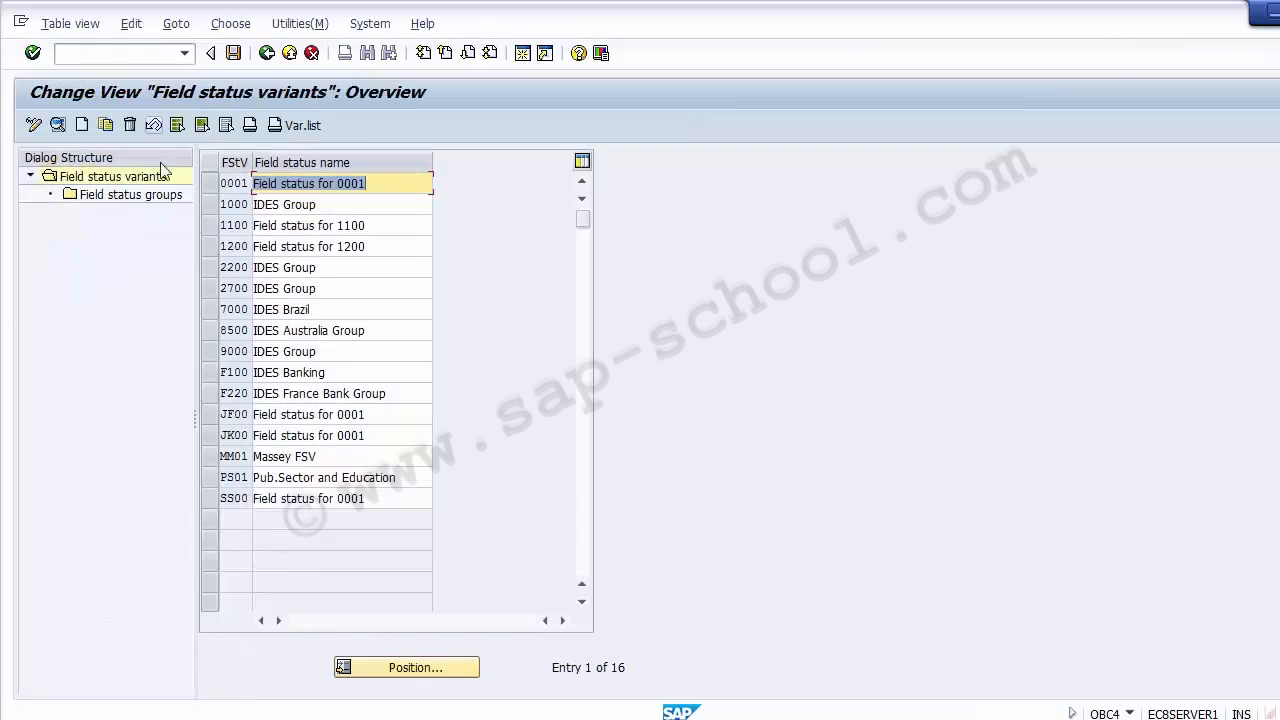
click(210, 246)
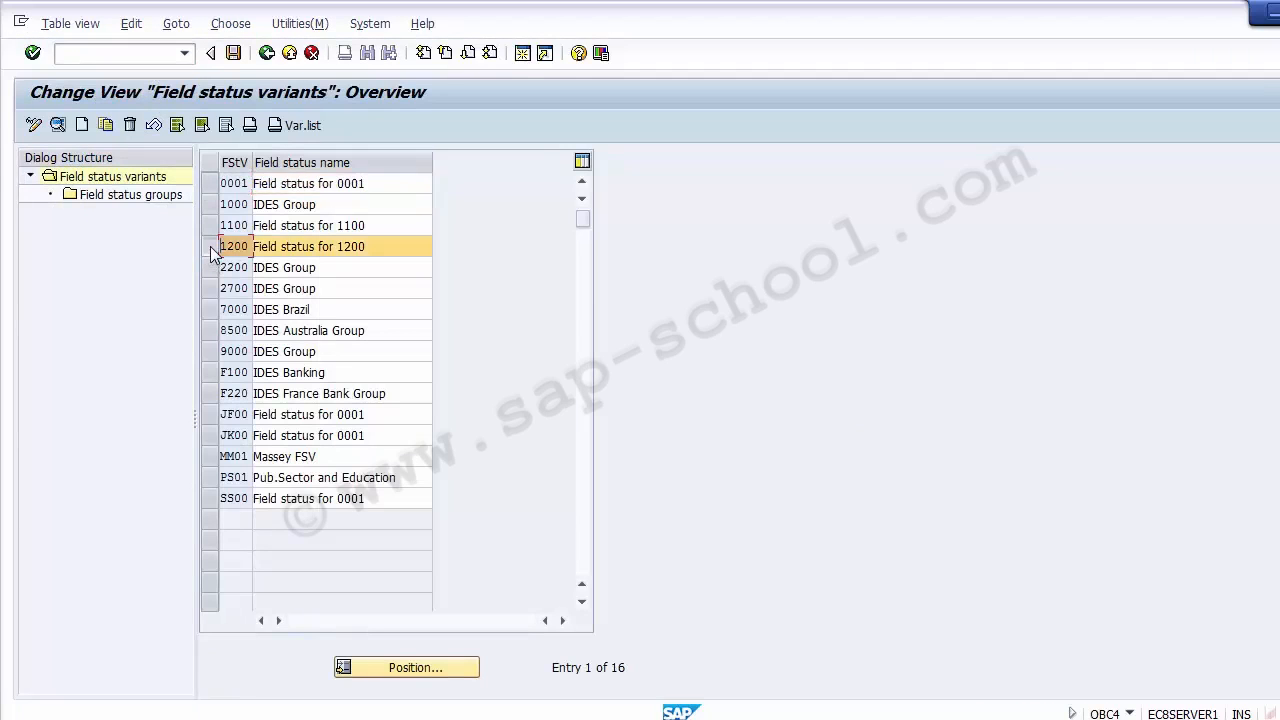
click(117, 196)
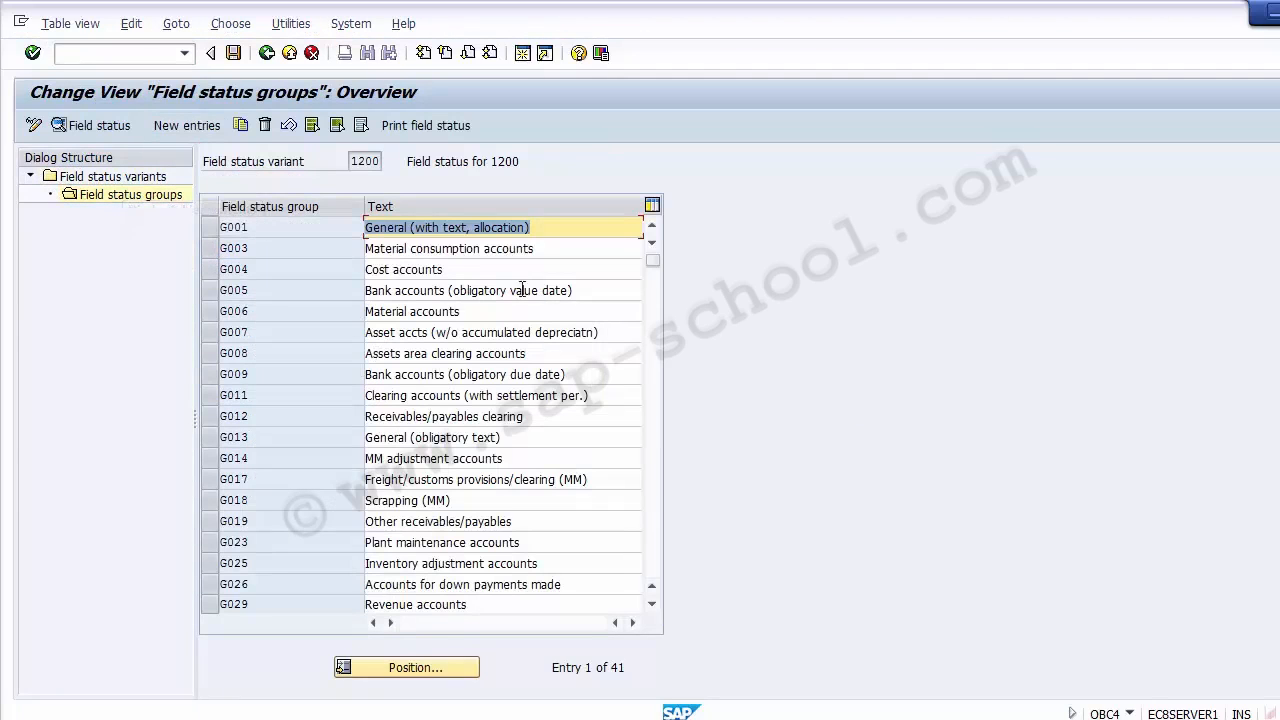
click(459, 610)
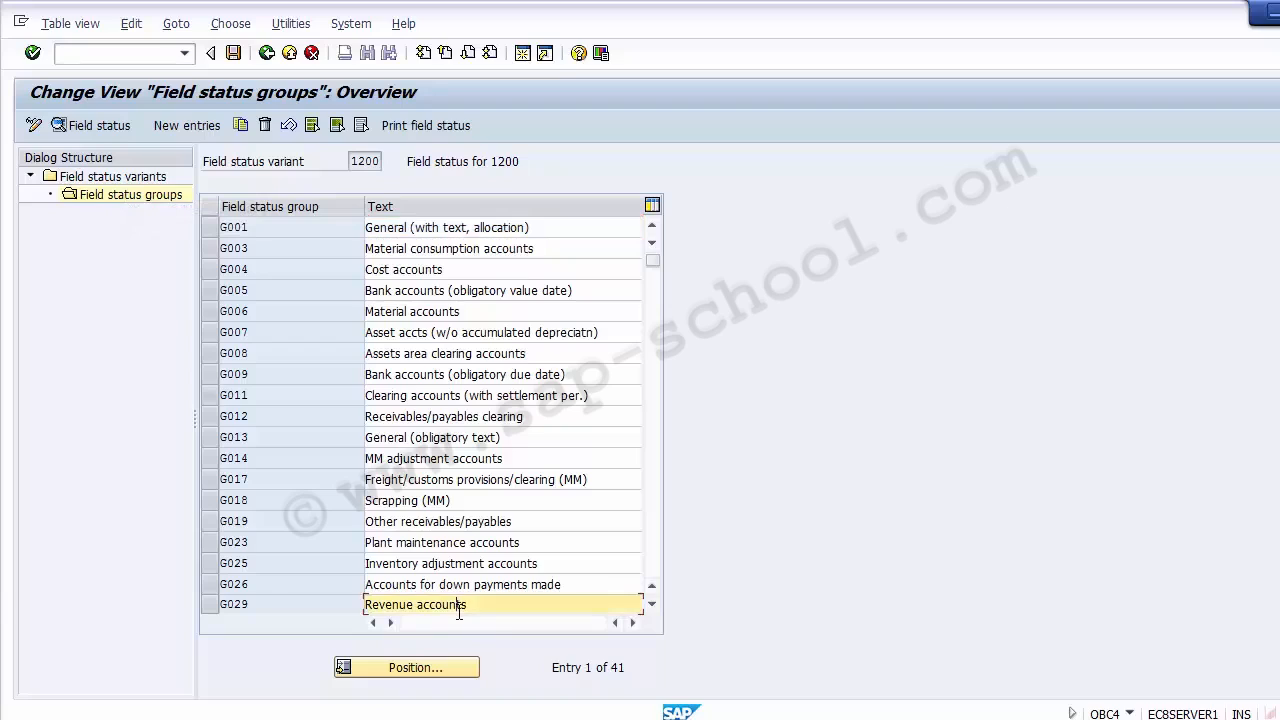
click(229, 604)
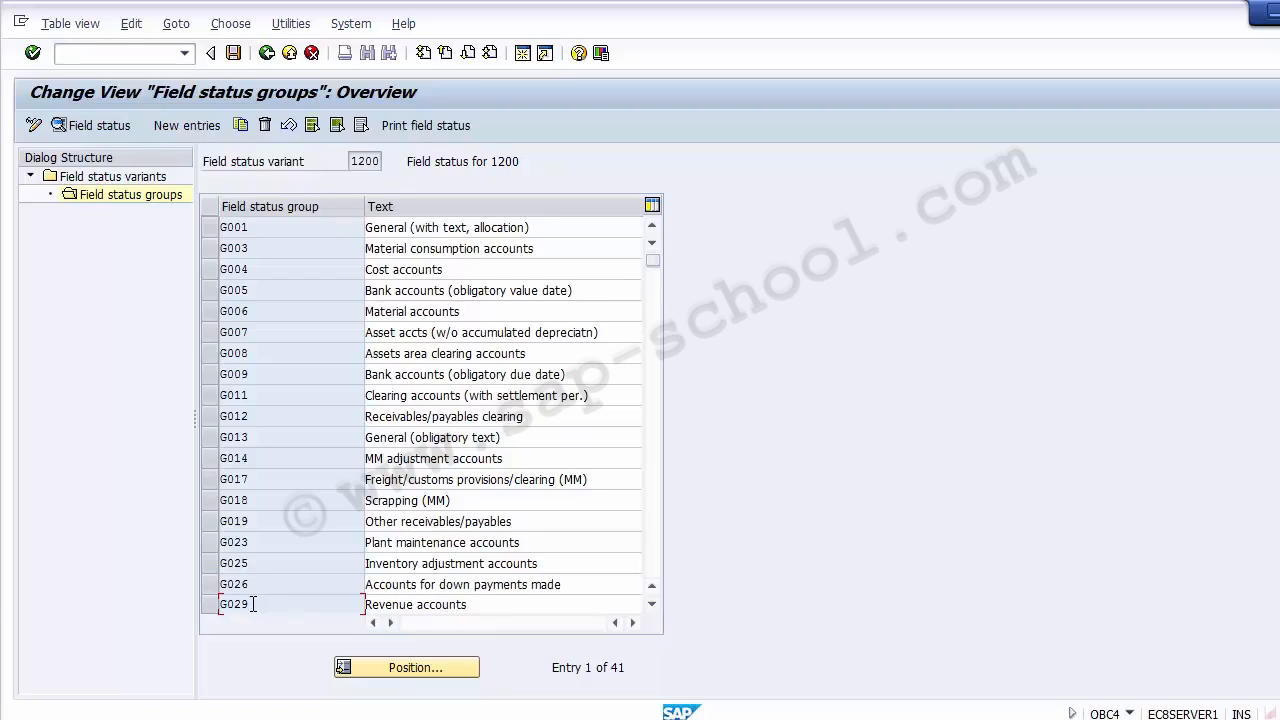
double_click(251, 603)
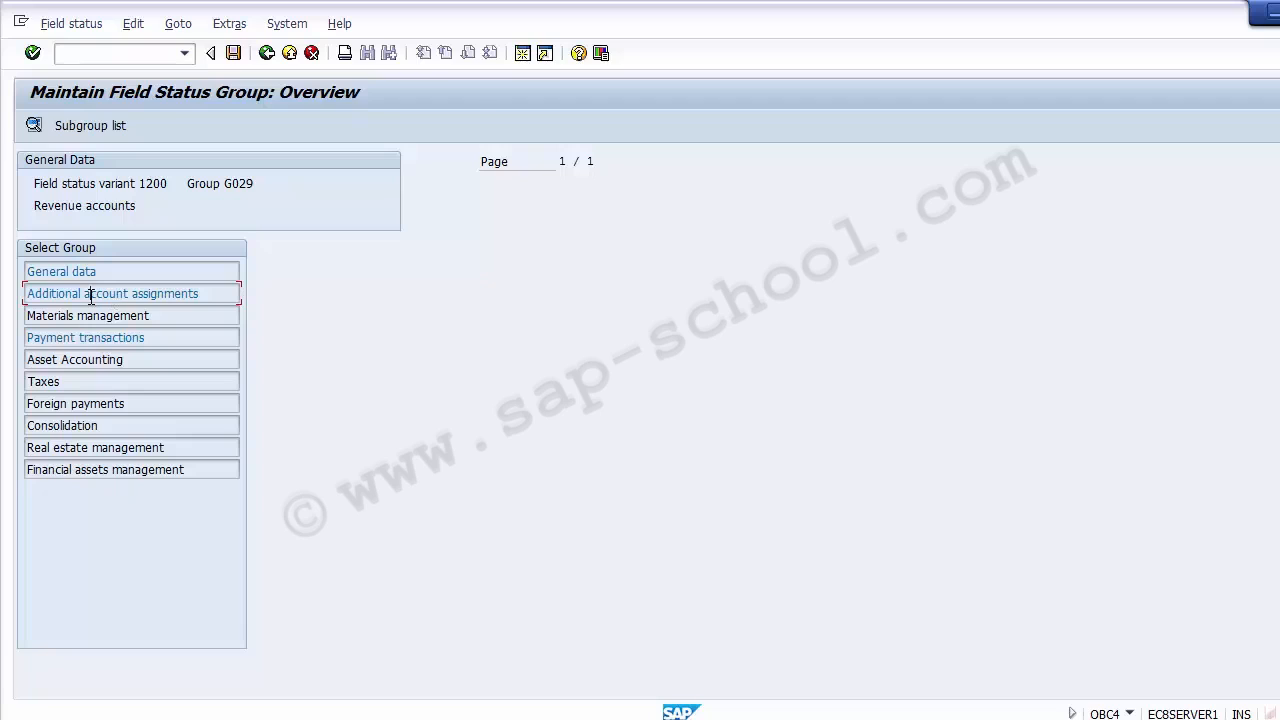
- Make Profit Center a required entry in Additional account assignments, save it to the FICO Configurations request, and exit
double_click(91, 294)
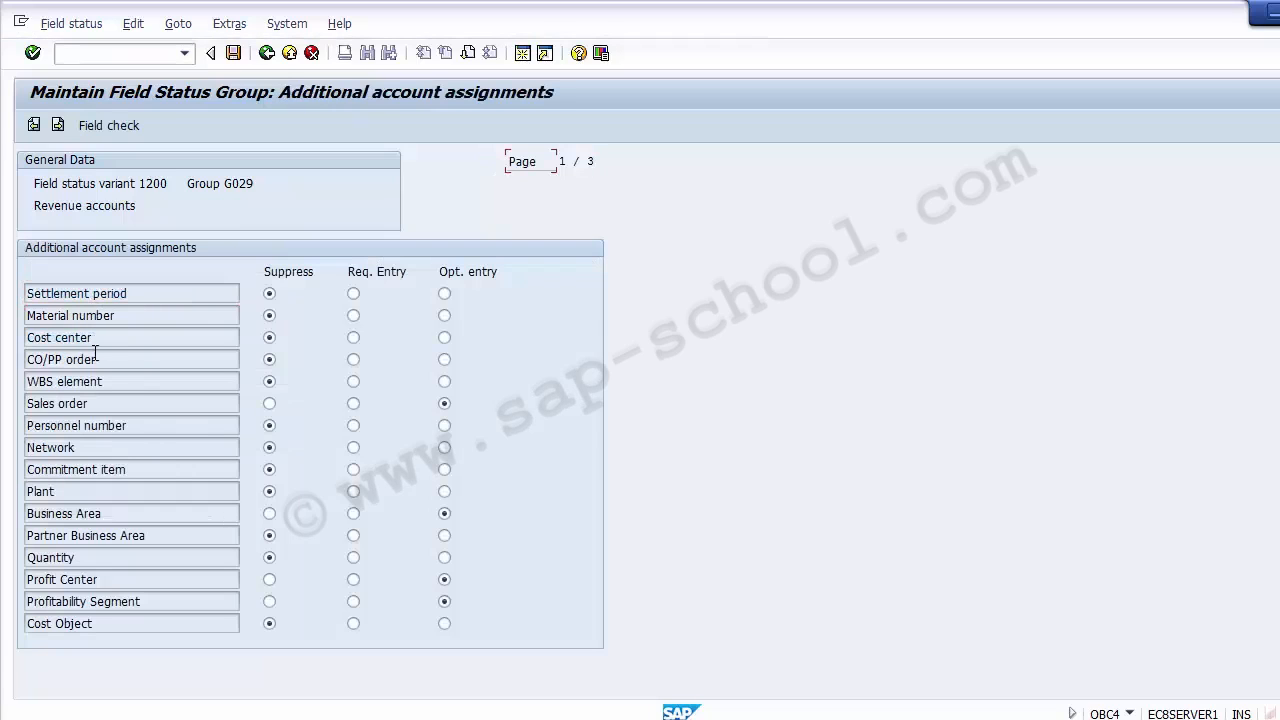
click(110, 578)
click(232, 60)
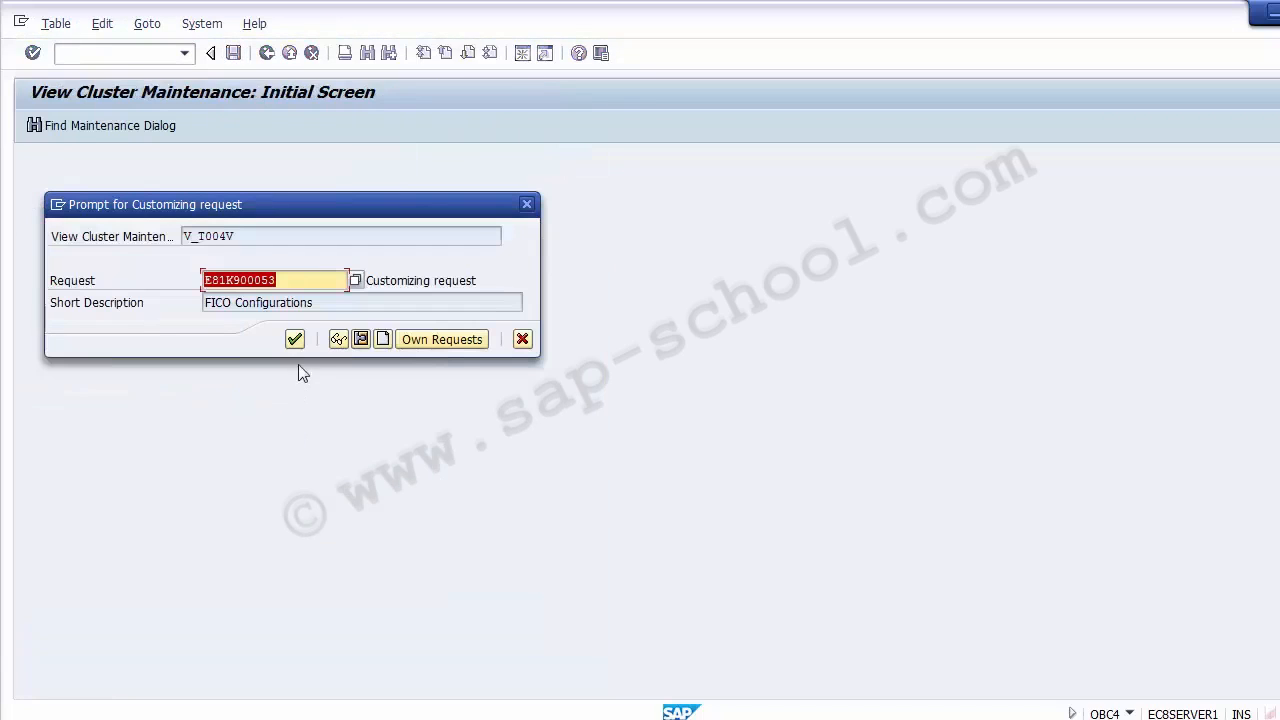
click(295, 340)
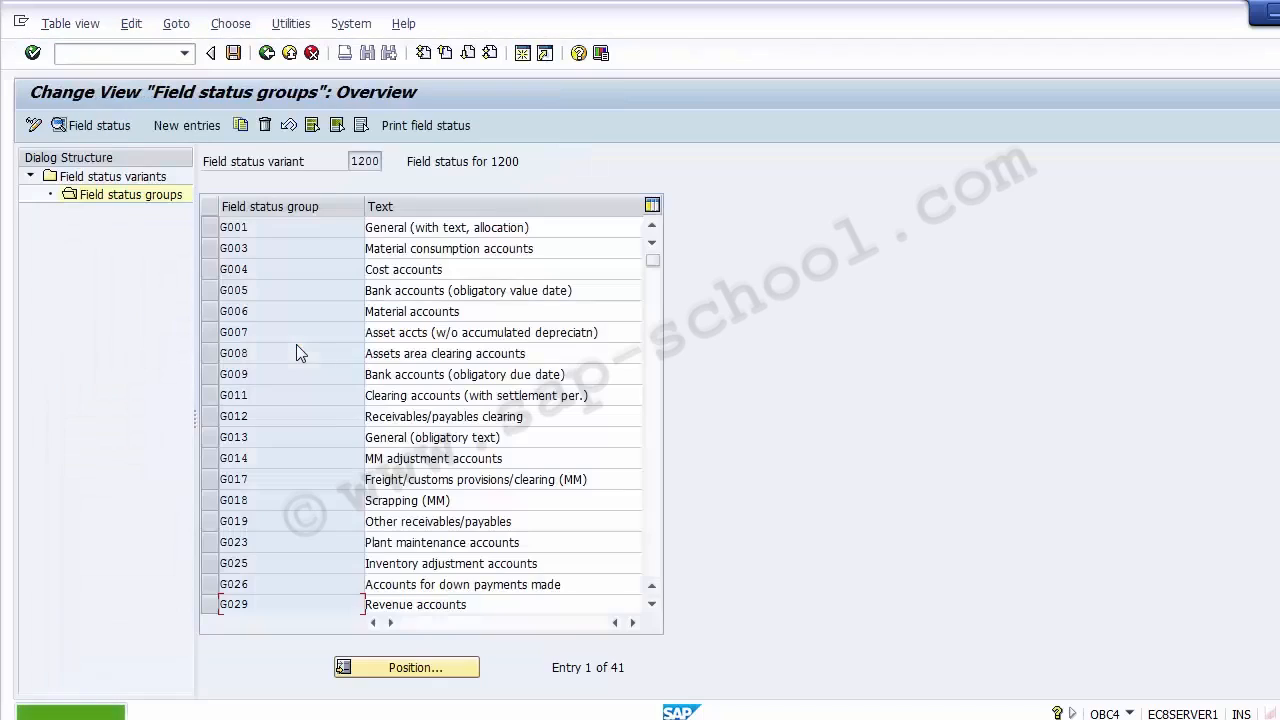
click(287, 55)
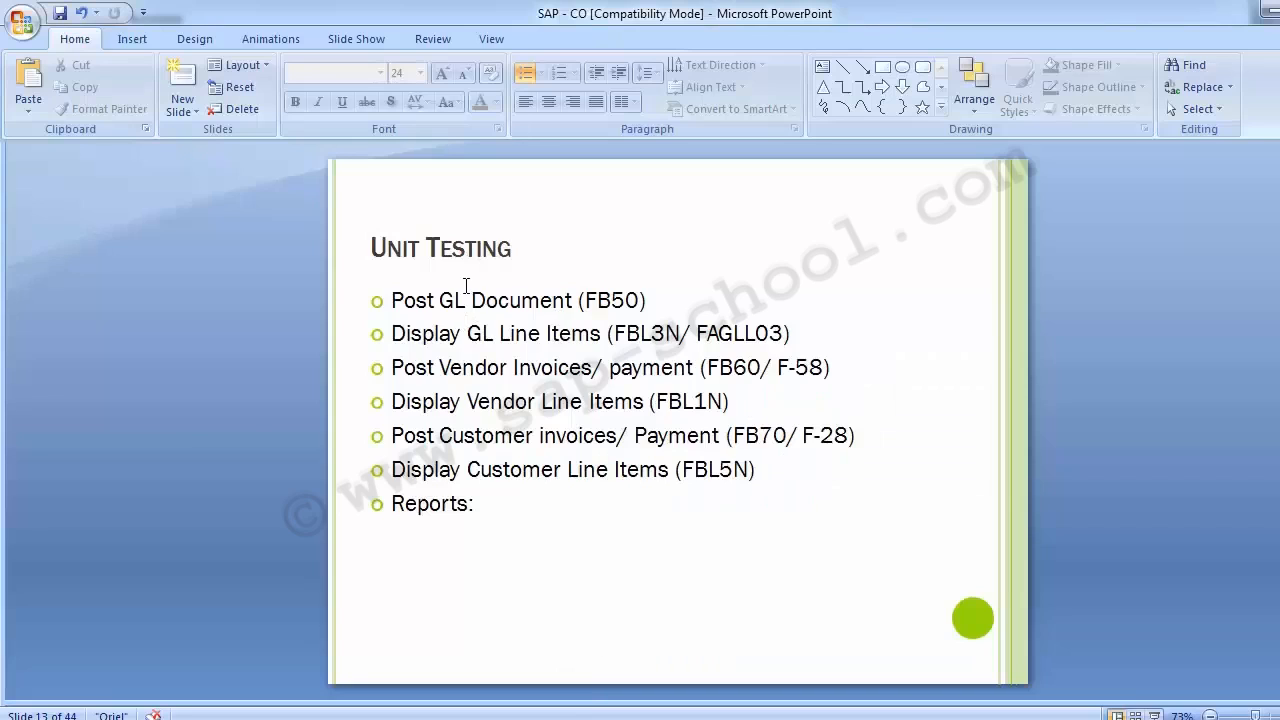
- Review the Unit Testing slide in PowerPoint, switch back to the SAP Easy Access session, and start transaction FAGLL03
click(506, 469)
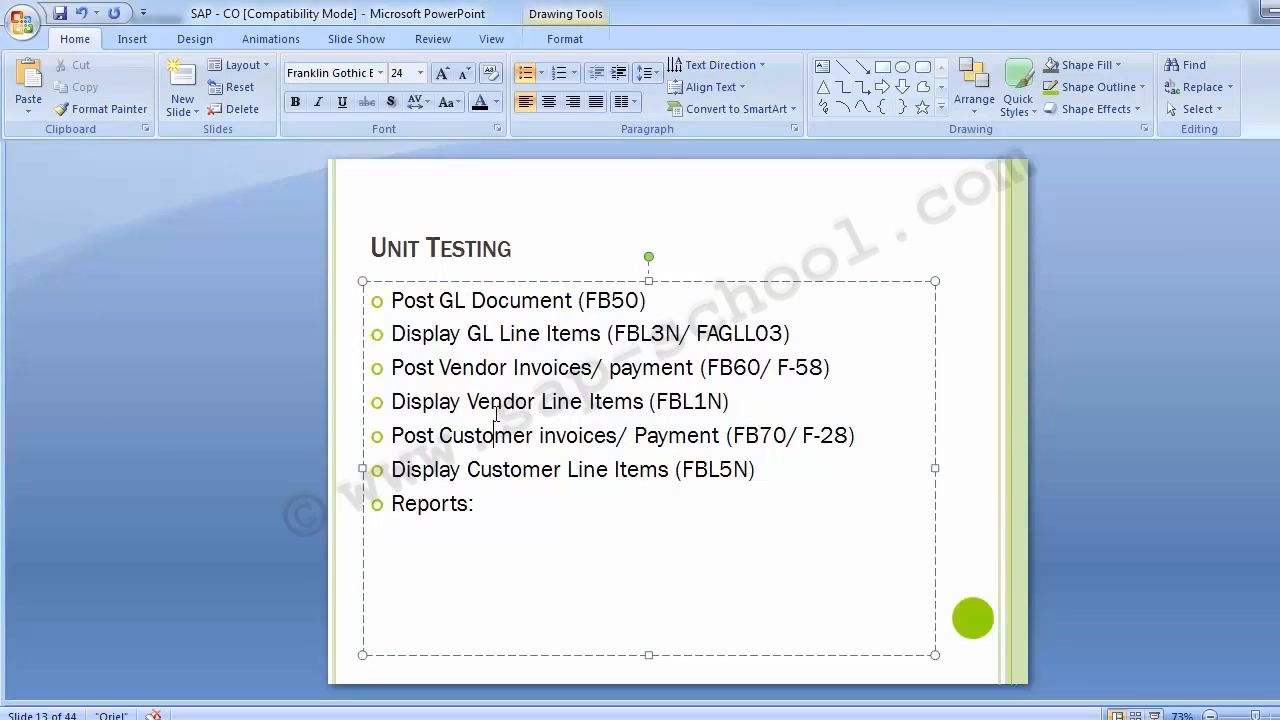
click(256, 408)
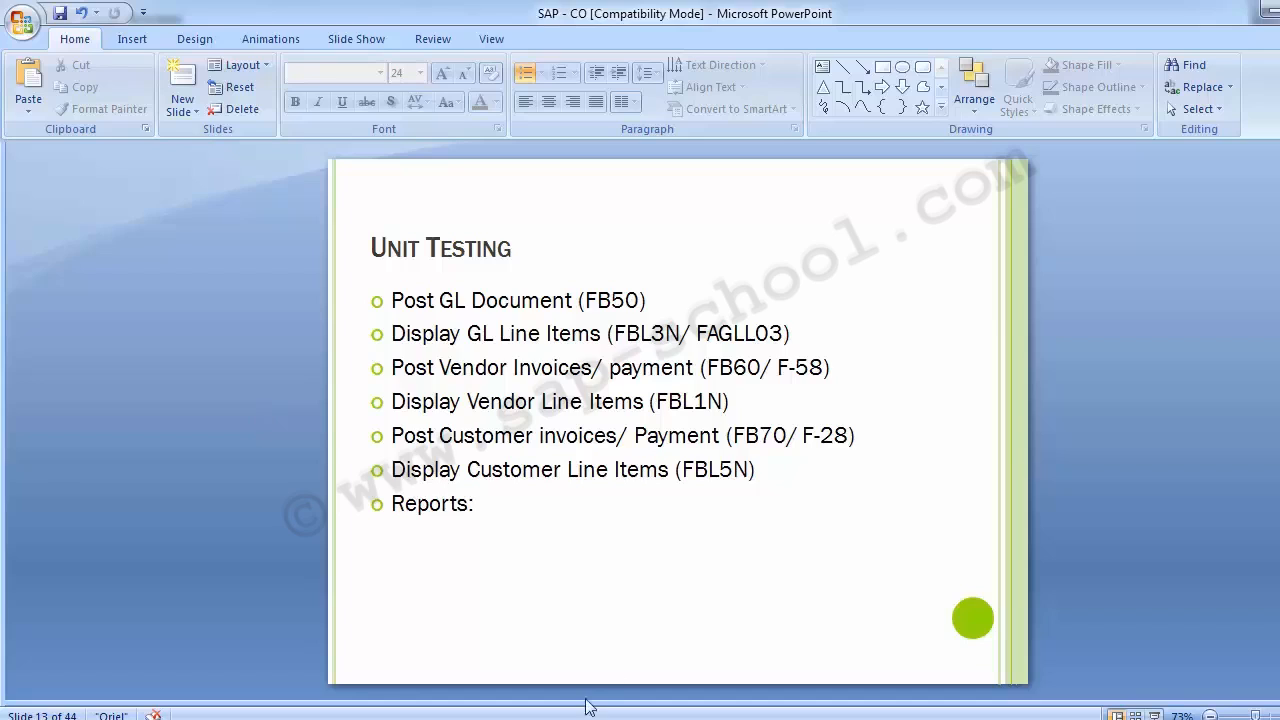
mouse_move(588, 703)
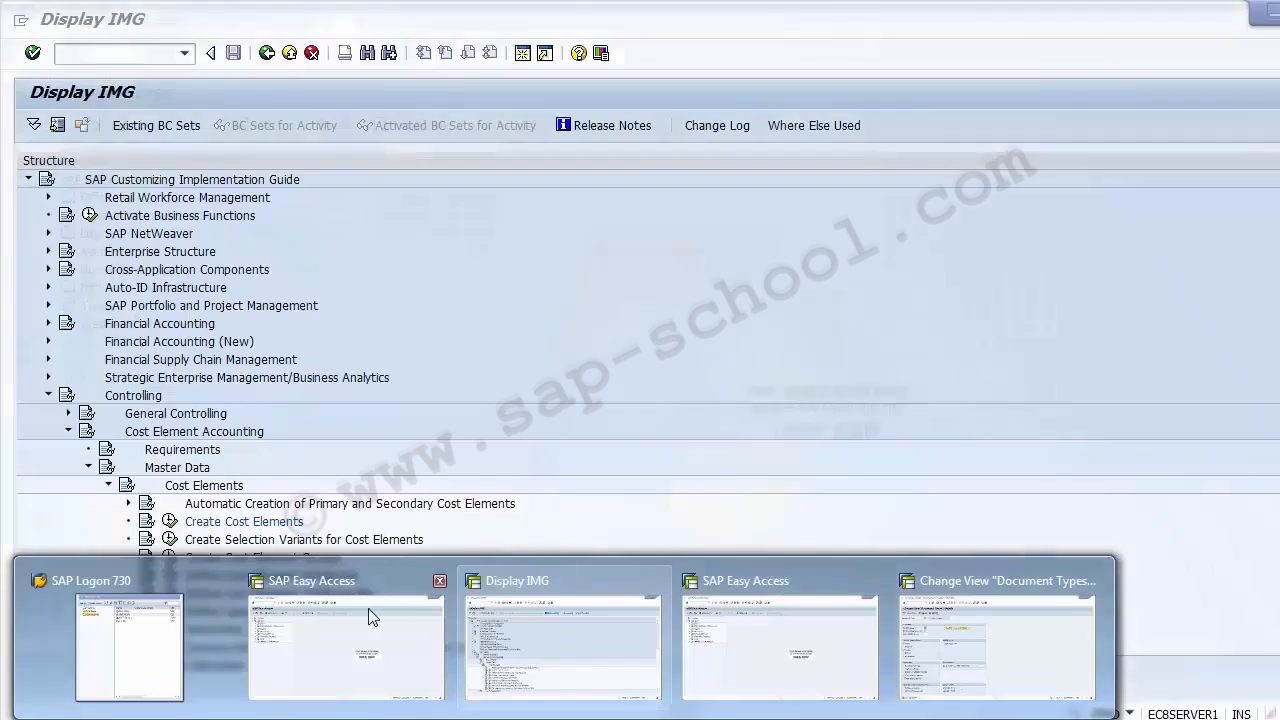
click(368, 612)
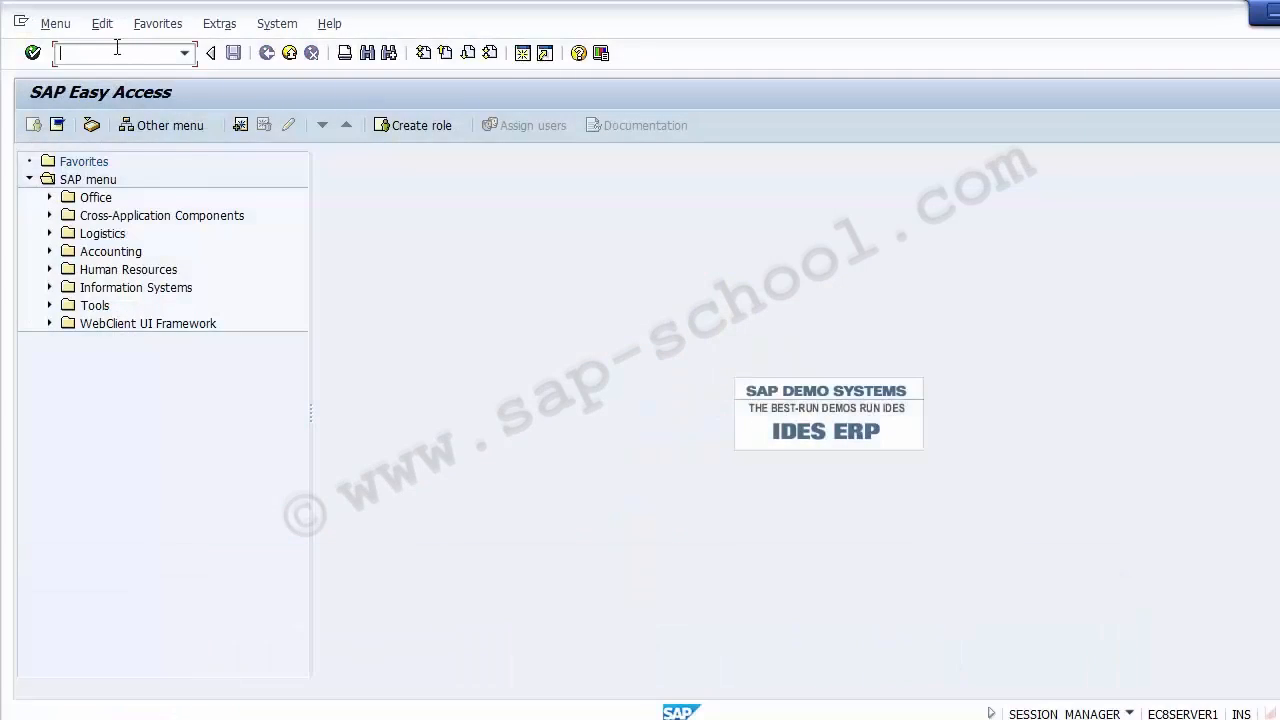
text(FAGLL03)
key(Return)
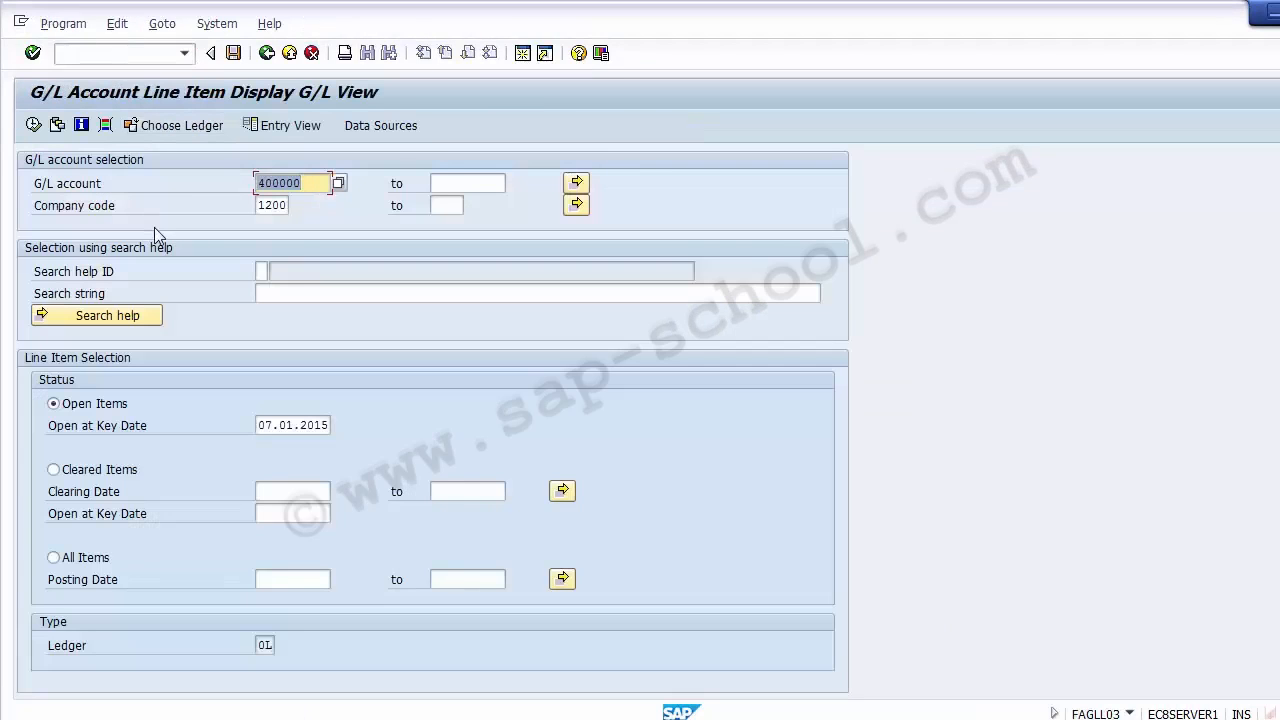
- Clear the G/L account, keep company code 1200, and add Profit Center from General Ledger Line Items as a custom selection
key(Delete)
click(136, 204)
click(262, 206)
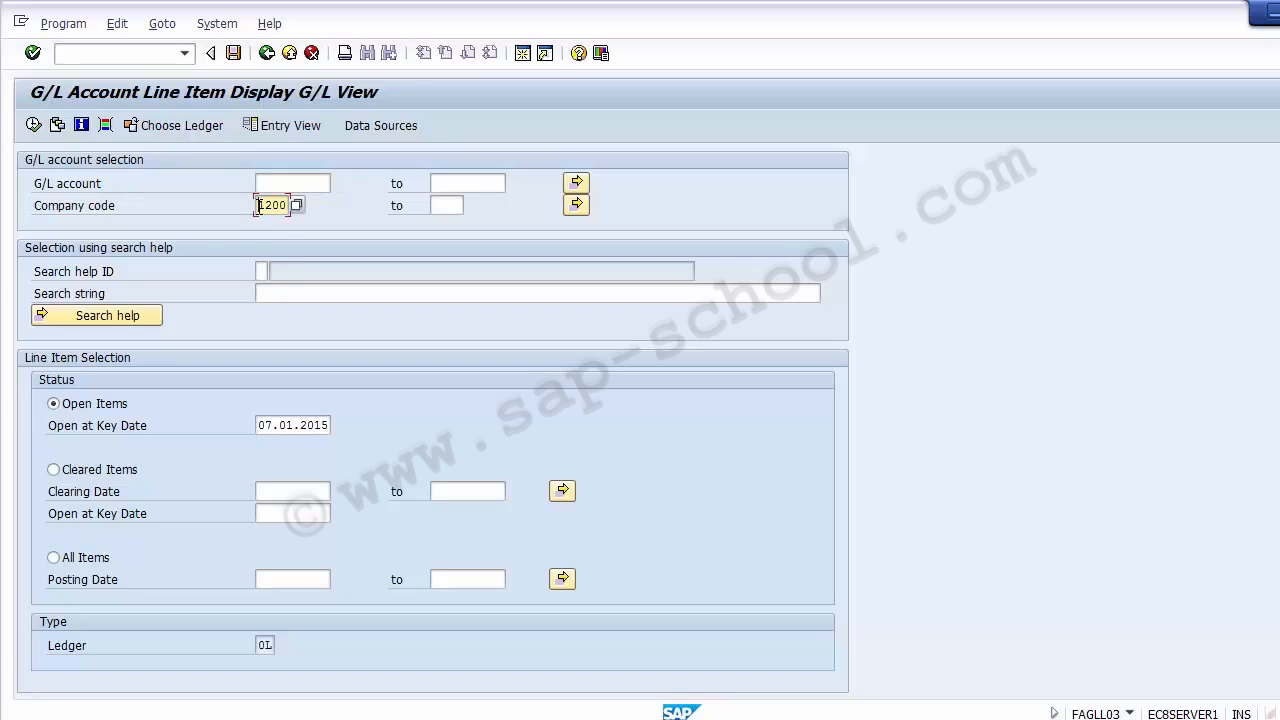
click(105, 126)
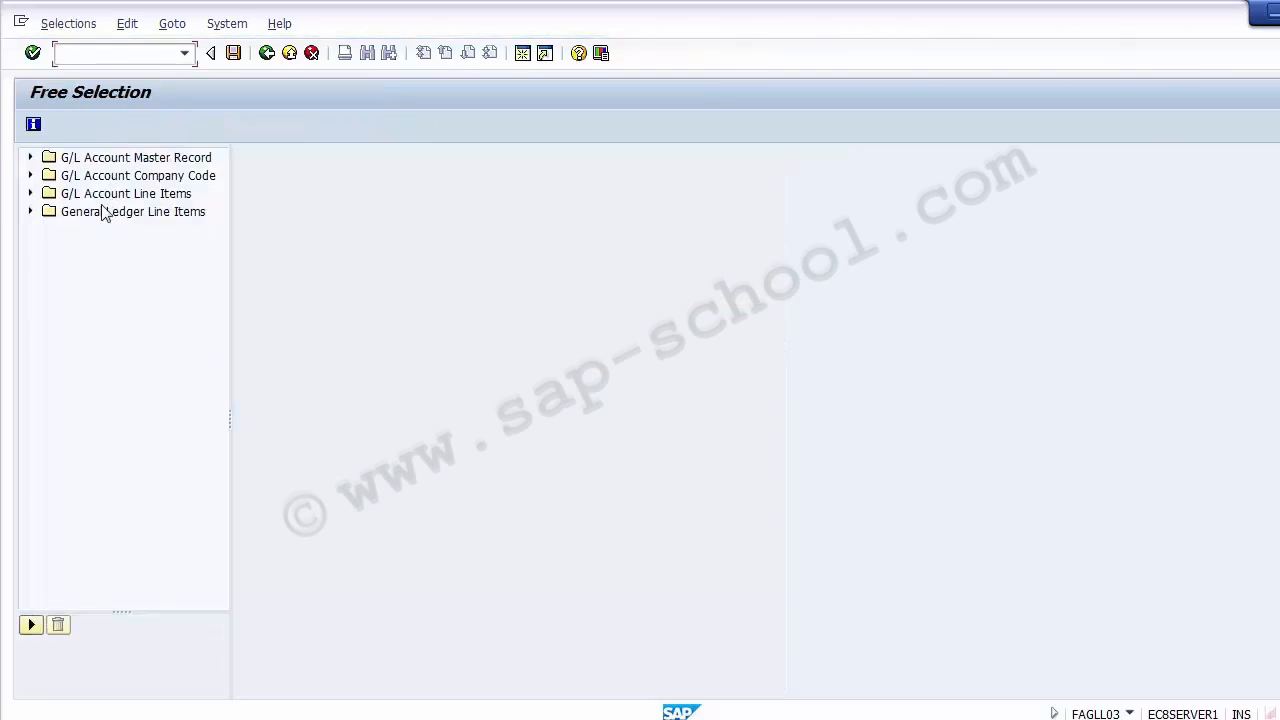
click(30, 212)
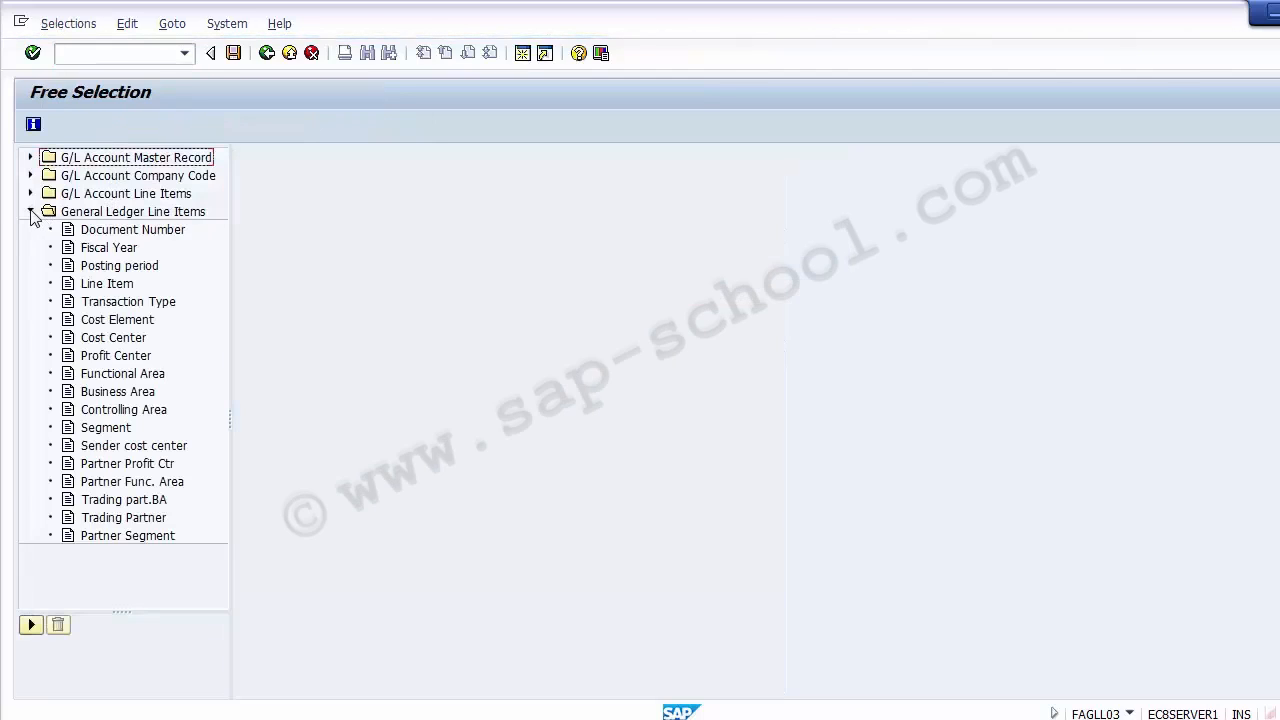
click(117, 357)
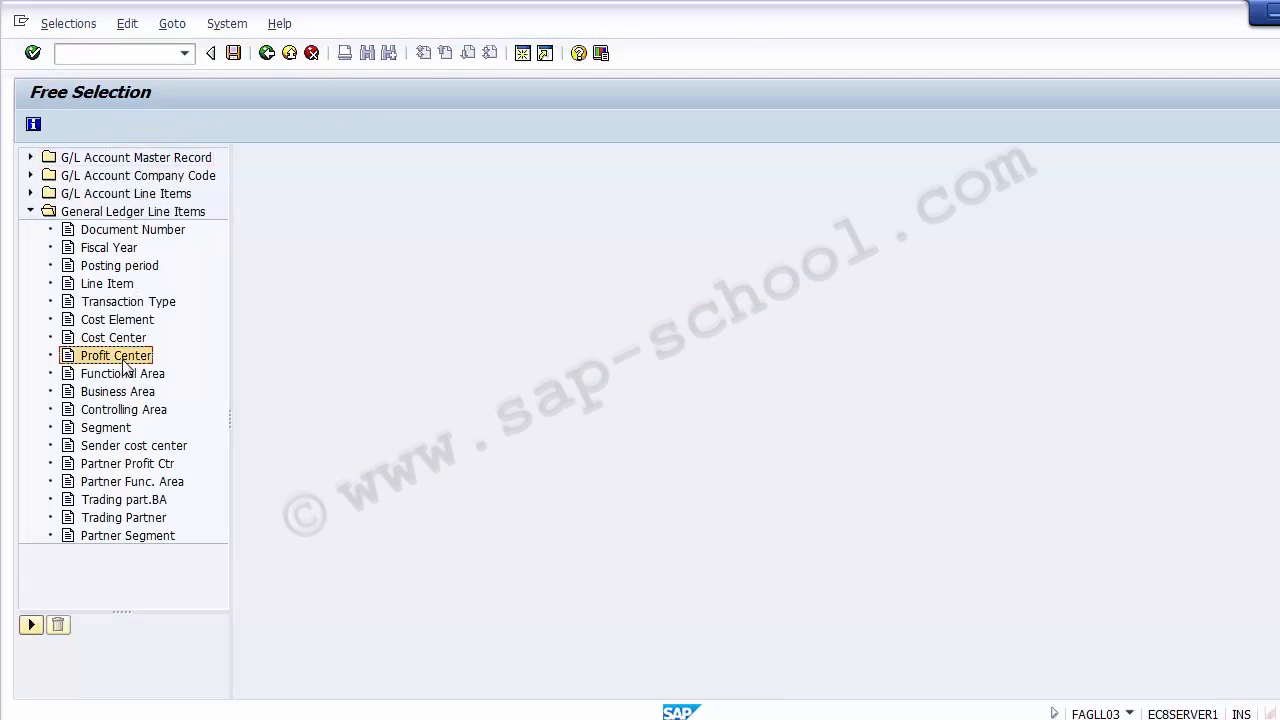
double_click(97, 357)
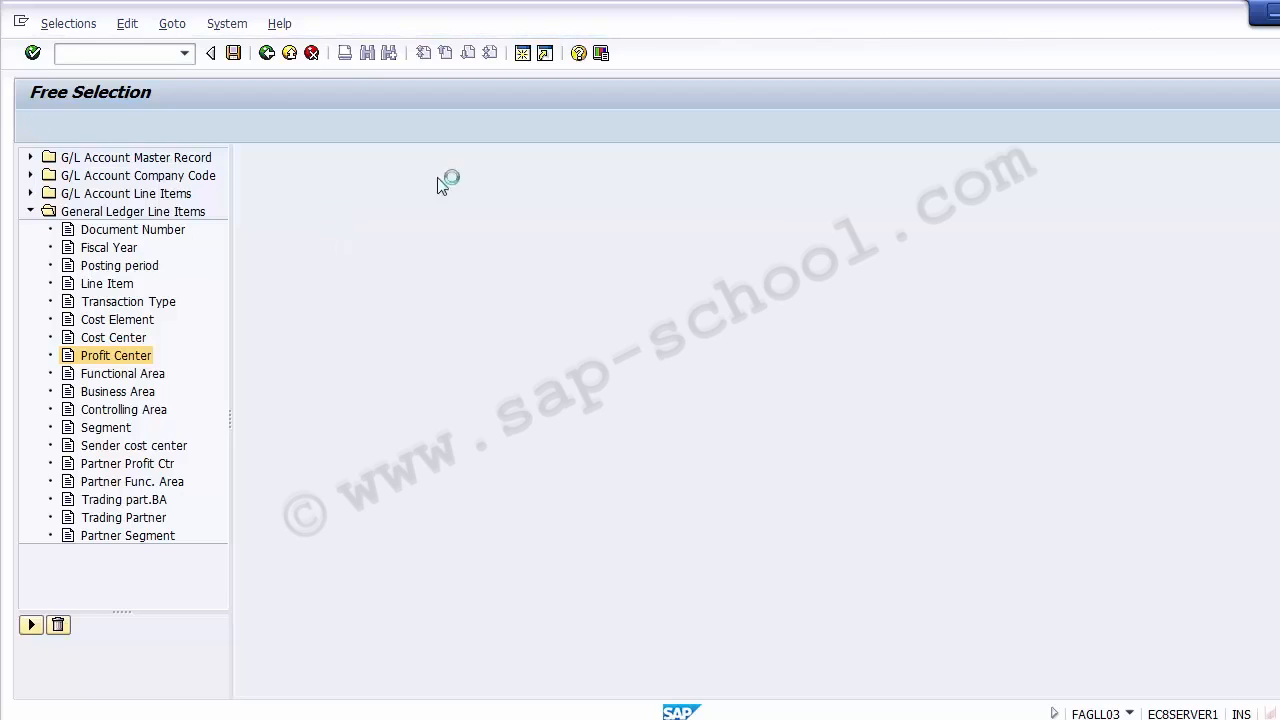
- Pick profit center 11000 (Soaps) from the standard hierarchy and save the free selection
click(511, 203)
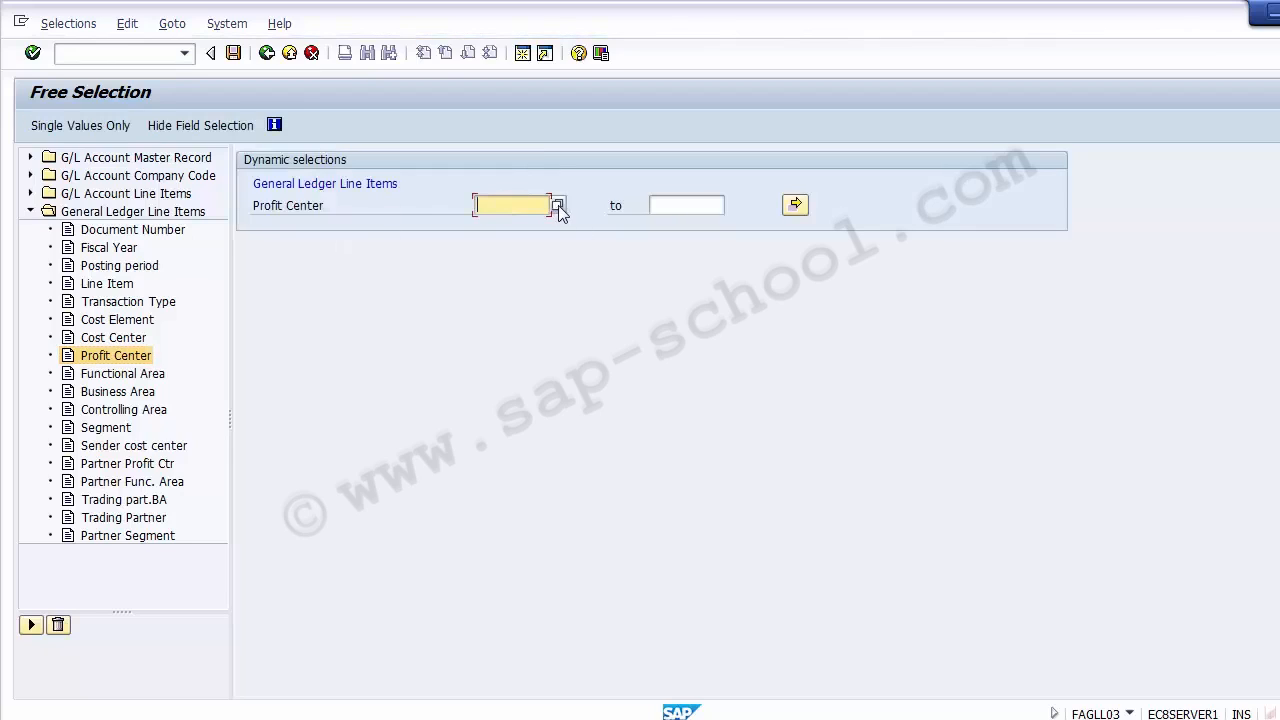
click(559, 207)
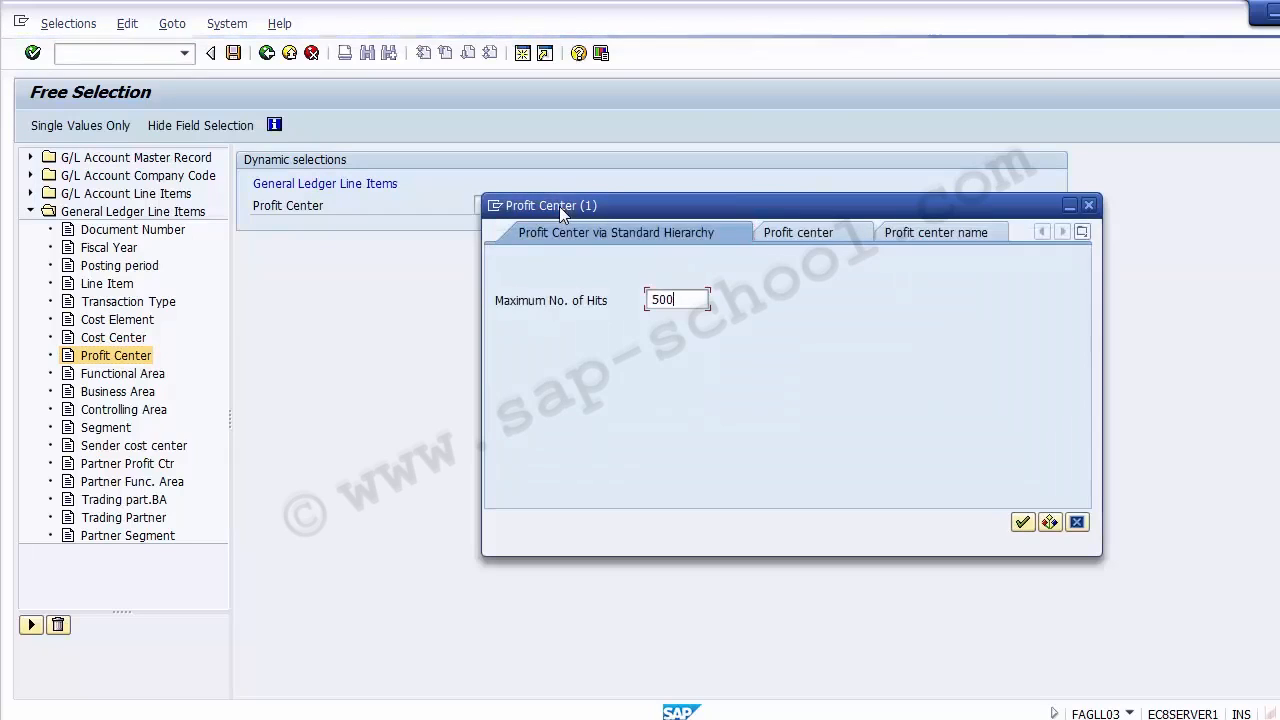
key(Escape)
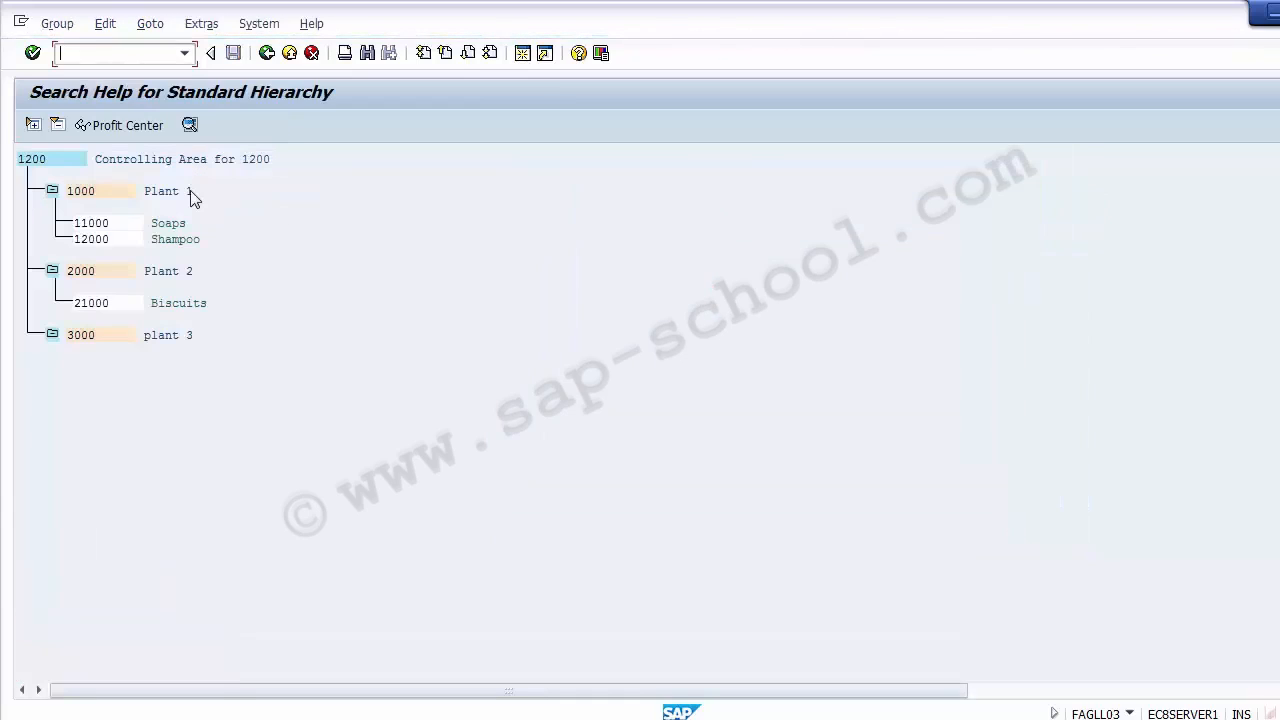
click(86, 195)
click(92, 225)
click(93, 240)
click(97, 223)
double_click(86, 223)
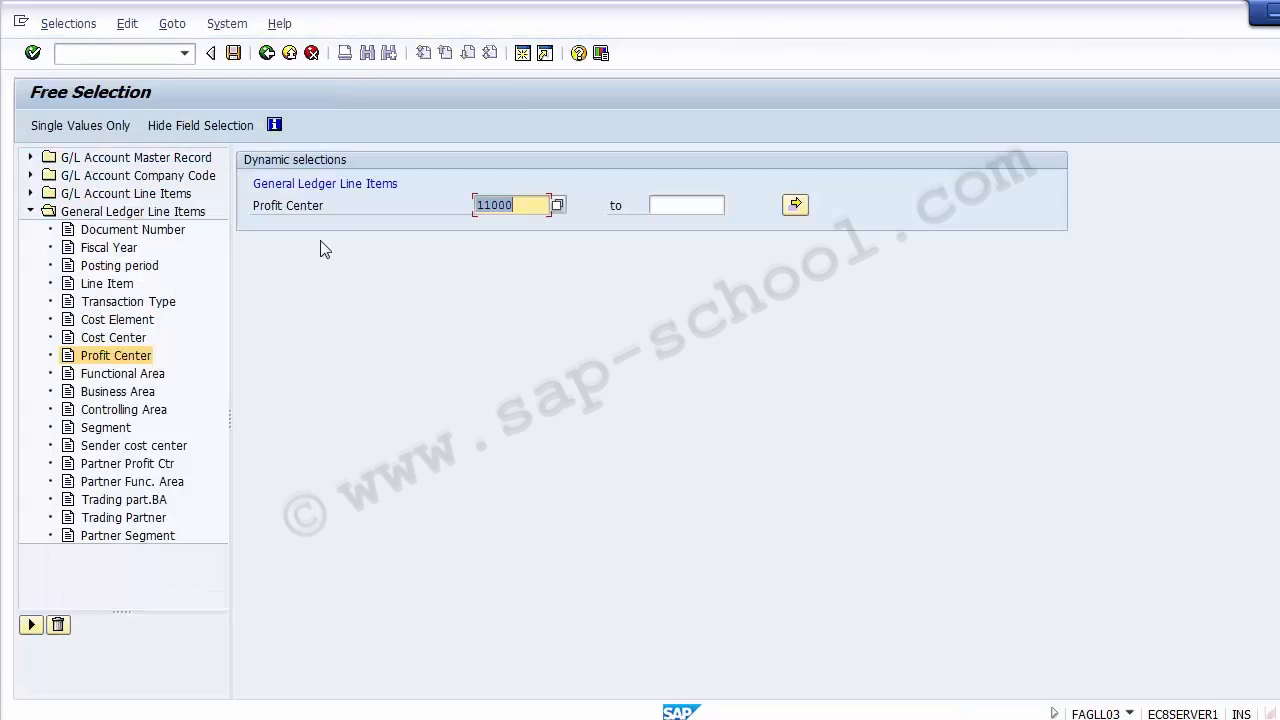
click(235, 57)
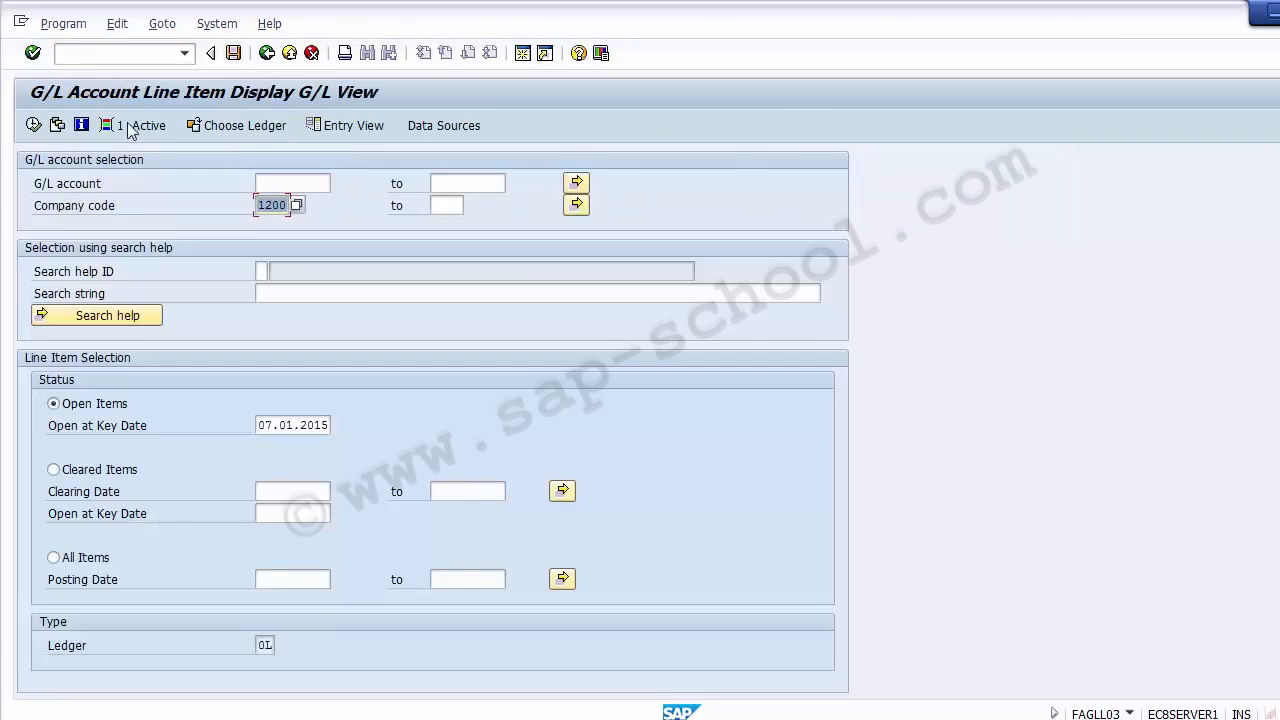
- Run the line item display, check the profit centers of the CITIBANK Outgoing and Salary Payable account items, and leave the report
click(34, 127)
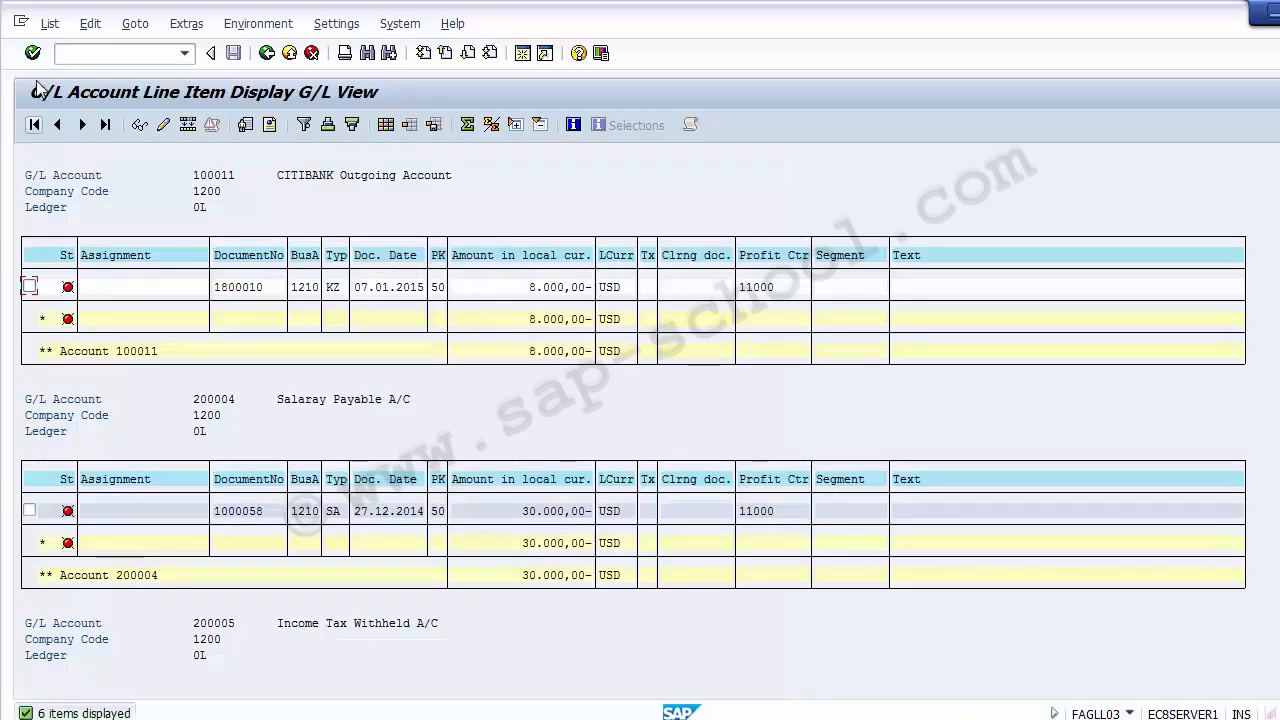
click(533, 288)
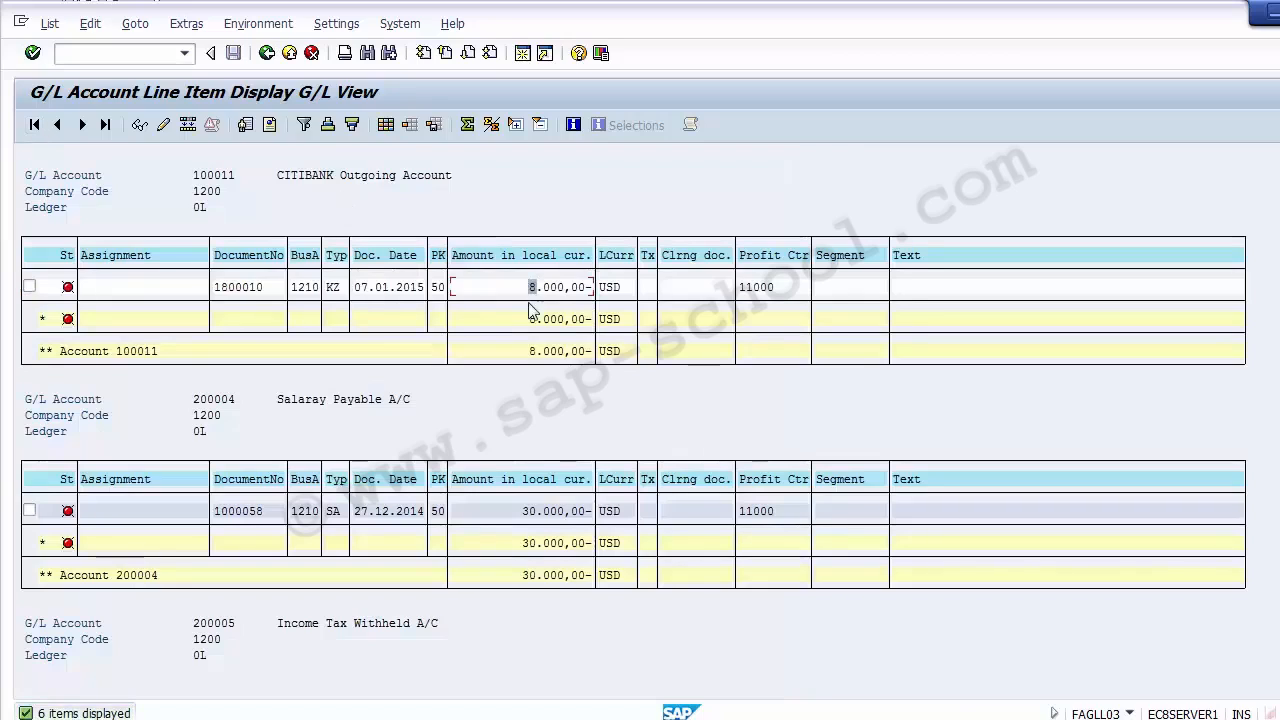
click(788, 288)
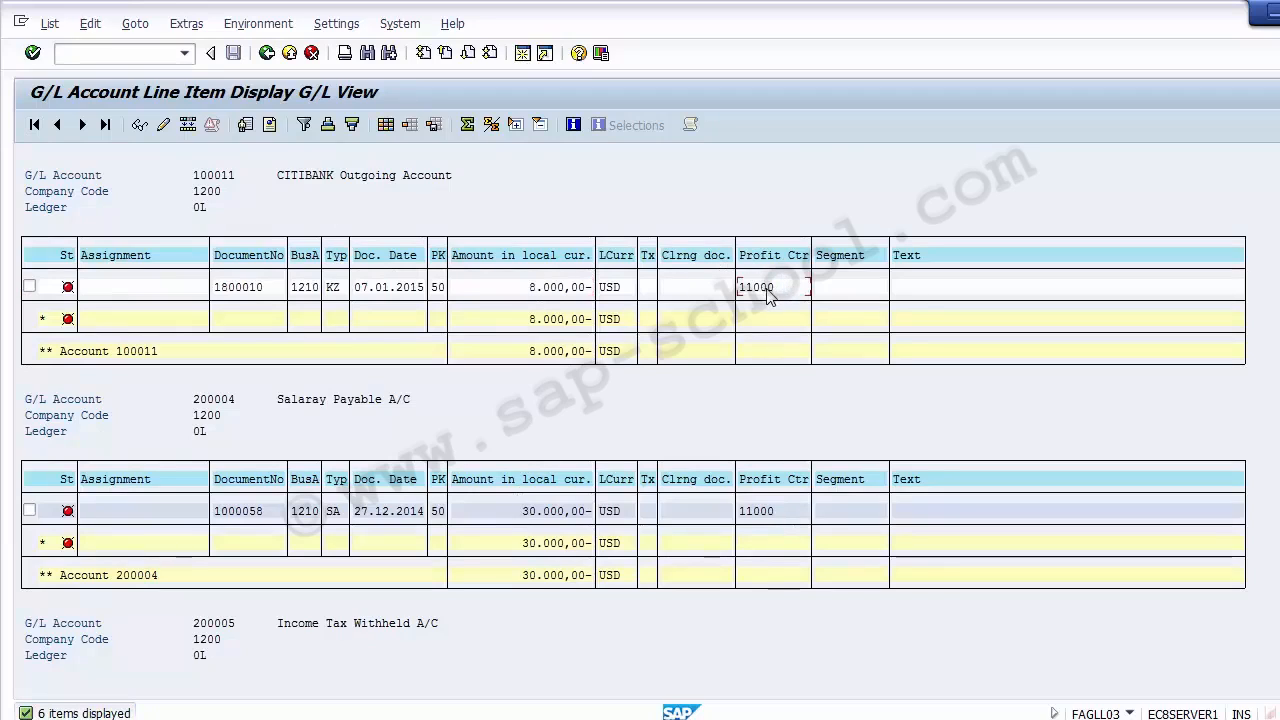
click(766, 514)
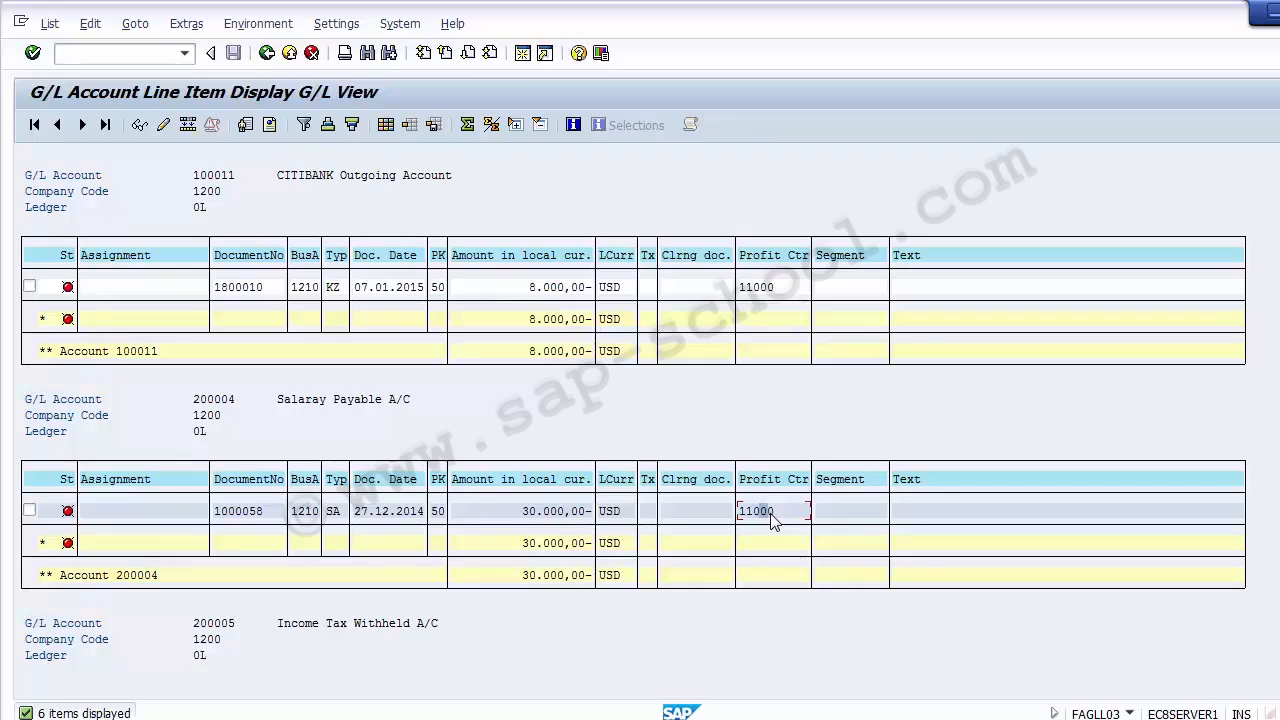
click(768, 290)
click(289, 53)
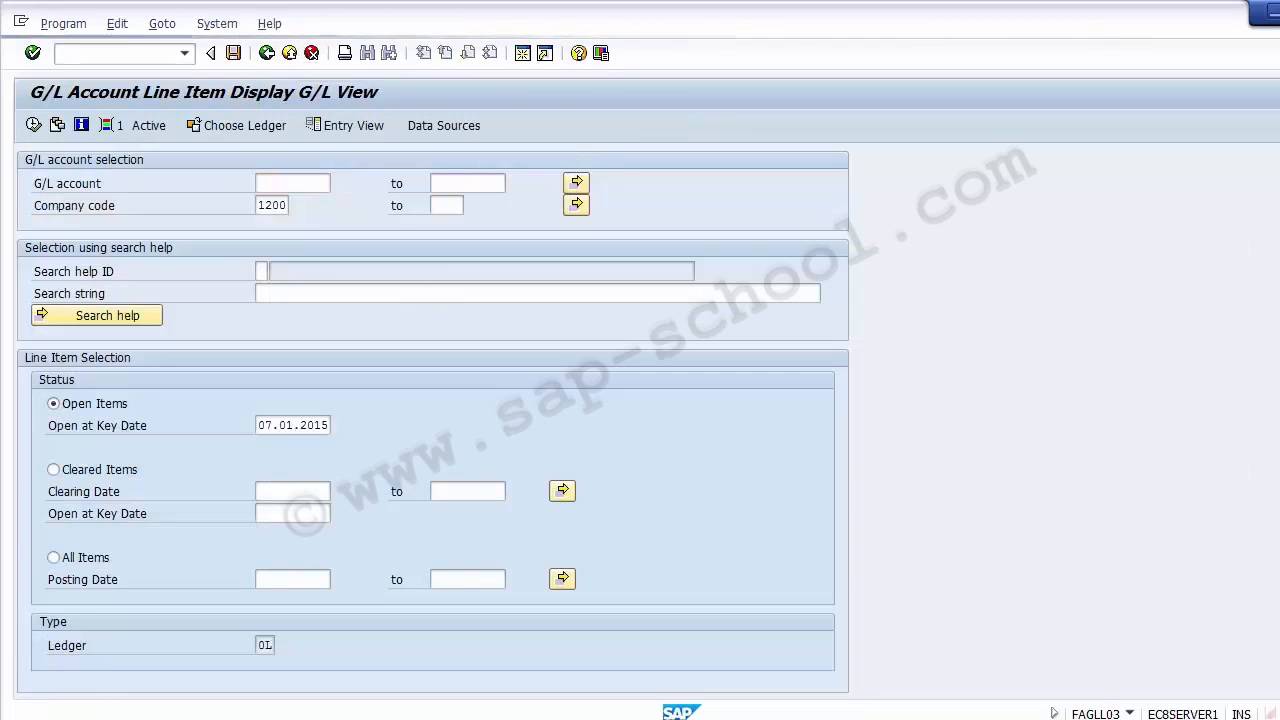
key(F3)
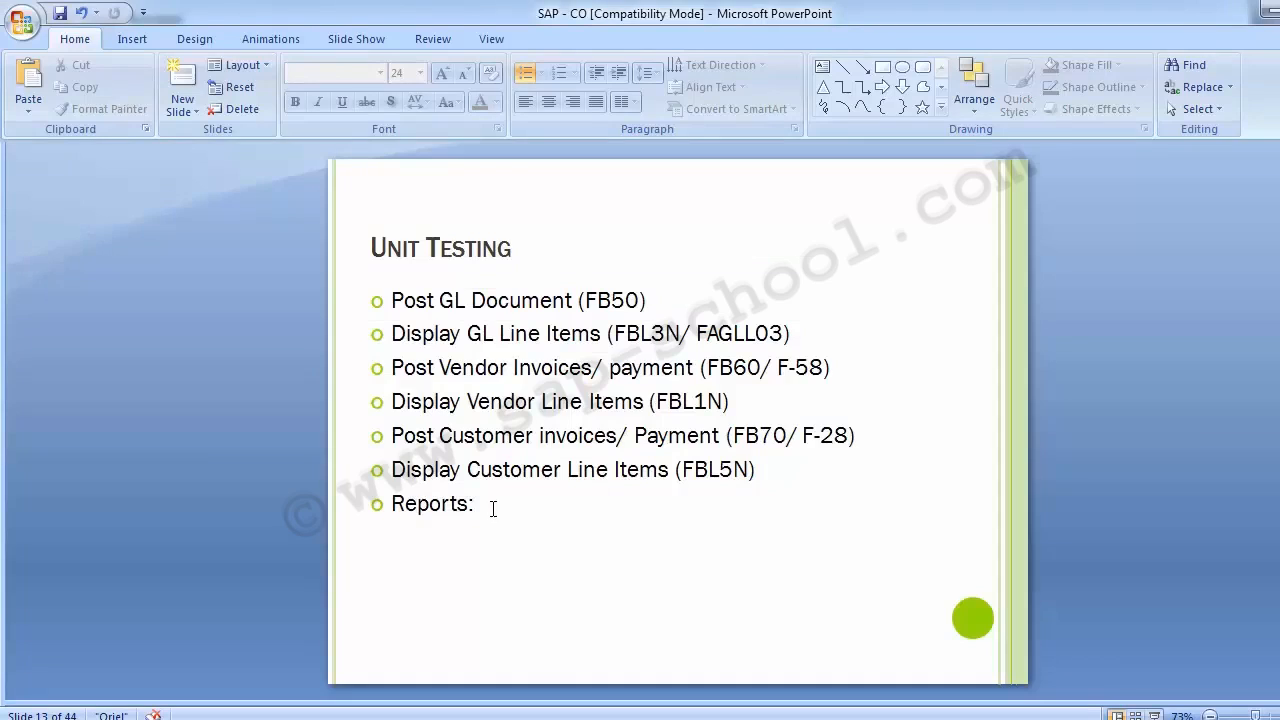
- Check the Reports item on the Unit Testing slide in PowerPoint and switch back to the SAP Easy Access session
drag(493, 509, 403, 505)
click(184, 404)
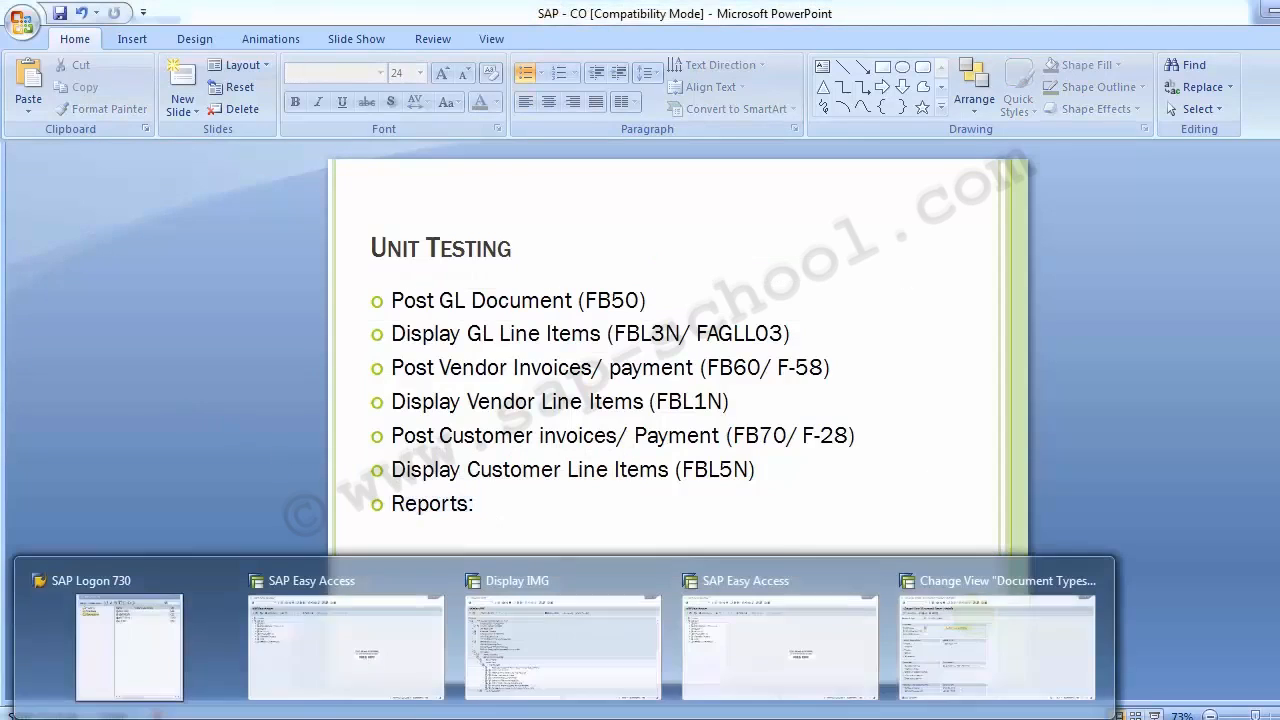
click(335, 660)
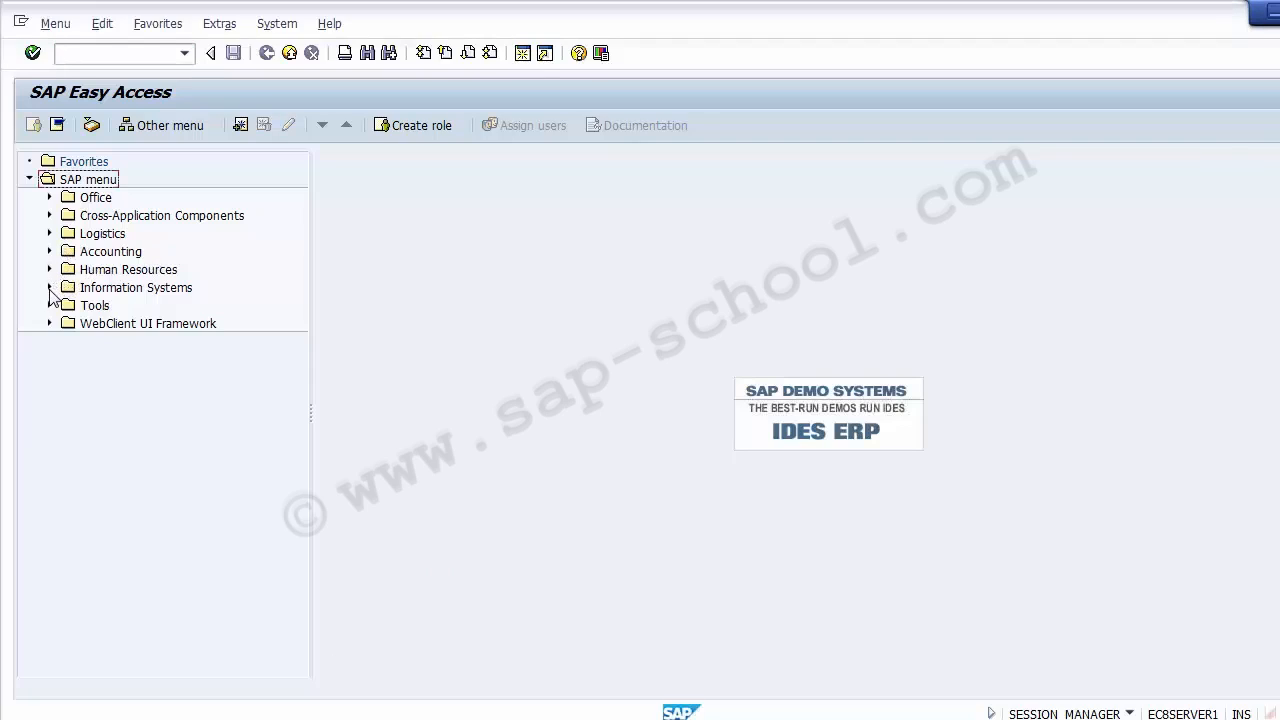
- Expand Accounting, Controlling and Cost Center Accounting in the SAP menu tree
click(49, 251)
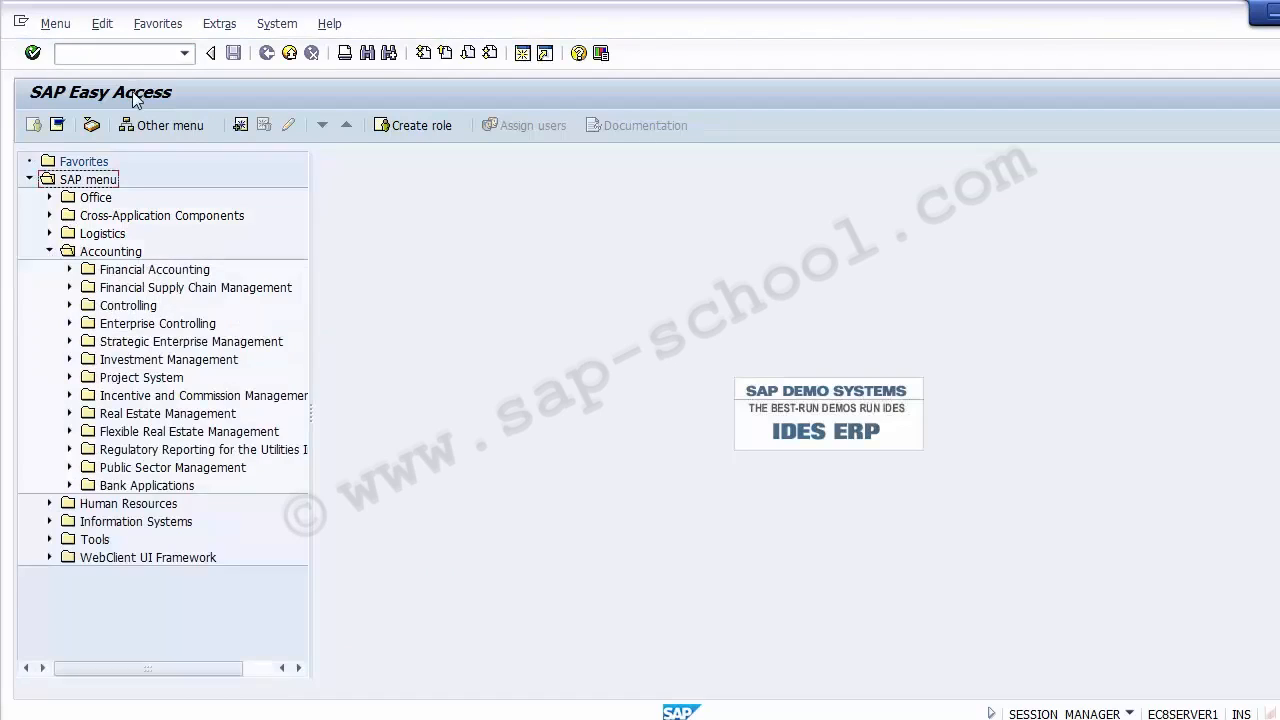
click(163, 326)
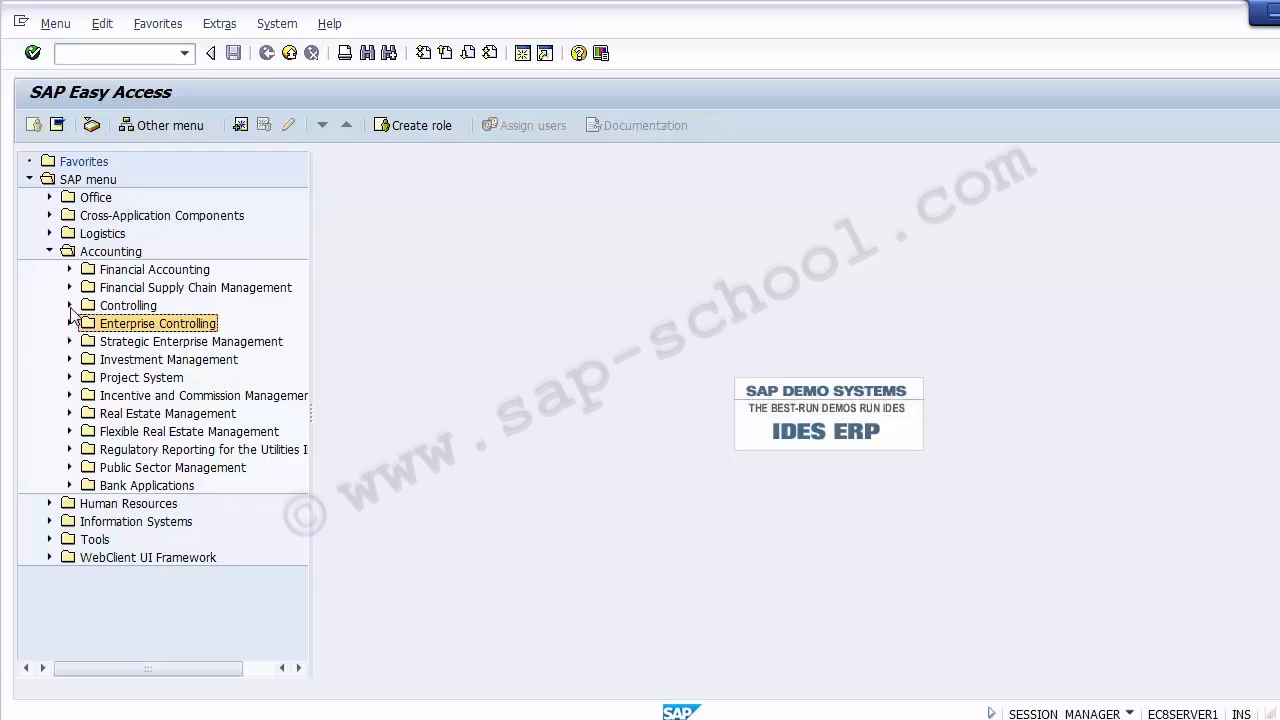
click(70, 305)
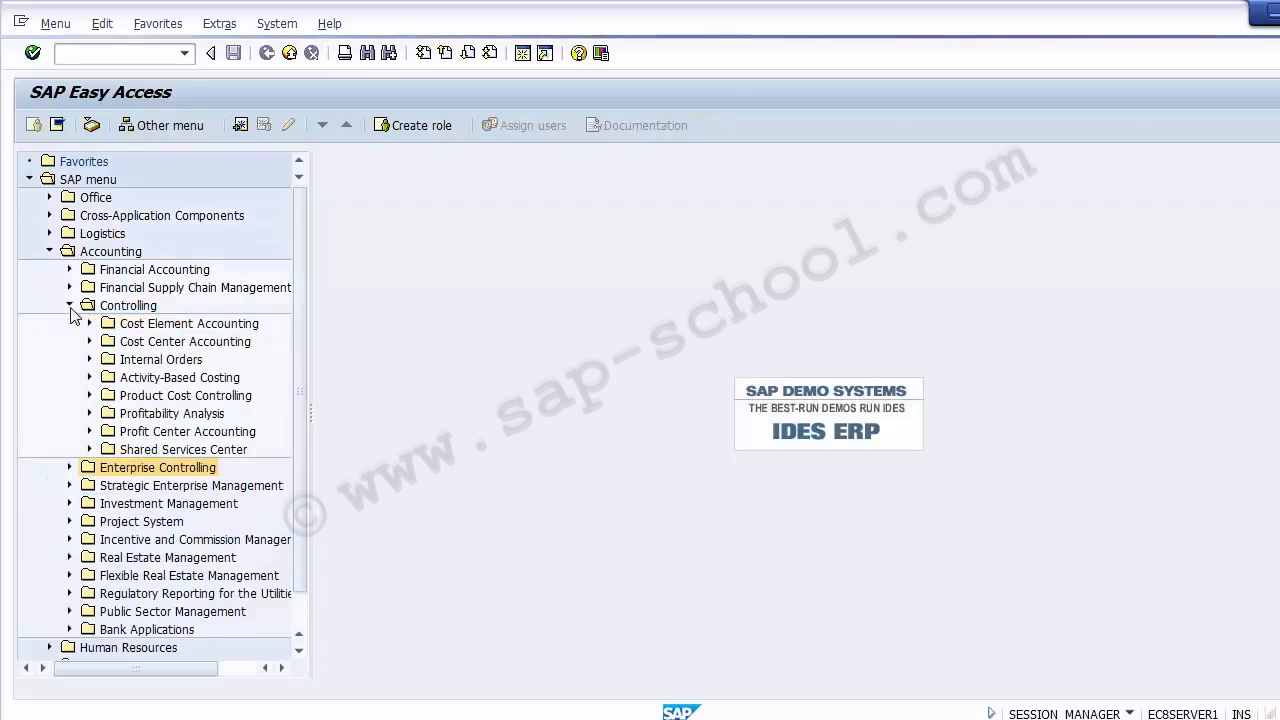
click(175, 342)
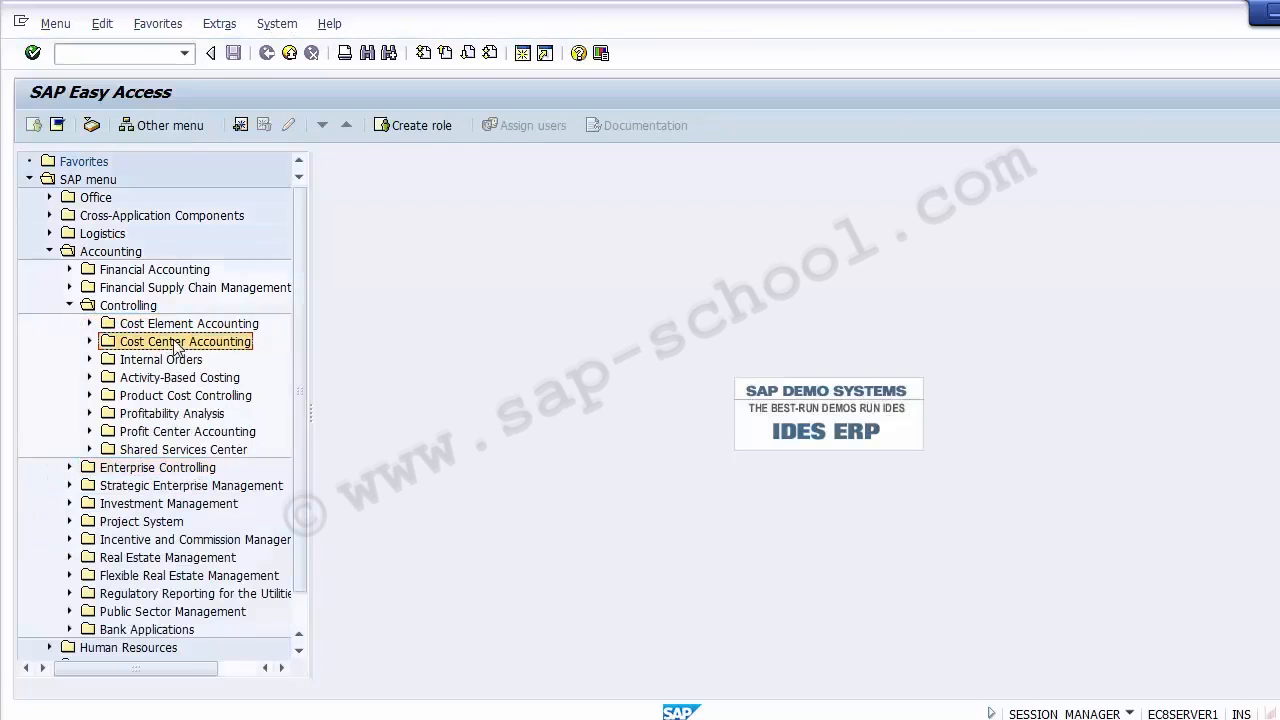
click(90, 342)
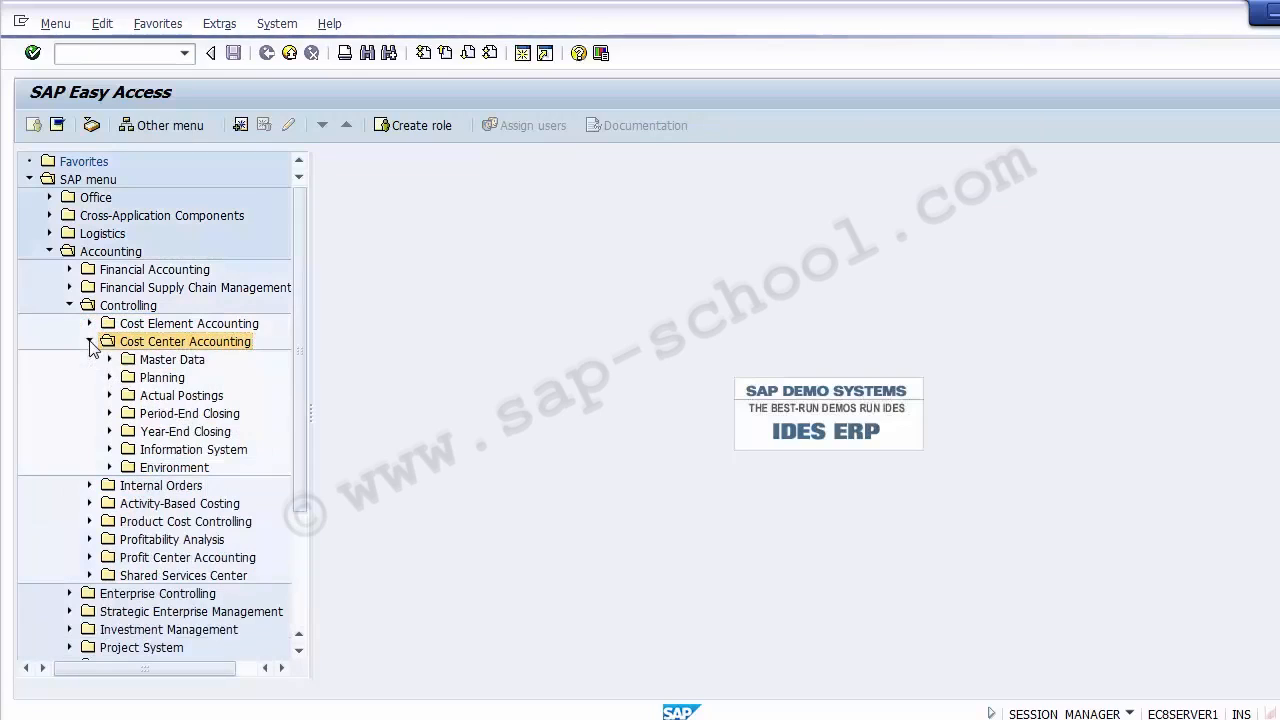
click(152, 396)
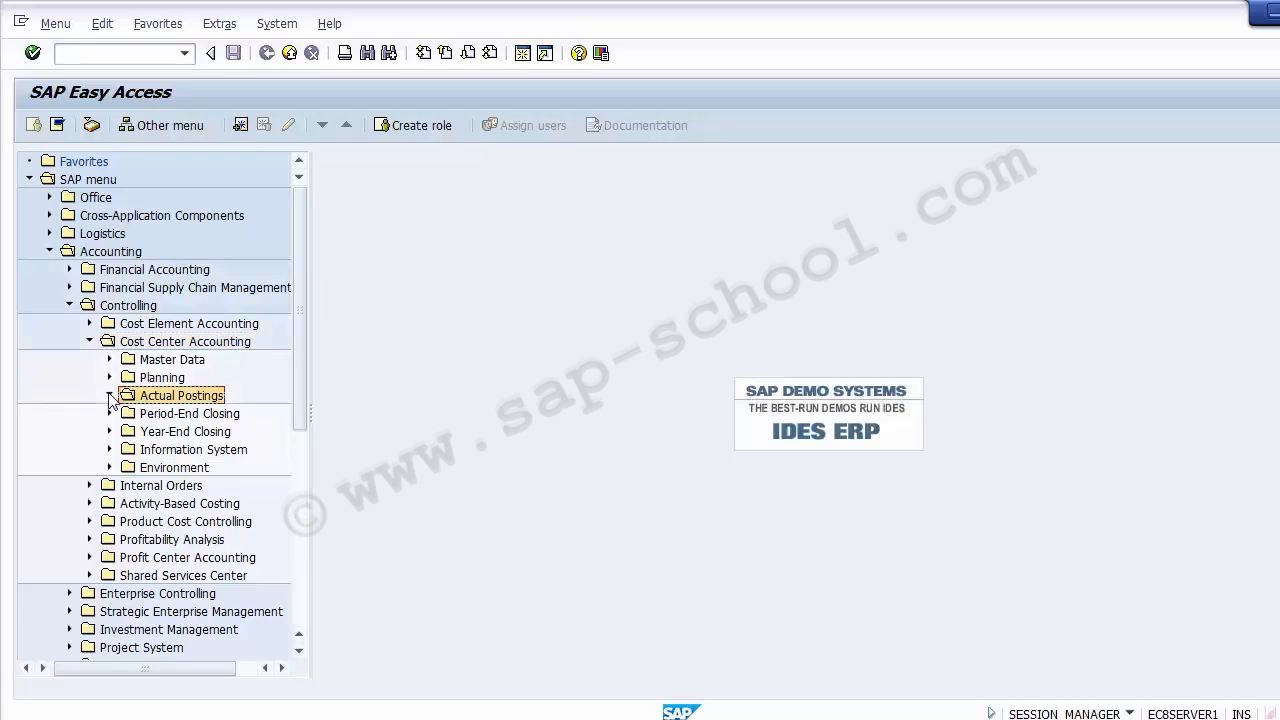
click(110, 395)
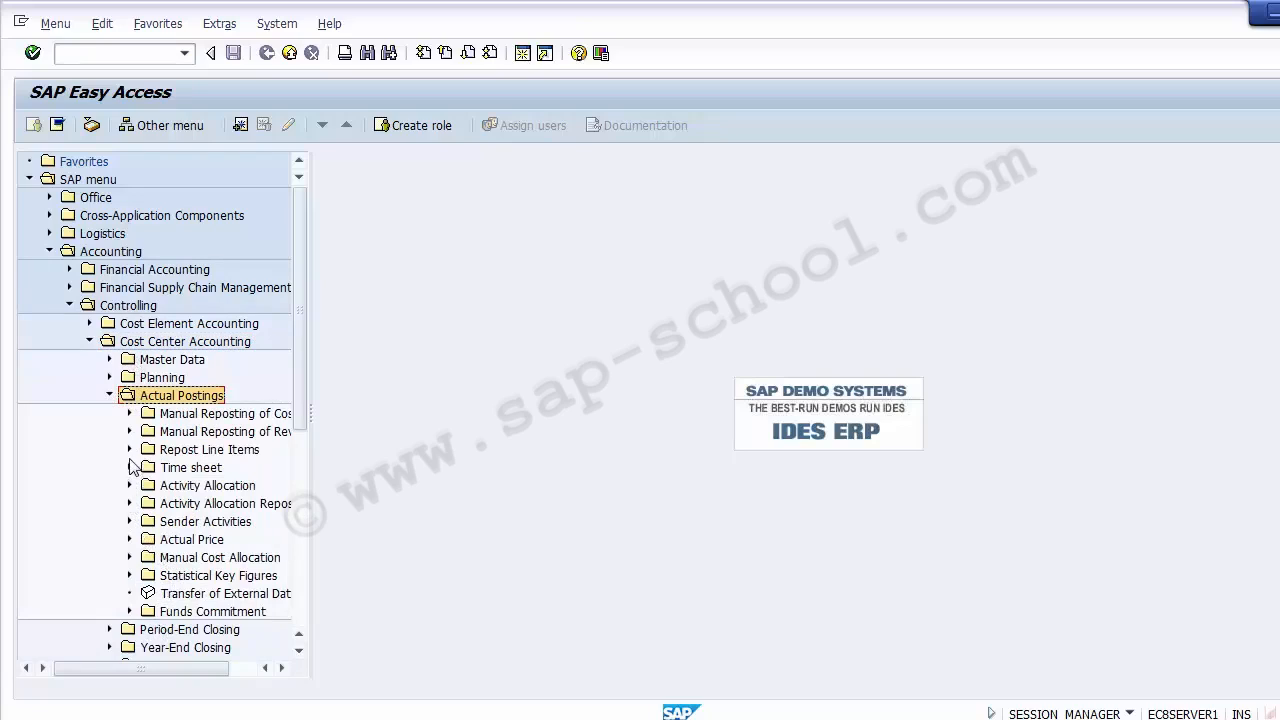
click(129, 414)
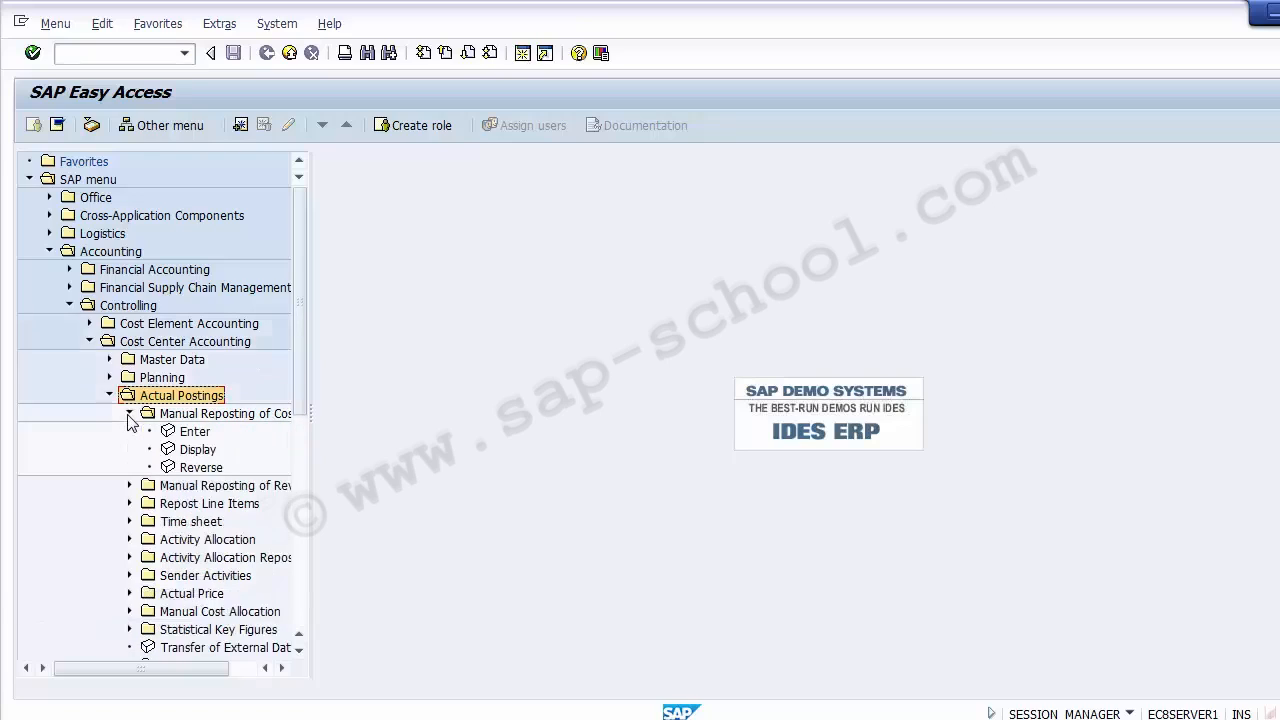
click(129, 414)
click(110, 395)
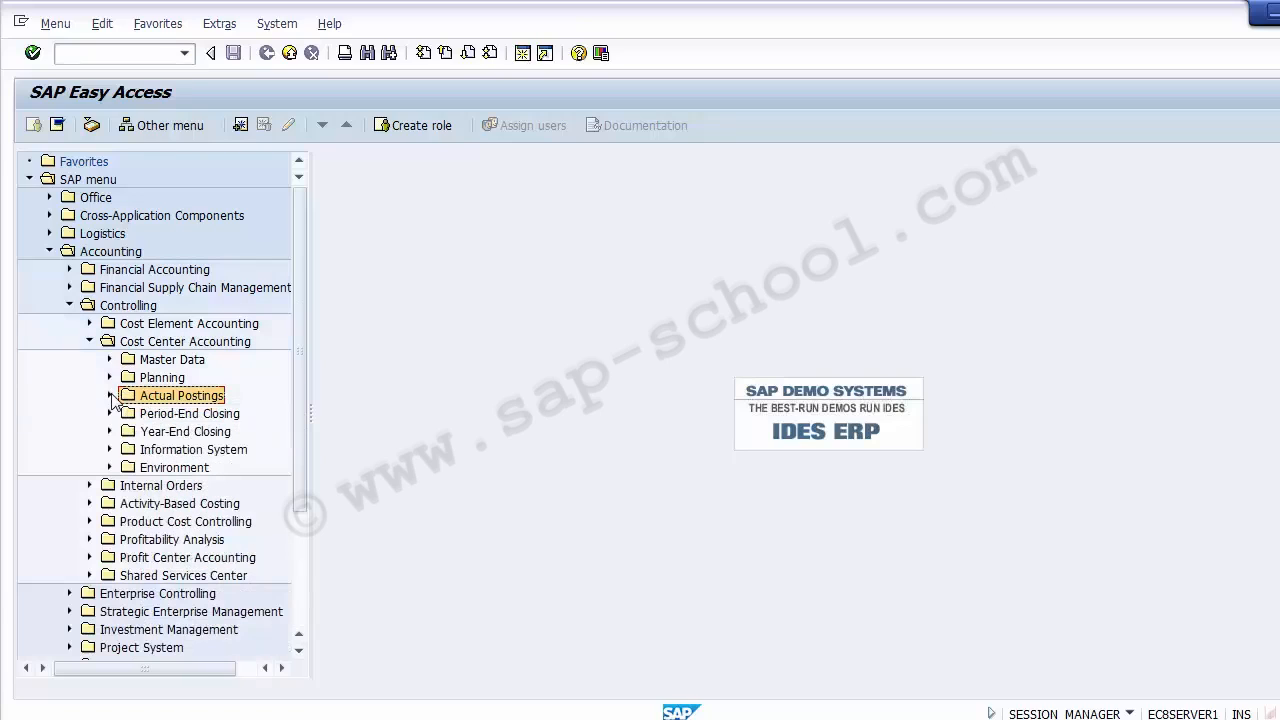
- Expand the Cost Center Accounting information system down to the Plan/Actual and Actual/Actual comparison reports, widening the tree to show full names
click(110, 449)
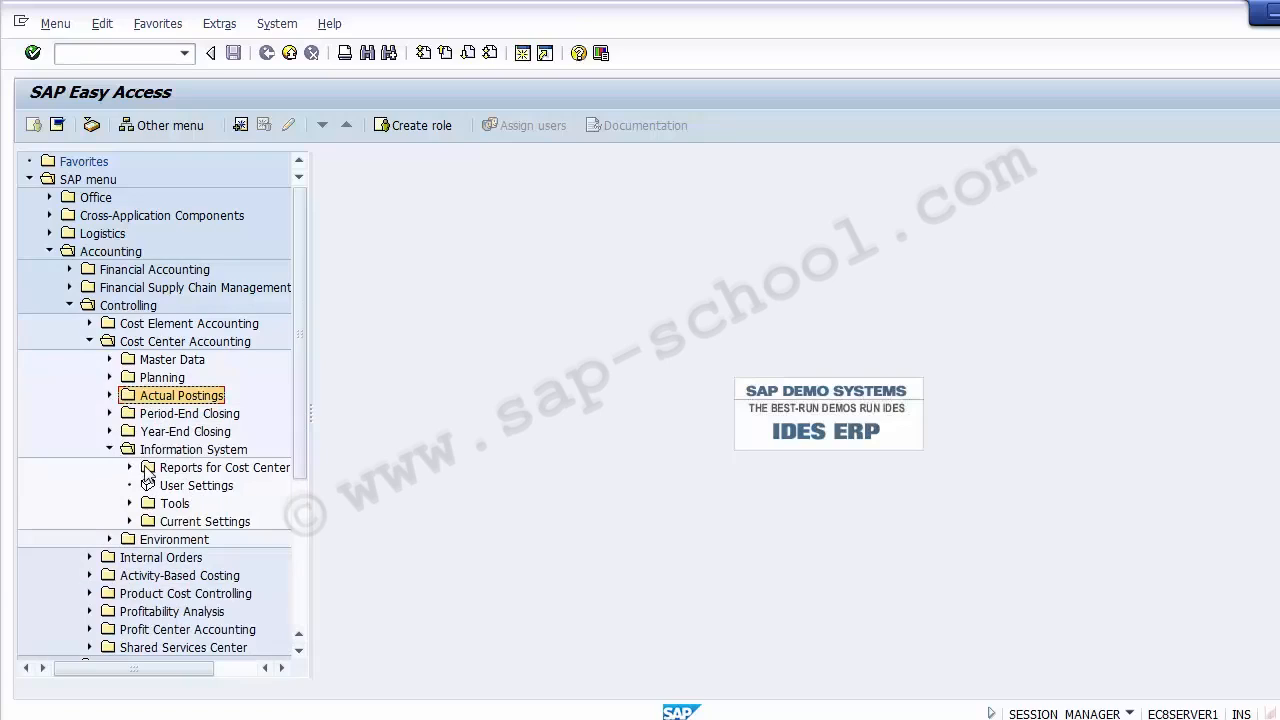
click(129, 467)
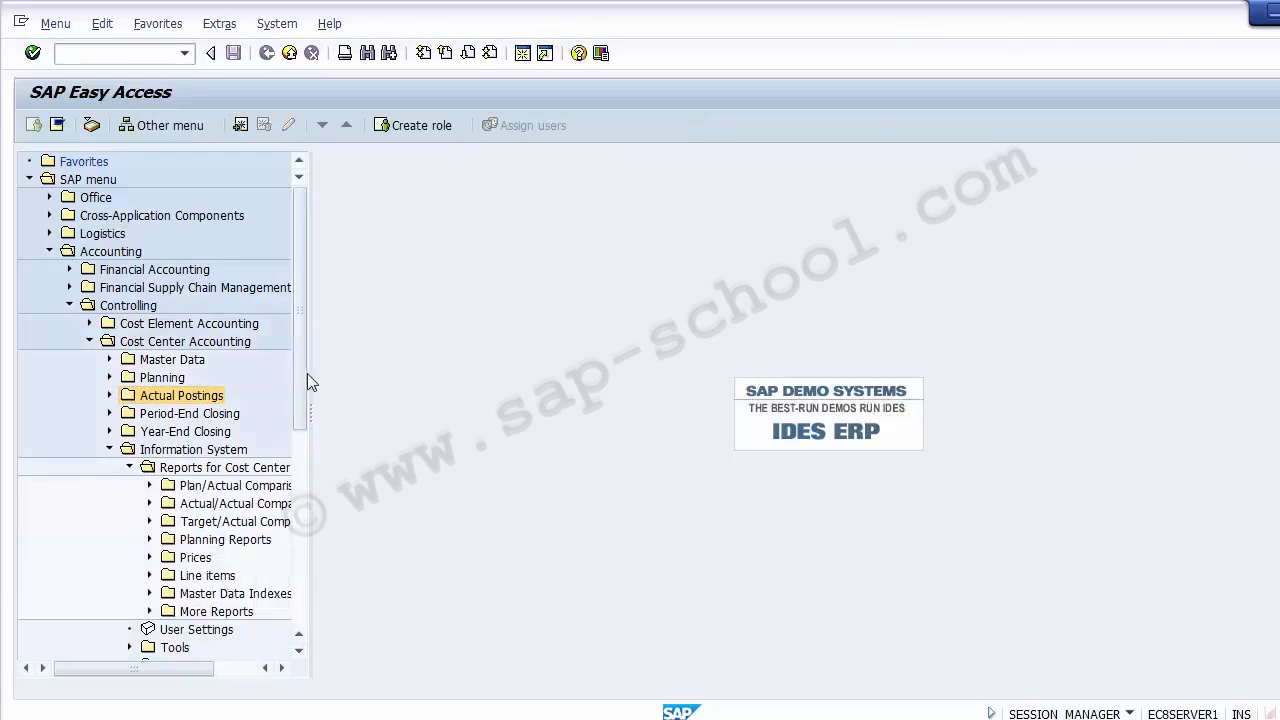
drag(310, 376, 560, 378)
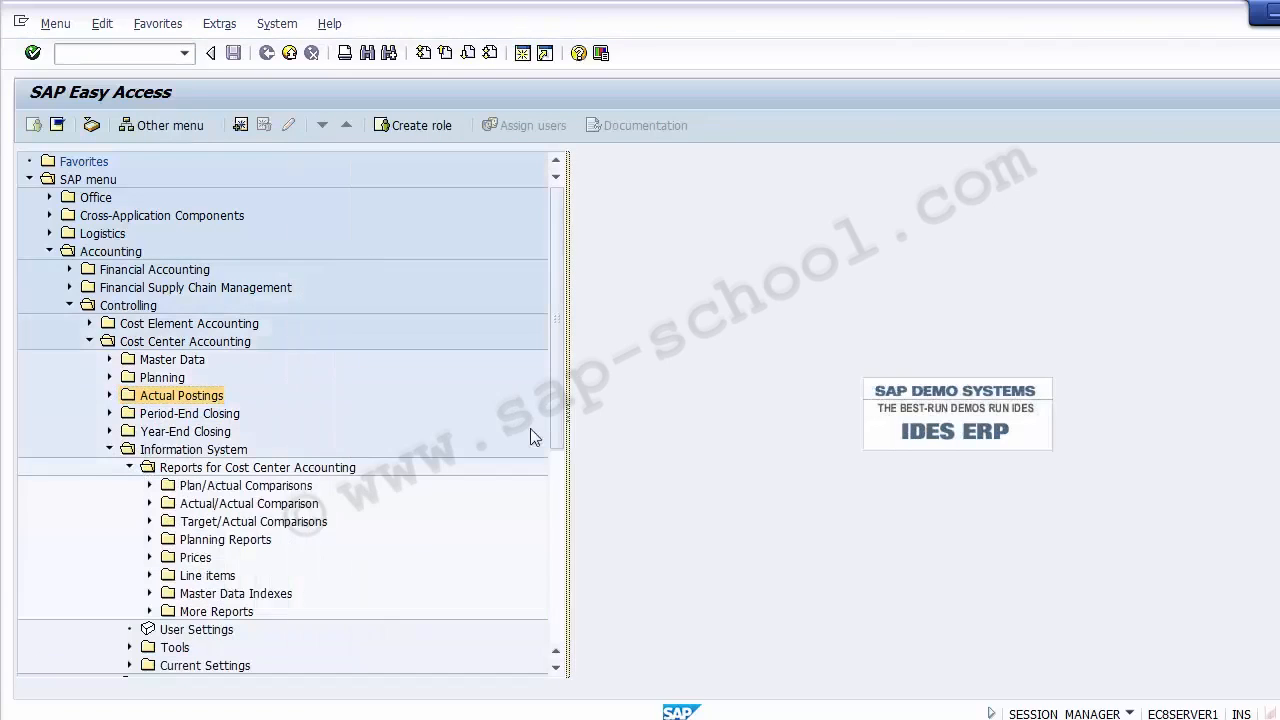
click(318, 472)
click(291, 488)
click(271, 501)
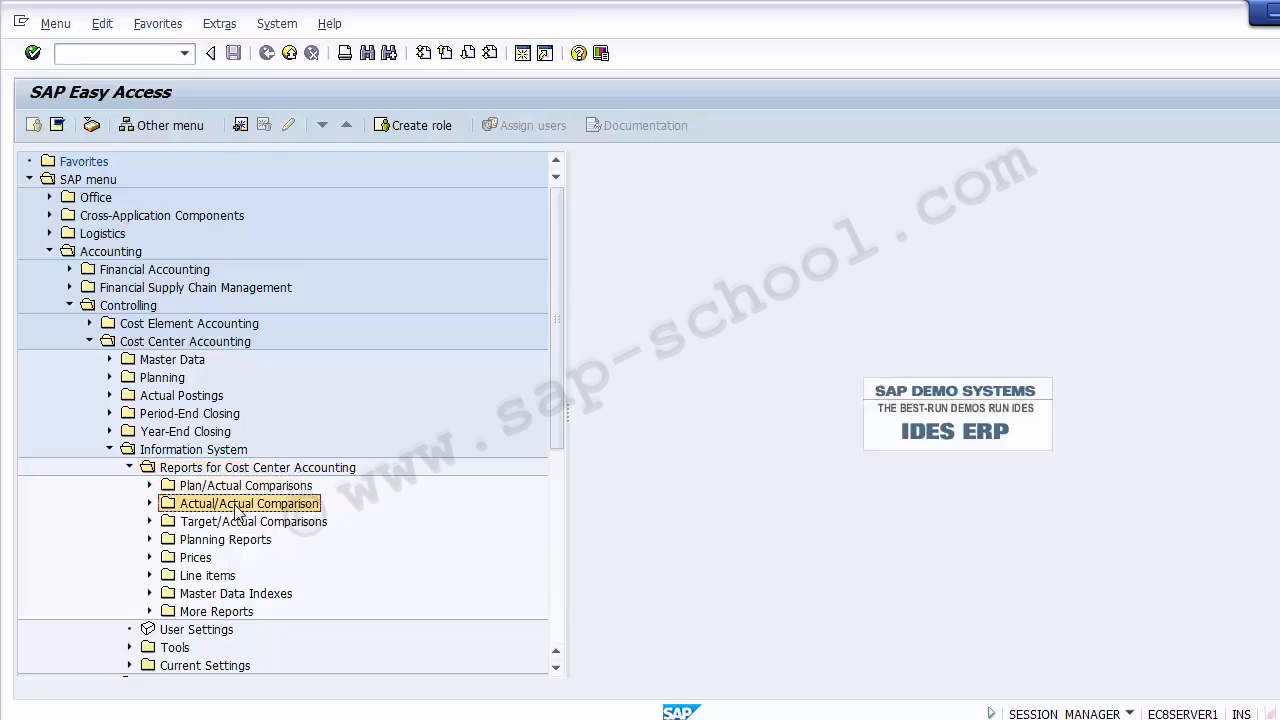
click(150, 504)
click(150, 486)
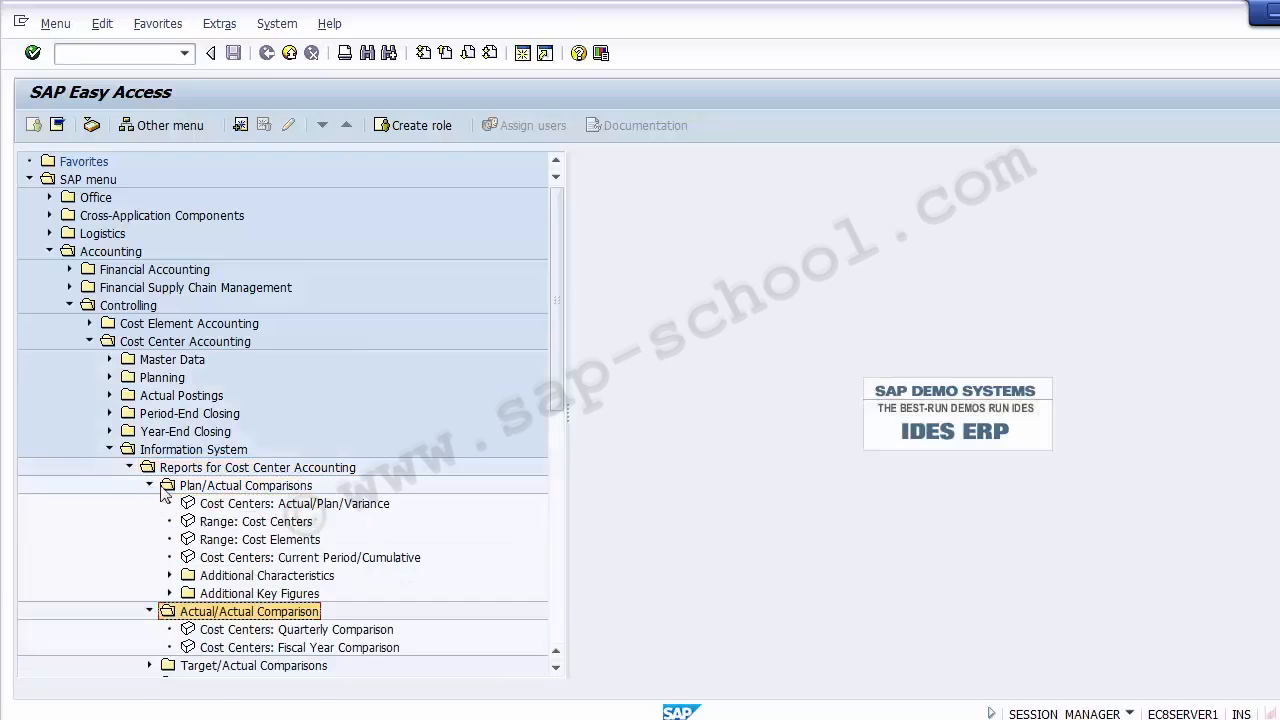
- Run the Cost Centers: Actual/Plan/Variance report for controlling area Z100, fiscal year 2014, periods 1 to 12, plan version 0
click(243, 504)
double_click(230, 510)
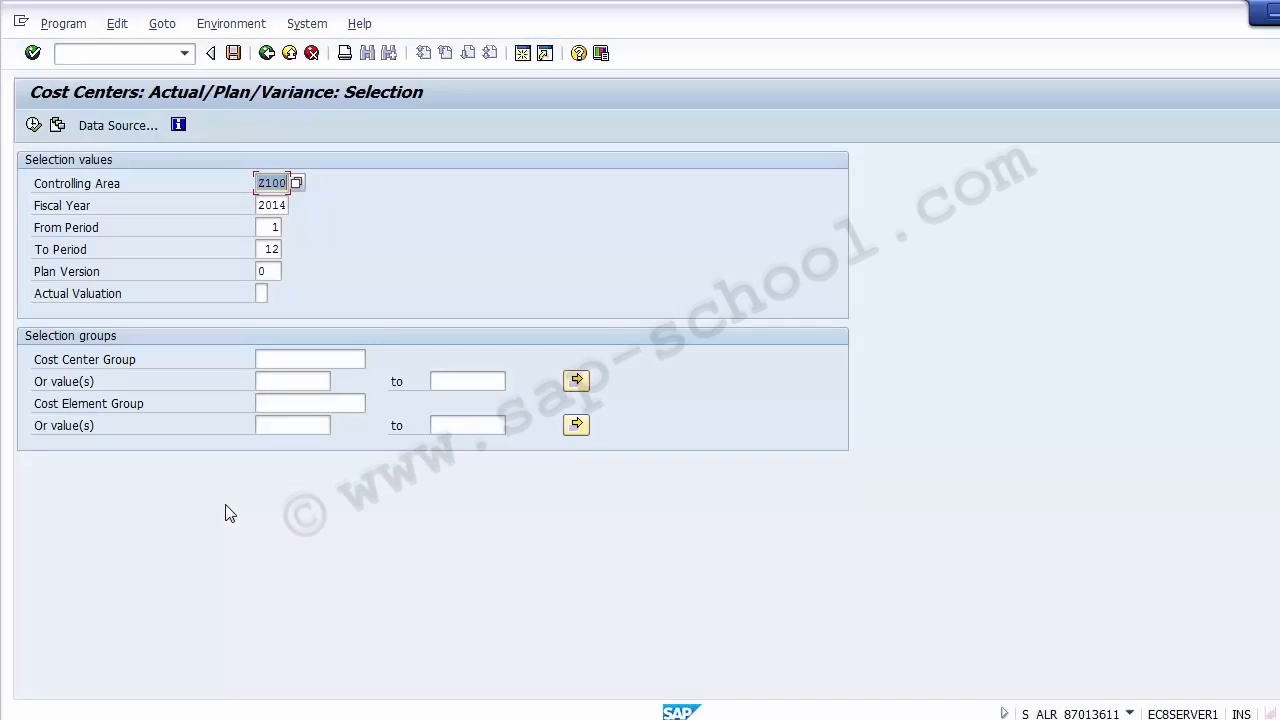
click(278, 186)
click(282, 205)
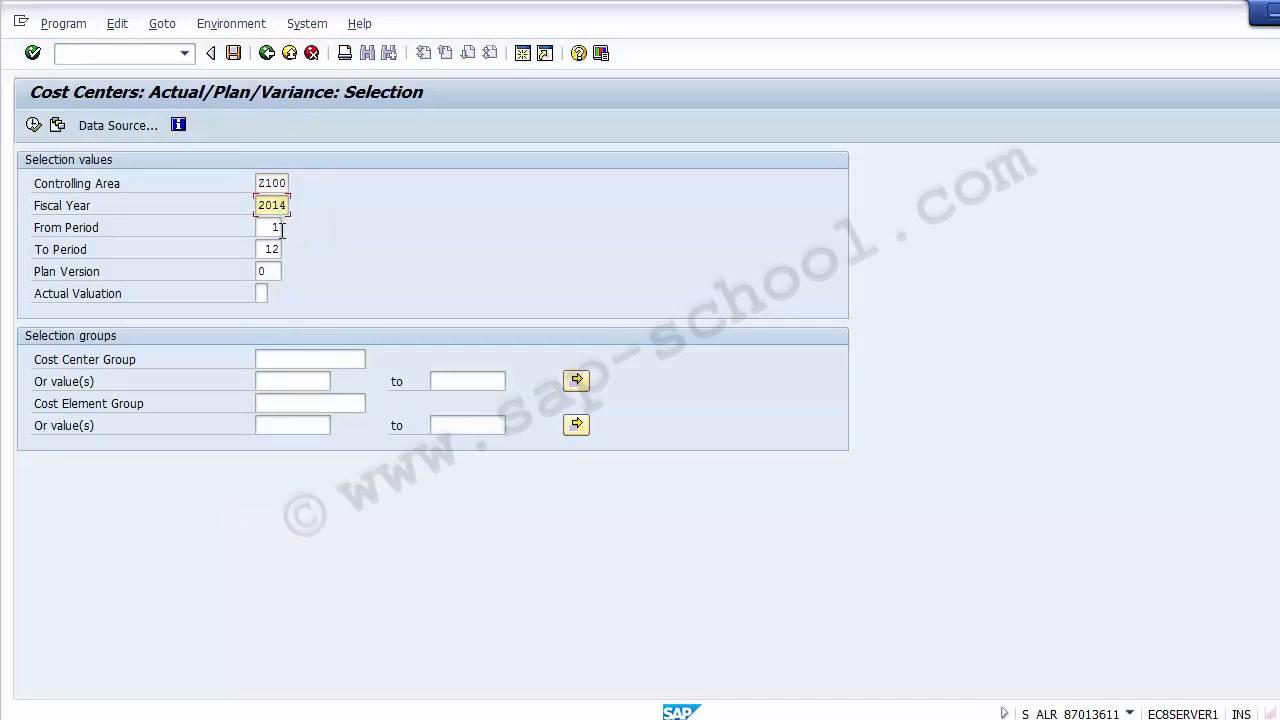
click(282, 229)
click(281, 252)
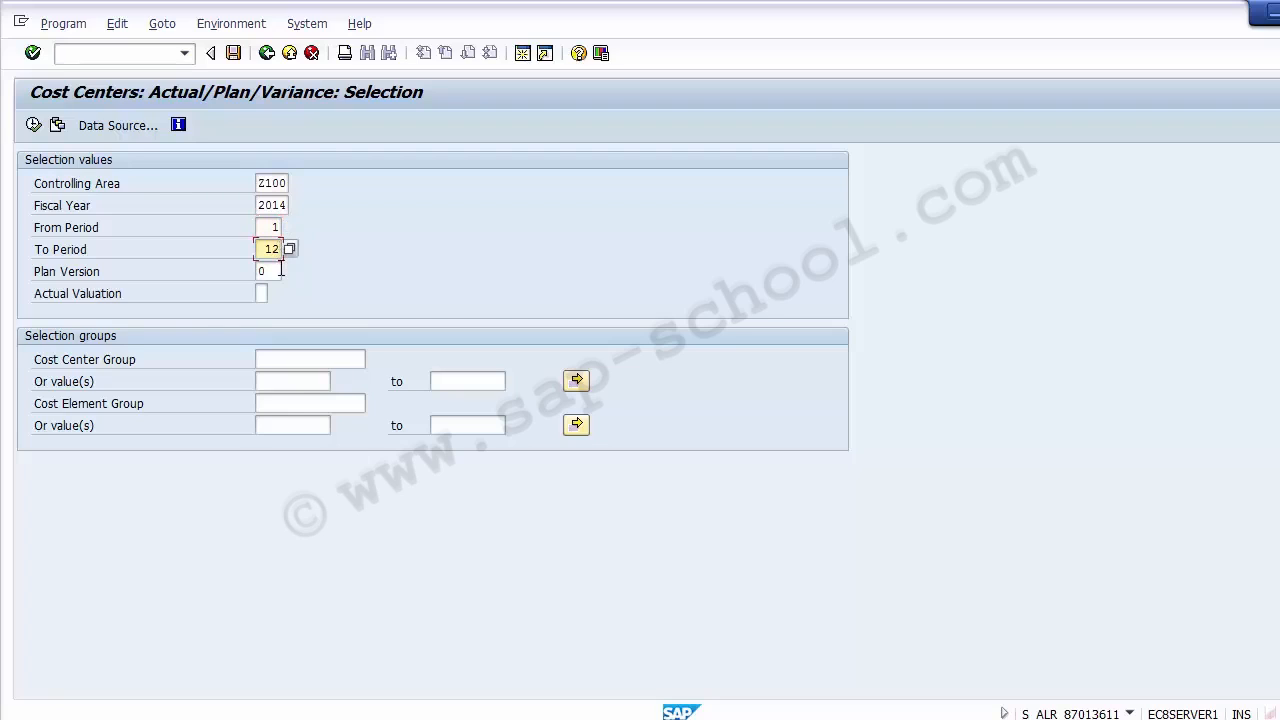
click(281, 270)
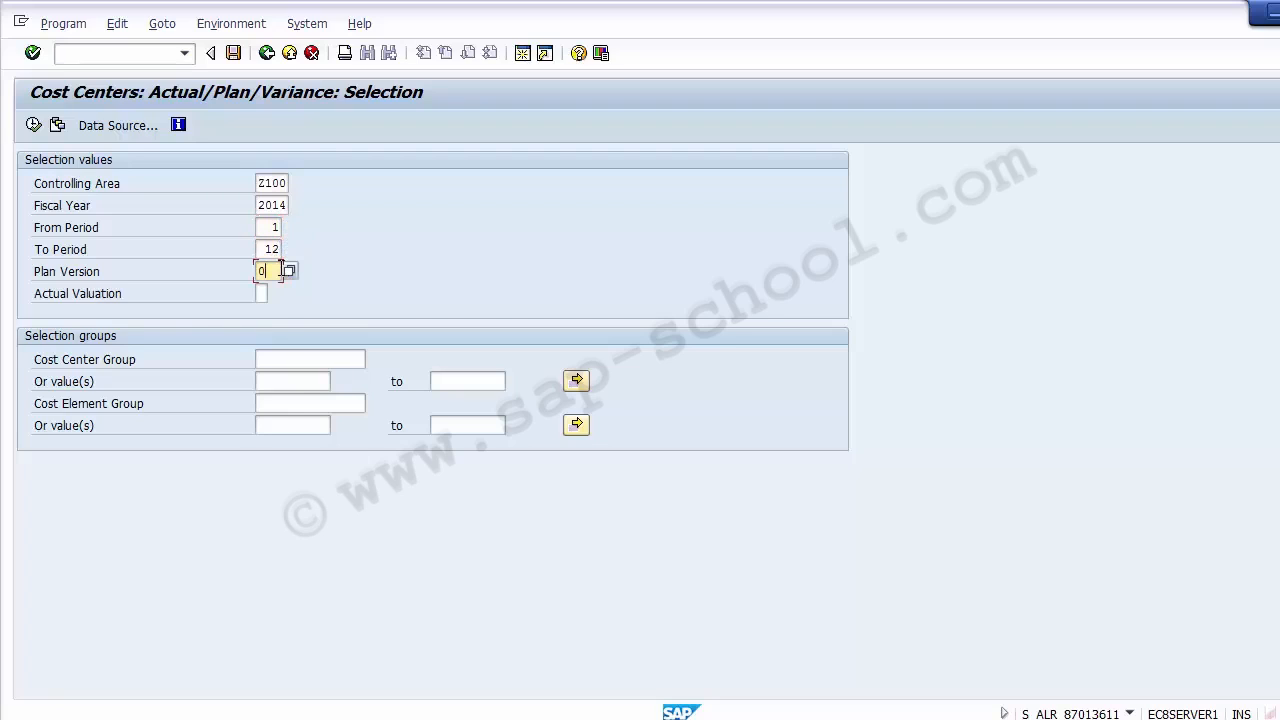
click(33, 125)
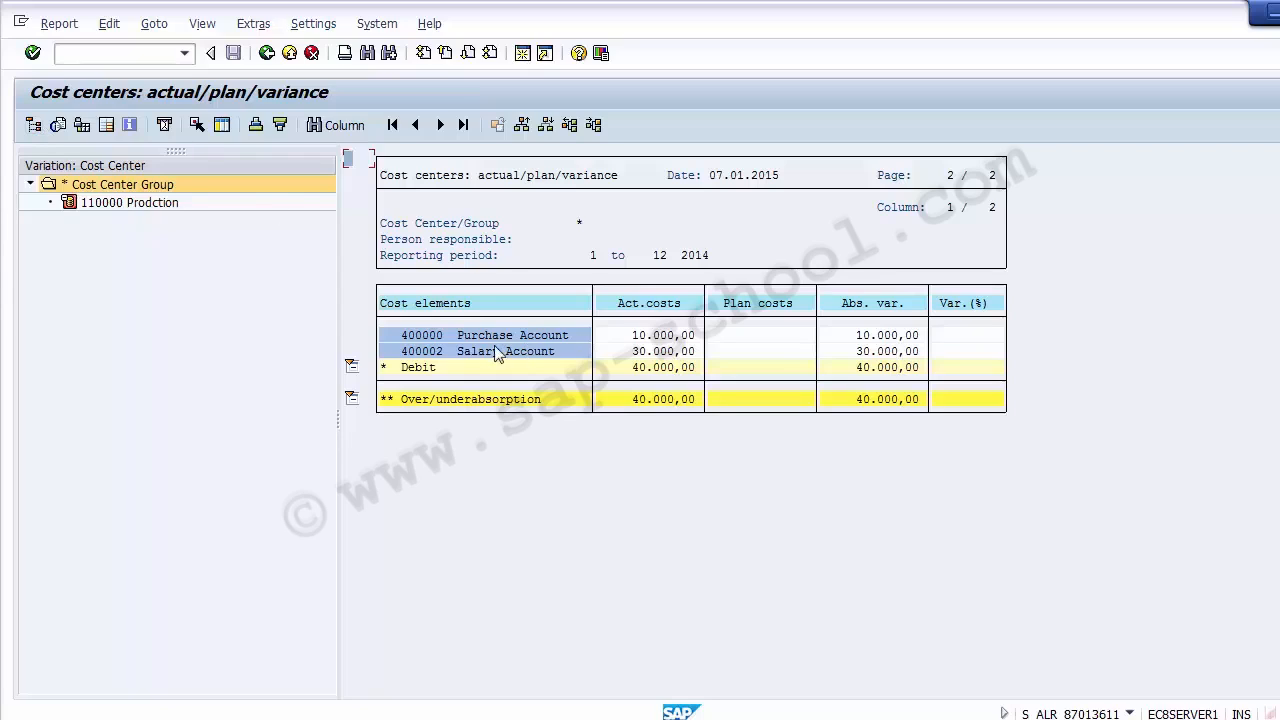
- Examine the actual costs, plan costs and variance of the purchase and salary cost elements, and exit the report to SAP Easy Access
click(428, 335)
click(635, 355)
click(667, 306)
click(783, 310)
click(678, 336)
click(687, 399)
click(884, 400)
click(266, 54)
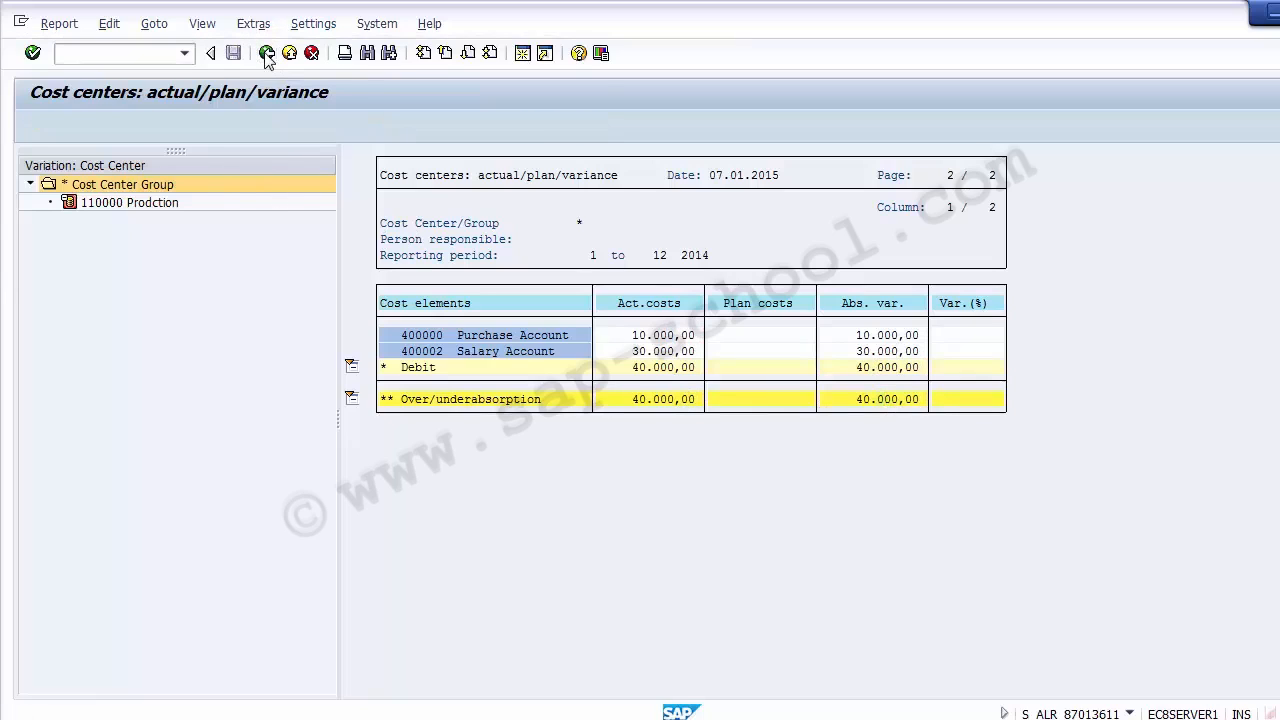
click(123, 256)
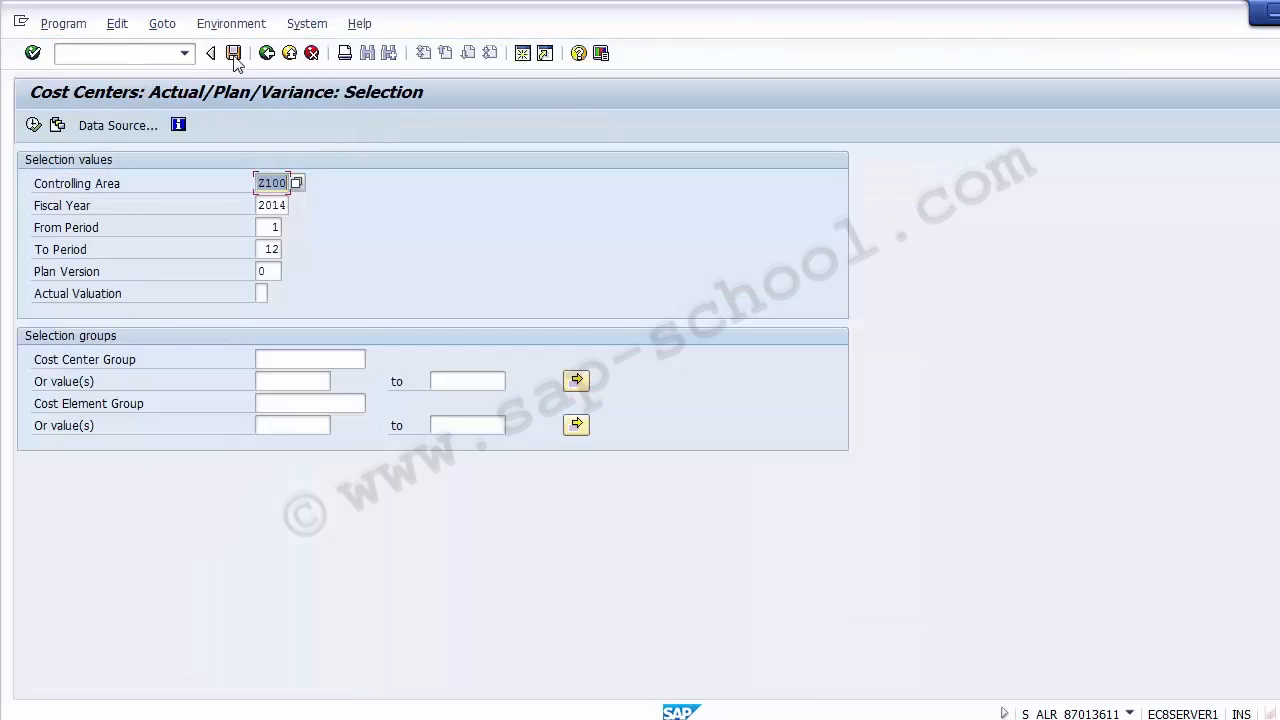
click(266, 53)
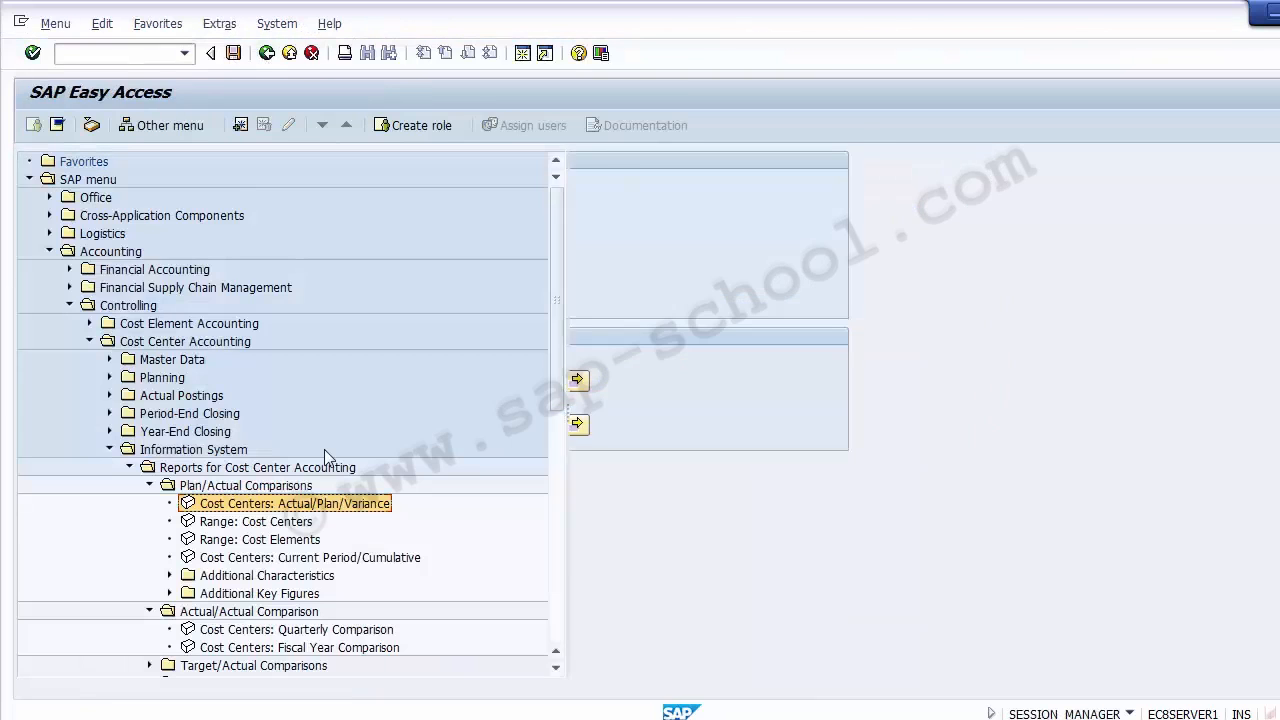
- Run the Range: Cost Centers report for controlling area Z100, fiscal year 2014, periods 1 to 12
click(292, 525)
click(288, 540)
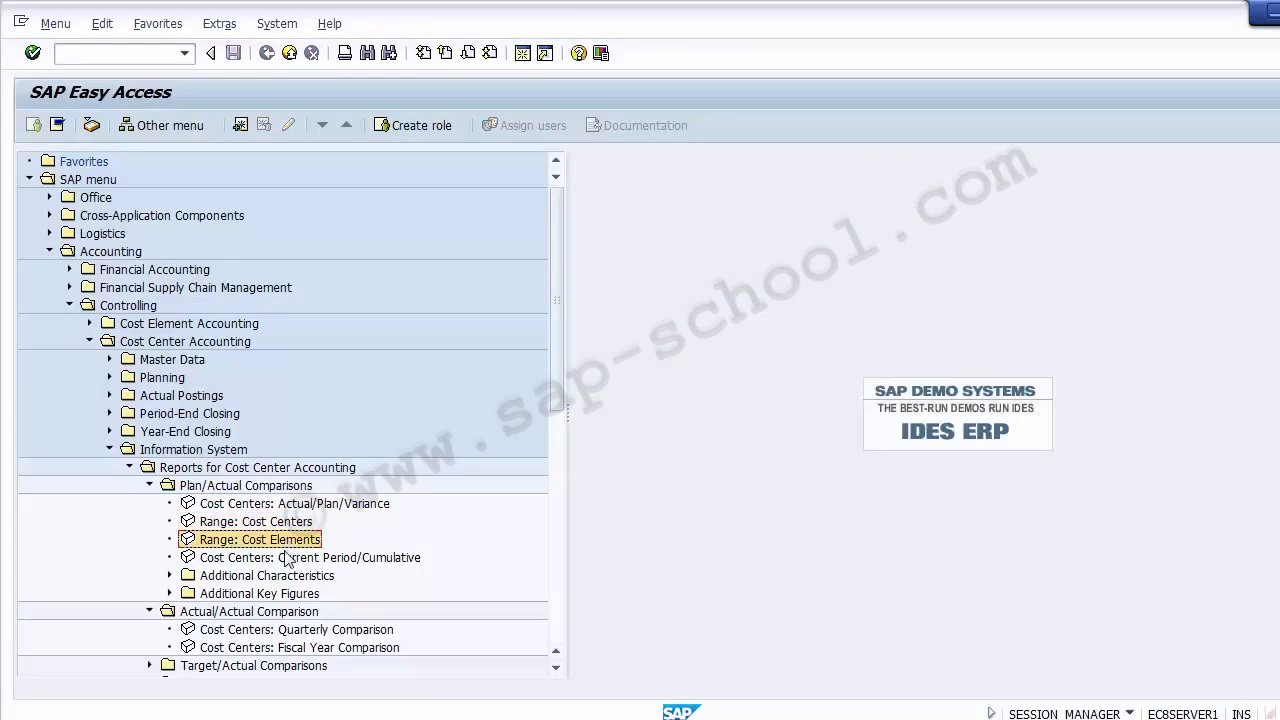
click(289, 557)
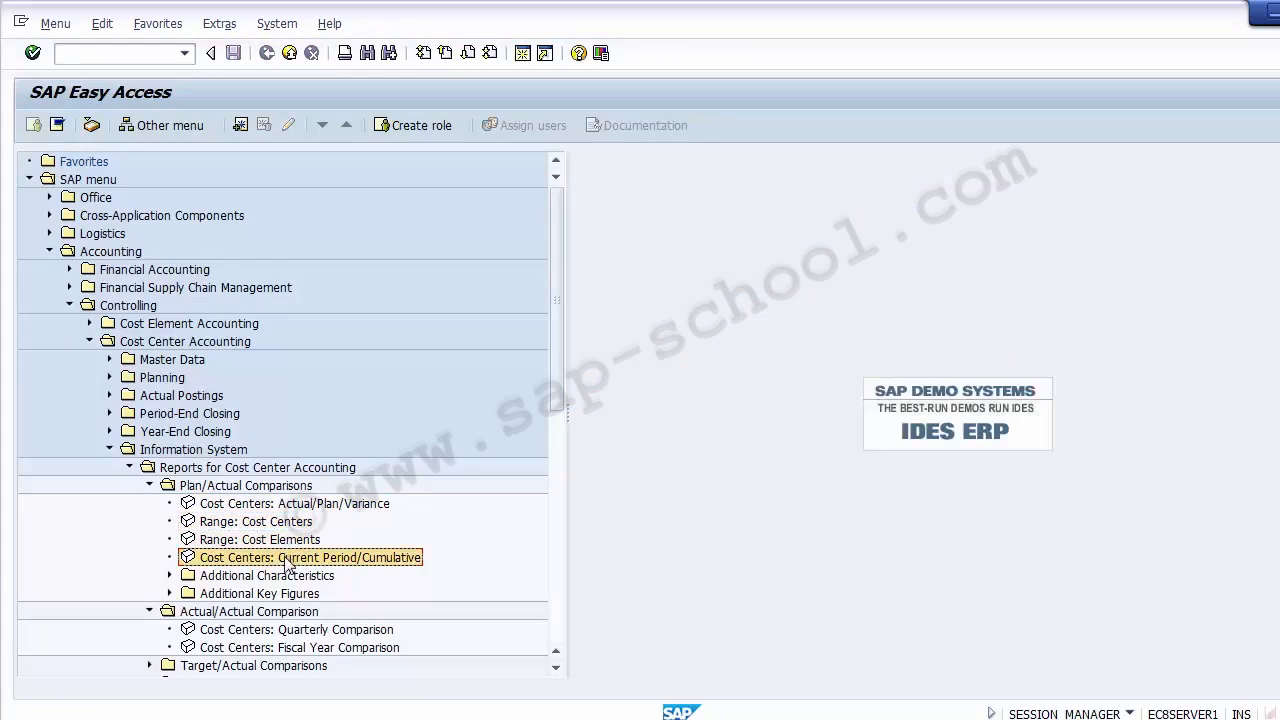
double_click(225, 522)
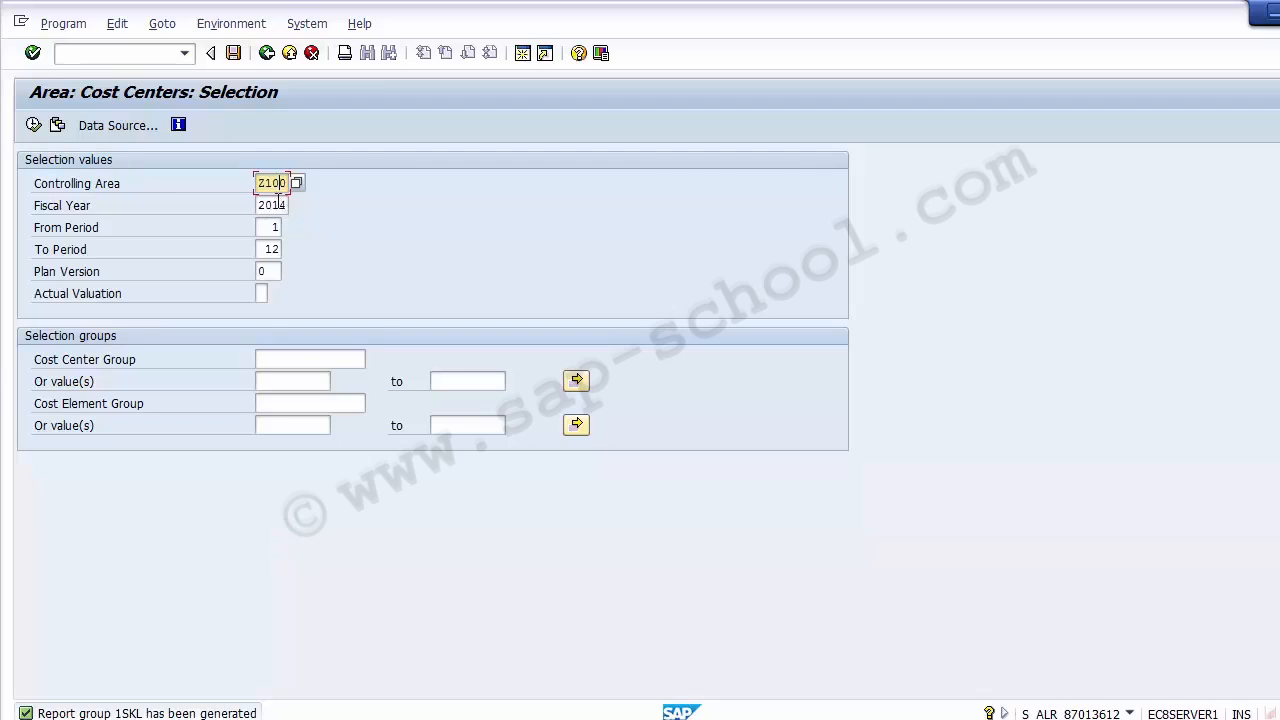
key(Tab)
key(Tab)
key(Tab)
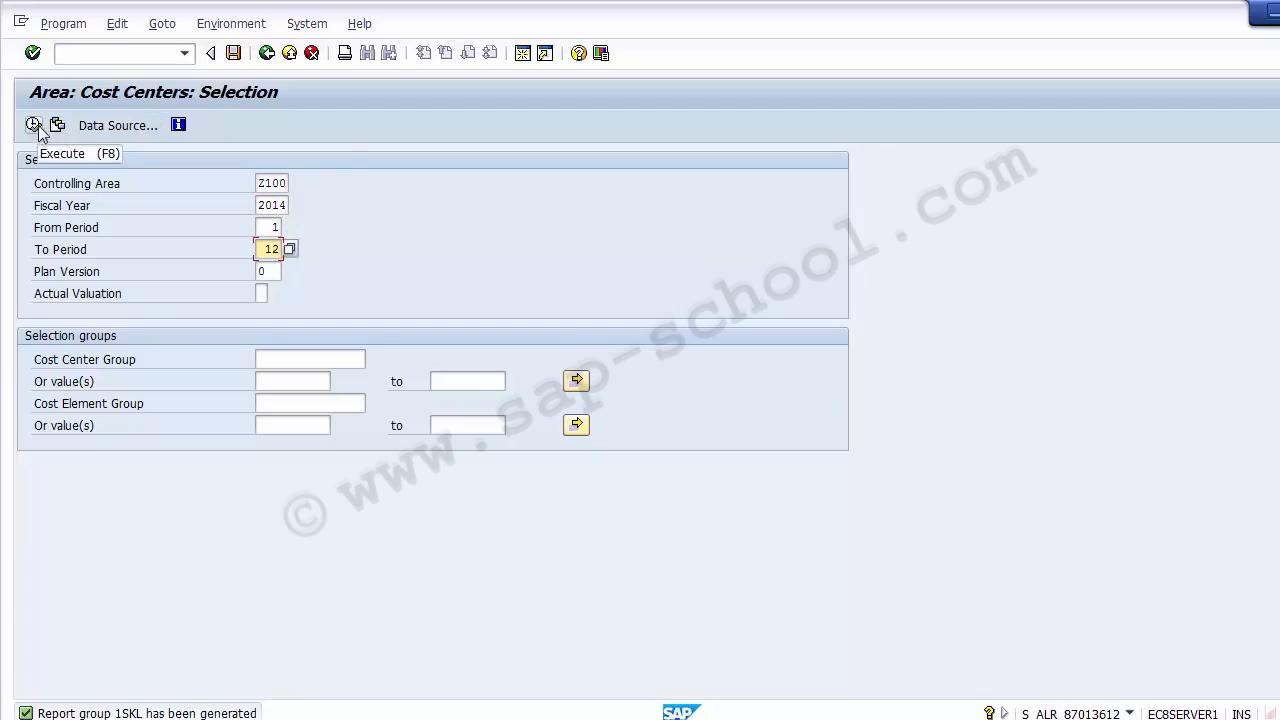
click(283, 204)
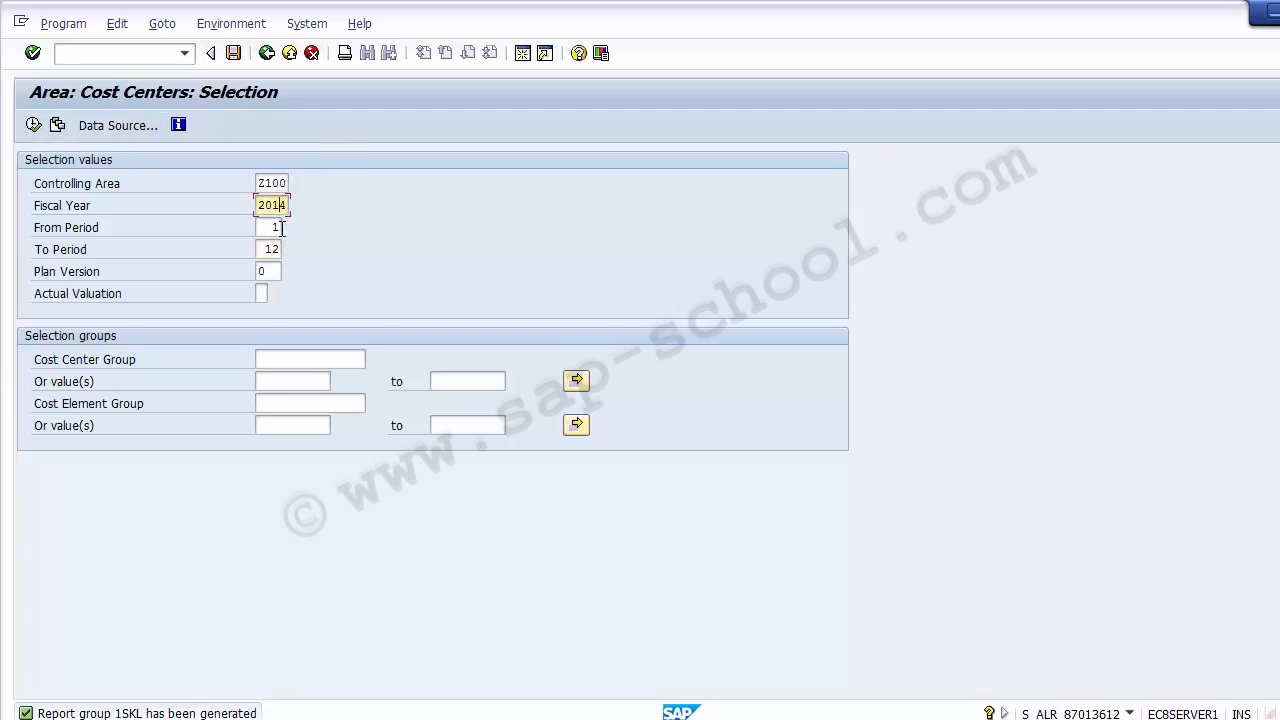
click(282, 228)
click(281, 249)
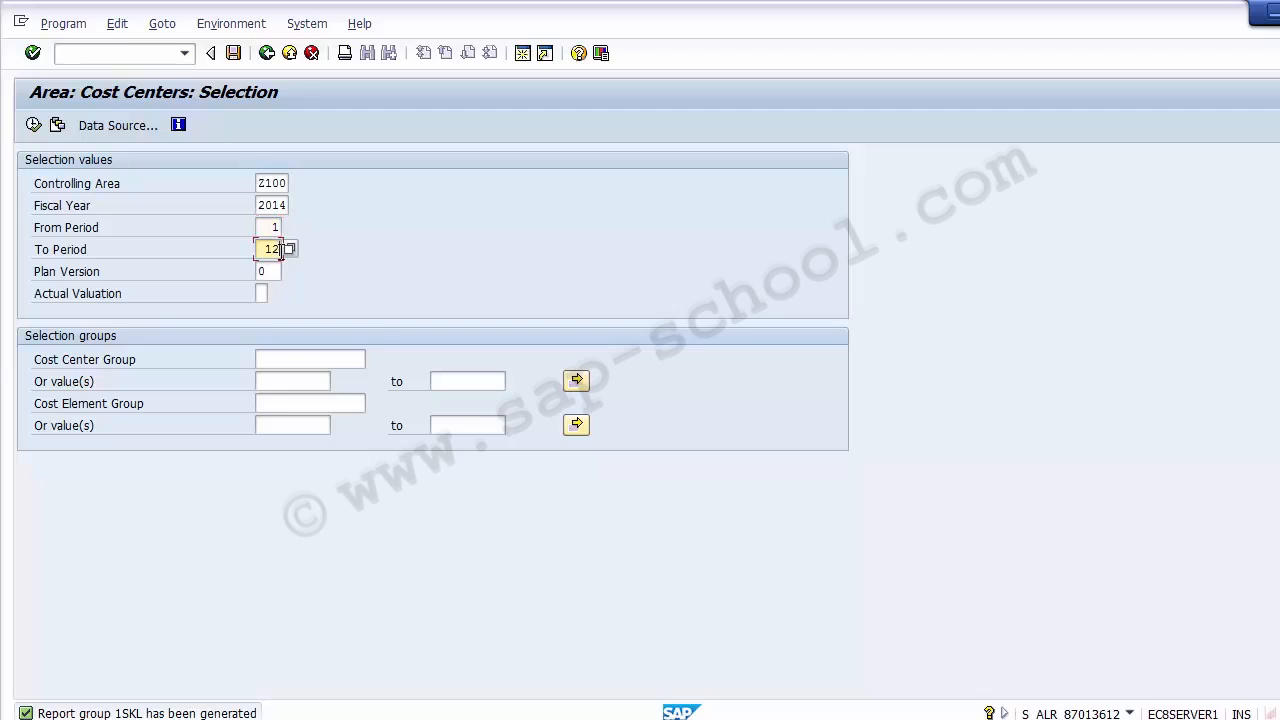
click(33, 125)
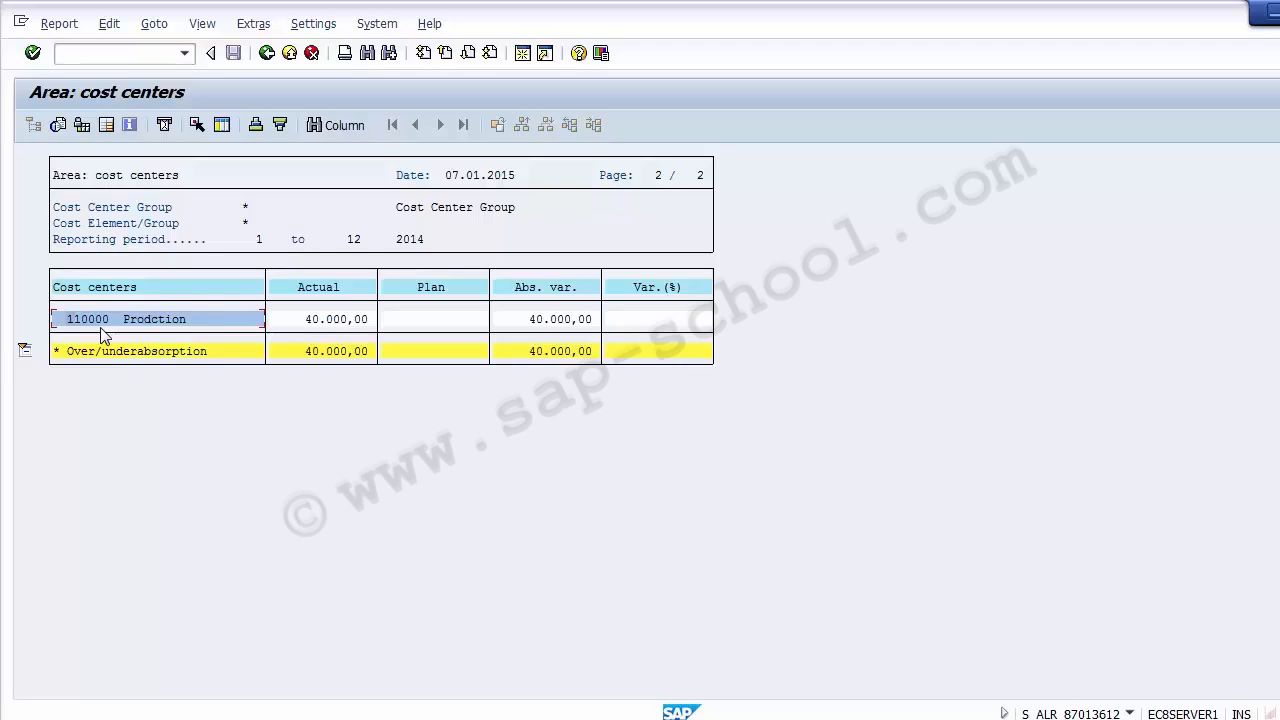
- Check the actual and plan amounts of cost center 110000 and exit the report to SAP Easy Access
click(323, 320)
click(435, 322)
click(267, 54)
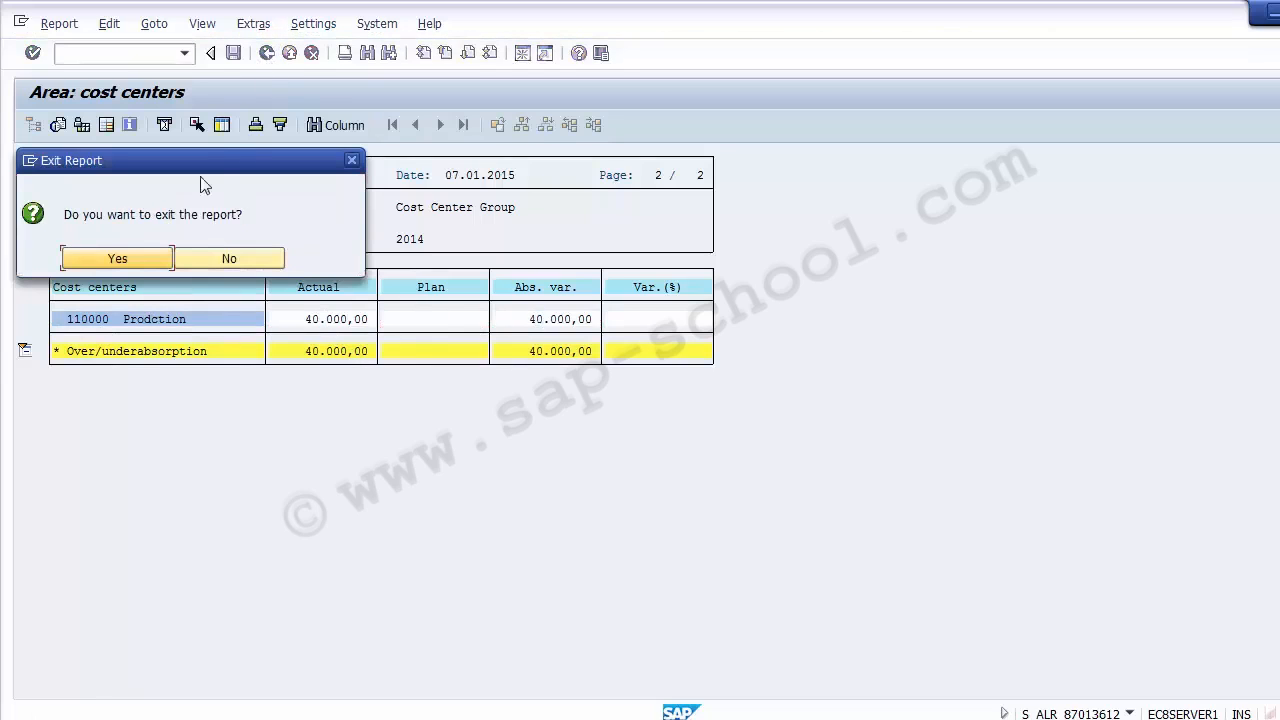
click(131, 257)
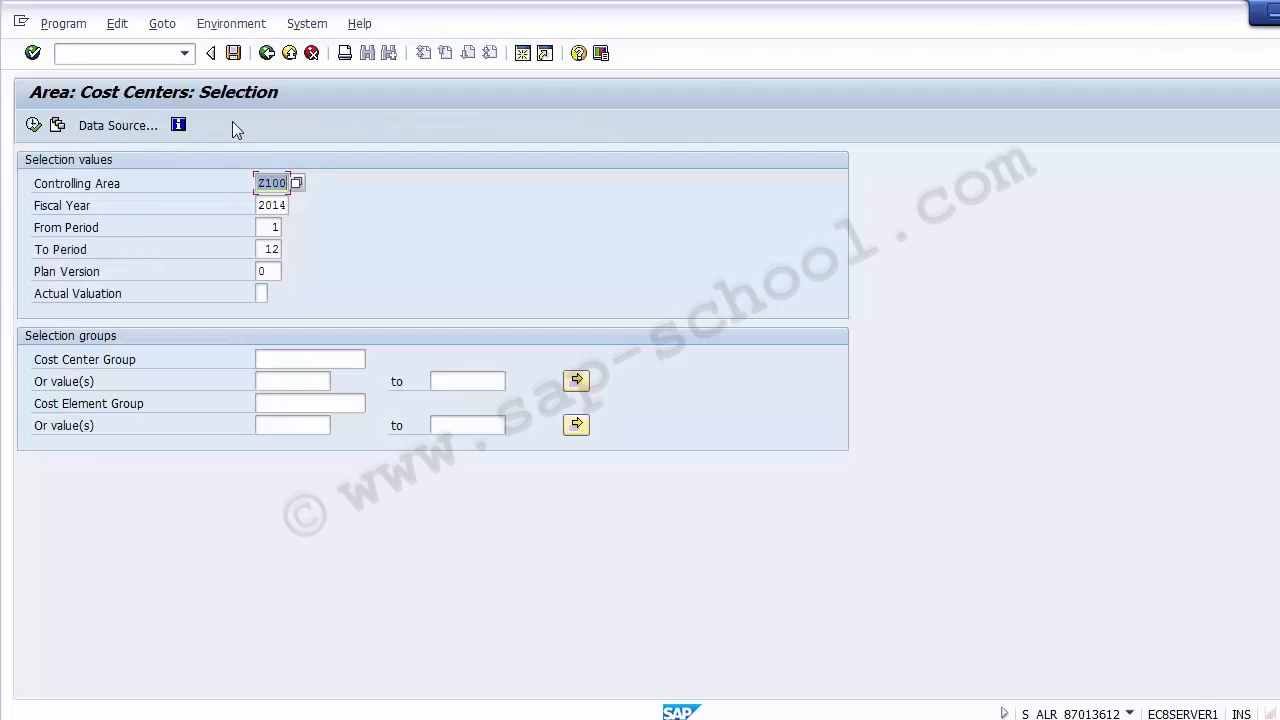
click(267, 53)
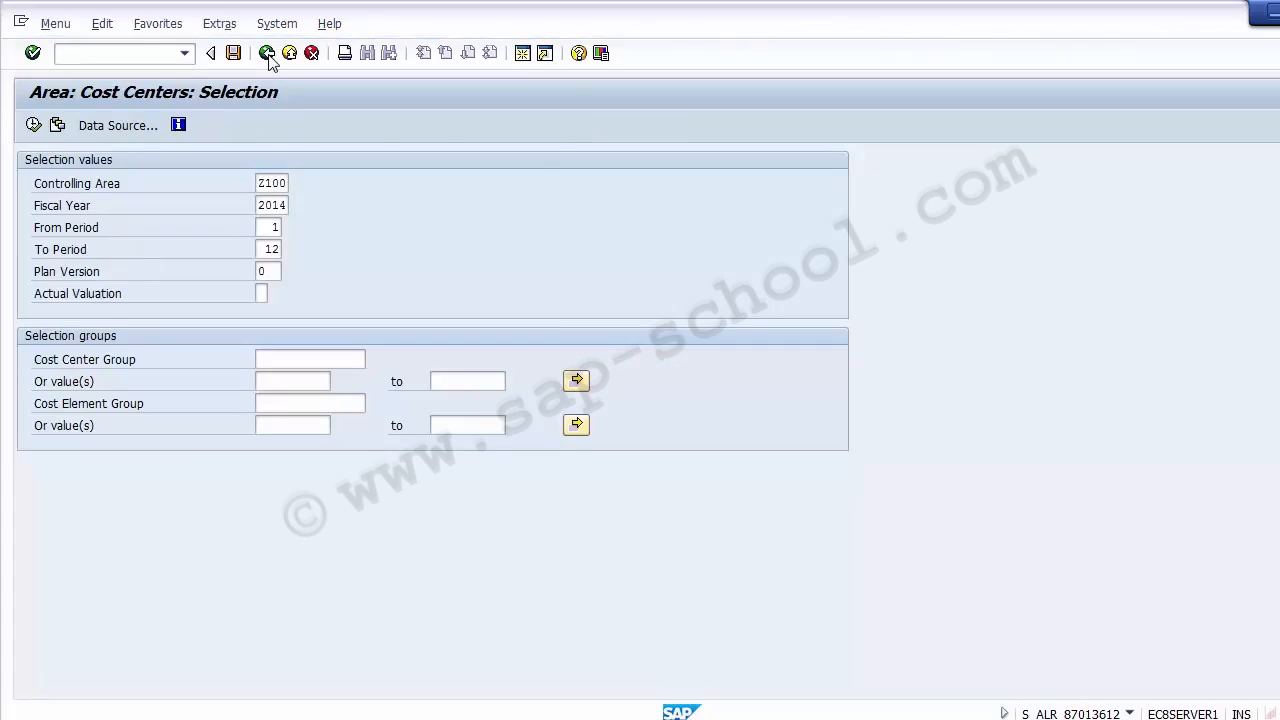
- Collapse the Reports for Cost Center Accounting folder in the menu tree
click(150, 486)
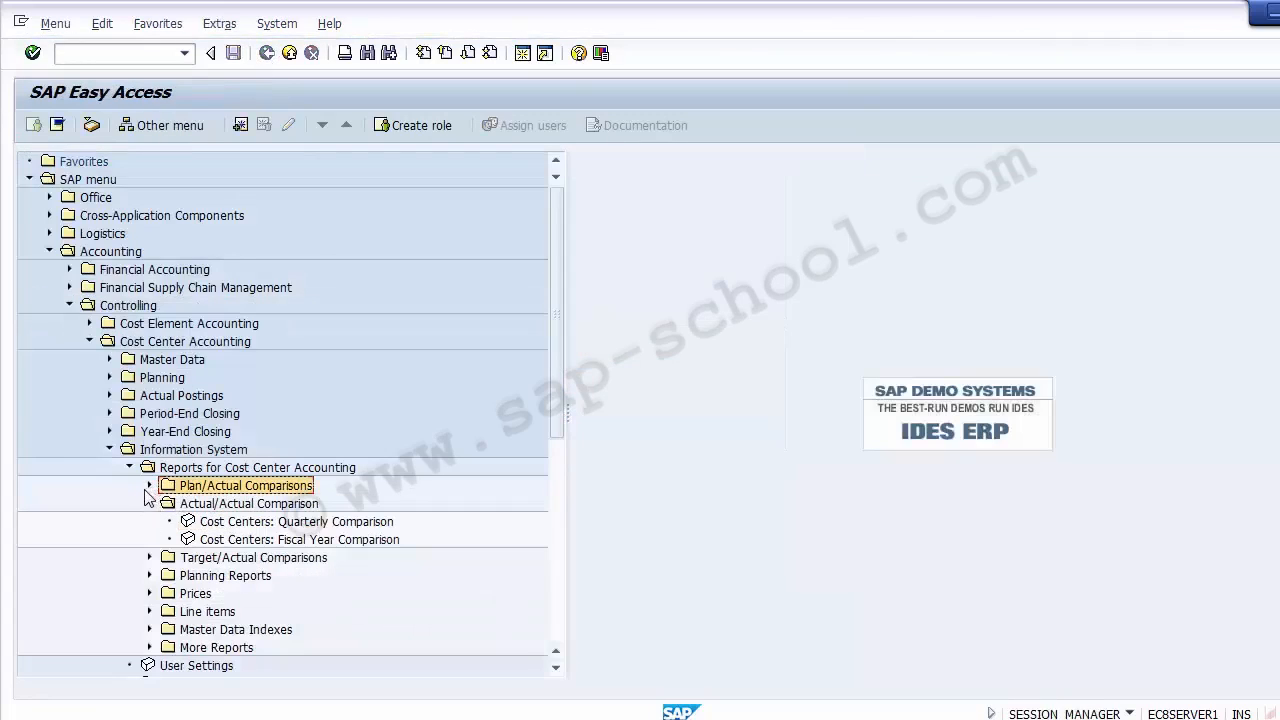
click(150, 486)
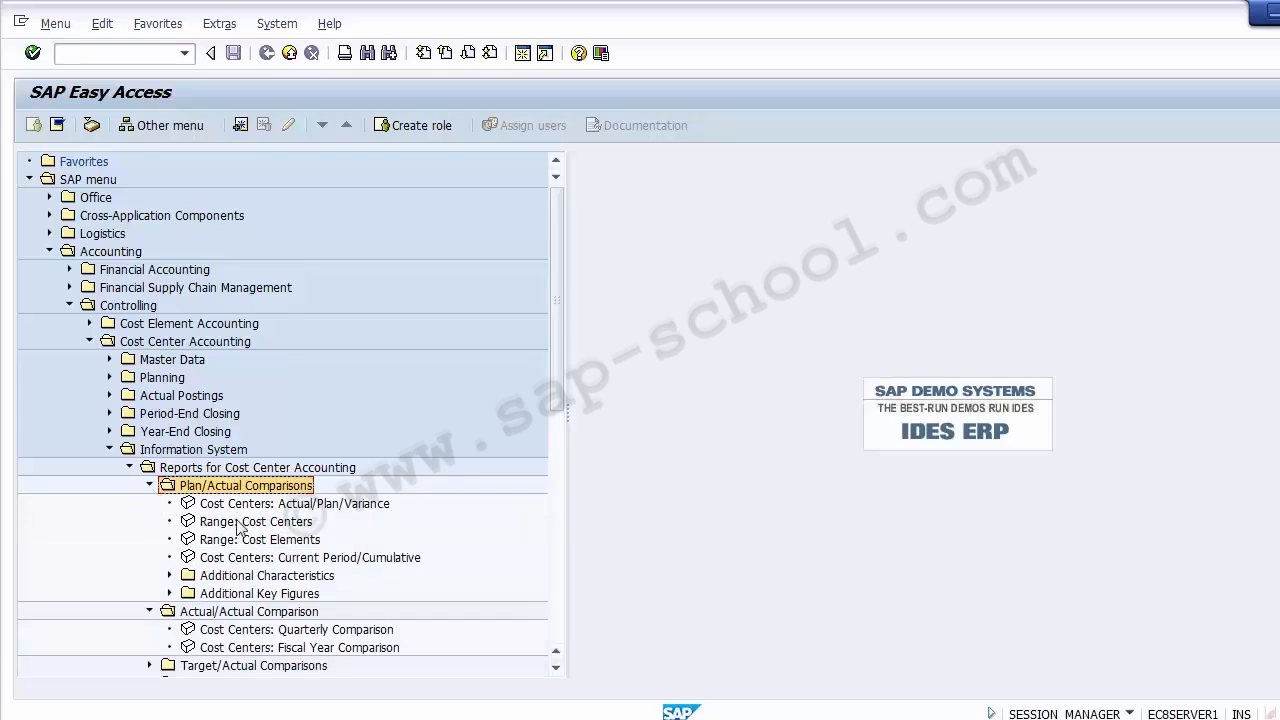
click(131, 468)
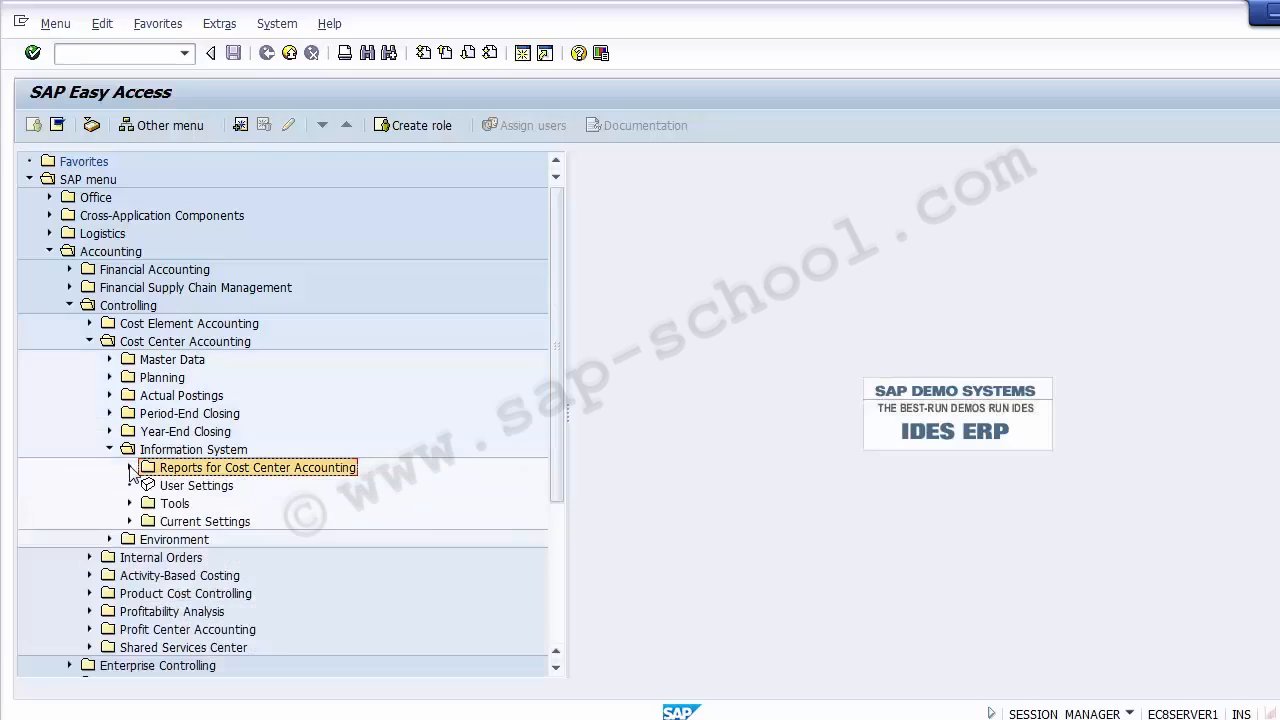
- Collapse the Cost Center Accounting folder and select the Profit Center Group: Plan/Actual/Variance report under Interactive Reporting for Profit Center Accounting
click(110, 449)
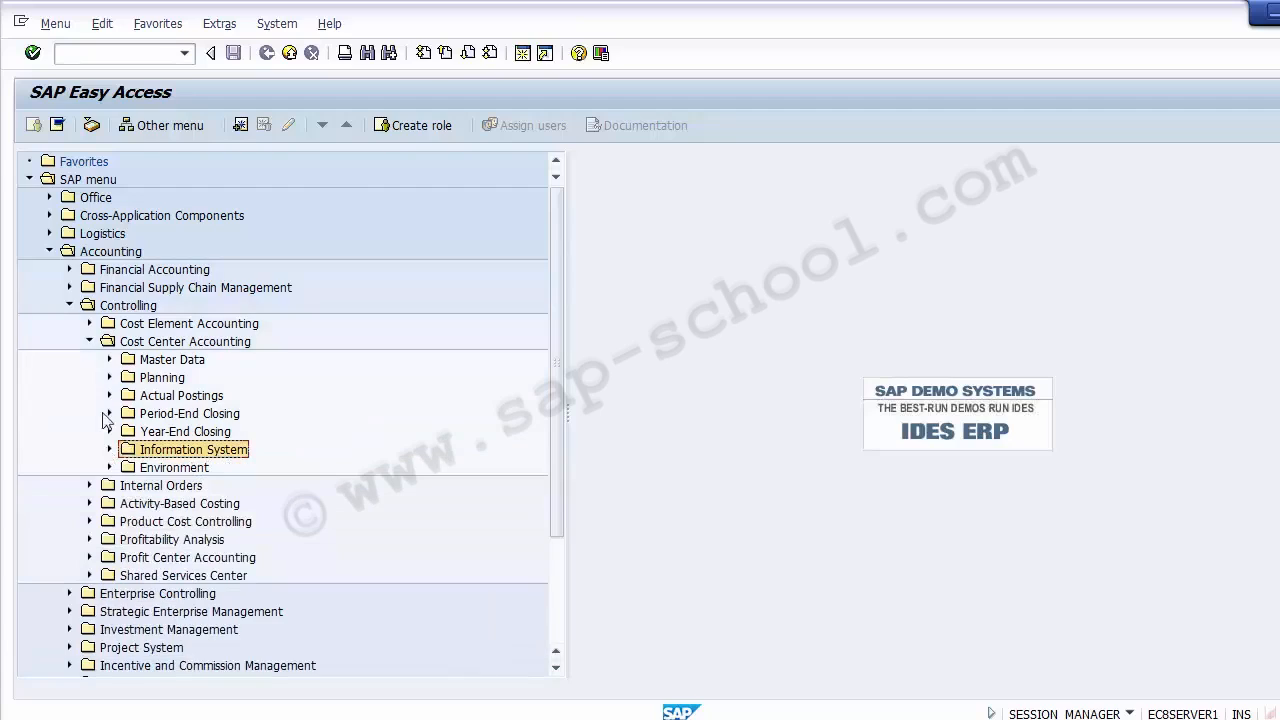
click(89, 342)
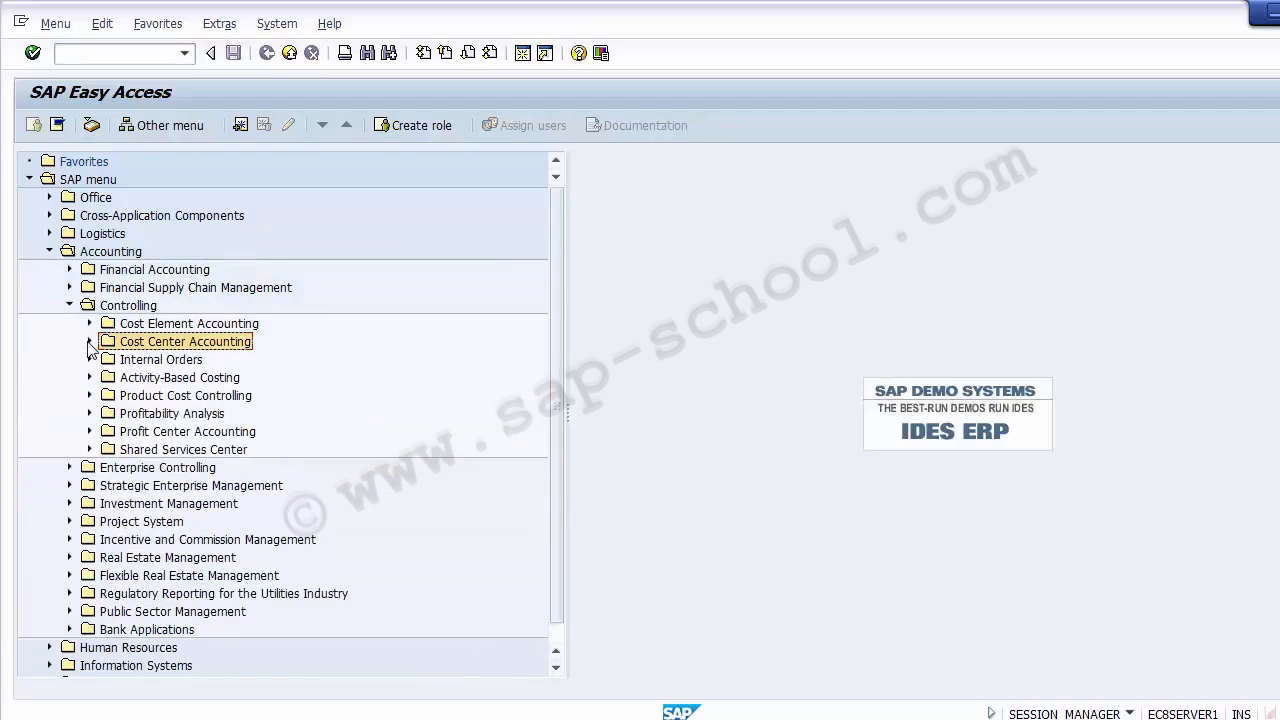
click(89, 431)
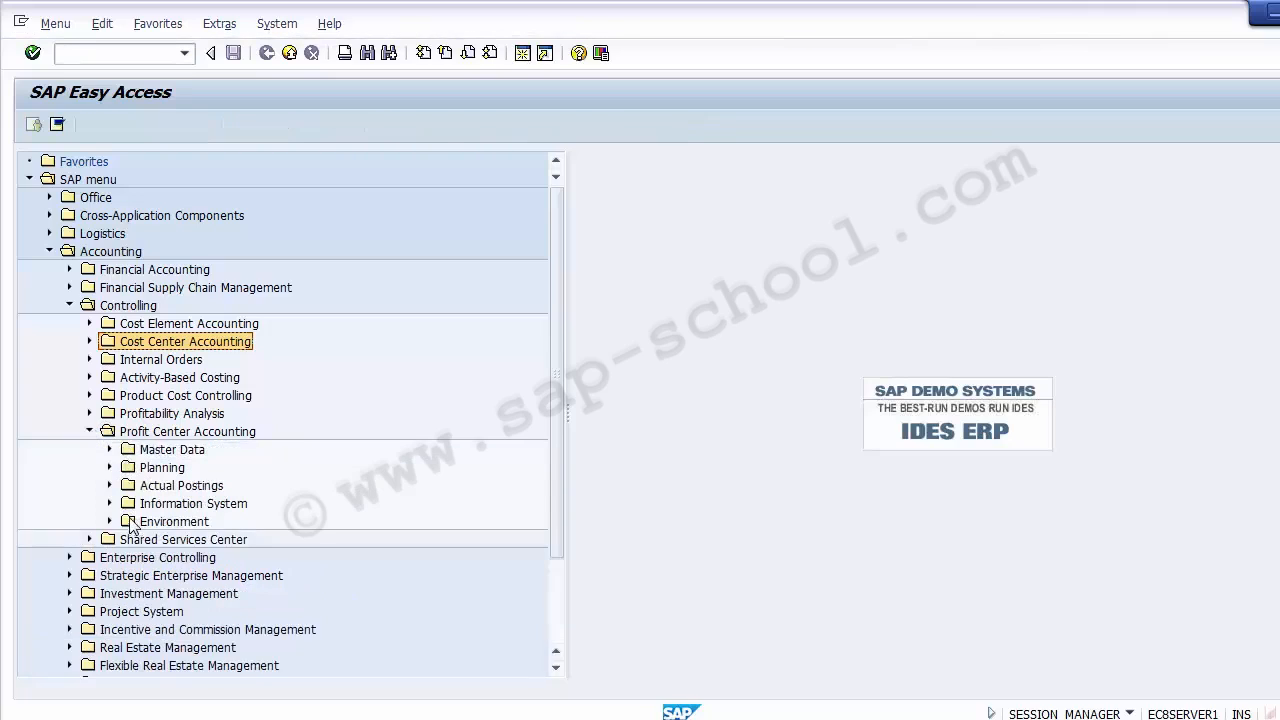
click(110, 504)
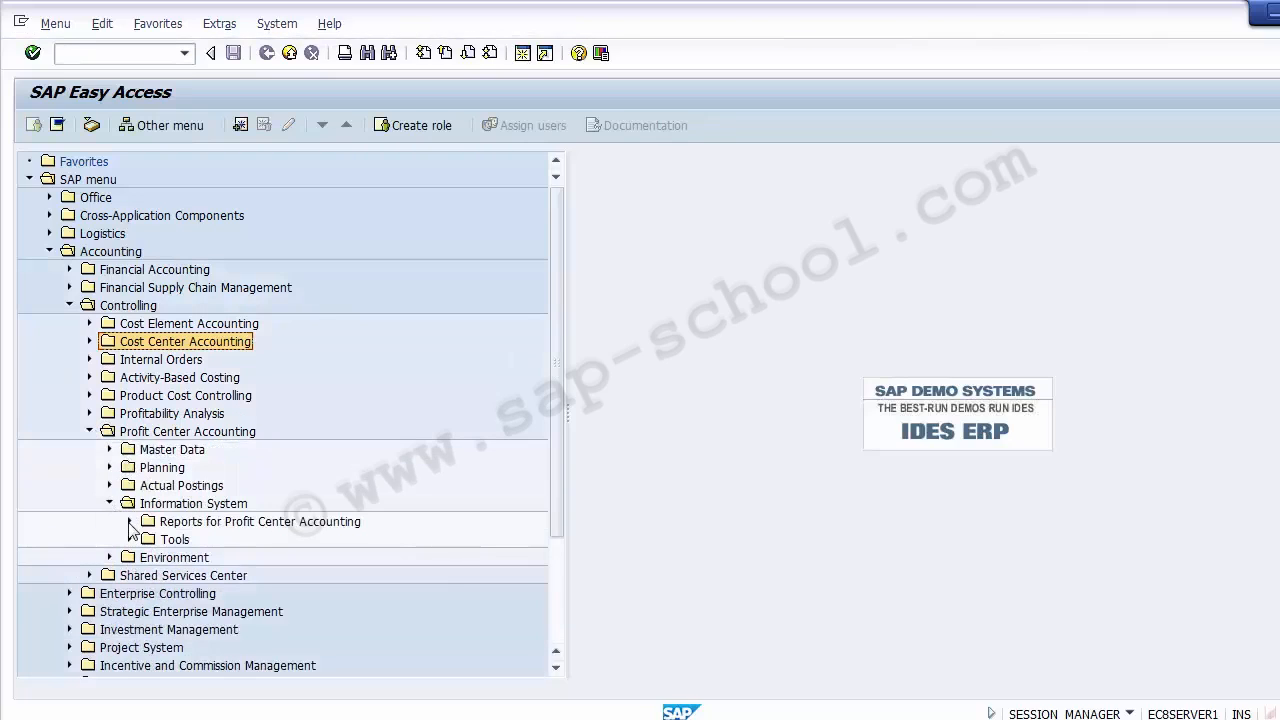
click(129, 521)
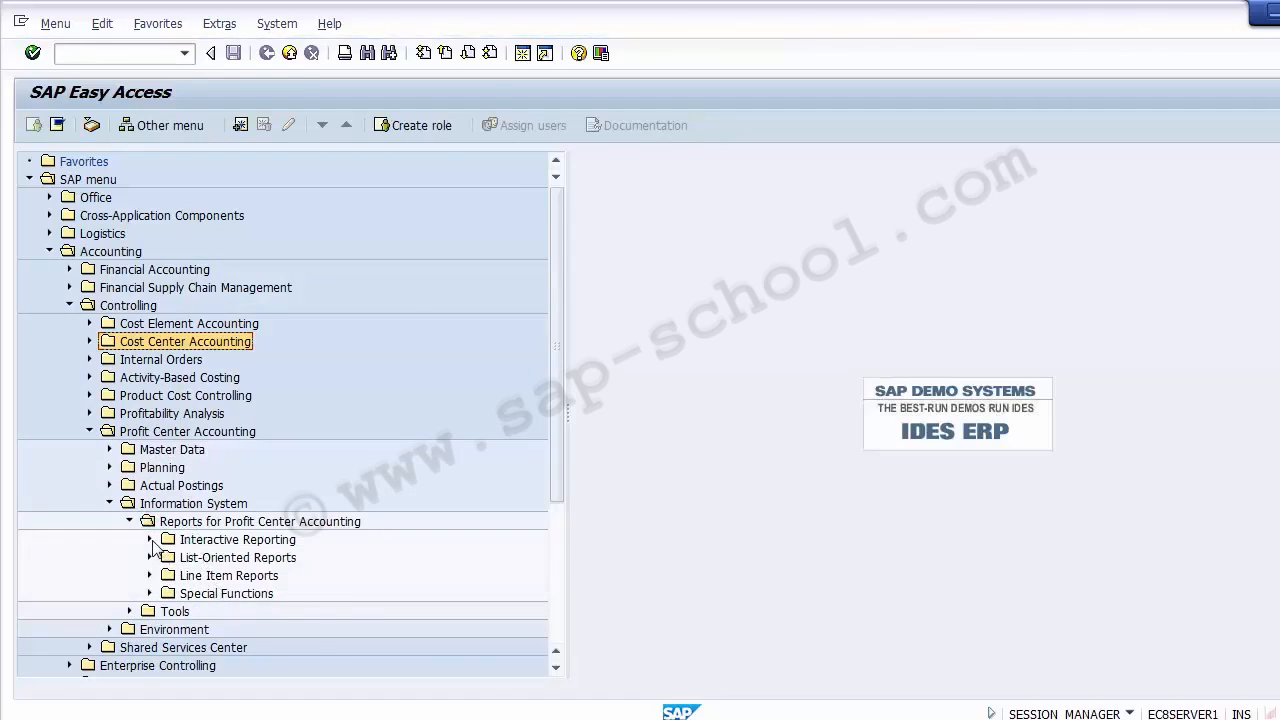
click(149, 540)
click(307, 557)
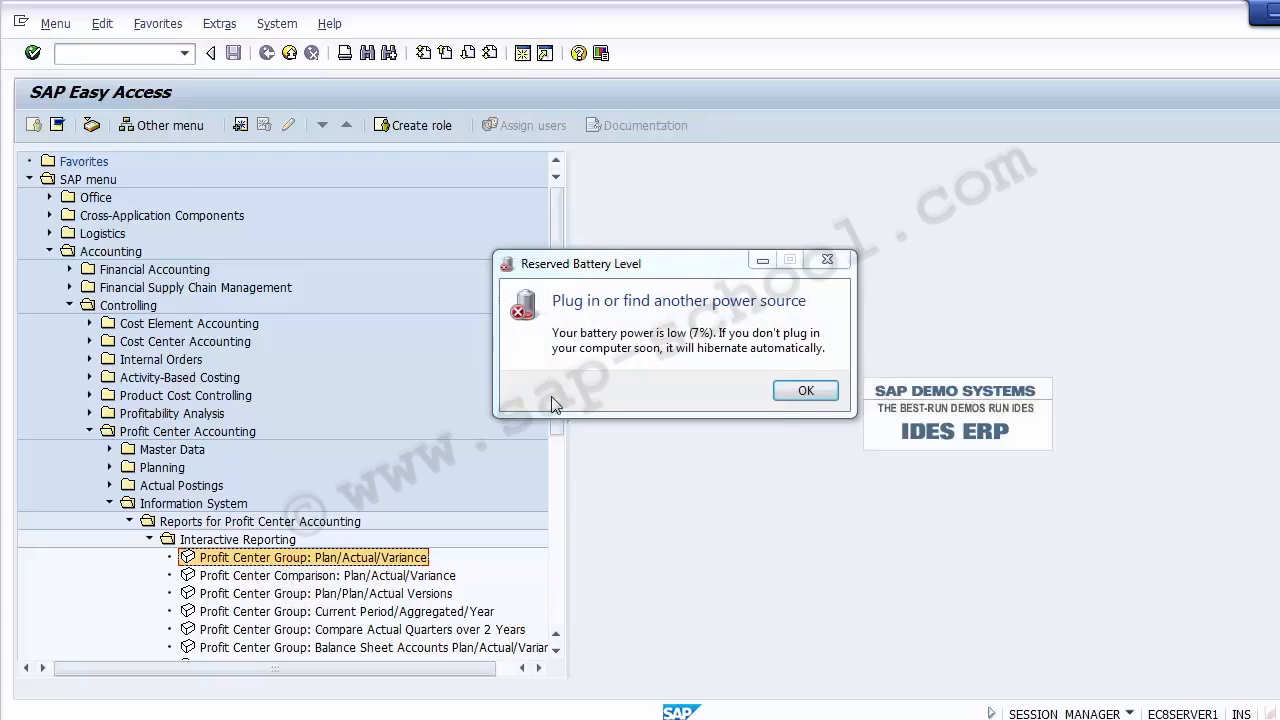
click(810, 390)
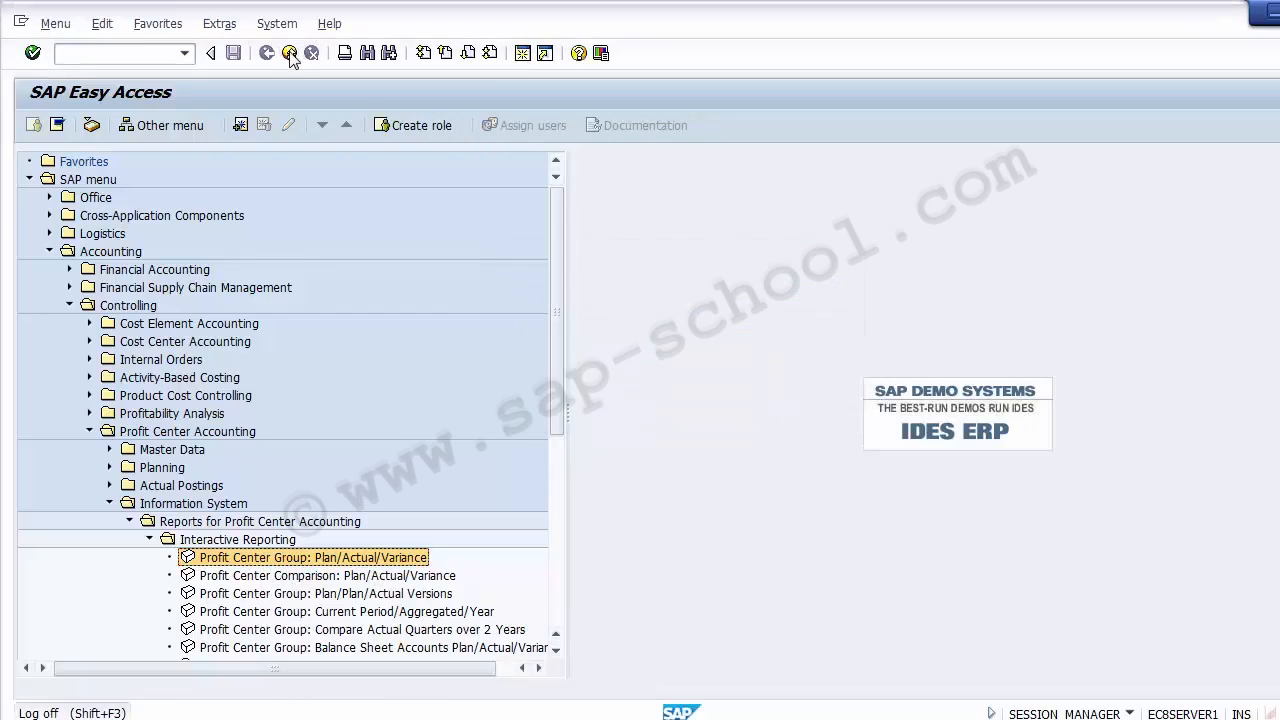